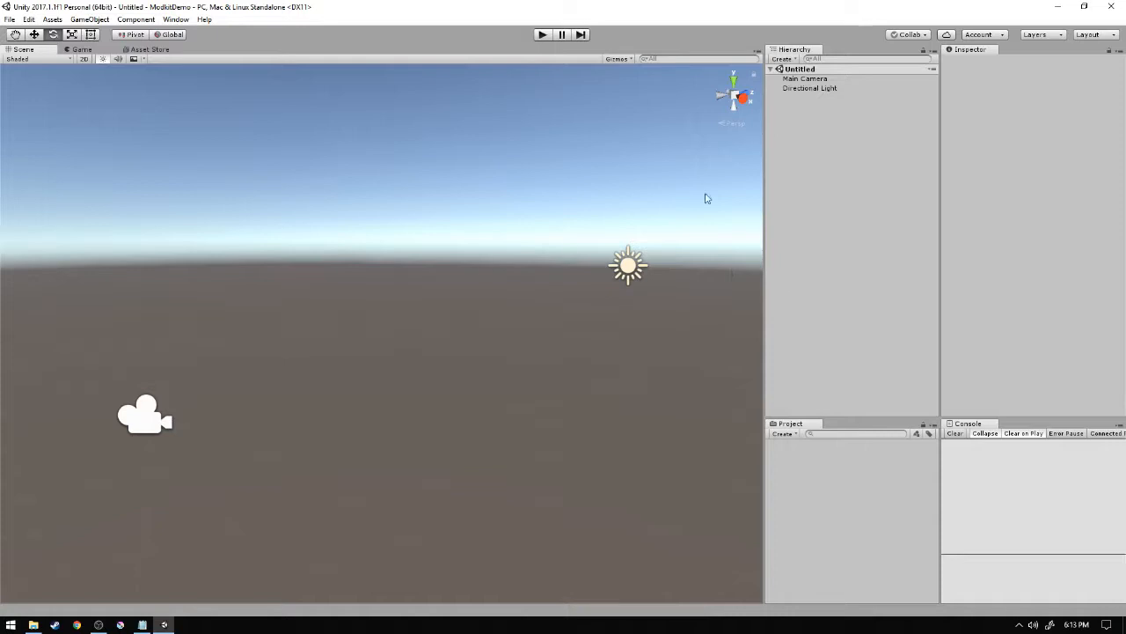
- Delete the Main Camera from the untitled scene
left_click(810, 79)
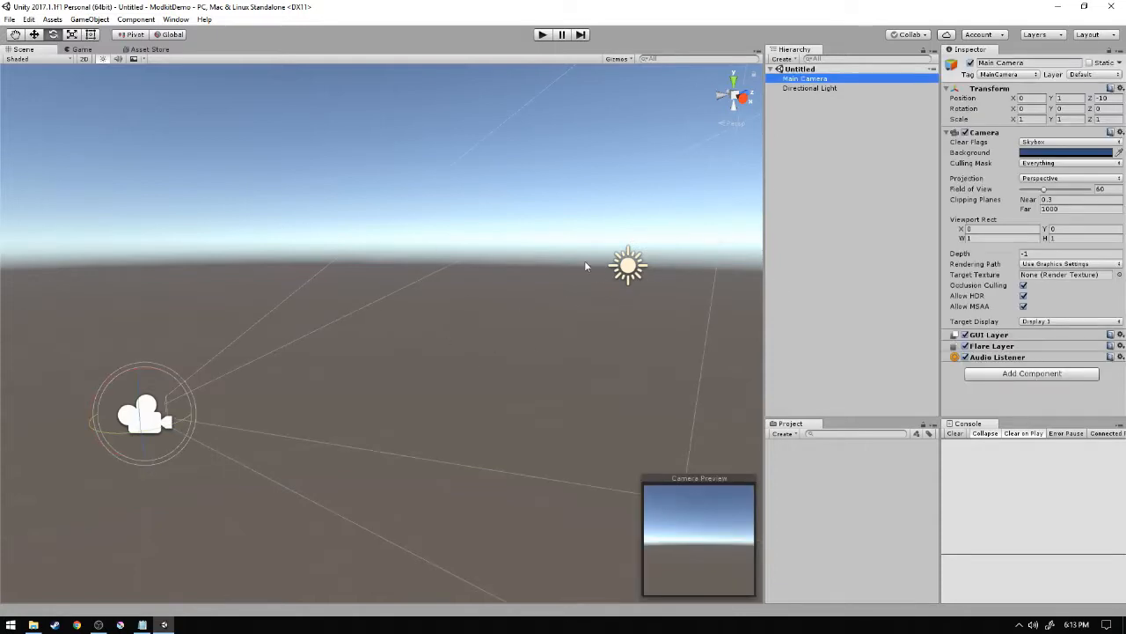
key("Delete")
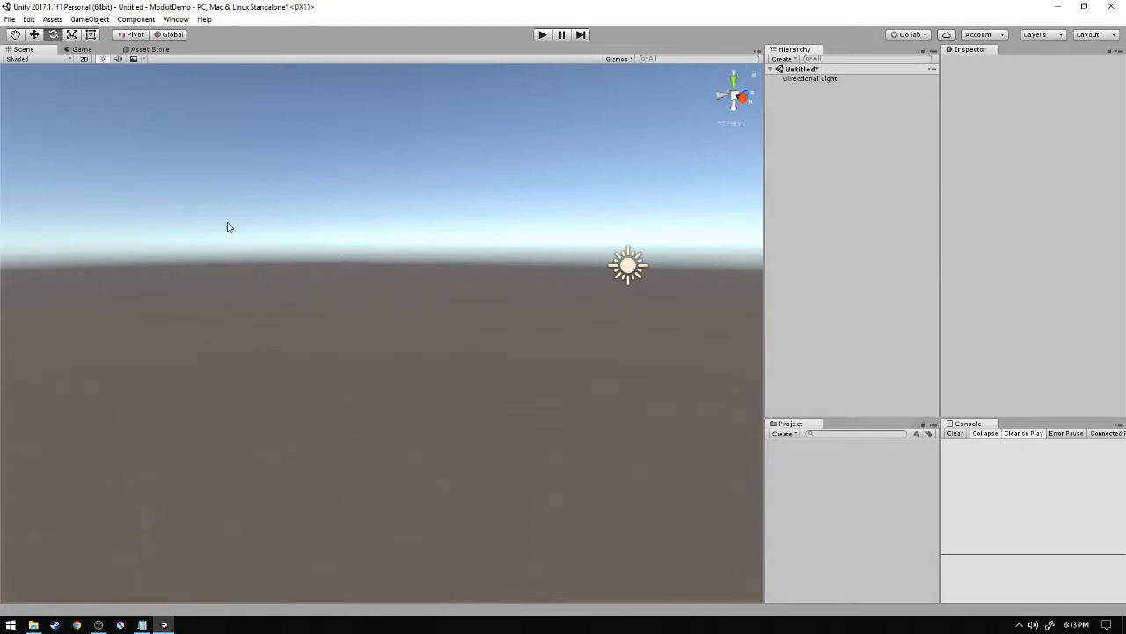
- Import the custom package WMCustomMapsv1.5 from the Downloads folder with all of its contents
left_click(52, 19)
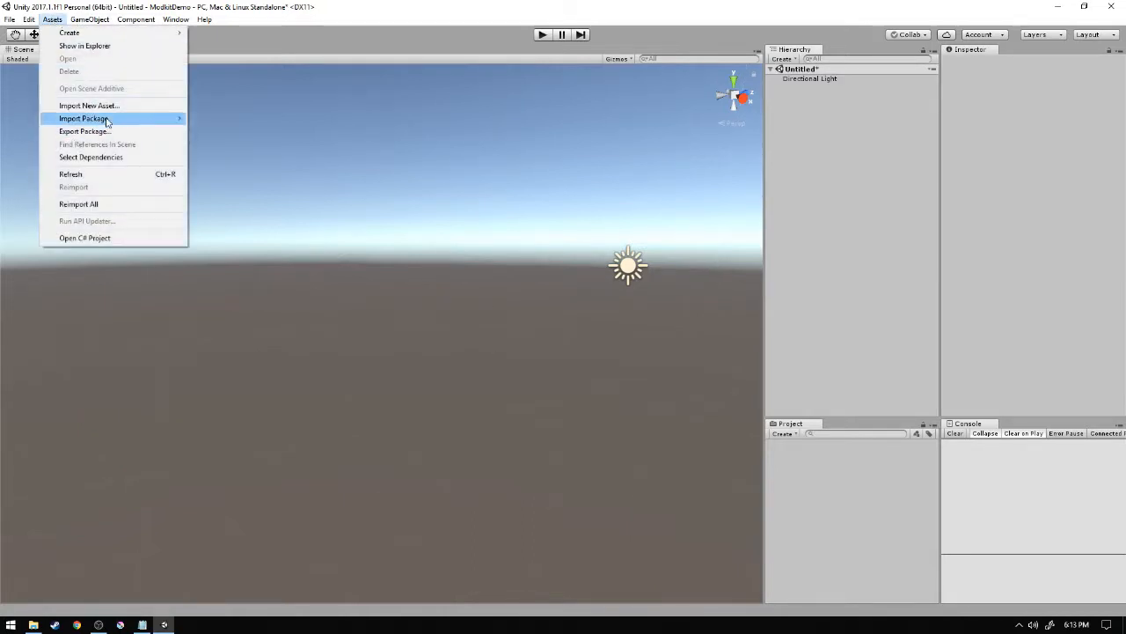
mouse_move(105, 118)
left_click(232, 120)
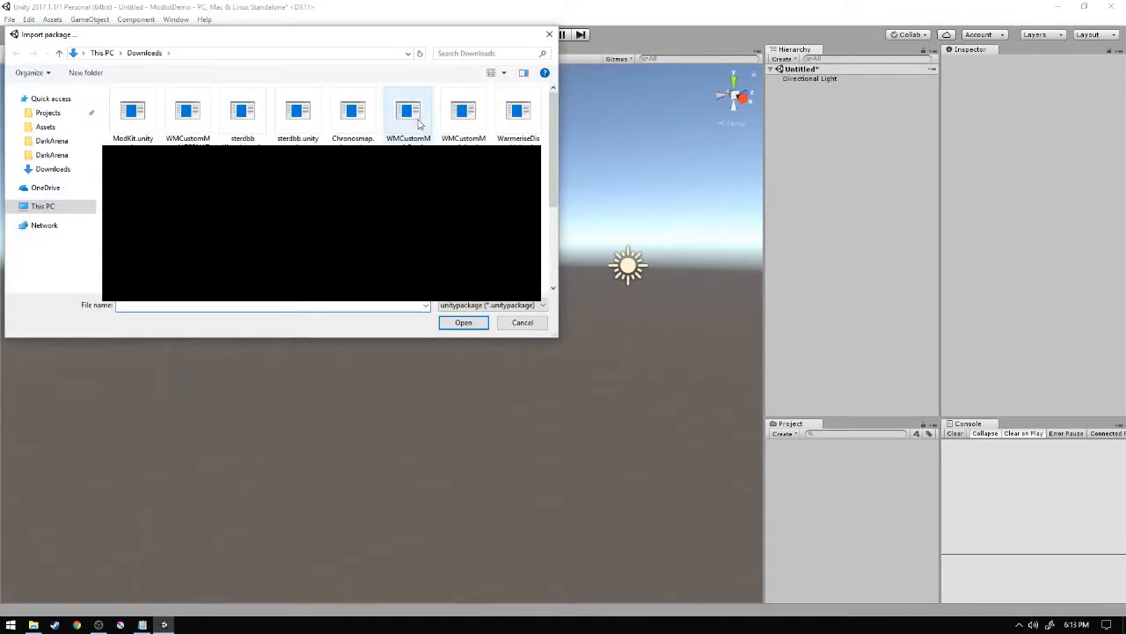
double_click(417, 123)
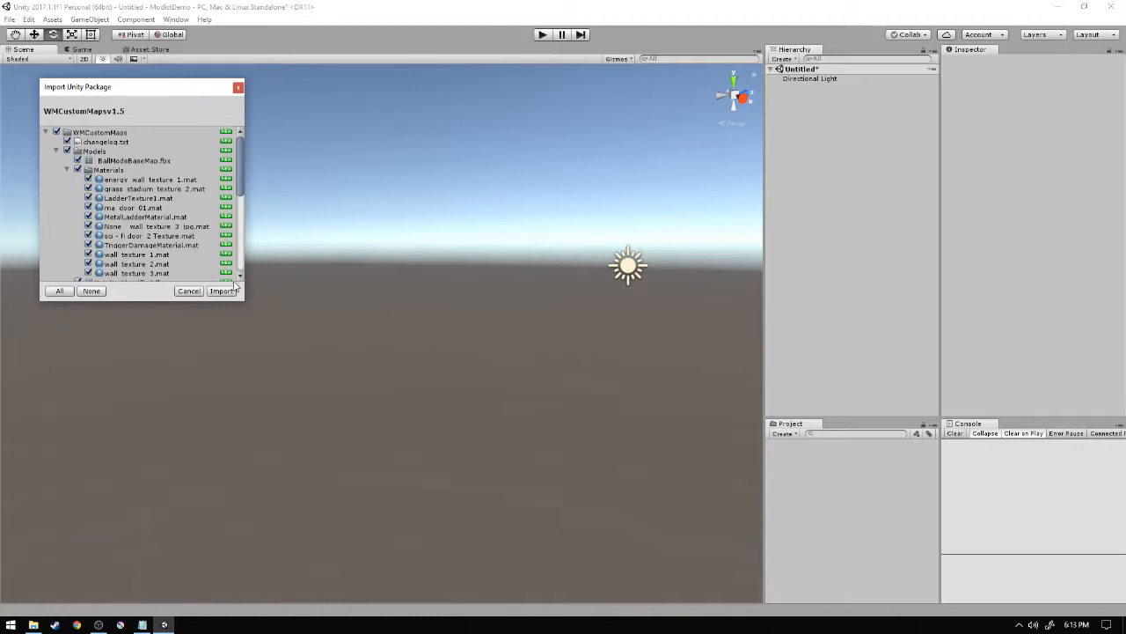
left_click(222, 290)
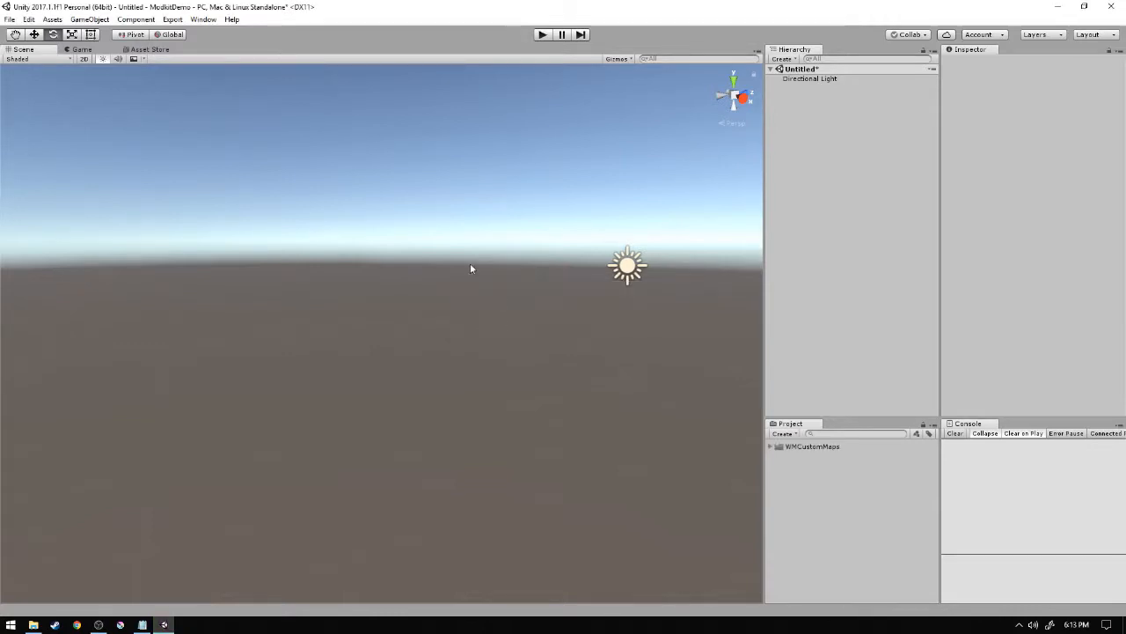
- Import the custom package ModKit from the Downloads folder with all of its contents
left_click(53, 19)
mouse_move(101, 119)
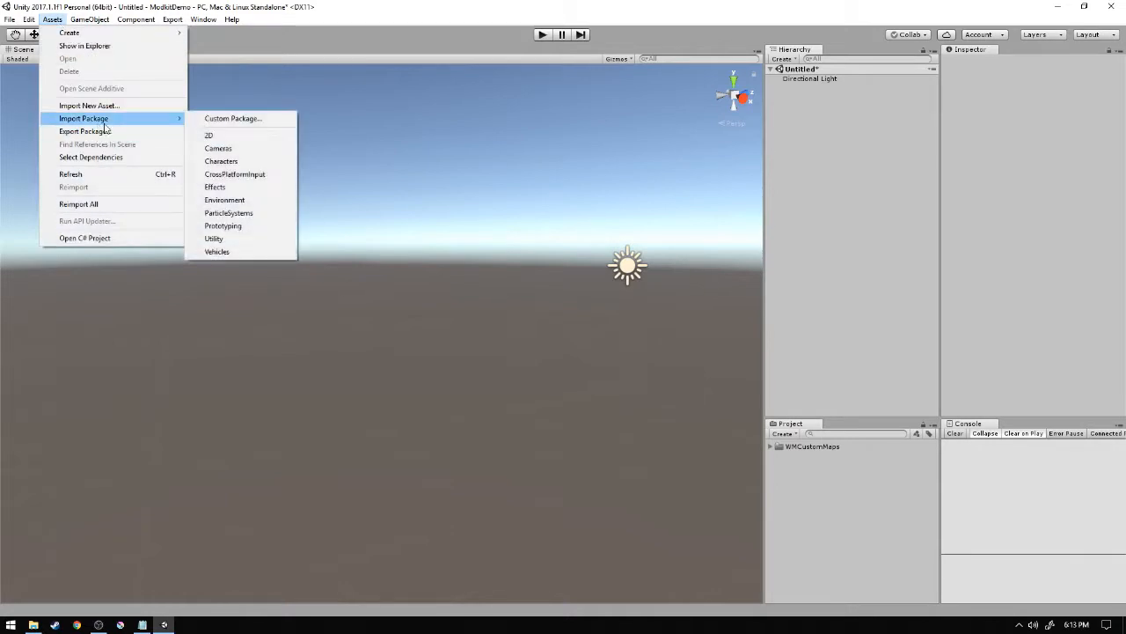
left_click(244, 121)
double_click(133, 118)
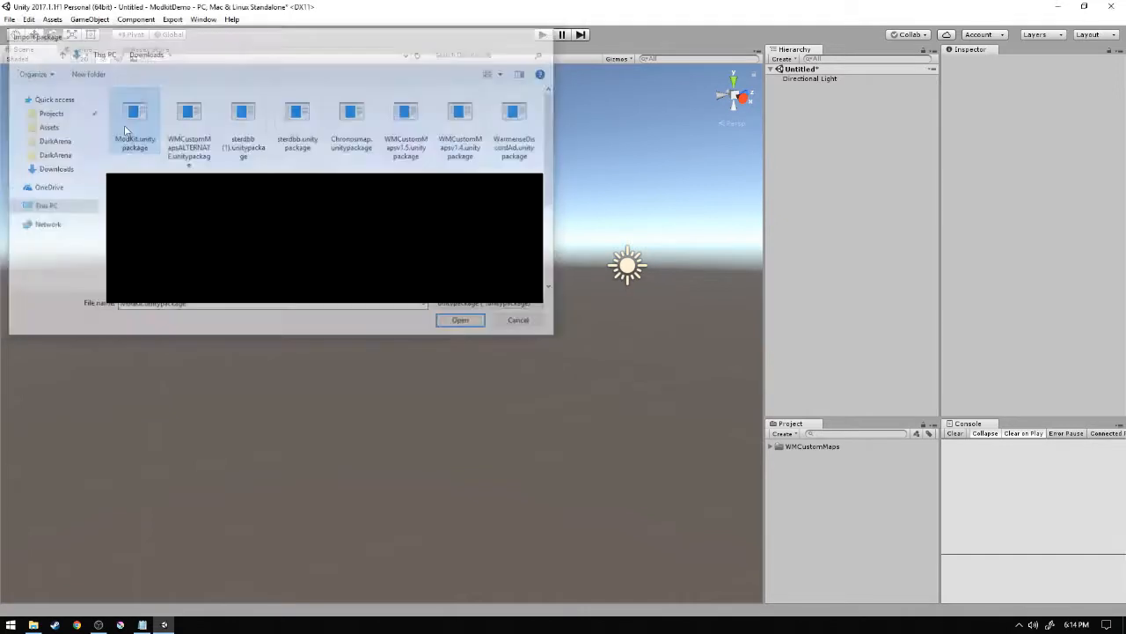
left_click(224, 293)
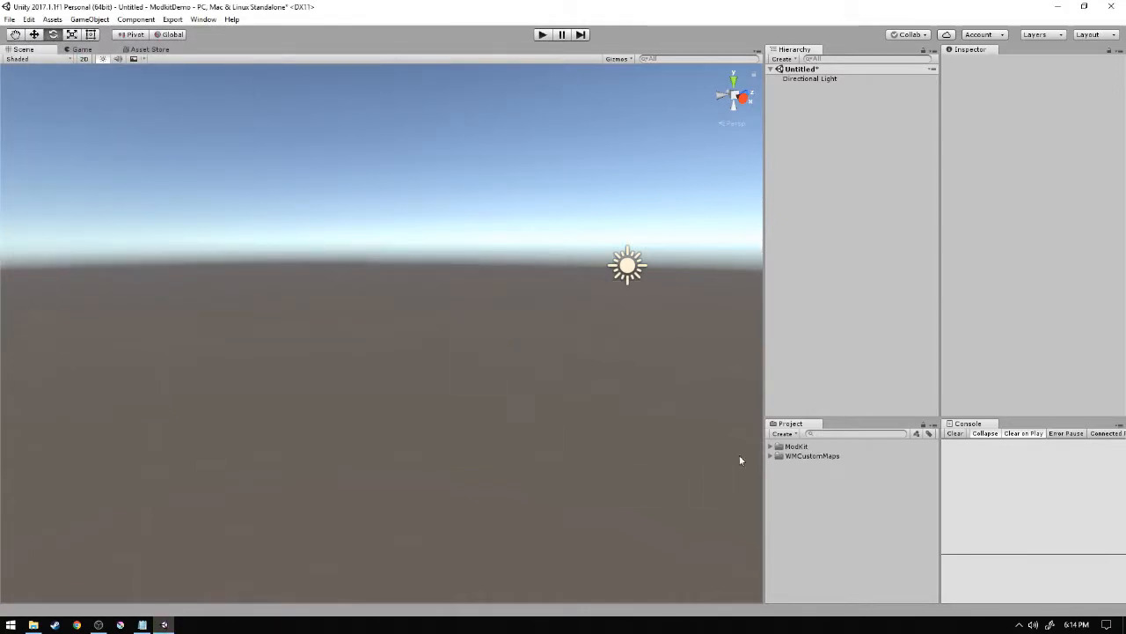
- Expand the imported ModKit folder and its Materials subfolder to list their contents
left_click(797, 447)
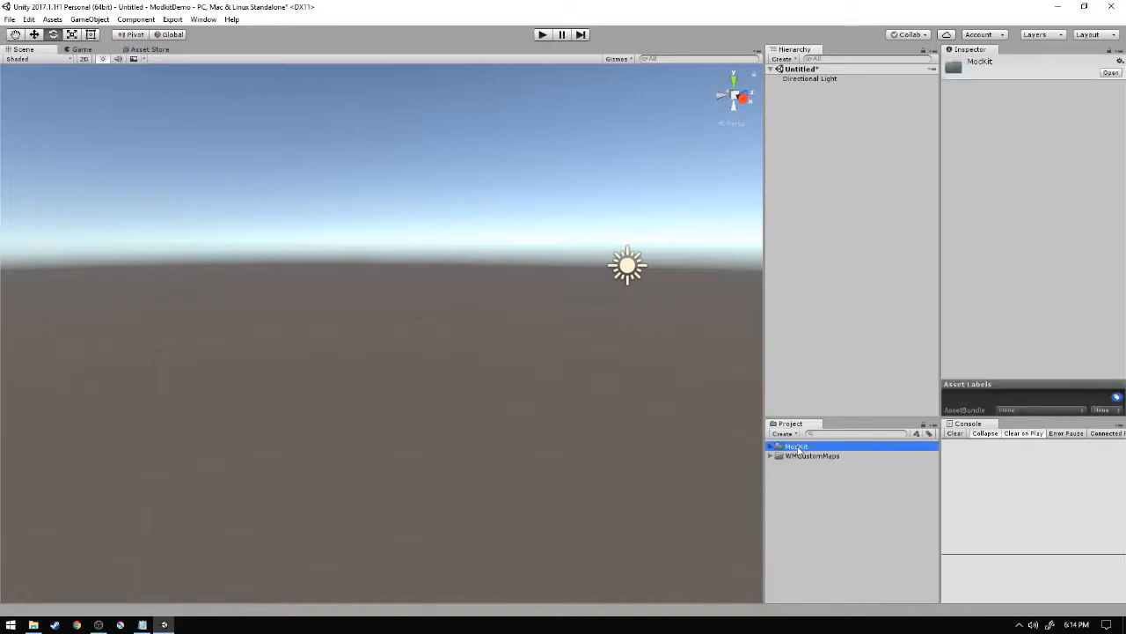
key("Right")
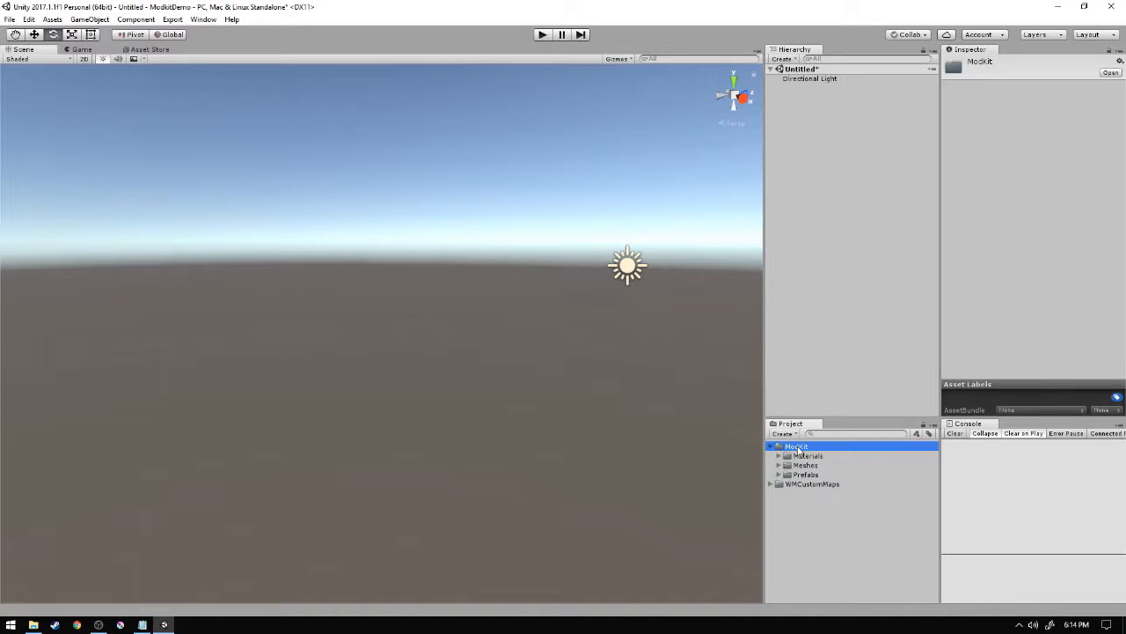
key("Down")
key("Down")
key("Down")
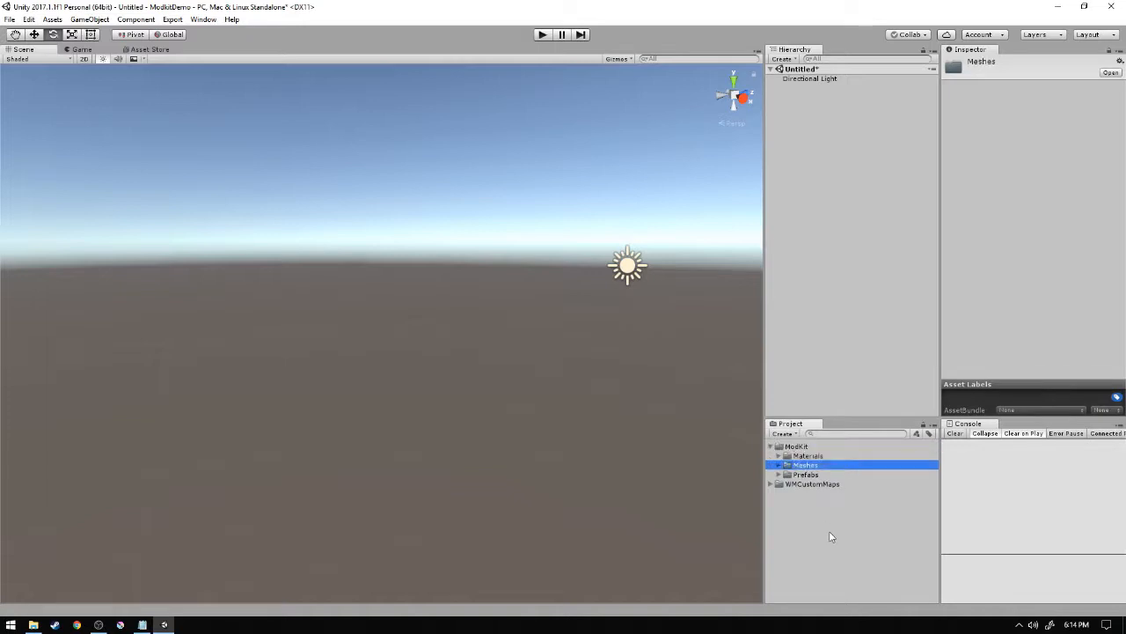
key("Up")
key("Up")
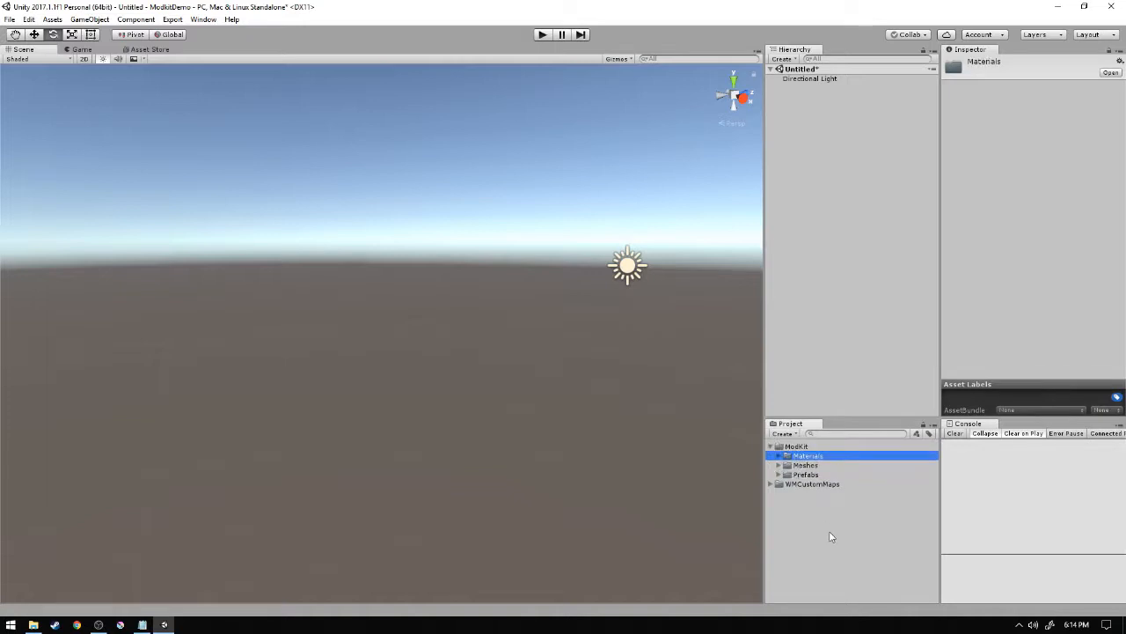
key("Right")
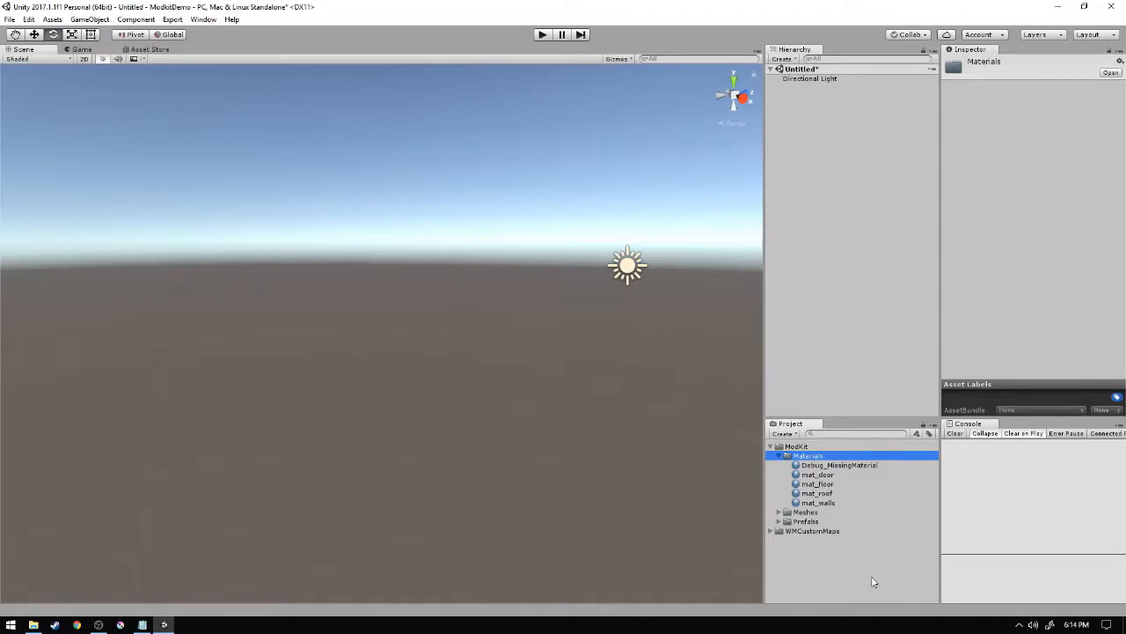
- Examine the Debug_MissingMaterial, mat_door and mat_floor materials, rotating their previews to see the surfaces
key("Down")
key("Down")
key("Up")
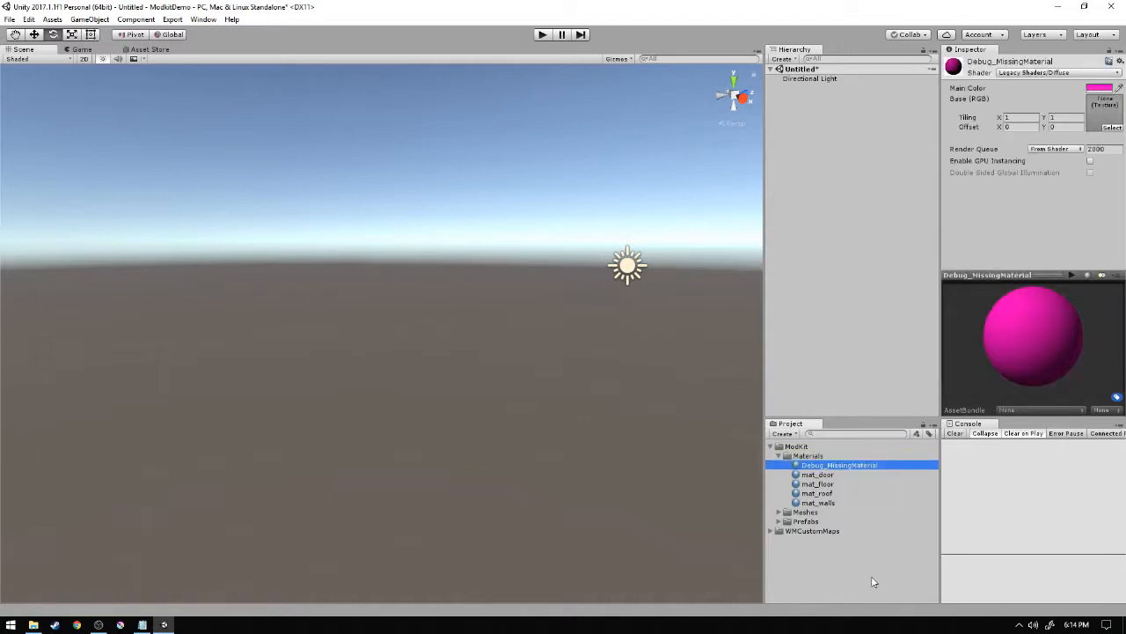
key("Down")
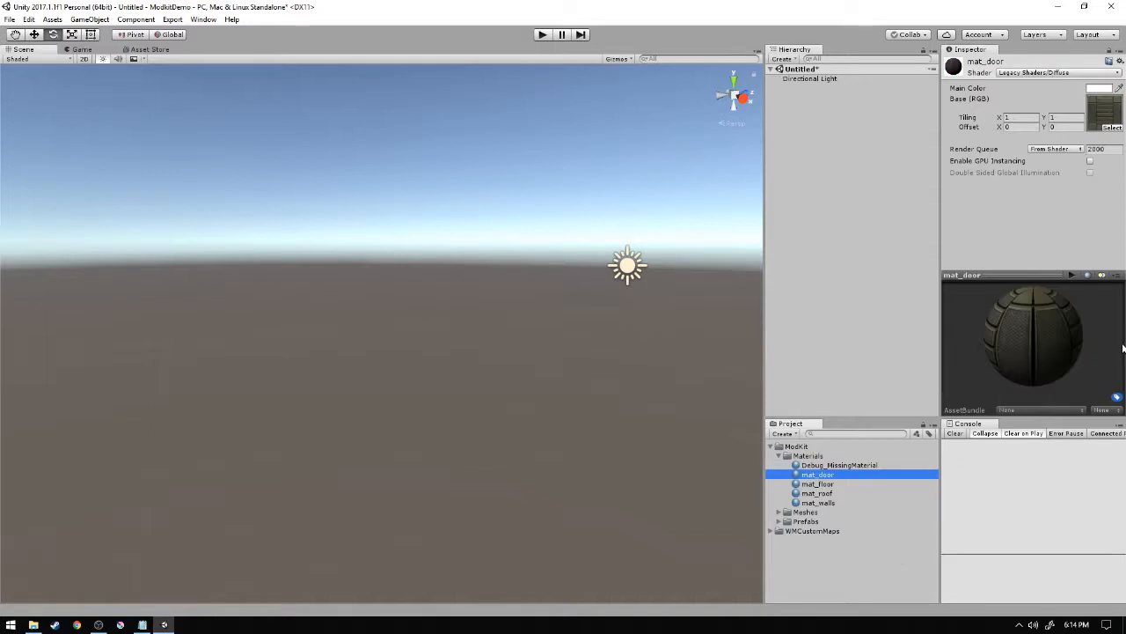
left_click_drag(1065, 361, 1064, 278)
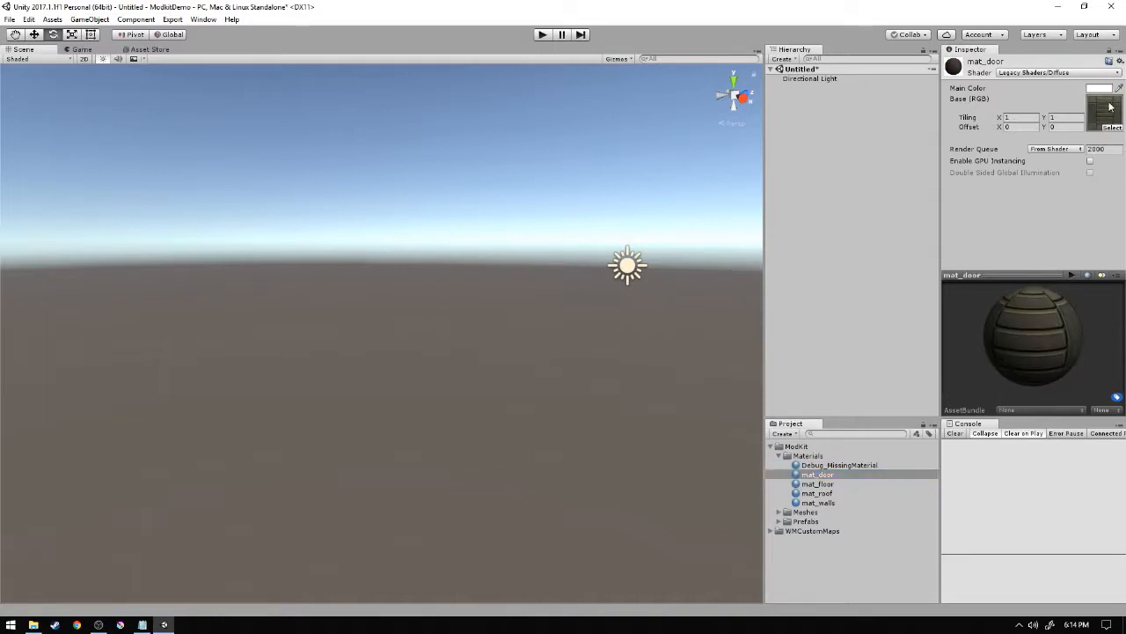
left_click(831, 475)
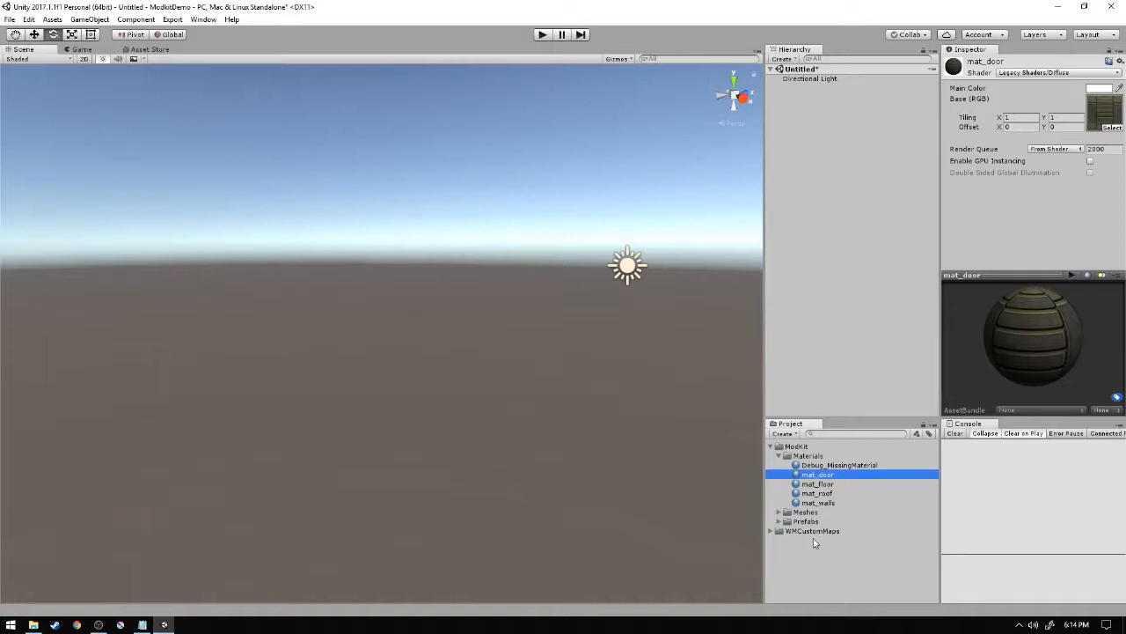
left_click(814, 531)
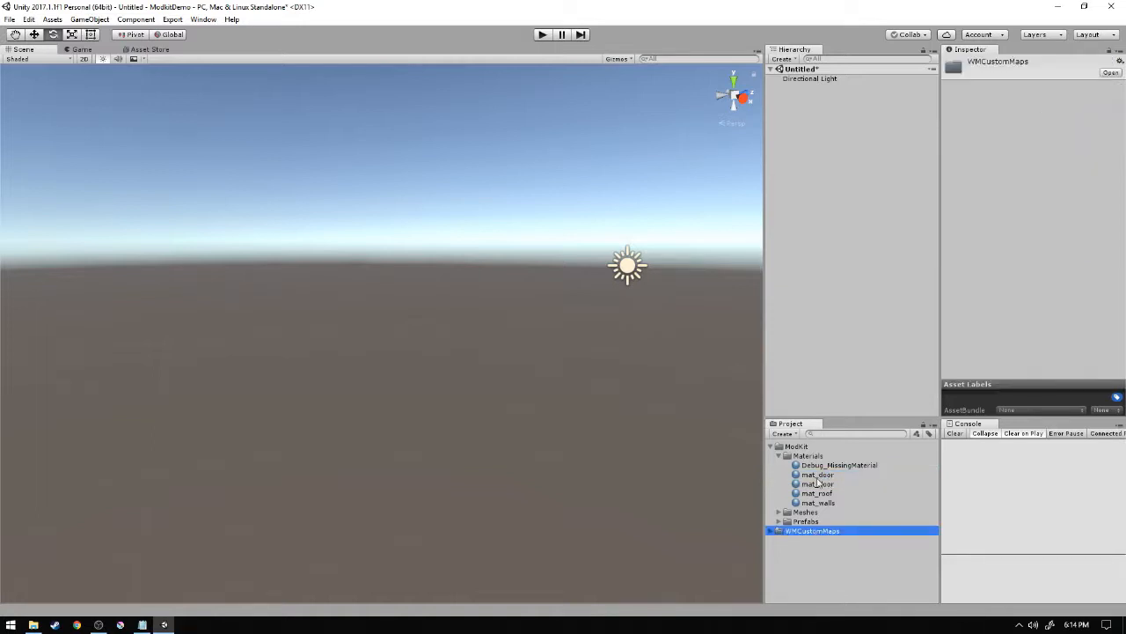
left_click(816, 477)
key("Down")
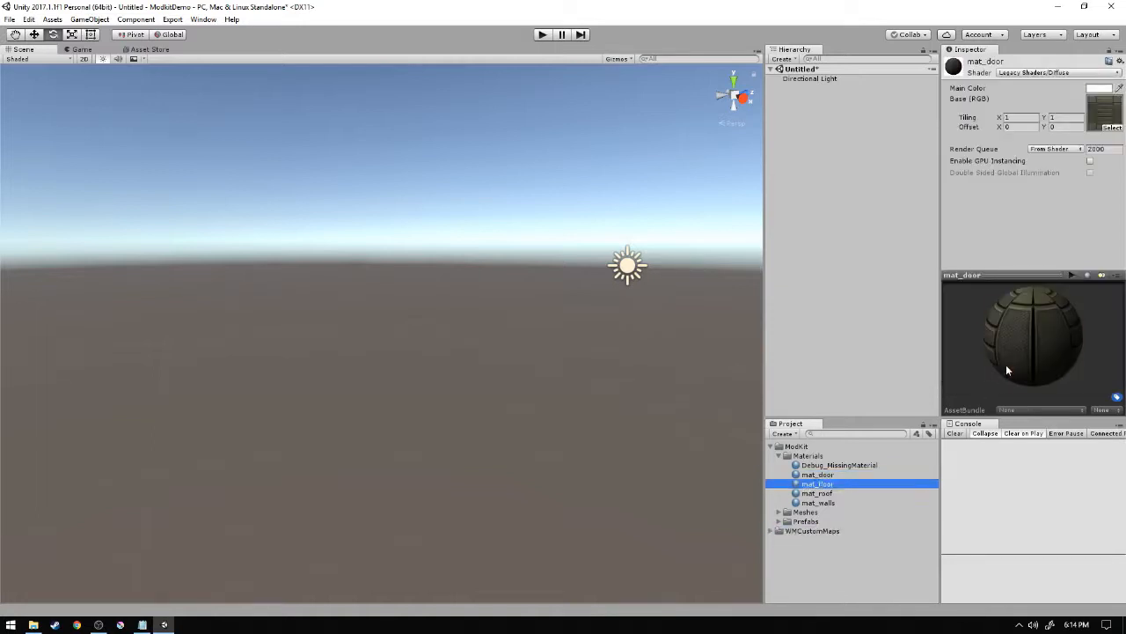
mouse_move(1013, 327)
left_mouse_down()
mouse_move(1023, 315)
mouse_move(1069, 327)
left_mouse_up()
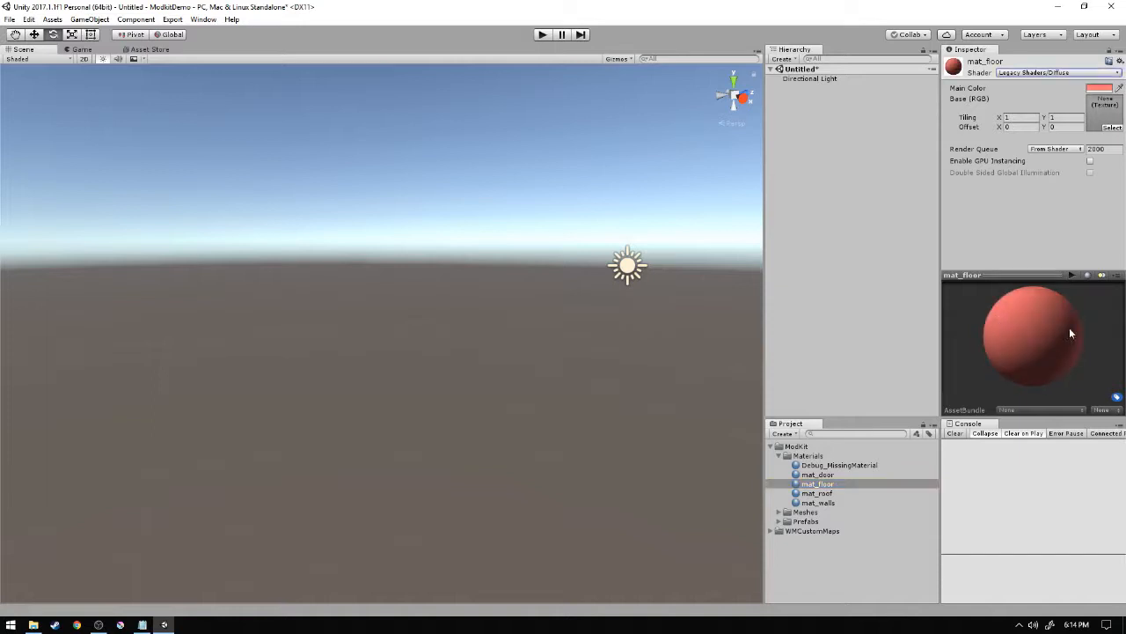
- Examine the mat_roof and mat_walls materials and compare them with mat_floor and mat_door
left_click(836, 494)
left_click(838, 504)
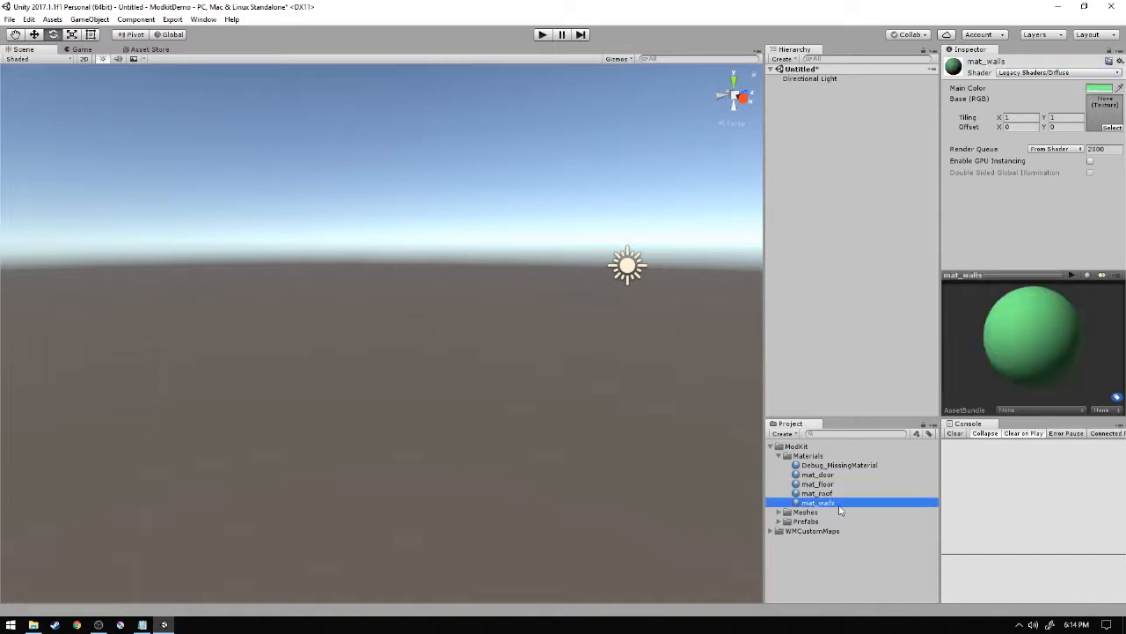
left_click(809, 514)
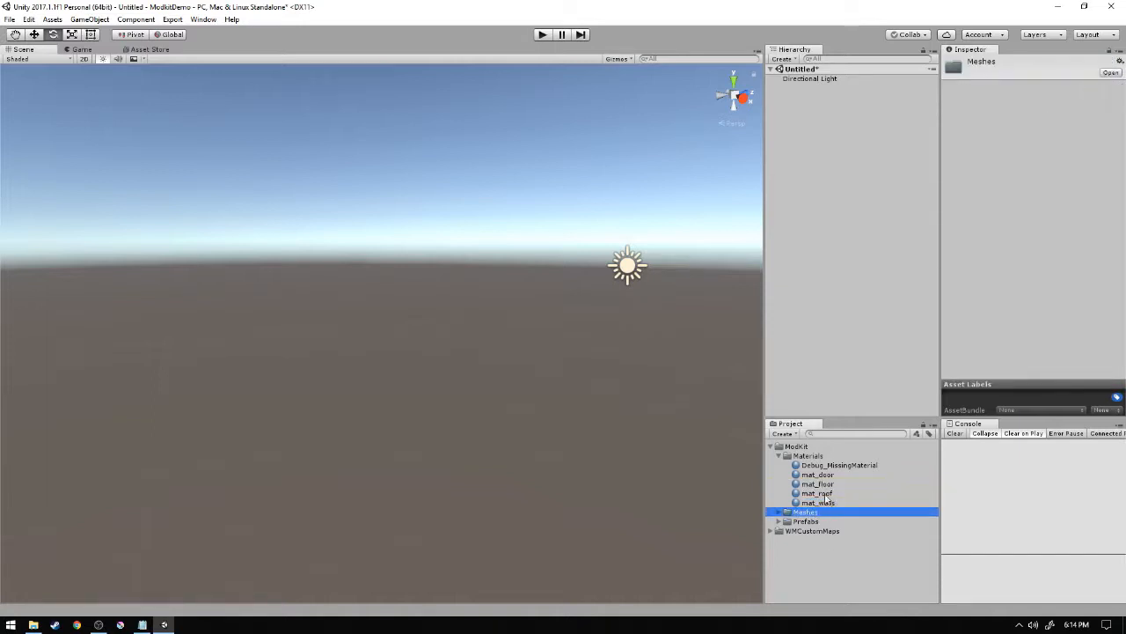
key("Up")
key("Up")
key("Up")
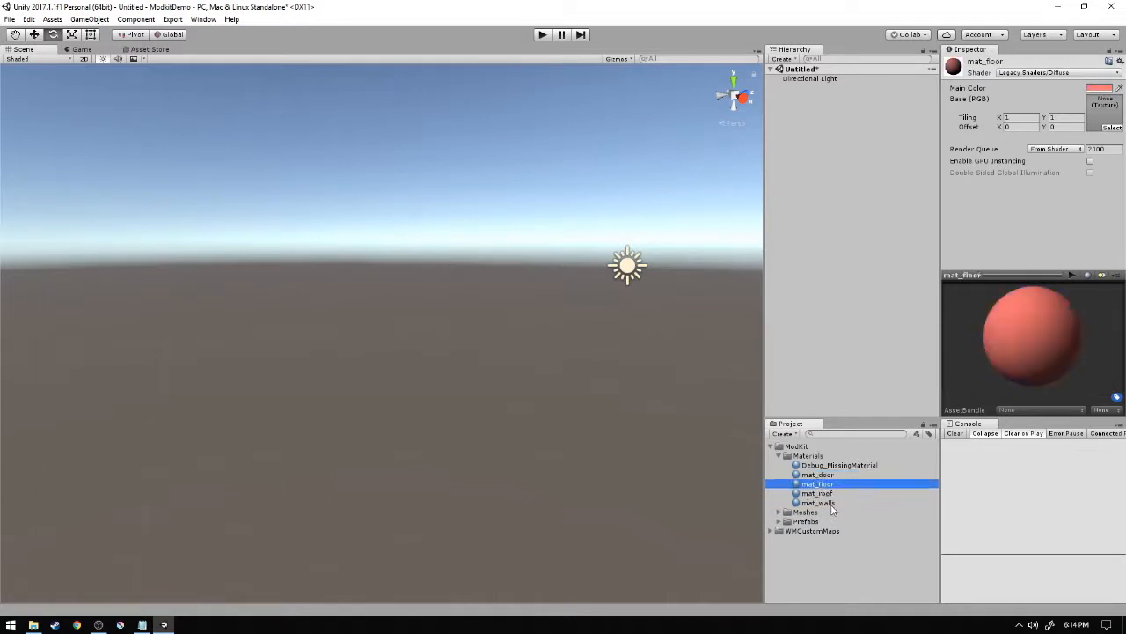
key("Up")
key("Down")
key("Down")
key("Down")
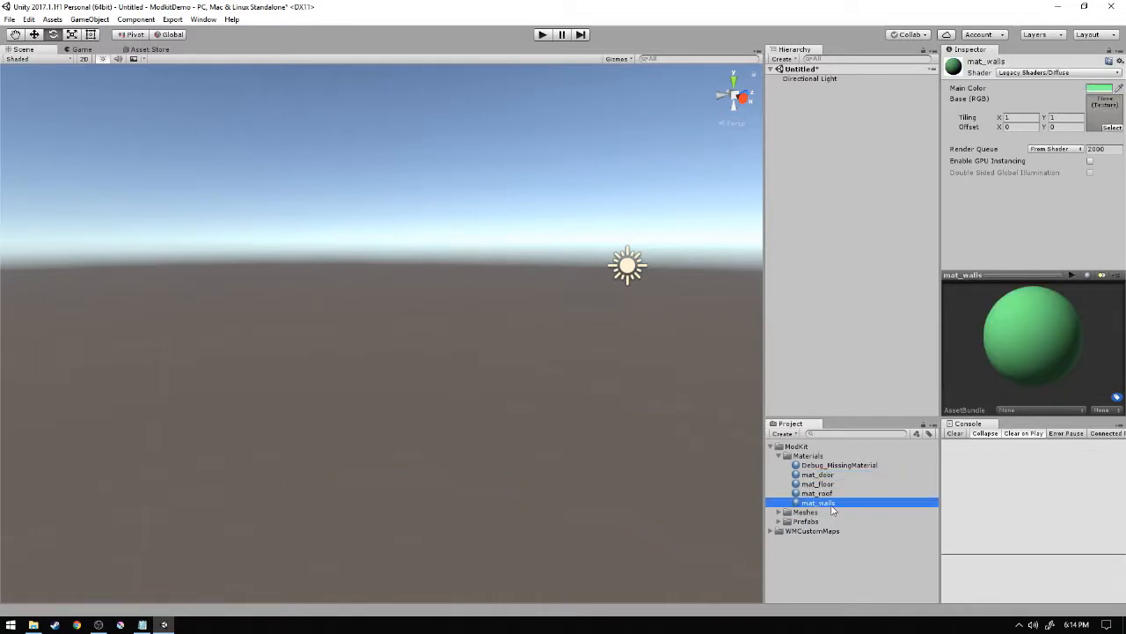
- Delete the Materials subfolder containing lambert1 from ModKit's Meshes folder
key("Up")
key("Up")
key("Left")
key("Left")
key("Down")
key("Right")
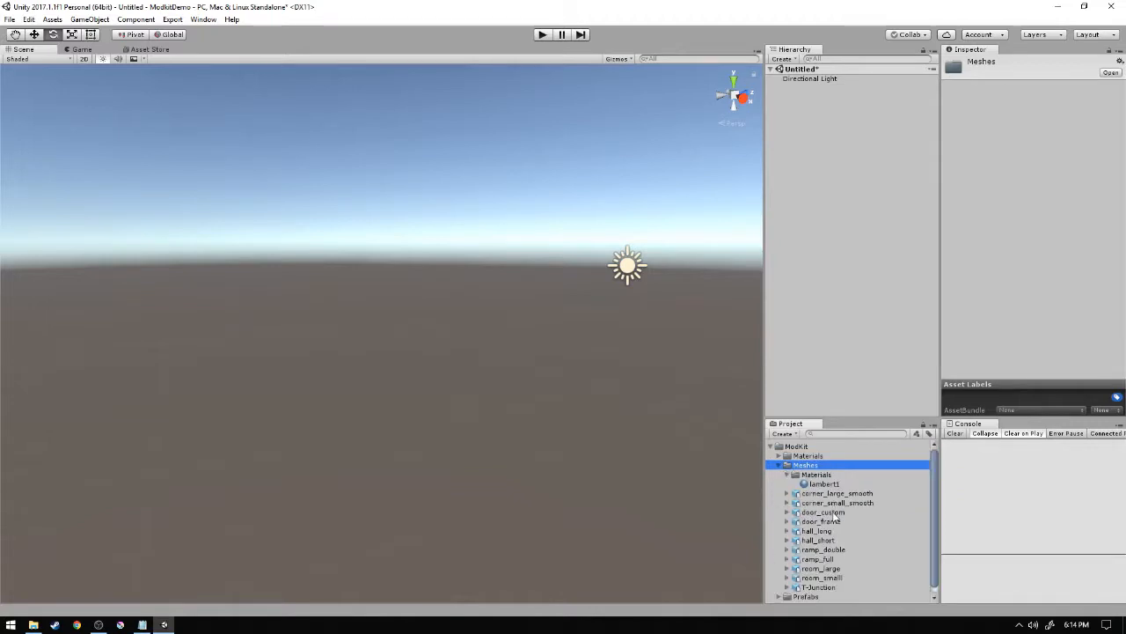
key("Down")
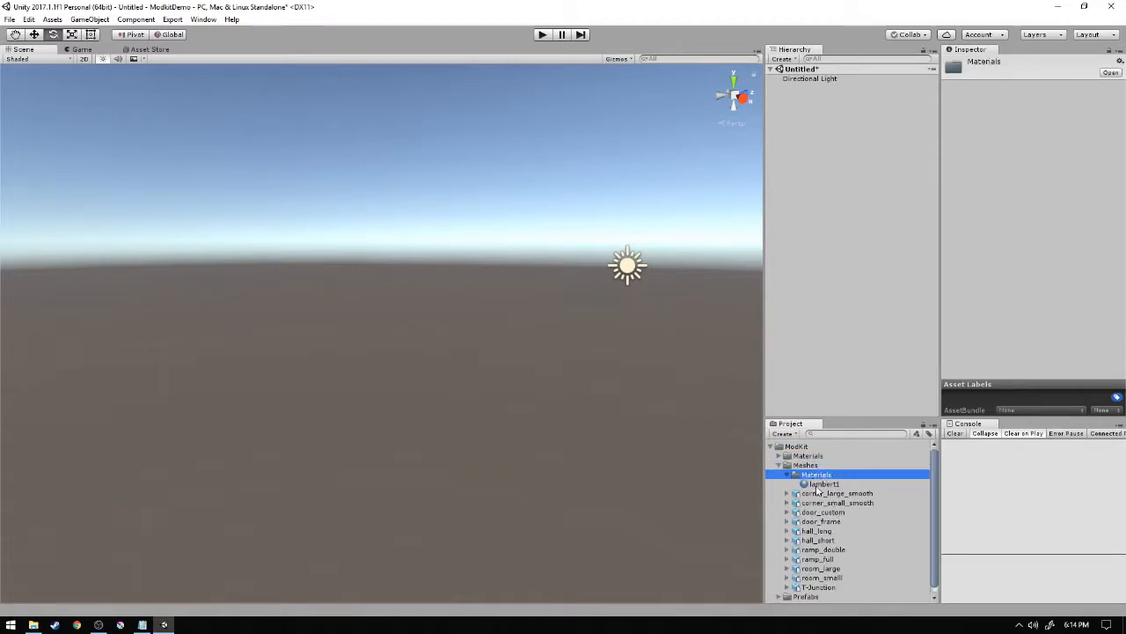
key("Left")
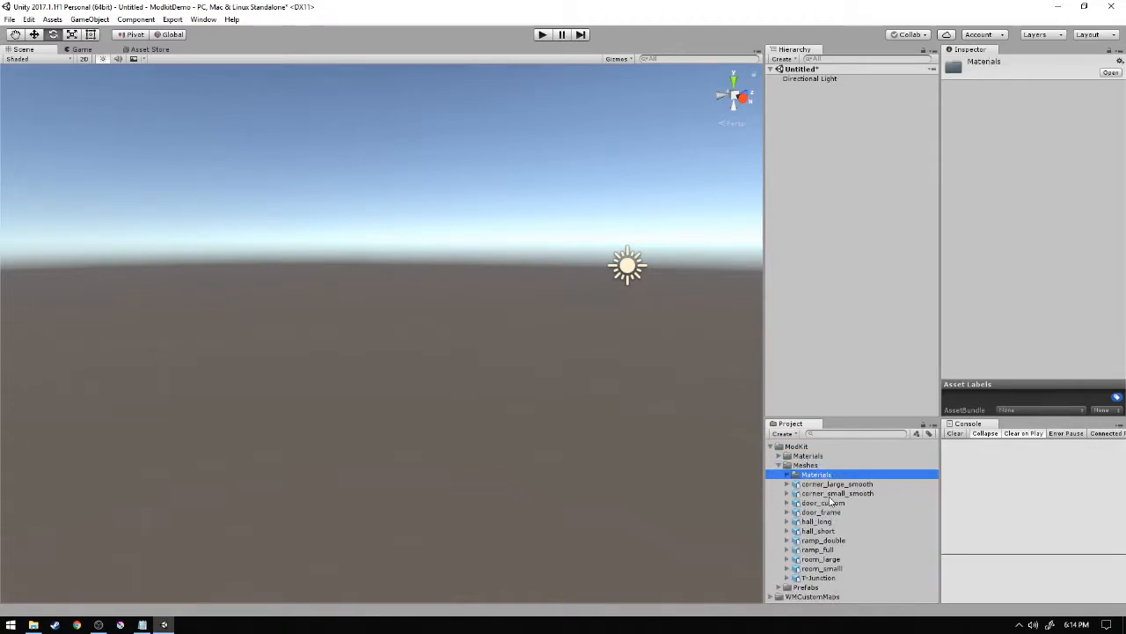
key("Right")
key("Down")
key("Left")
key("Left")
key("Delete")
key("Return")
- Preview the models in ModKit's Meshes folder one by one, from corner_large_smooth through T-Junction
left_click(824, 478)
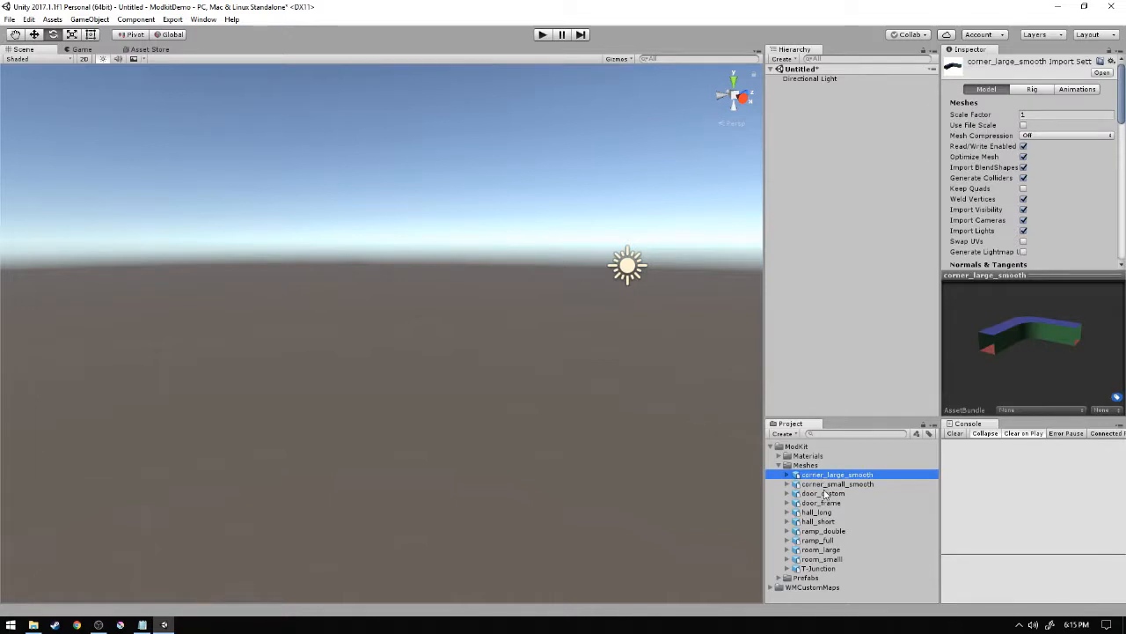
key("Down")
key("Down")
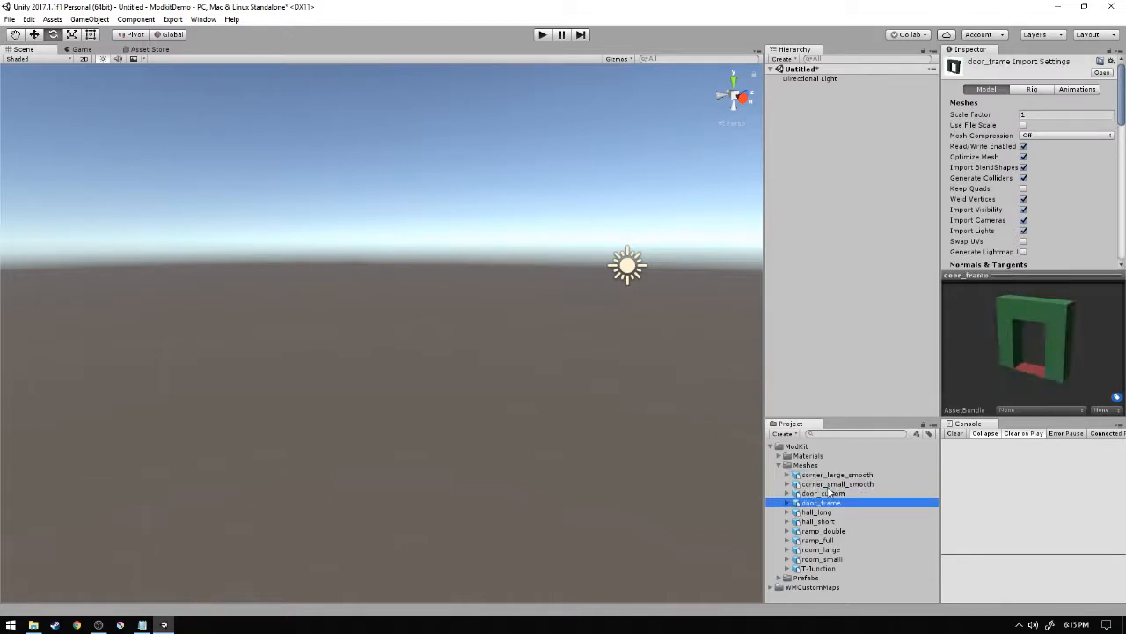
key("Up")
key("Up")
key("Down")
key("Down")
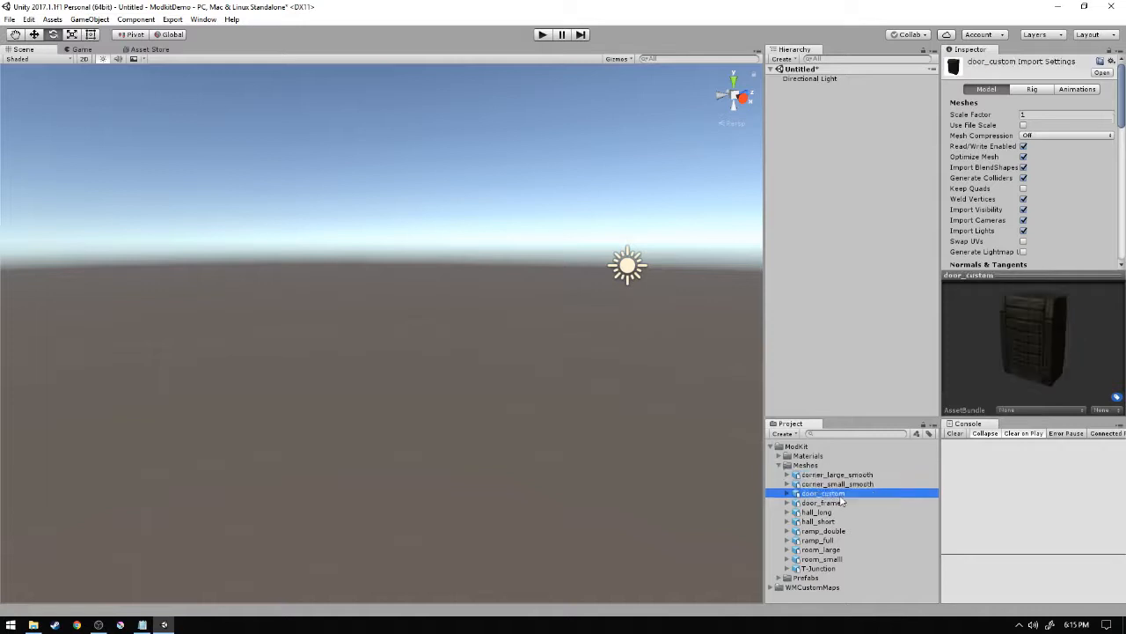
key("Down")
key("Down")
key("Down")
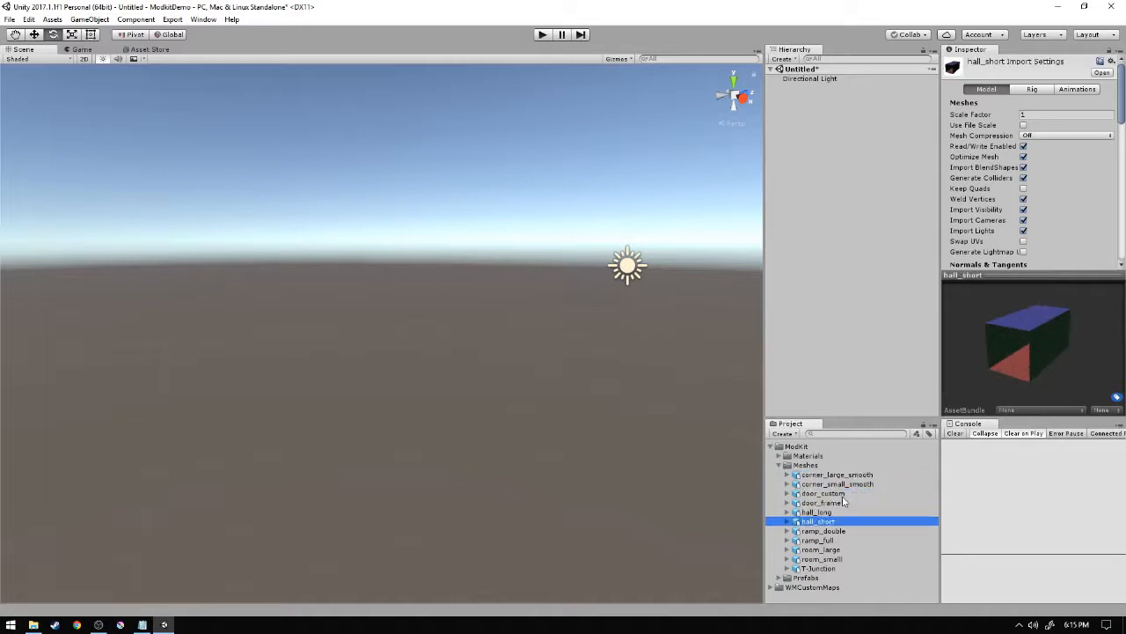
key("Down")
key("Down")
key("Down")
key("Down")
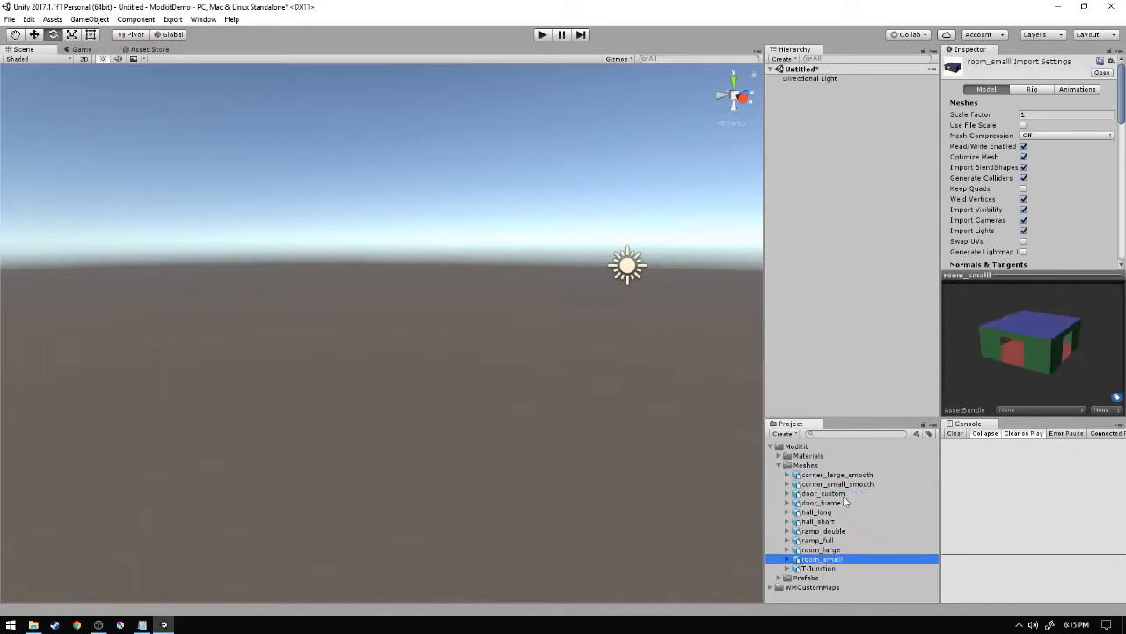
key("Down")
- Review the mesh previews in reverse order, from room_small back to corner_large_smooth
key("Up")
key("Up")
key("Up")
key("Up")
key("Up")
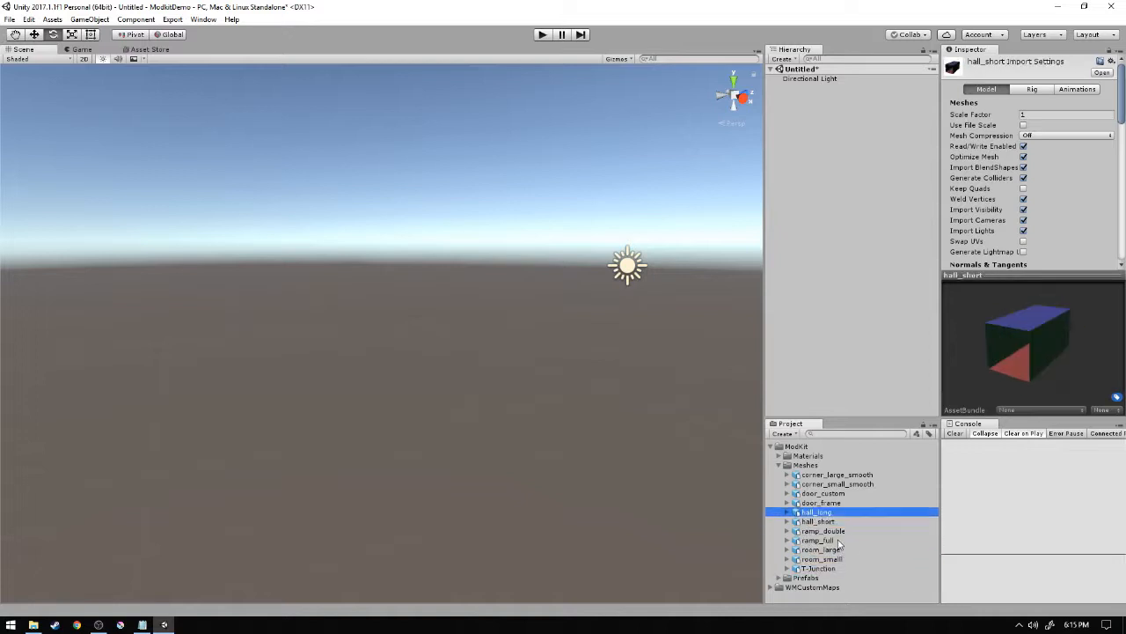
key("Up")
key("Up")
key("Up")
key("Up")
key("Up")
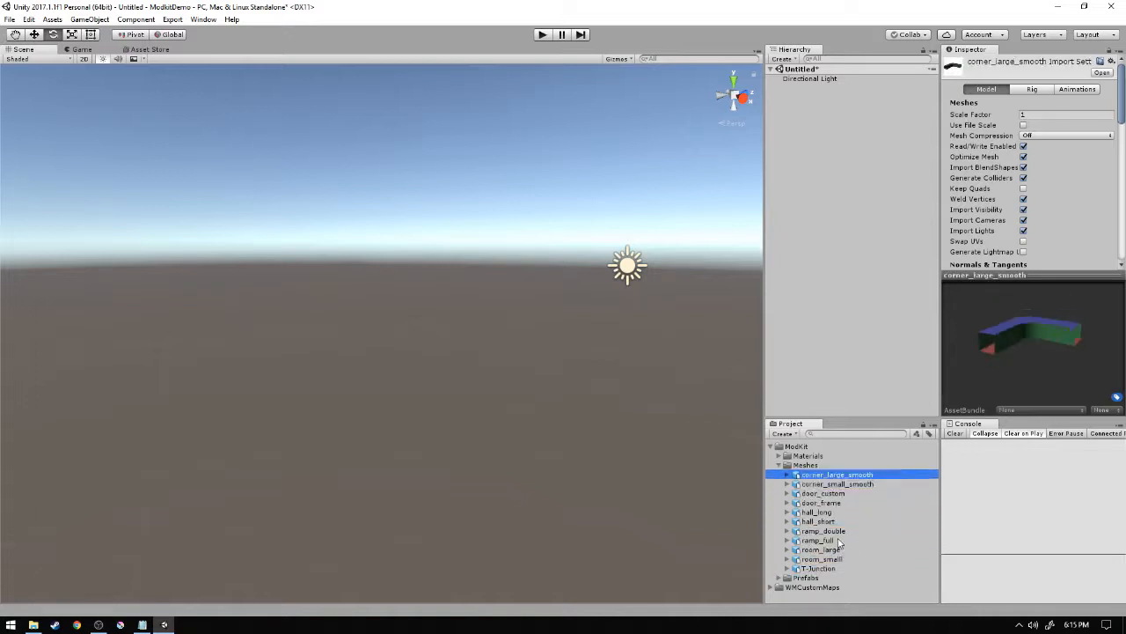
- Collapse ModKit's Meshes folder and examine the Doors Alternate prefab from several angles
key("Up")
key("Down")
key("Up")
key("Left")
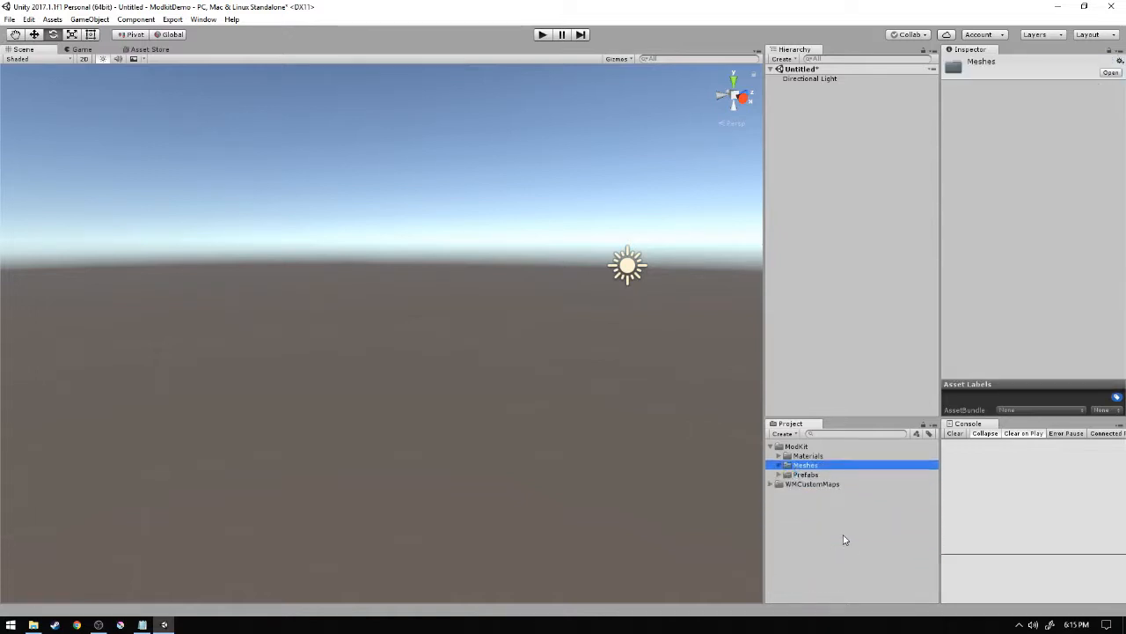
key("Down")
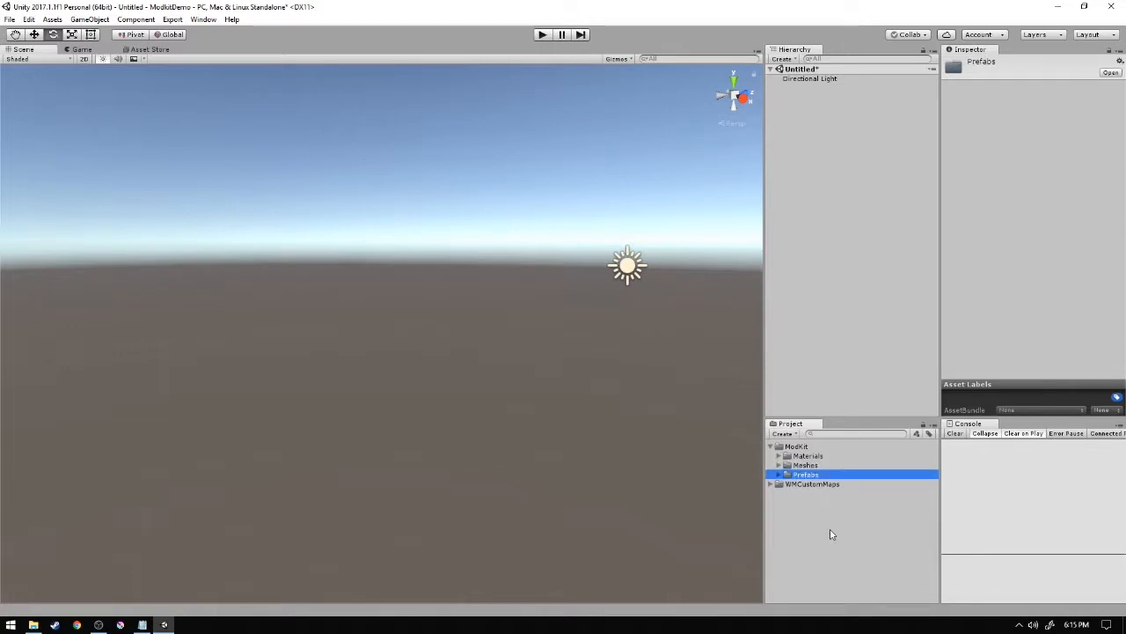
key("Right")
key("Down")
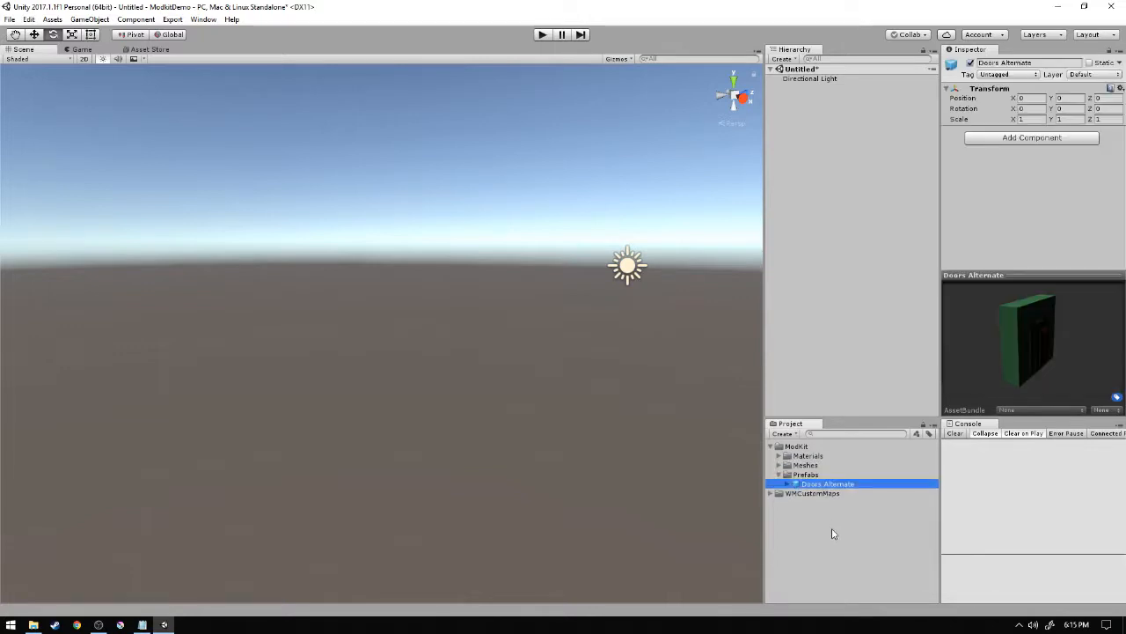
left_click_drag(959, 401, 1024, 351)
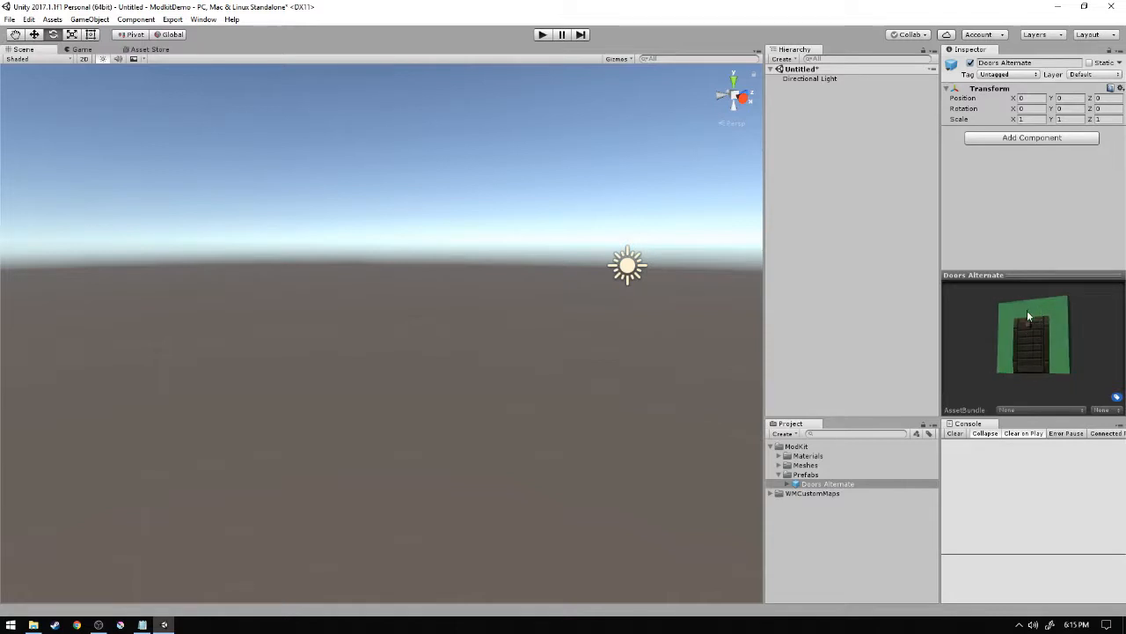
left_click_drag(1027, 310, 988, 366)
- Collapse the ModKit folder and expand the WMCustomMaps folder
key("Left")
key("Left")
key("Left")
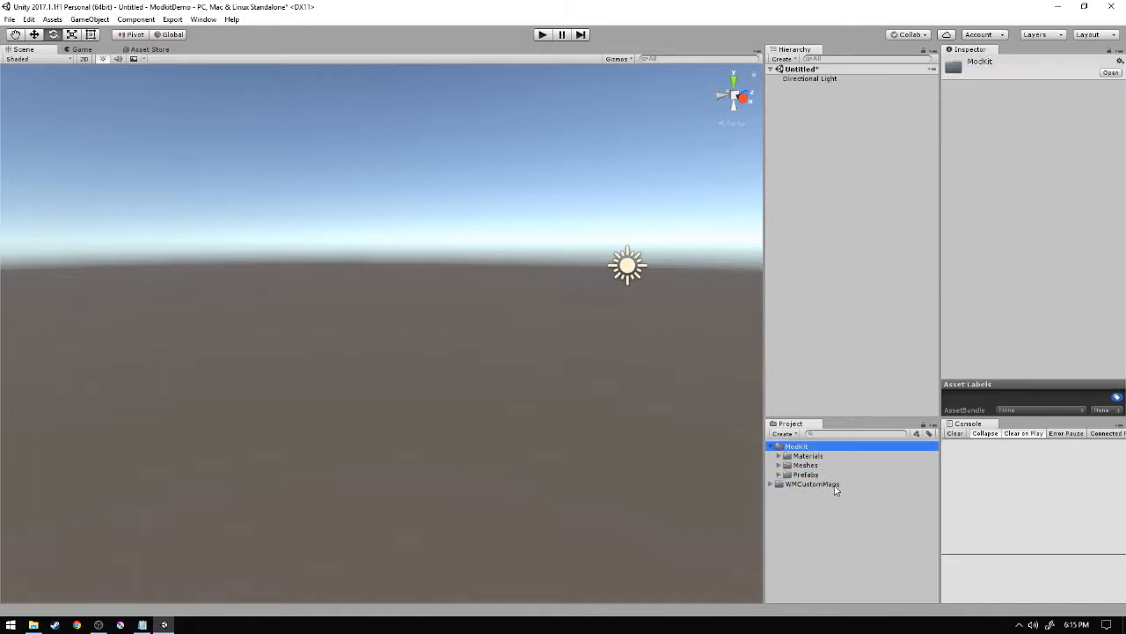
key("Left")
key("Down")
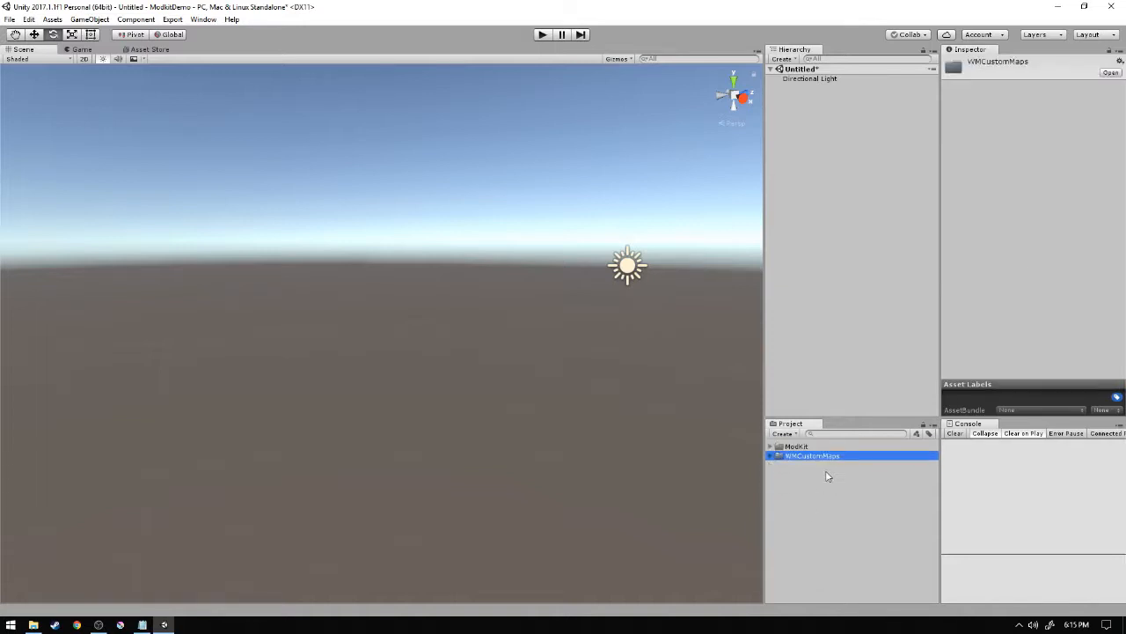
key("Right")
- Collapse the Models, Prefabs and Tutorials subfolders of WMCustomMaps to leave a compact folder overview
key("Down")
key("Down")
key("Down")
key("Left")
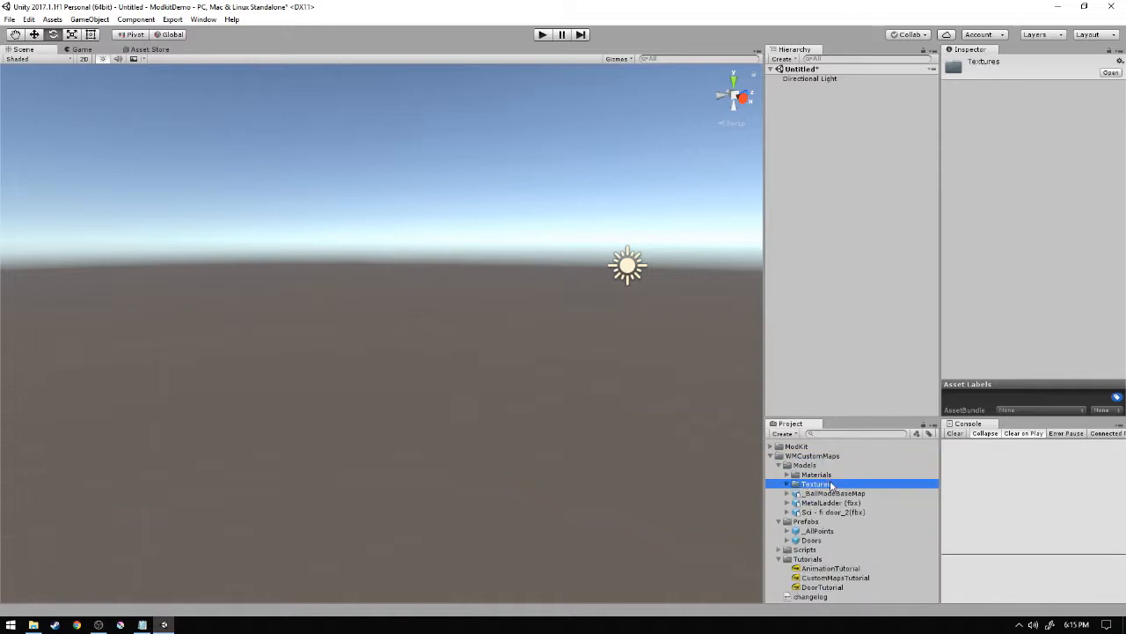
key("Up")
key("Up")
key("Left")
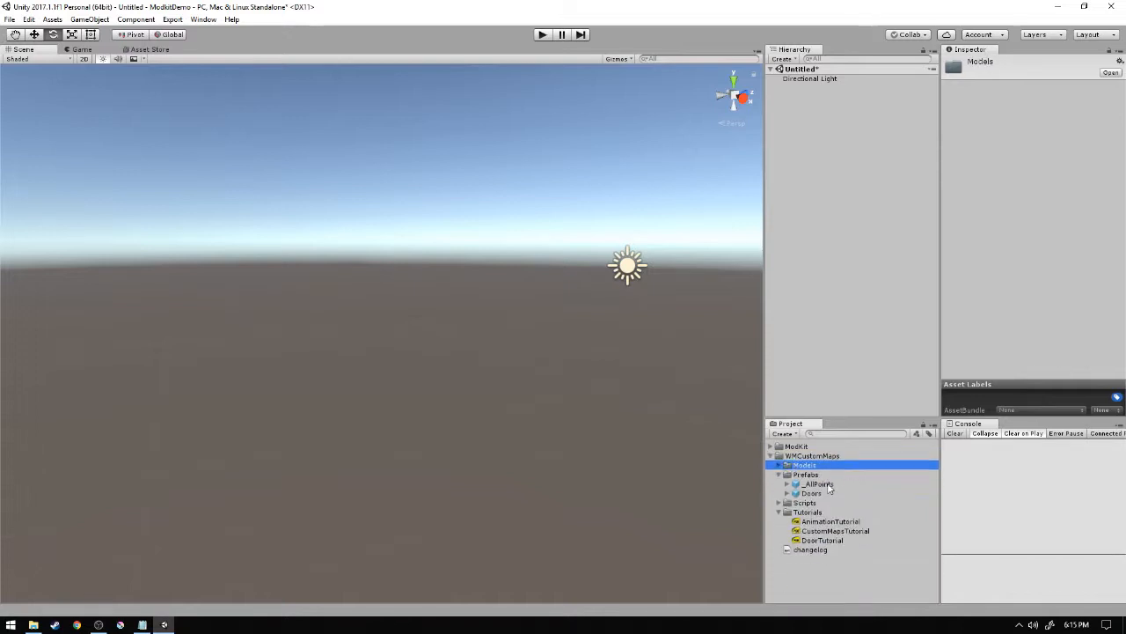
key("Down")
key("Left")
key("Up")
key("Down")
key("Down")
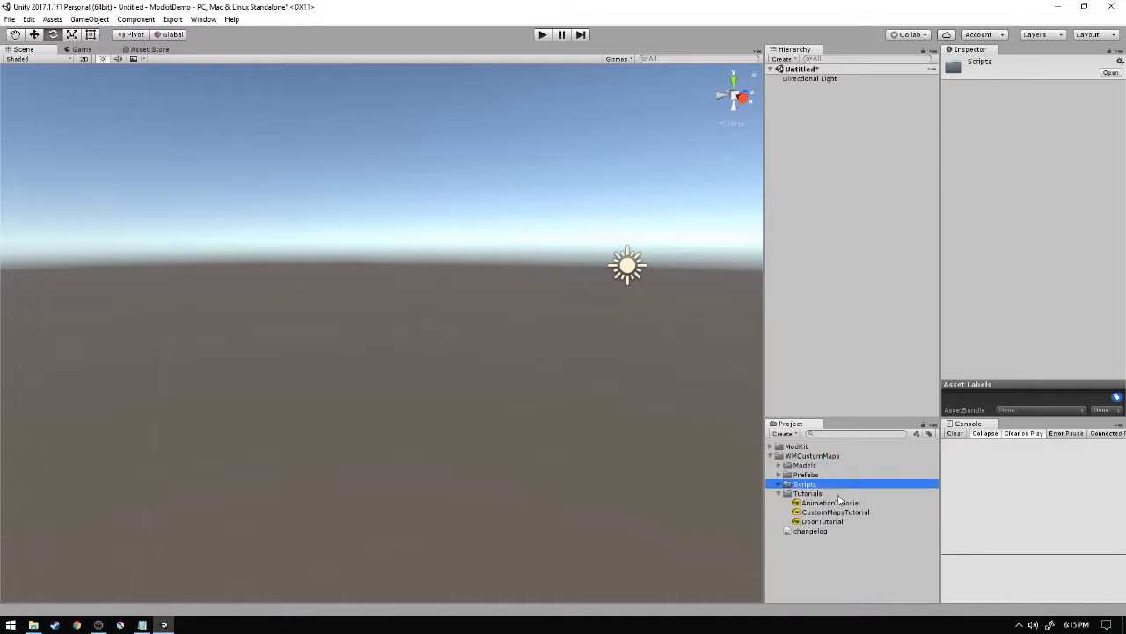
key("Down")
key("Left")
key("Up")
key("Up")
key("Up")
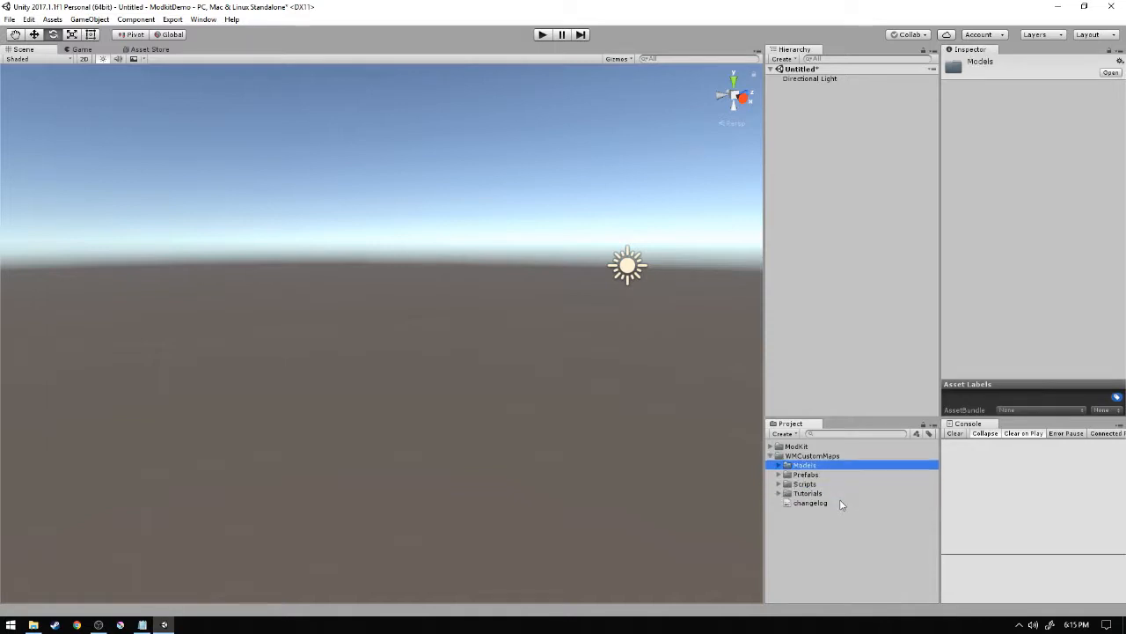
- Preview the materials in WMCustomMaps' Models folder one by one, from energy_wall_texture_1 through wall_texture_1
key("Right")
key("Down")
key("Right")
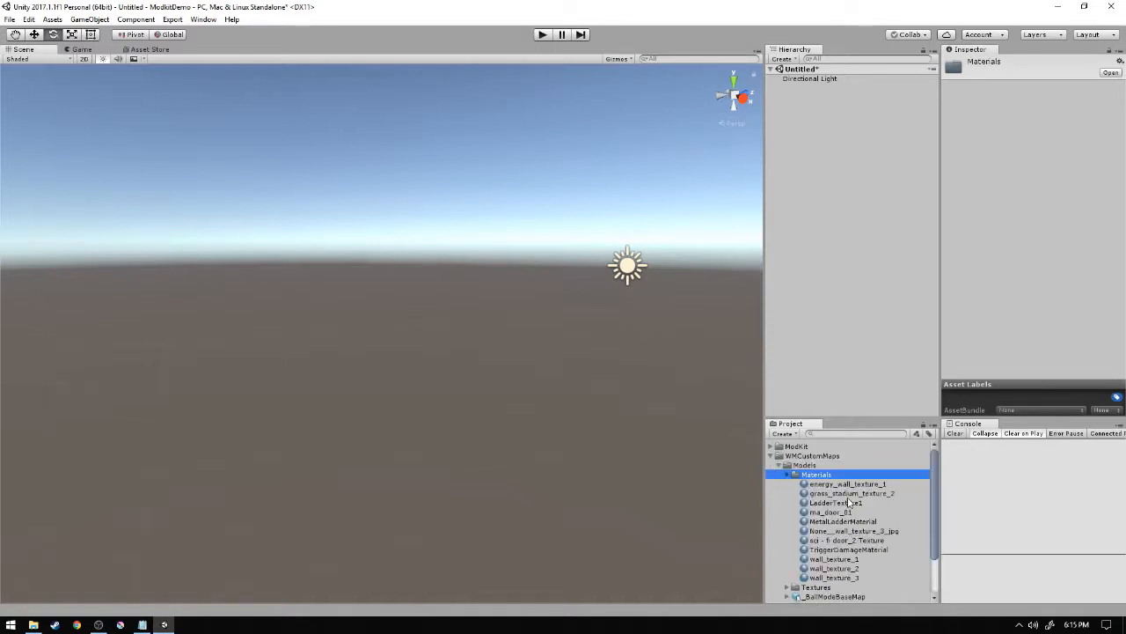
key("Down")
key("Down")
key("Down")
key("Down")
key("Down")
key("Down")
key("Down")
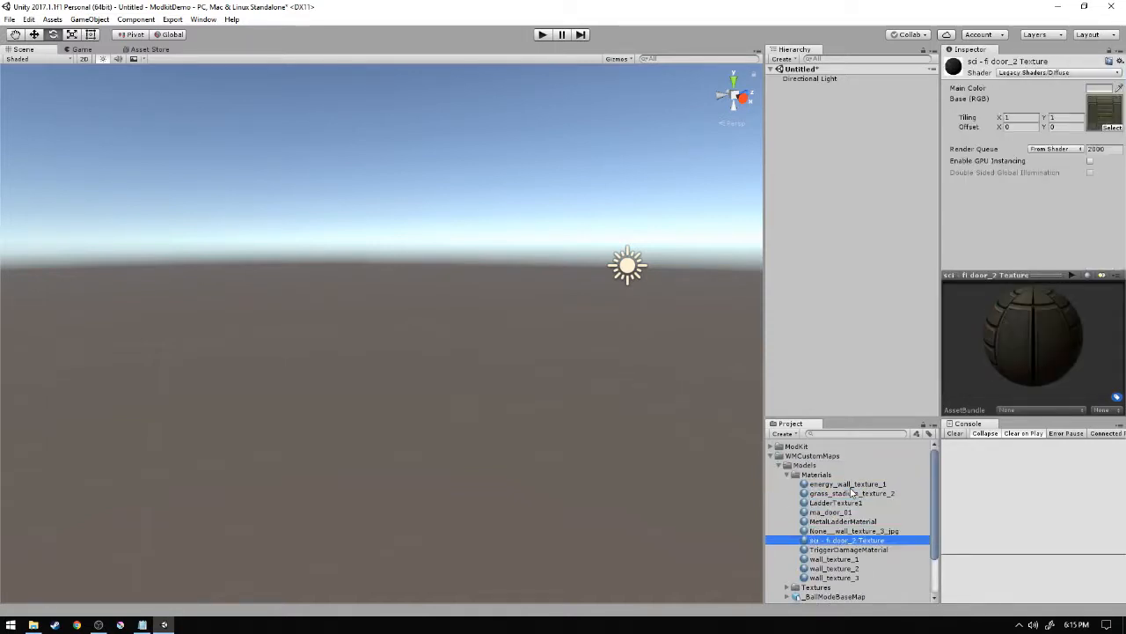
key("Down")
key("Down")
left_click_drag(1006, 365, 1048, 363)
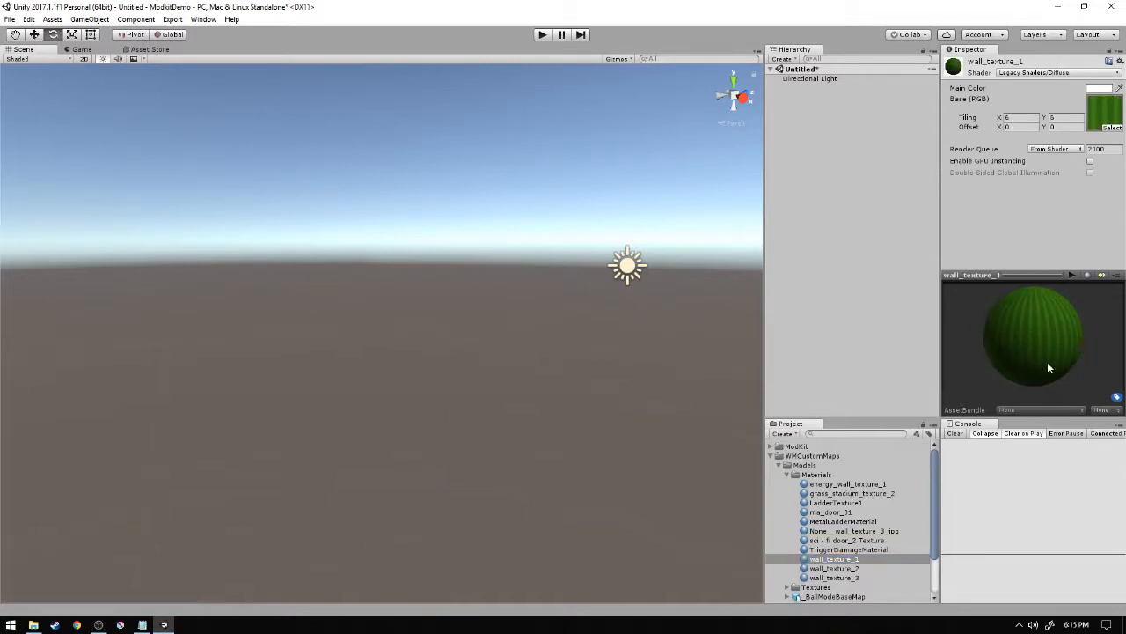
- Collapse the Materials subfolder under Models and look through the contents of the Textures subfolder
left_click(842, 522)
key("Left")
key("Left")
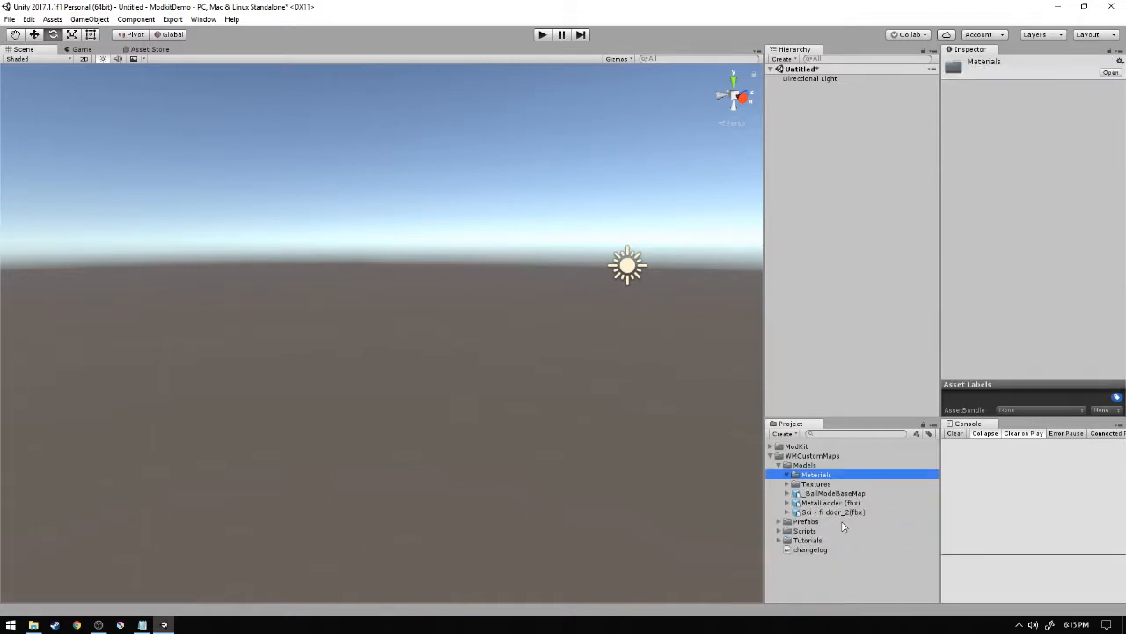
key("Down")
key("Right")
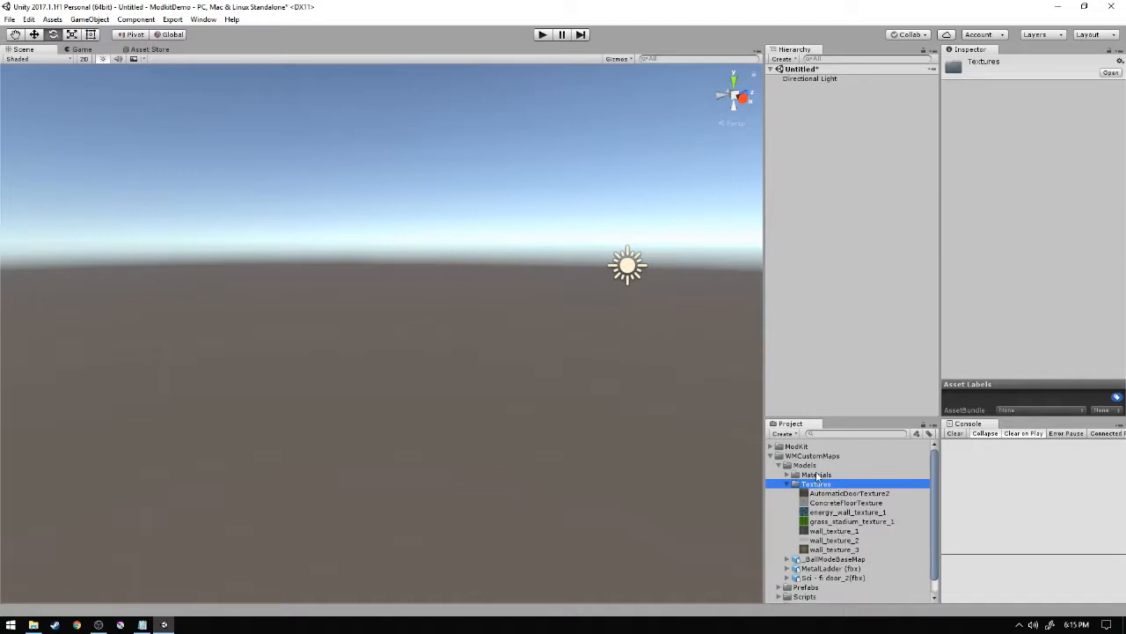
key("Left")
- Preview the _BallModeBaseMap, MetalLadder (fbx) and Sci - fi door_2(fbx) models, rotating the base map and door
key("Down")
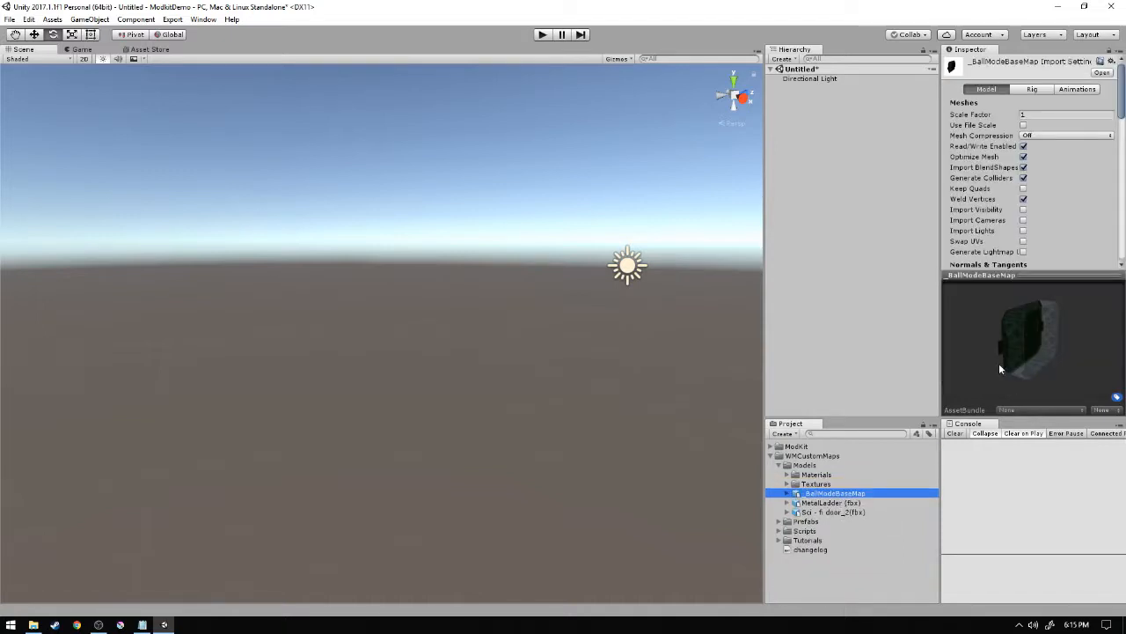
left_click_drag(999, 369, 1040, 304)
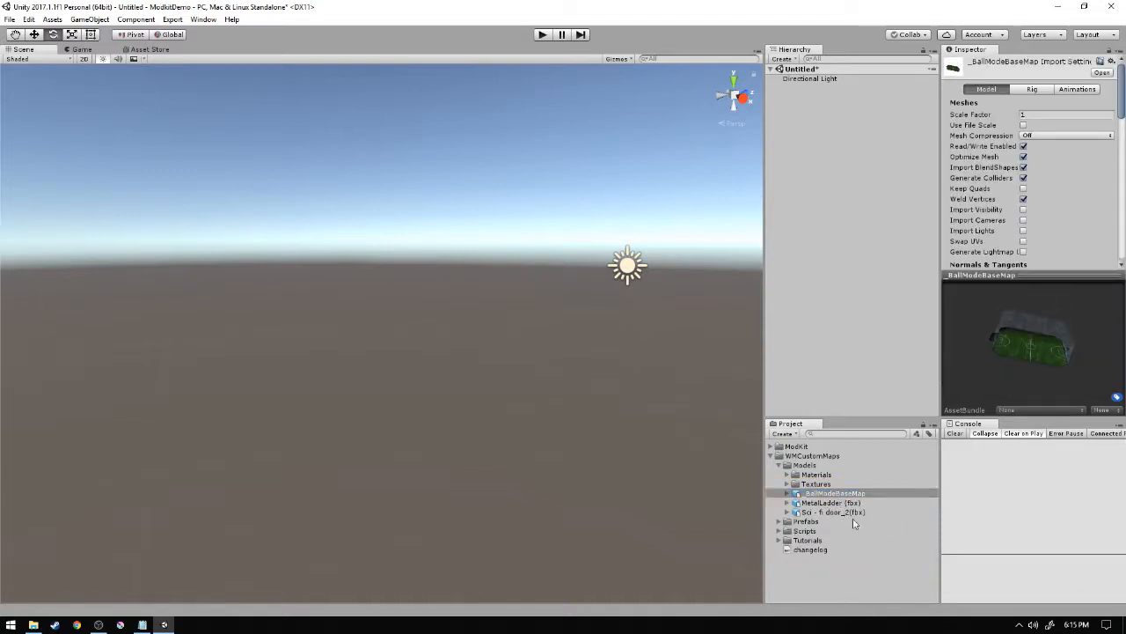
left_click(840, 505)
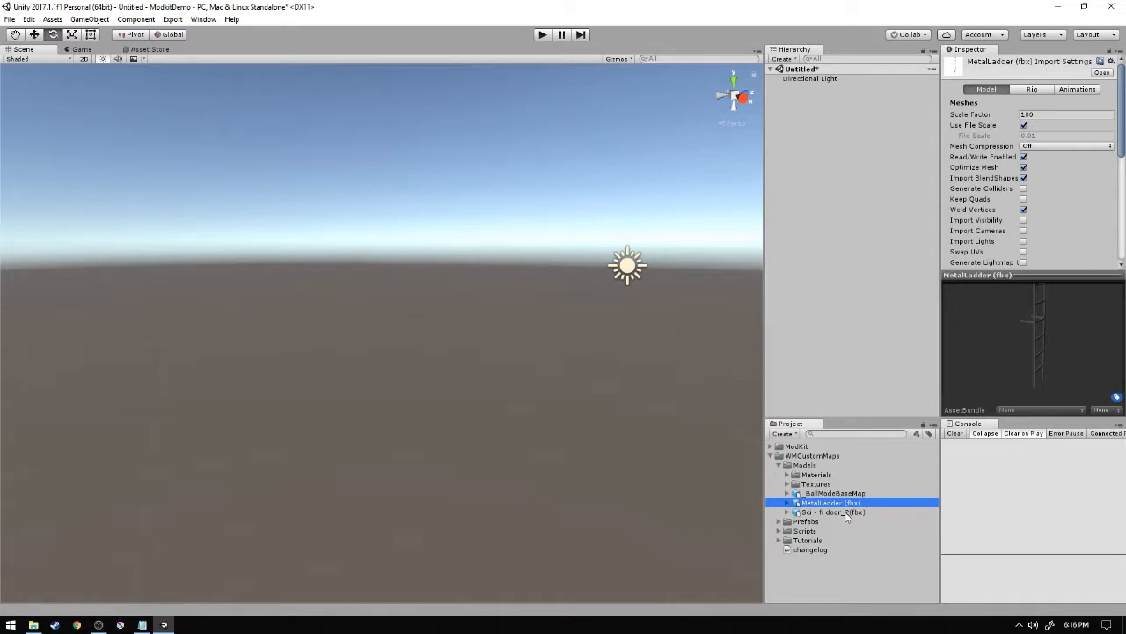
left_click(847, 515)
left_click_drag(1047, 343, 1024, 366)
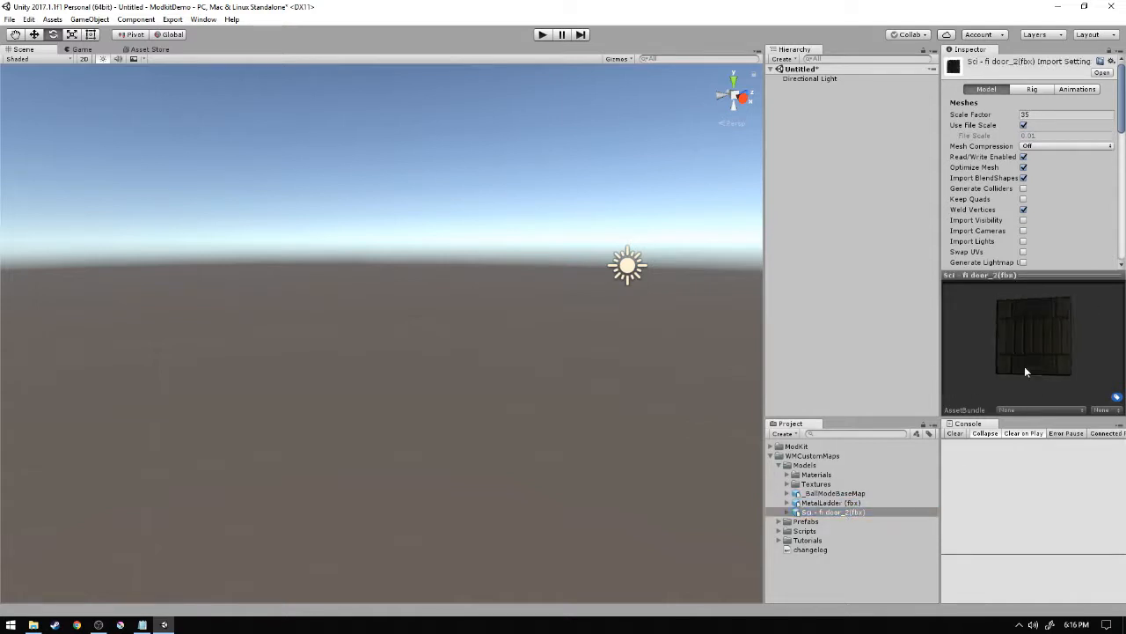
left_click(818, 513)
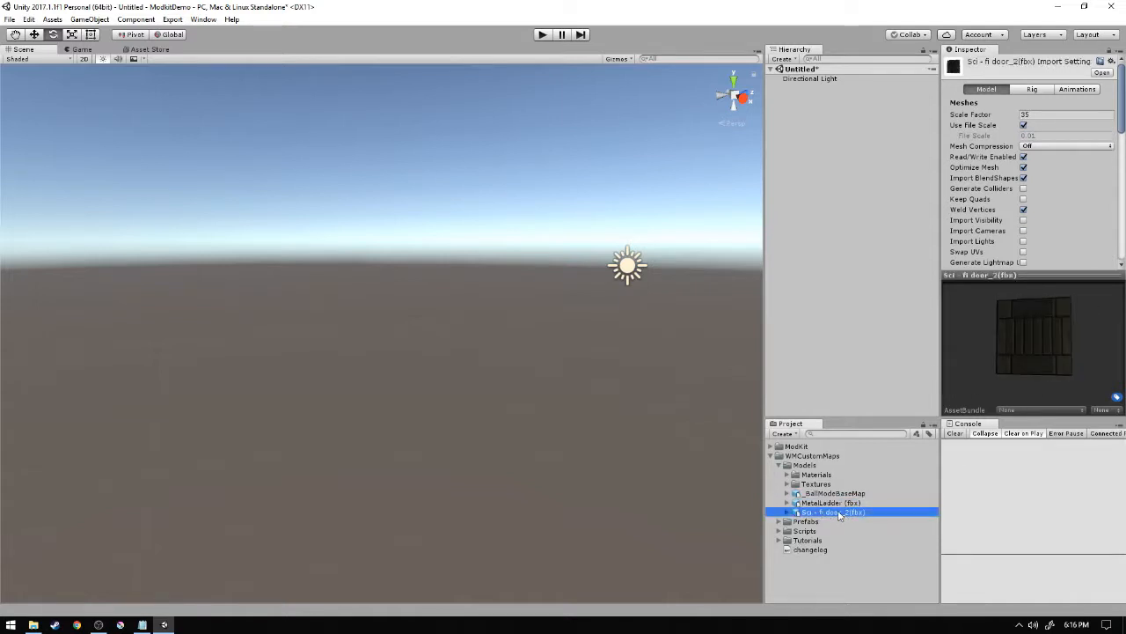
key("Left")
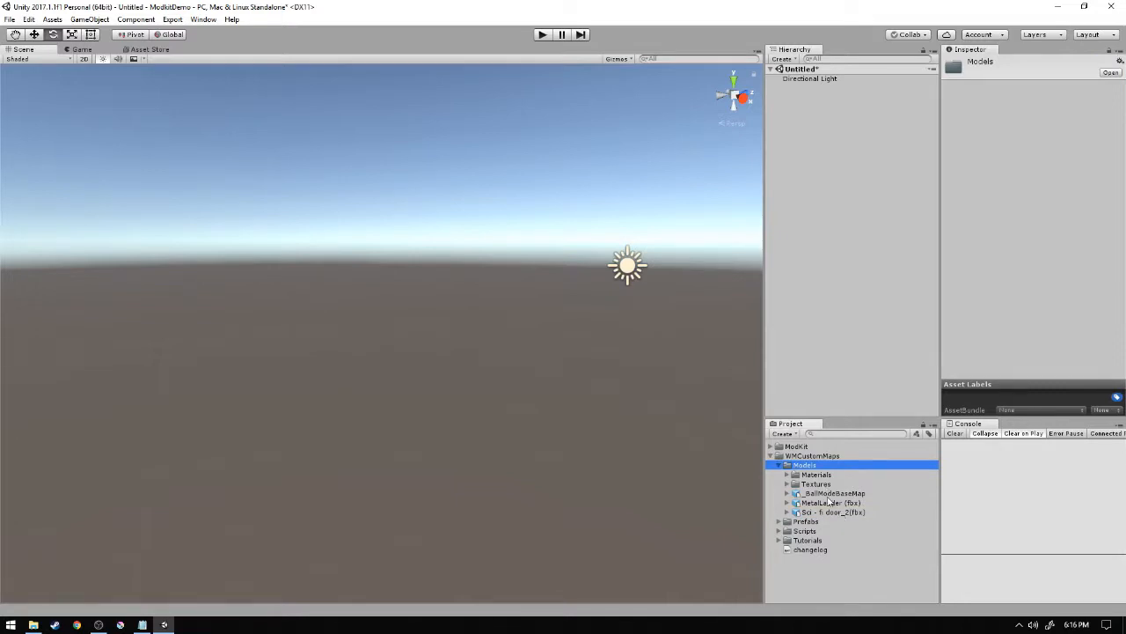
- Collapse the Models folder and examine the _AllPoints and Doors prefabs in WMCustomMaps' Prefabs folder
key("Left")
key("Down")
key("Right")
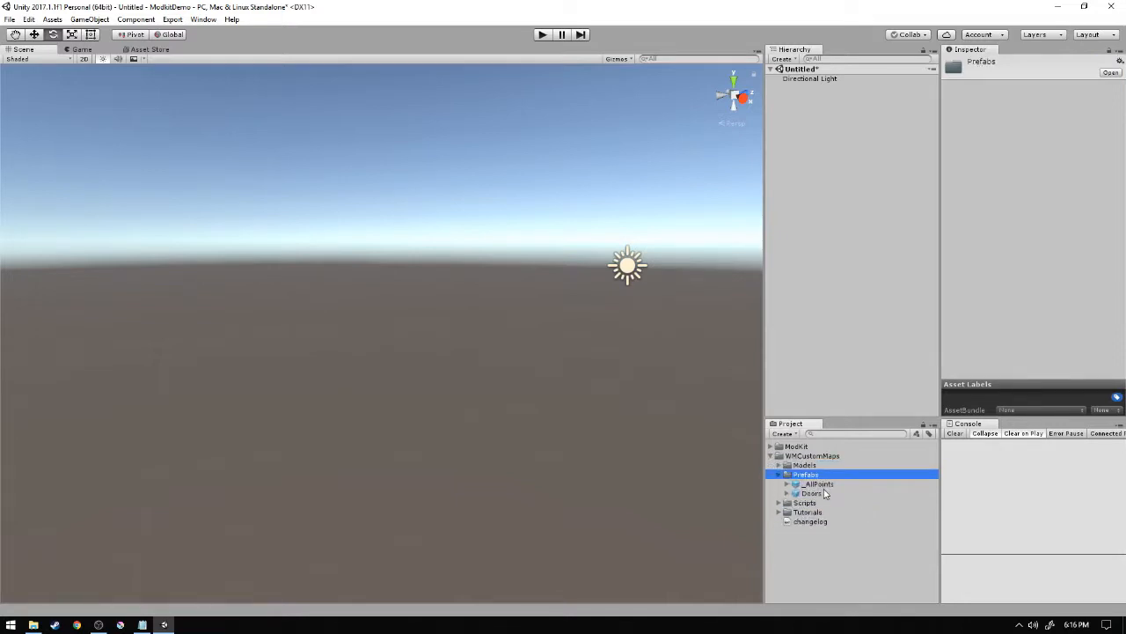
key("Down")
mouse_move(1033, 341)
left_mouse_down()
mouse_move(1021, 376)
mouse_move(1018, 322)
mouse_move(1051, 332)
mouse_move(1028, 334)
left_mouse_up()
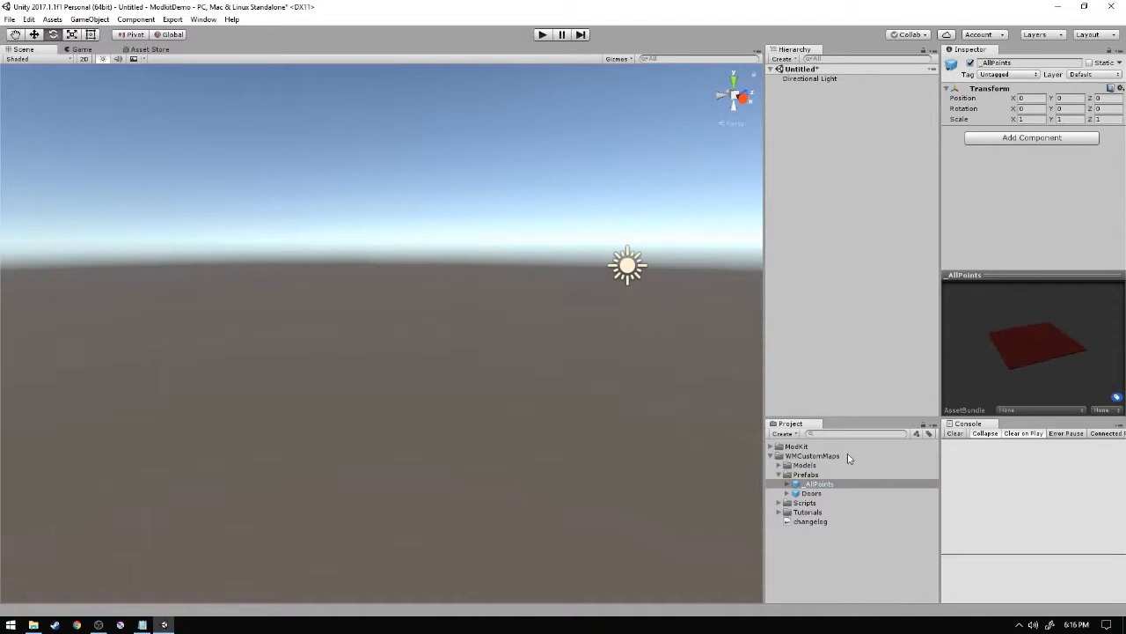
left_click(825, 485)
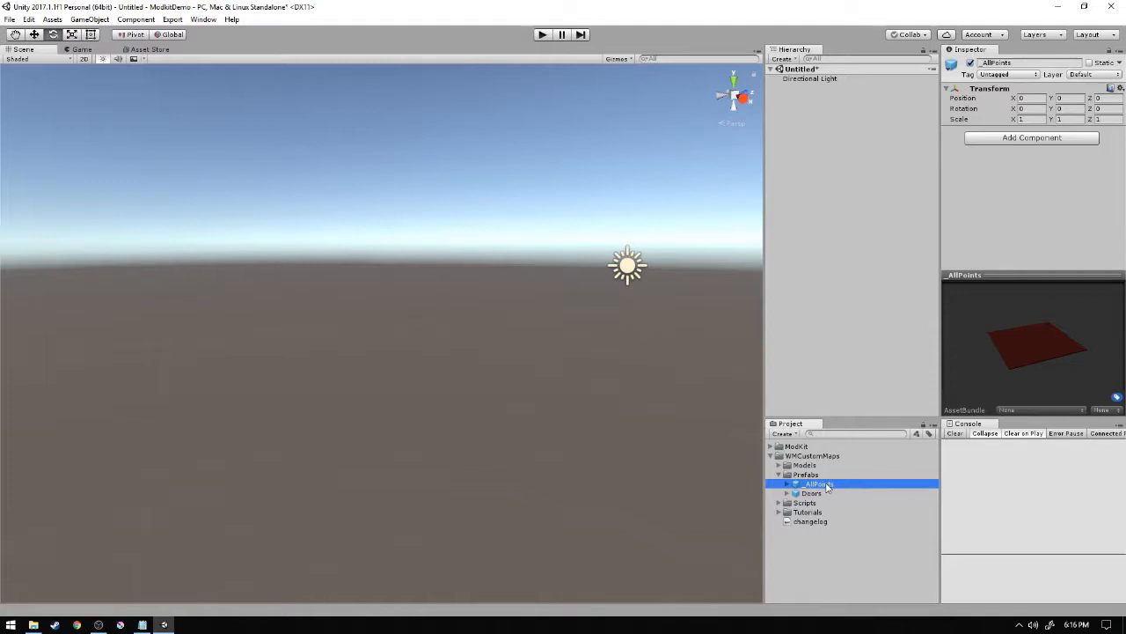
left_click(813, 492)
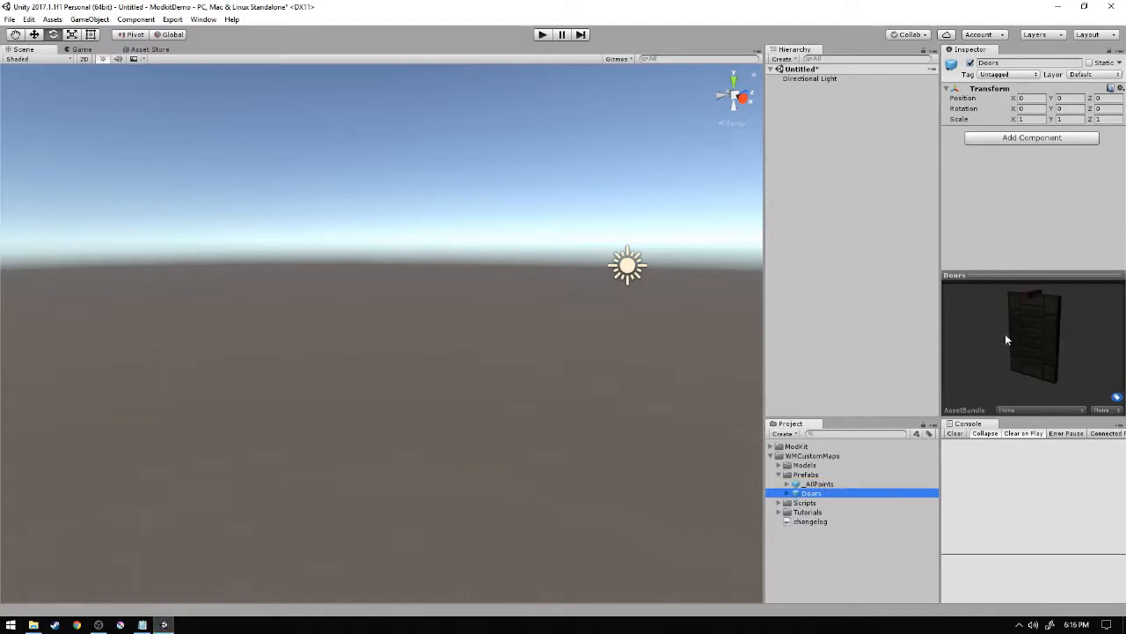
left_click_drag(1005, 333, 1025, 334)
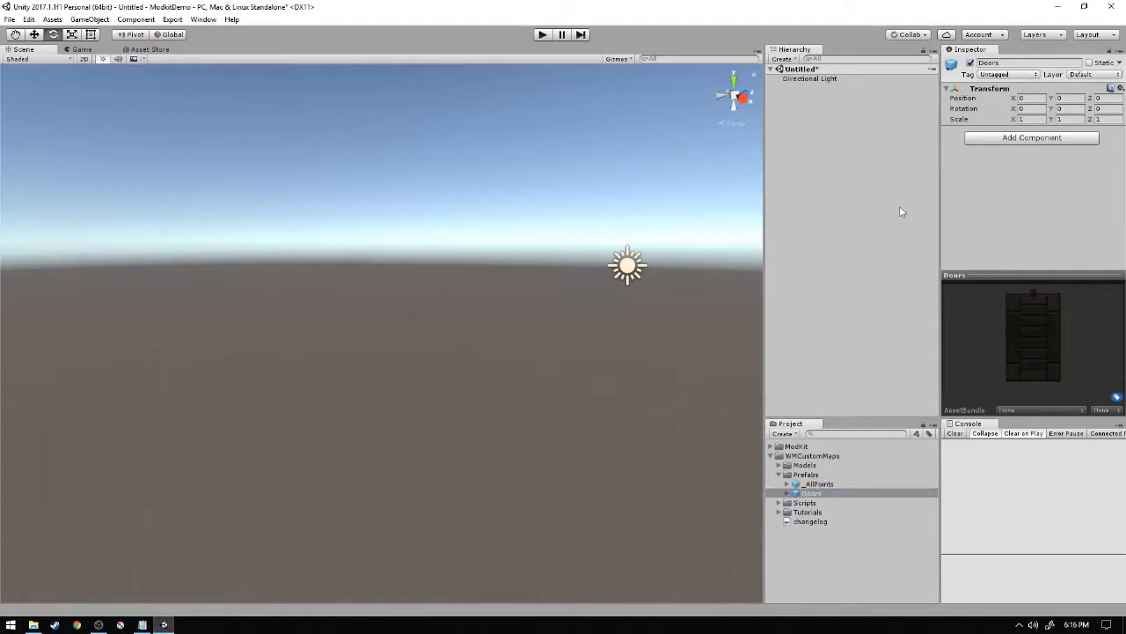
left_click_drag(1047, 337, 1021, 345)
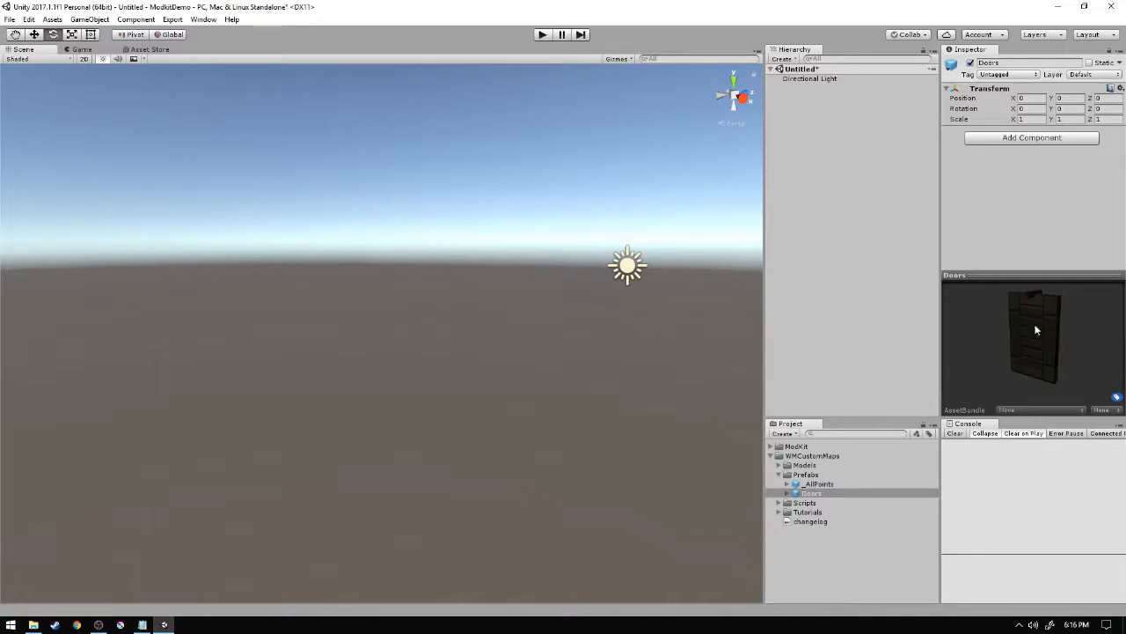
left_click(815, 494)
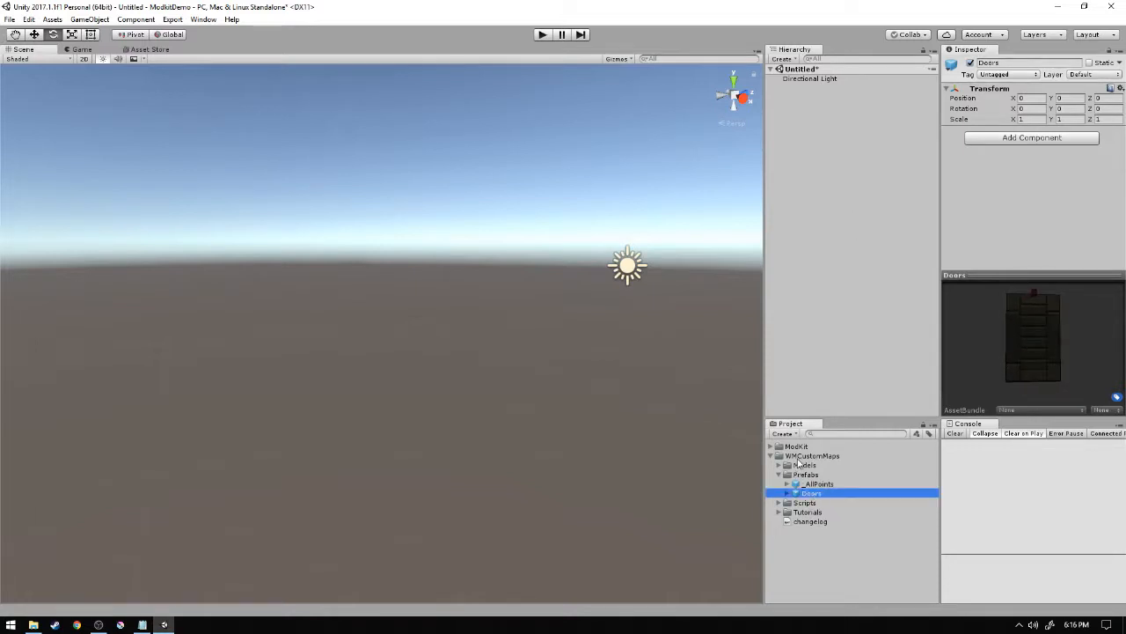
- Reopen ModKit's Prefabs folder and compare the Doors Alternate prefab with the WMCustomMaps Doors prefab
left_click(798, 447)
key("Right")
key("Down")
key("Down")
key("Down")
key("Right")
key("Down")
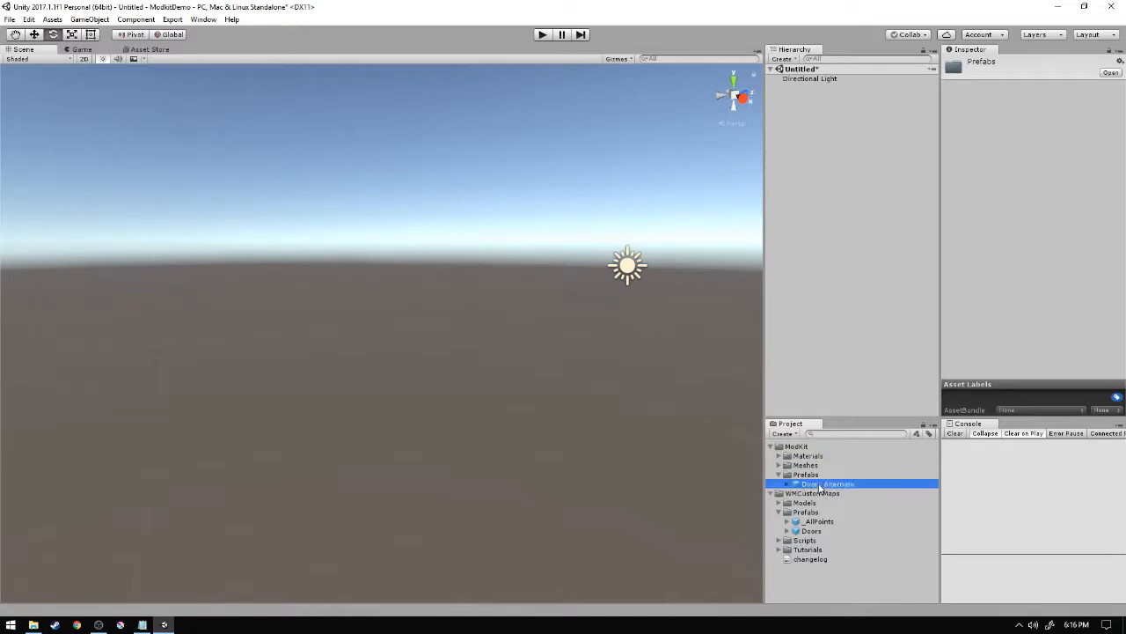
left_click_drag(1050, 369, 1021, 369)
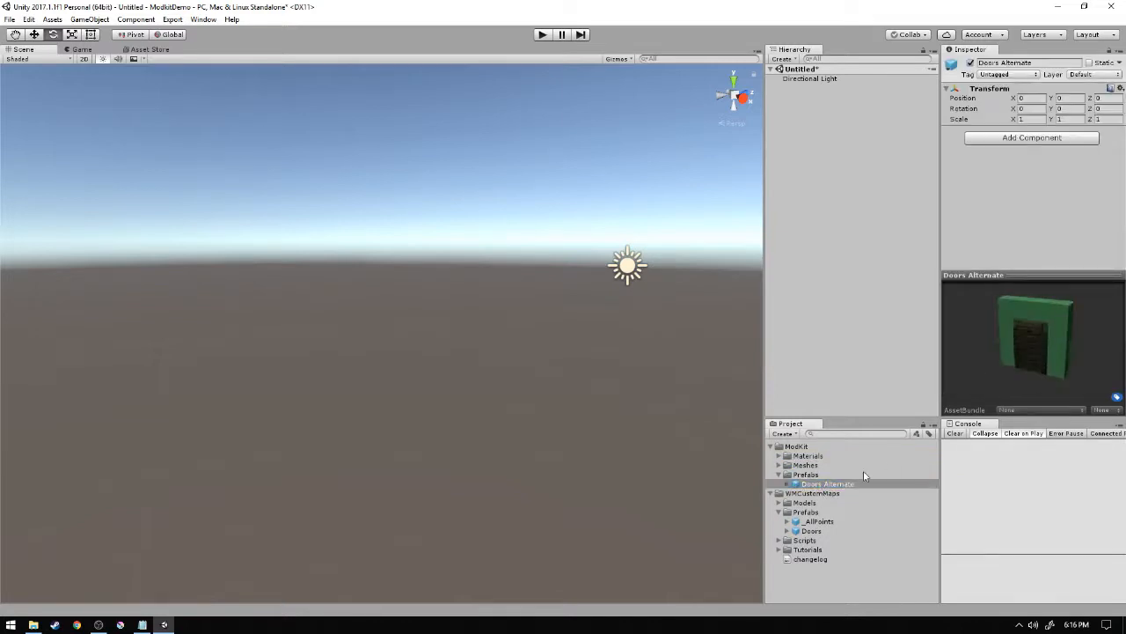
- Collapse ModKit's Prefabs folder together with its parent ModKit folder
left_click(817, 521)
key("Up")
key("Up")
key("Up")
key("Up")
key("Left")
key("Left")
key("Left")
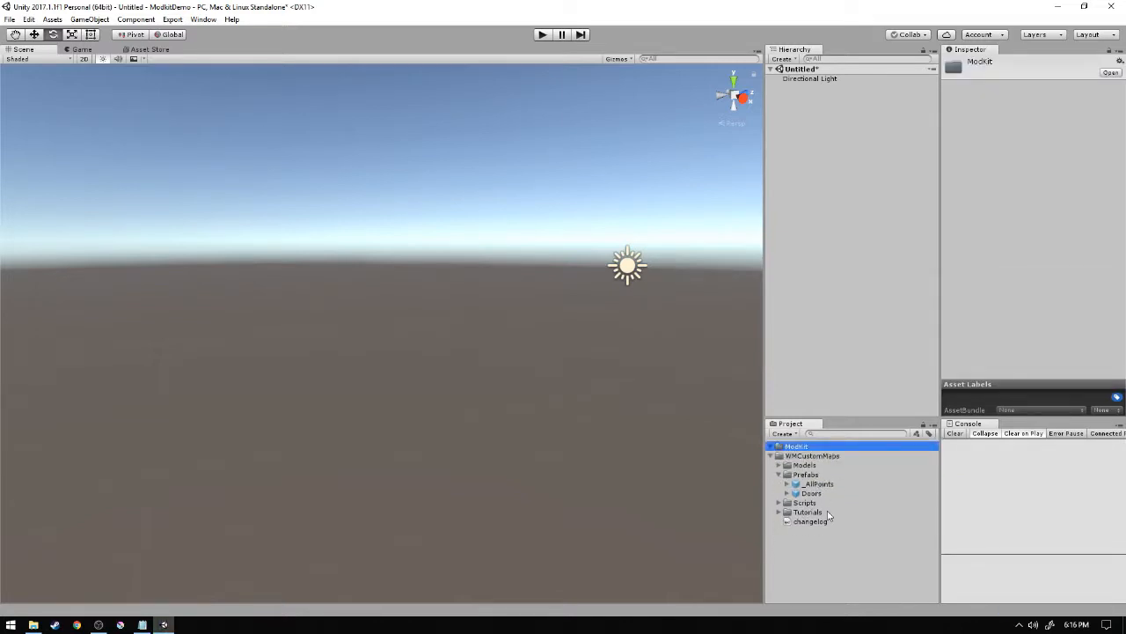
- Look through the scripts in WMCustomMaps' Scripts folder and collapse it again
left_click(808, 505)
key("Right")
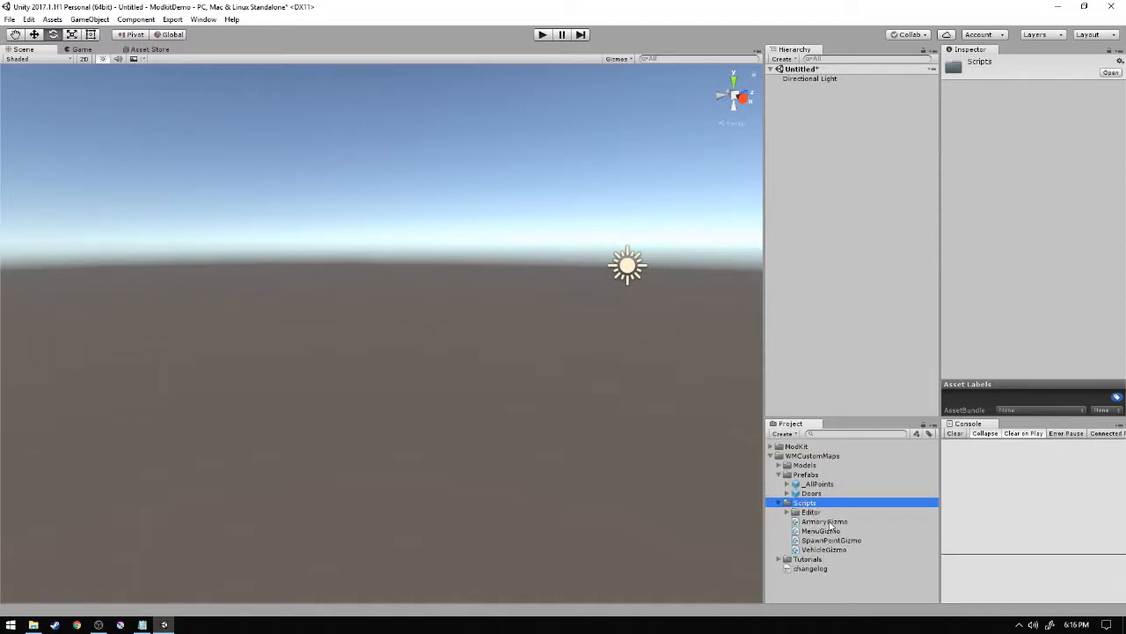
key("Left")
- Browse the PDF guides in the Tutorials folder and select CustomMapsTutorial
key("Down")
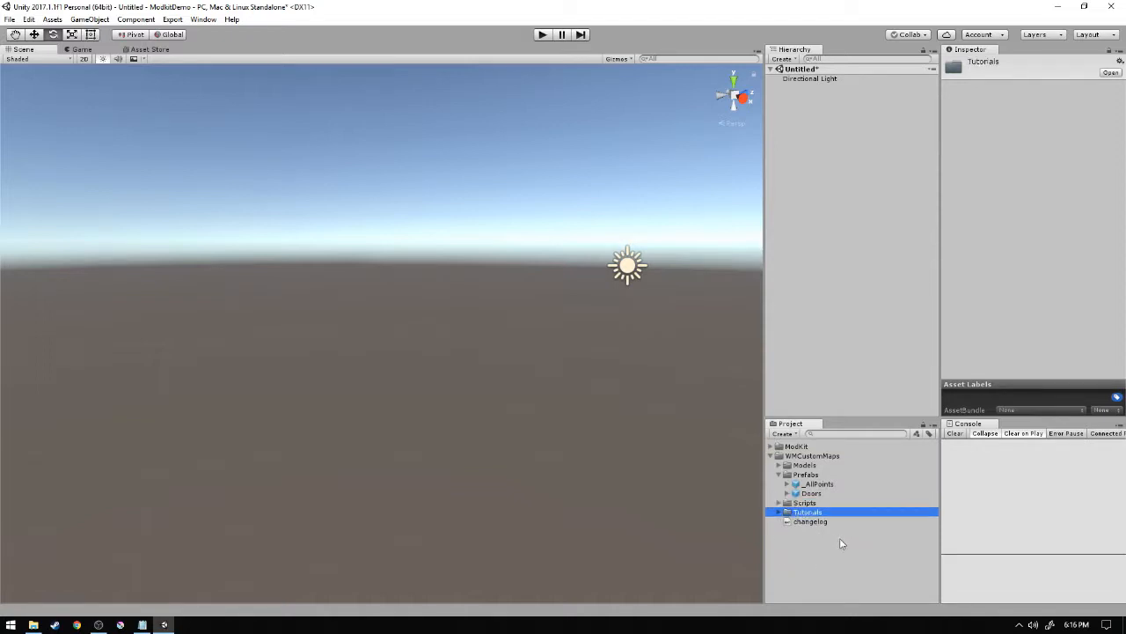
key("Right")
key("Down")
key("Down")
key("Down")
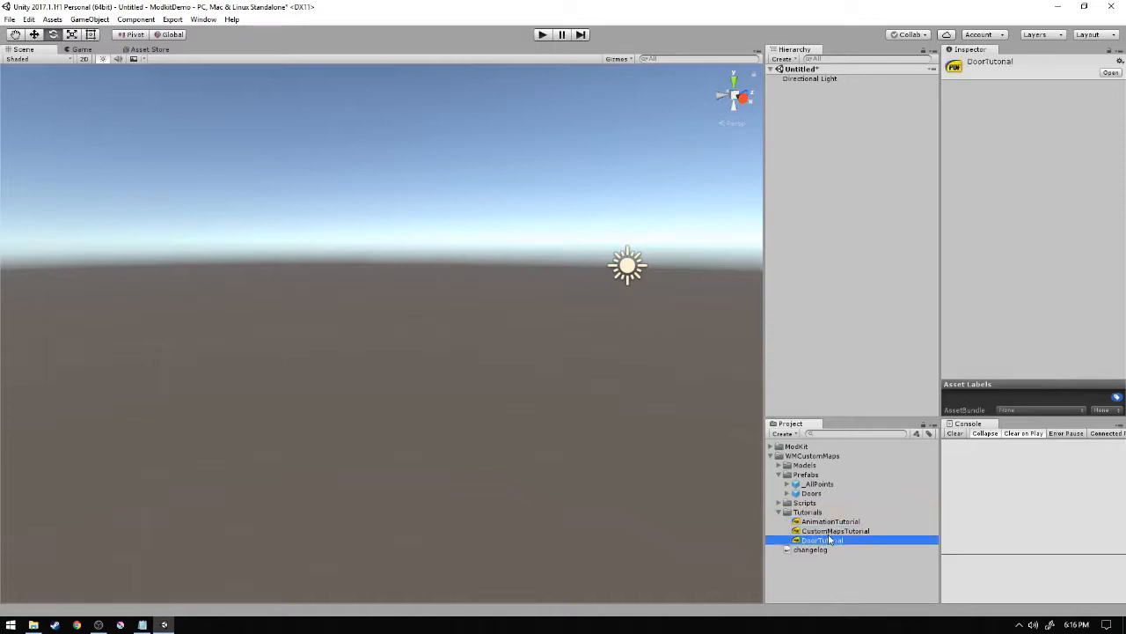
key("Up")
key("Up")
left_click(834, 532)
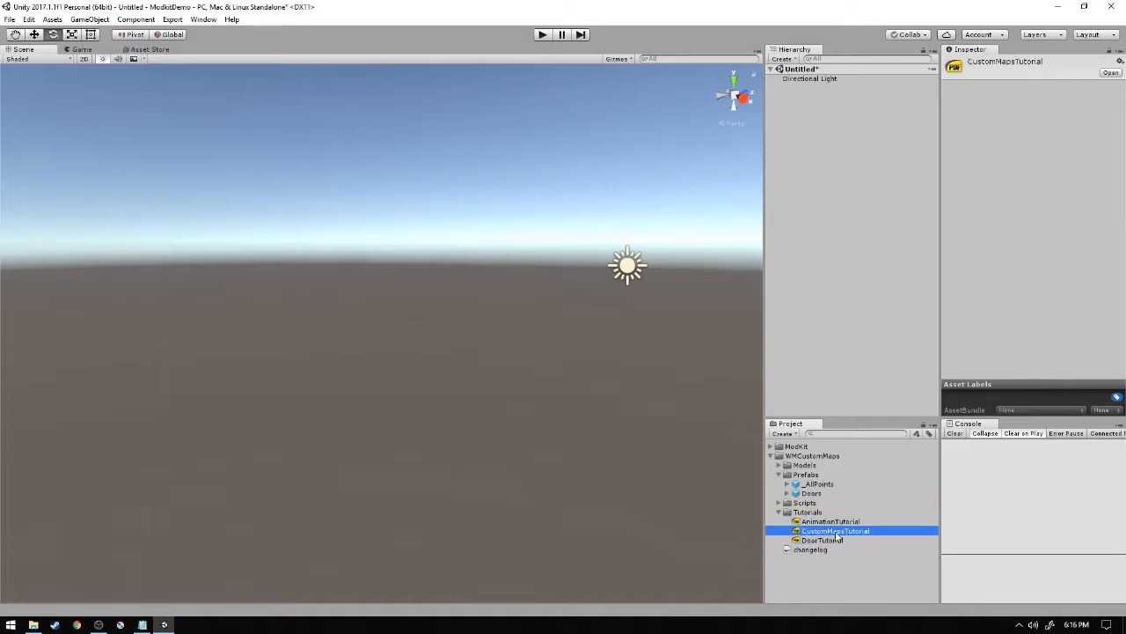
- Open the CustomMapsTutorial guide and skim its lighting, supported components and supported shaders sections
double_click(834, 532)
scroll(664, 391, "up", 6)
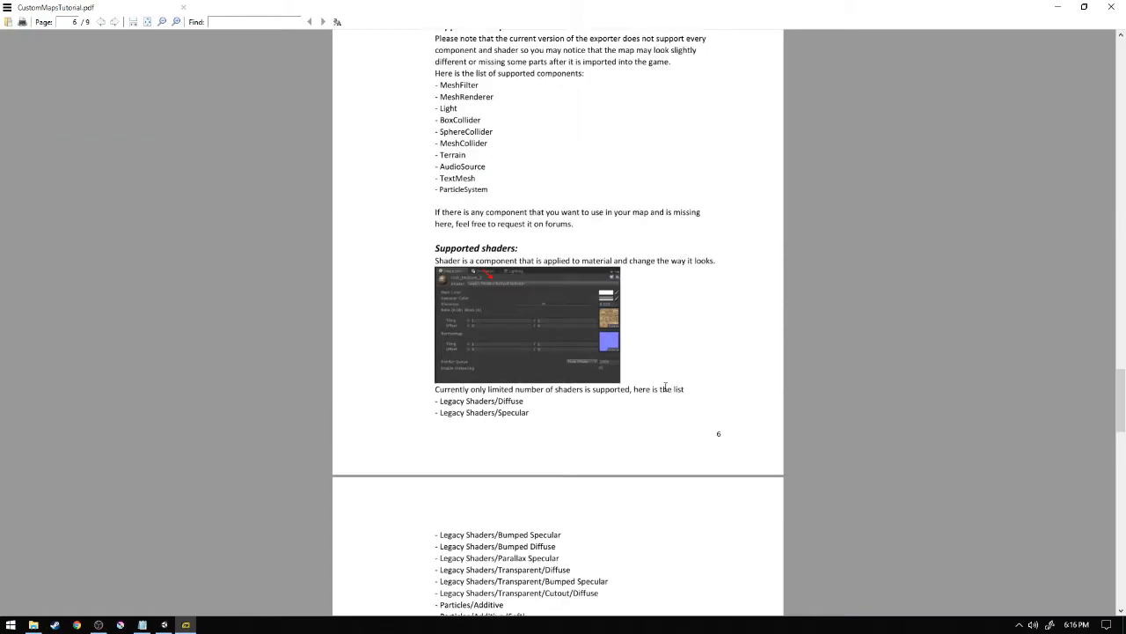
scroll(664, 387, "up", 10)
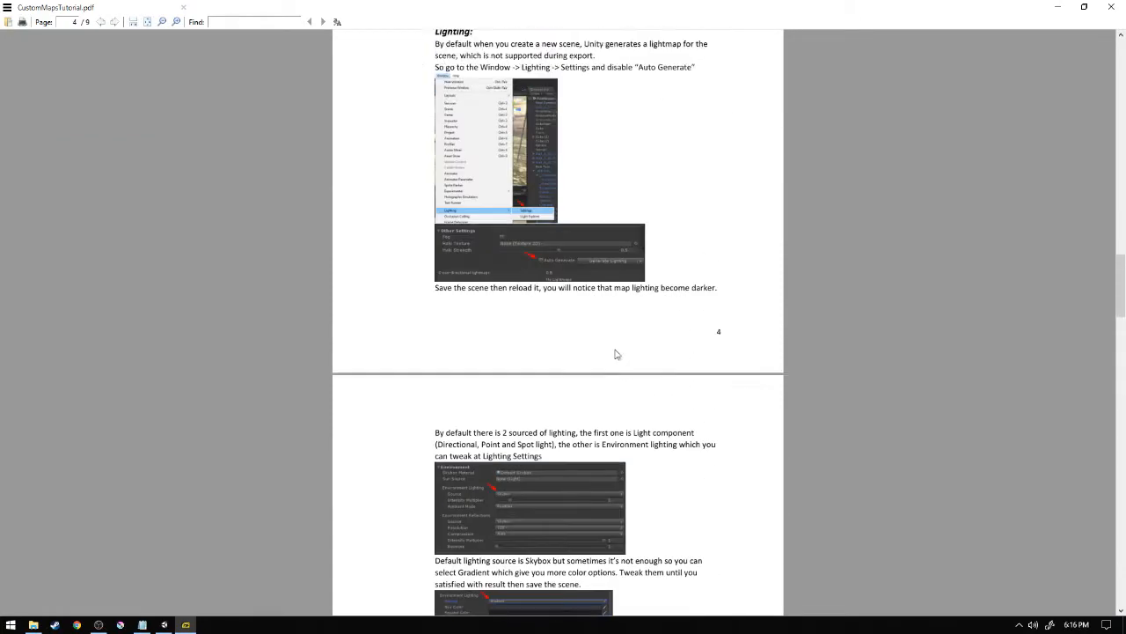
scroll(607, 339, "down", 15)
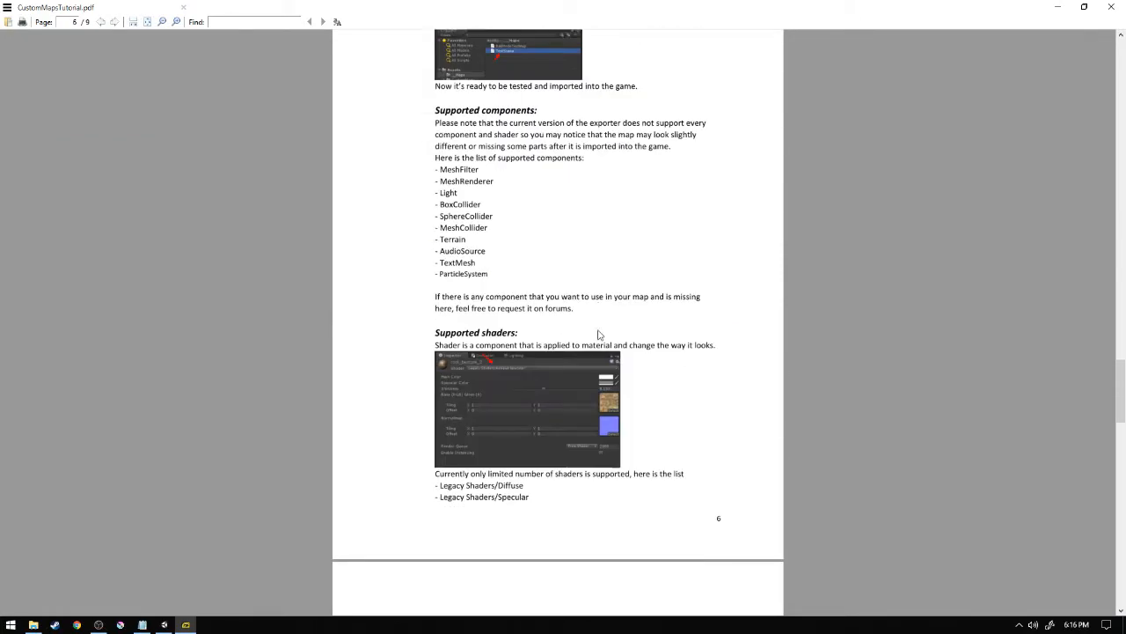
scroll(600, 334, "down", 3)
scroll(601, 337, "up", 6)
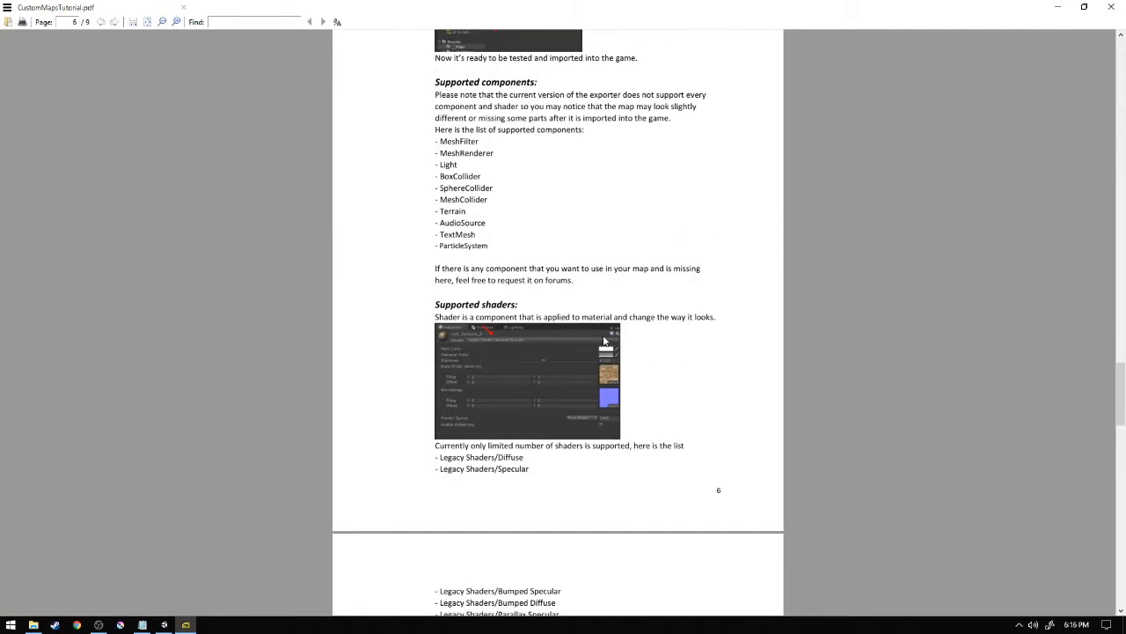
scroll(605, 340, "up", 1)
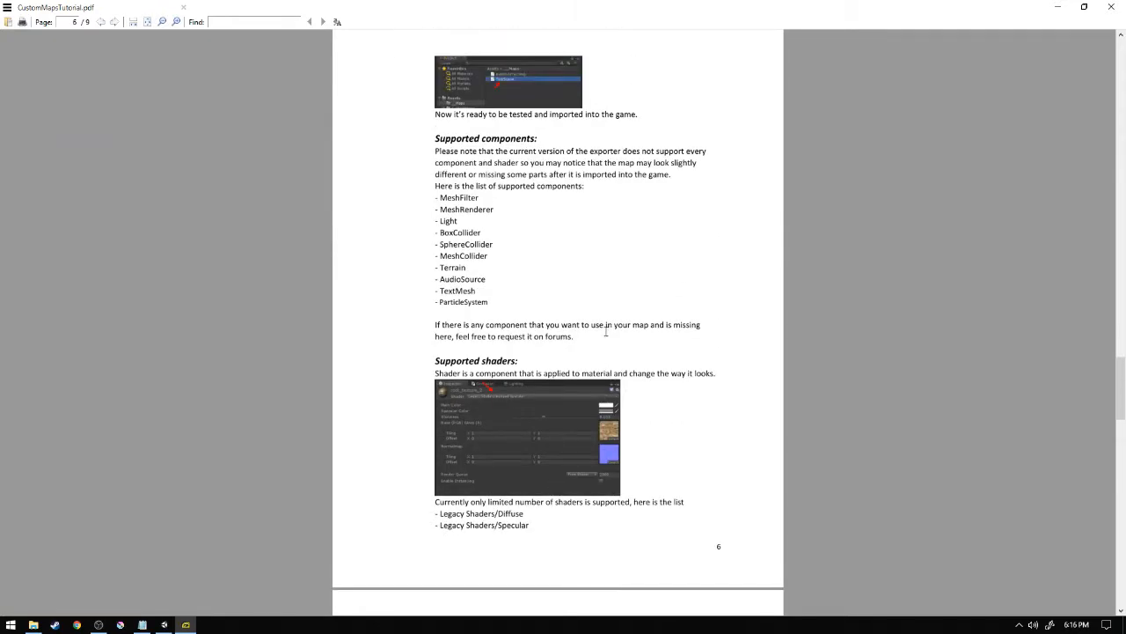
- Go through the guide from its first page to the Lighting section, covering the _AllPoints objects and Ball Mode setup, and close it
scroll(605, 332, "up", 15)
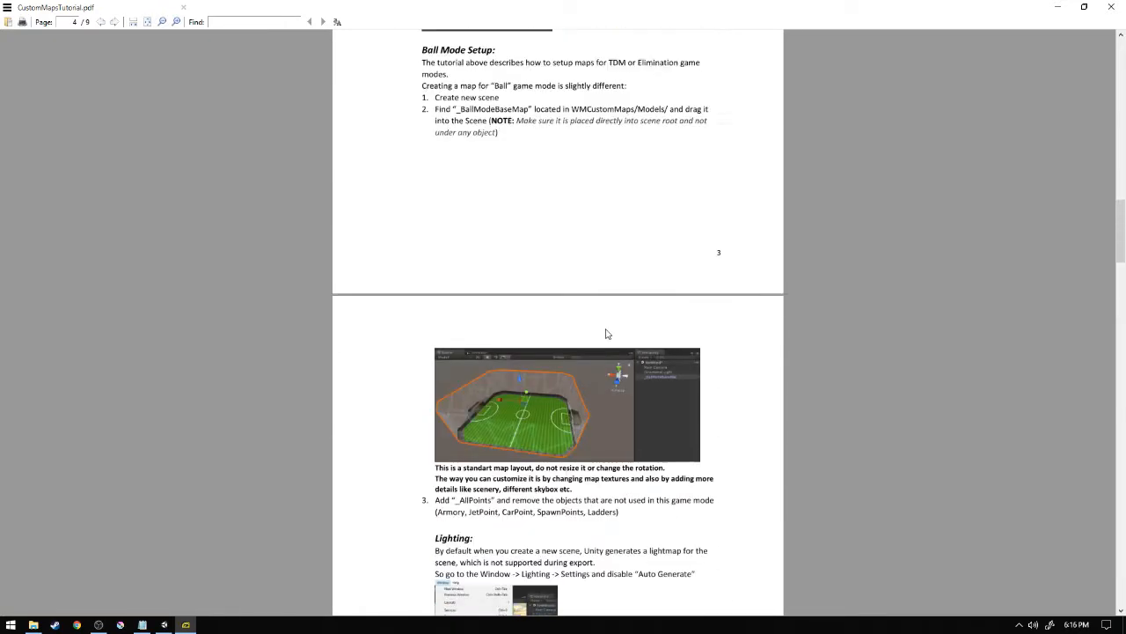
scroll(605, 334, "up", 20)
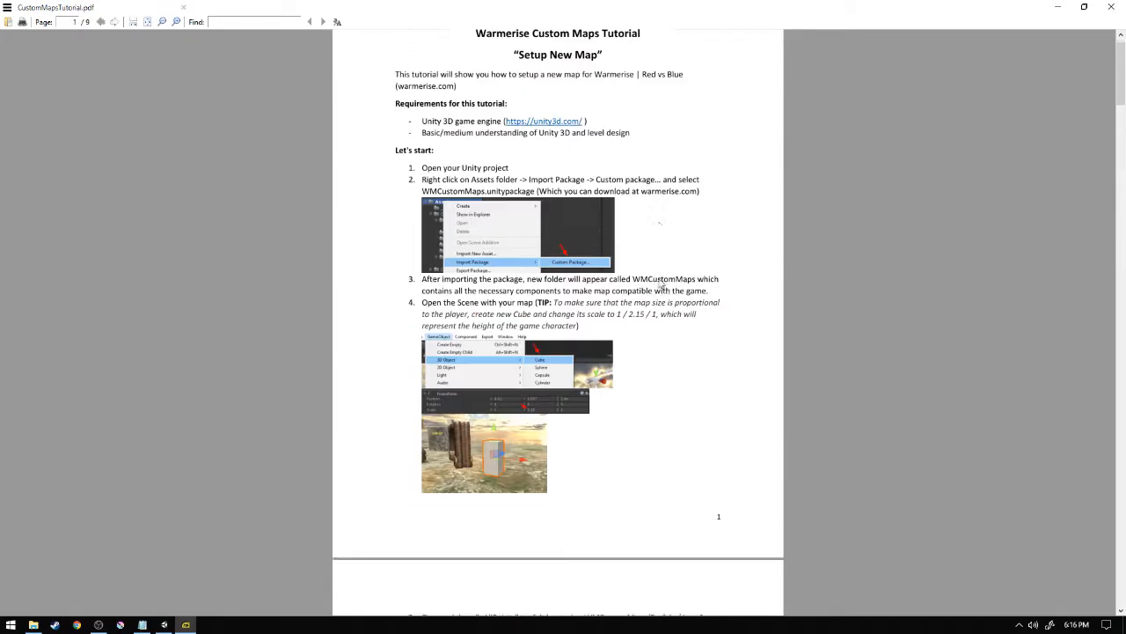
scroll(661, 282, "down", 1)
scroll(614, 301, "up", 2)
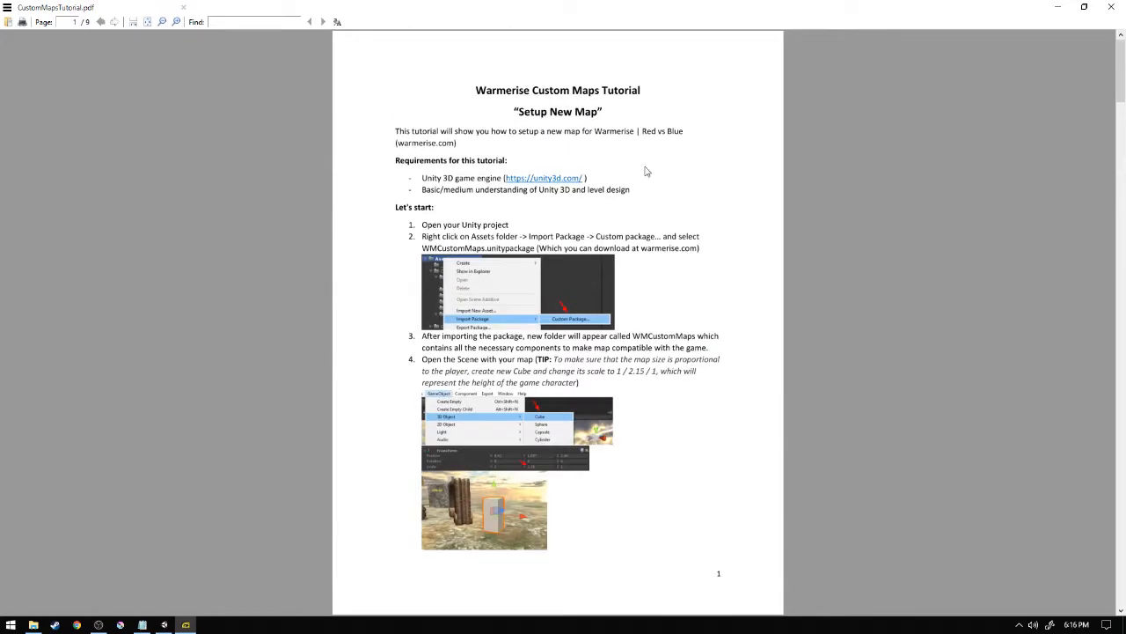
scroll(689, 246, "down", 10)
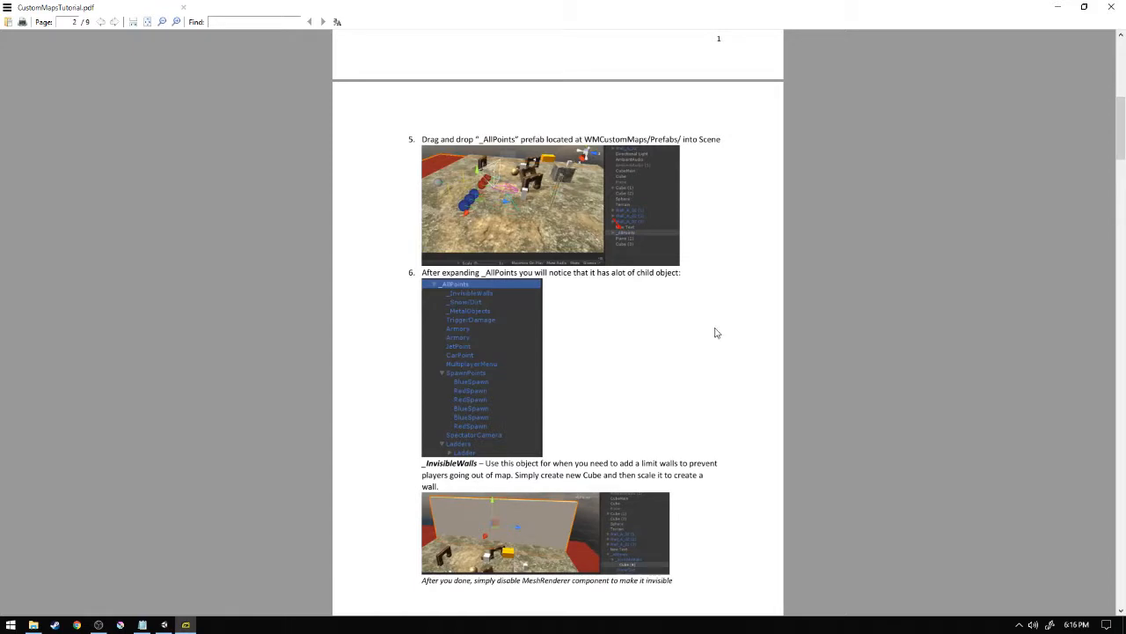
scroll(718, 336, "down", 10)
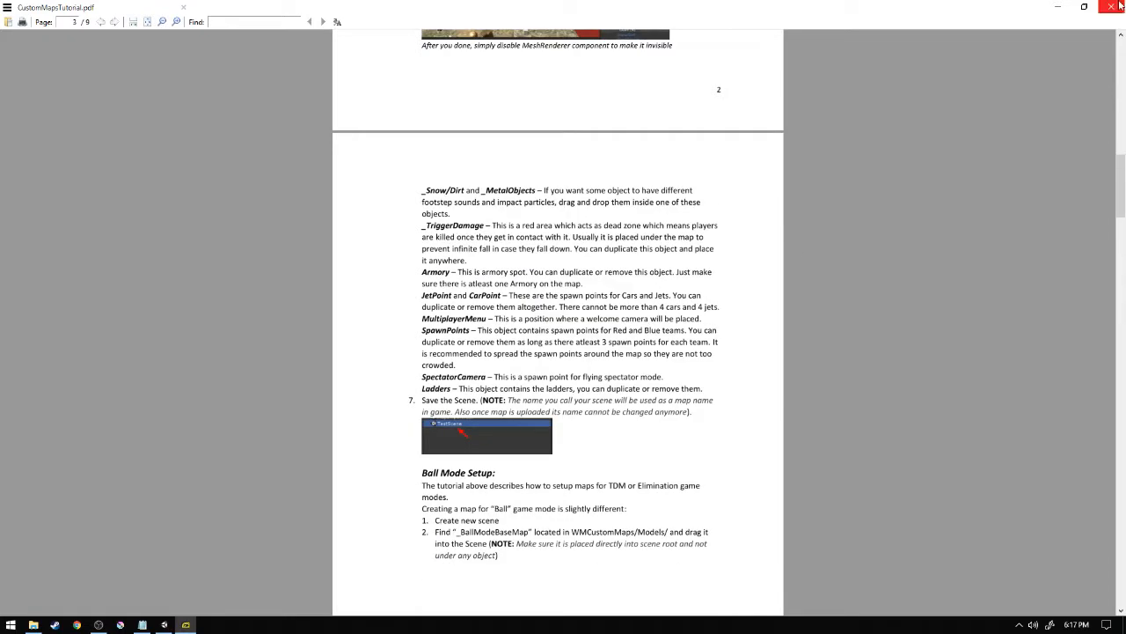
scroll(853, 232, "down", 12)
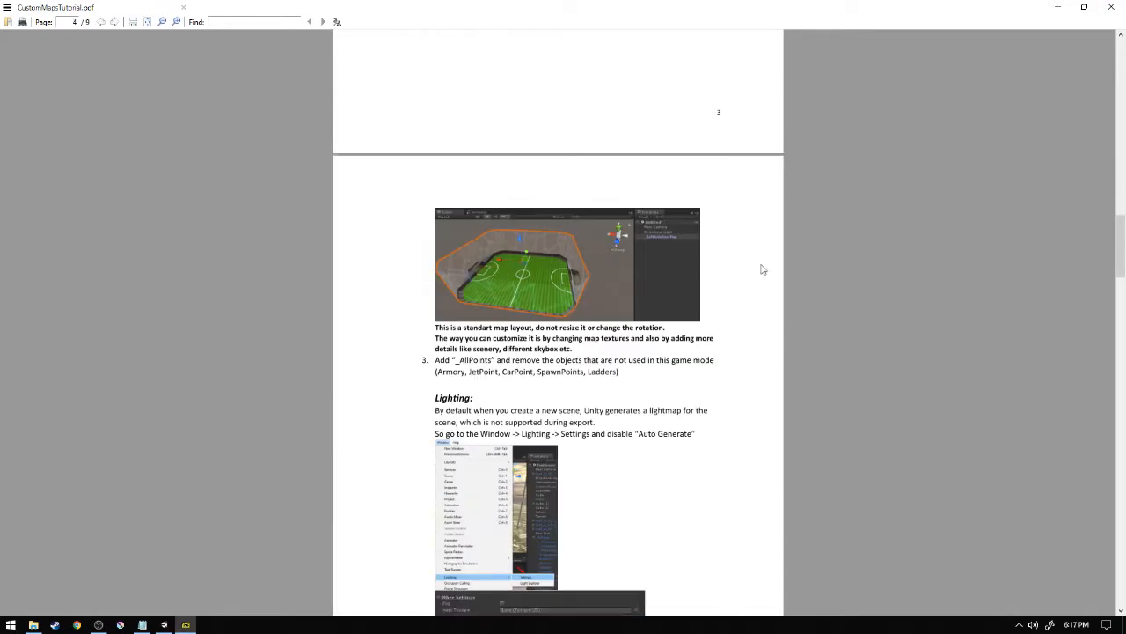
scroll(564, 372, "down", 2)
scroll(564, 372, "down", 3)
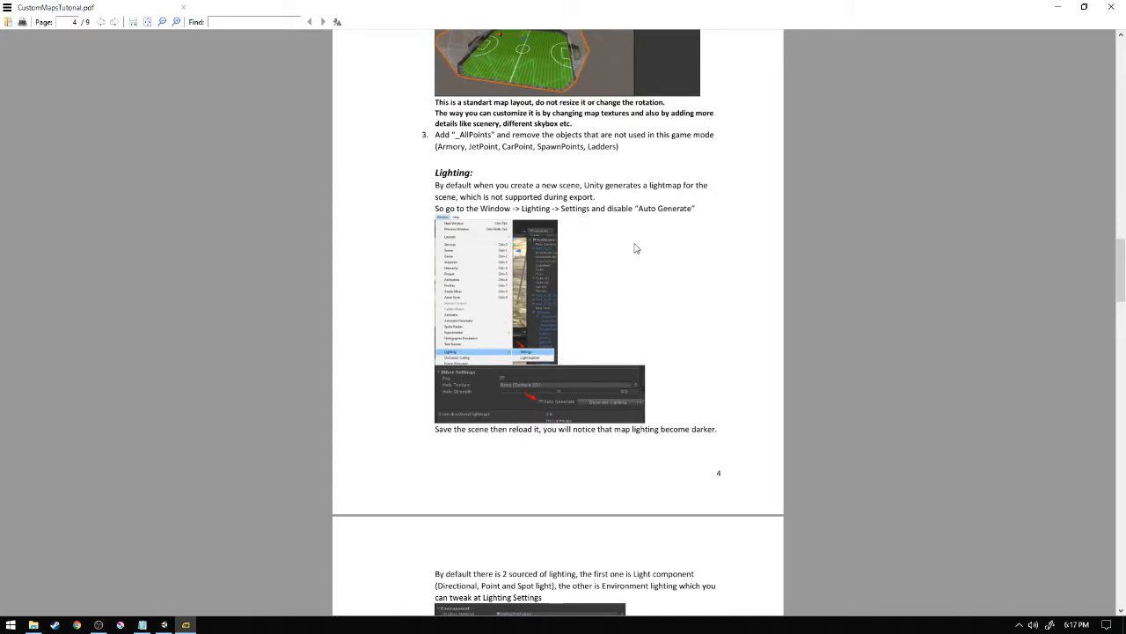
left_click(1110, 7)
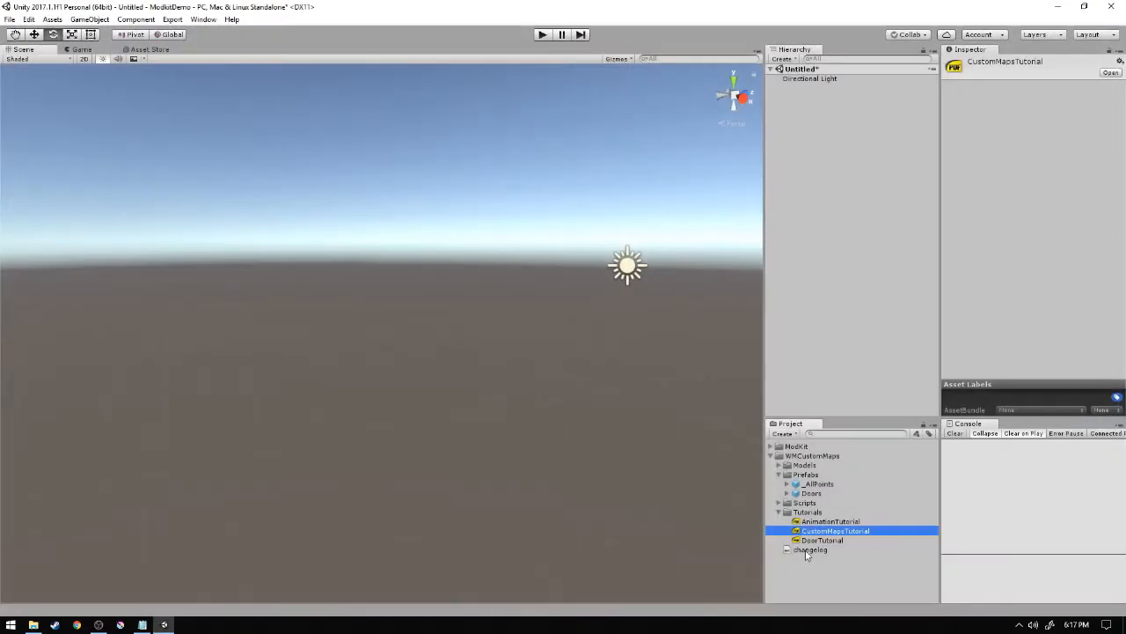
- Select WMCustomMaps' changelog file and look through its version notes
left_click(806, 550)
scroll(997, 264, "down", 3)
scroll(990, 293, "up", 3)
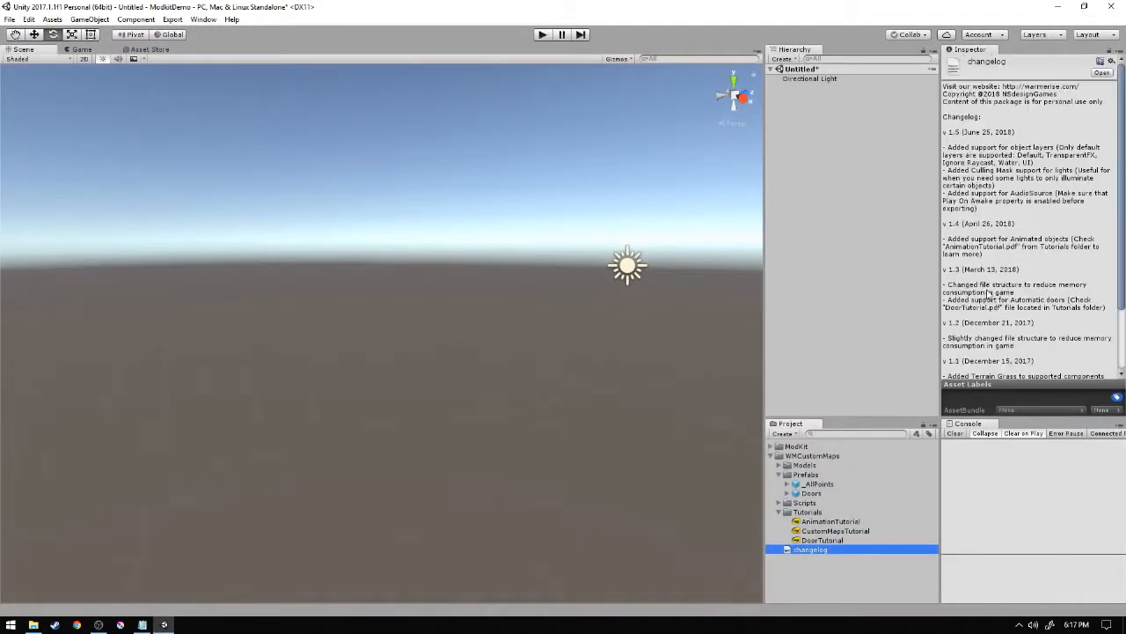
- Collapse the Tutorials and Prefabs folders together with their parent WMCustomMaps folder
left_click(825, 528)
key("Left")
key("Left")
key("Up")
key("Up")
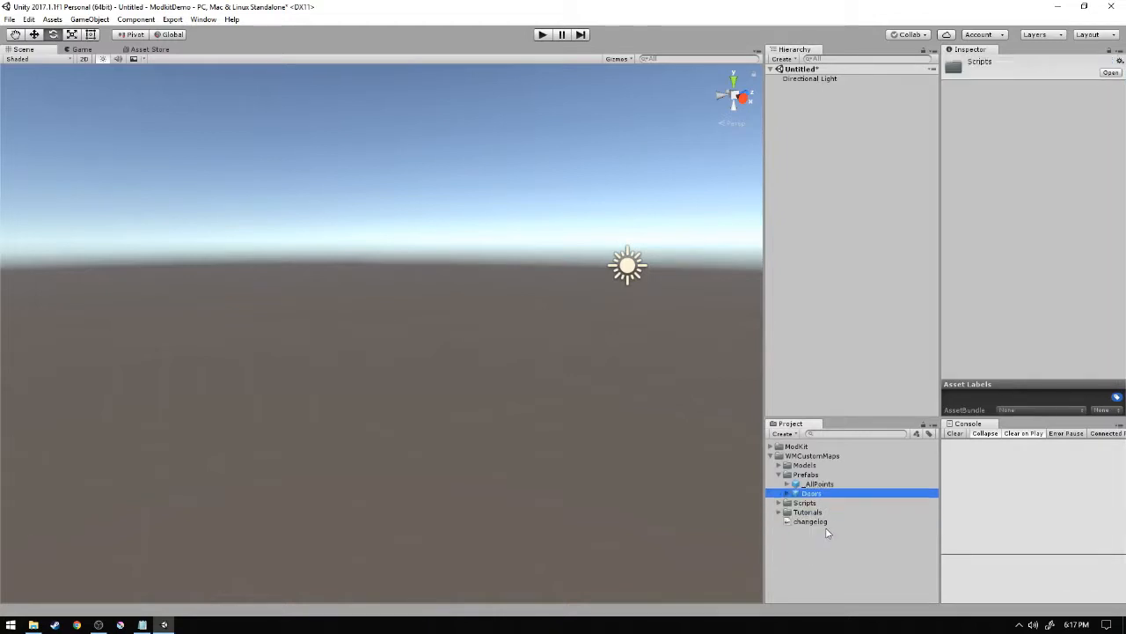
key("Left")
key("Left")
key("Left")
key("Left")
- Expand ModKit's Meshes folder and select the corner_large_smooth mesh
key("Up")
key("Right")
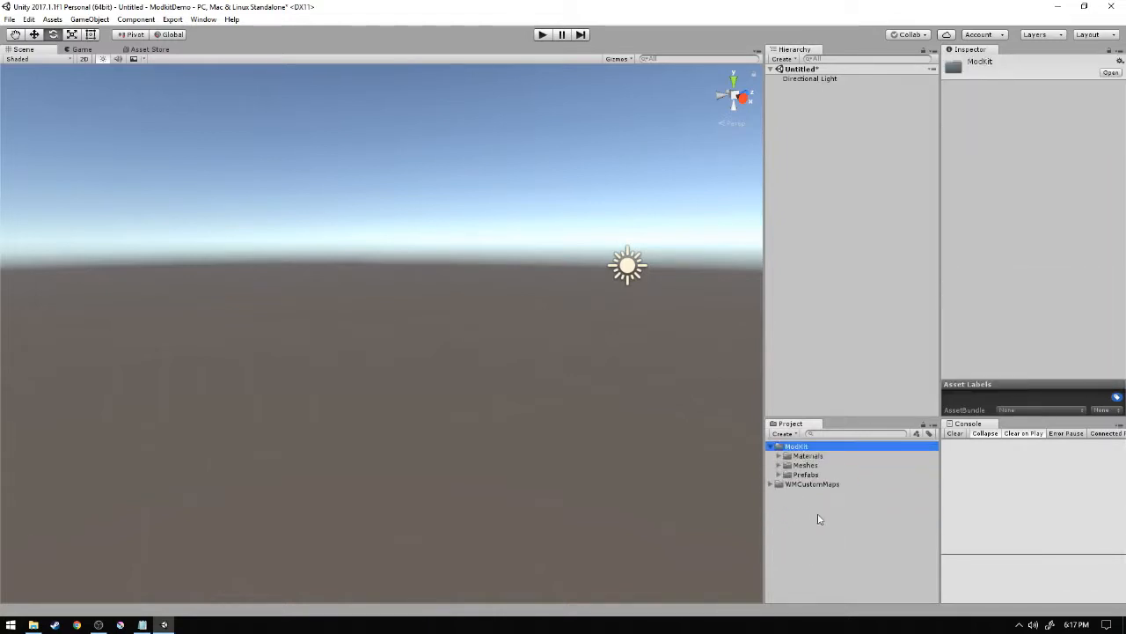
key("Down")
key("Down")
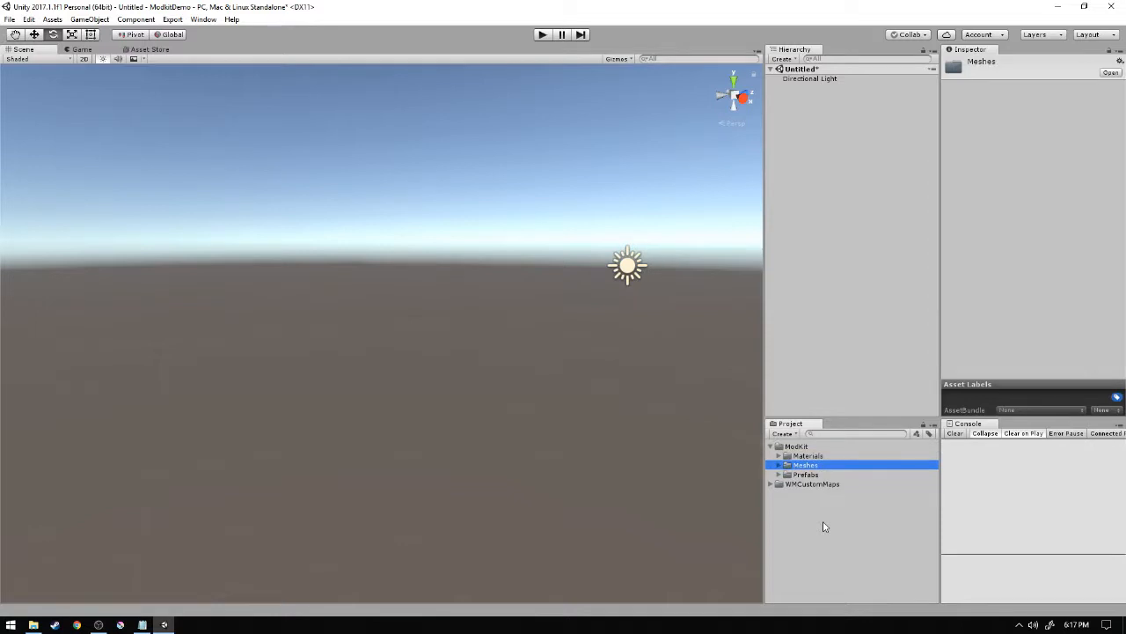
key("Right")
key("Down")
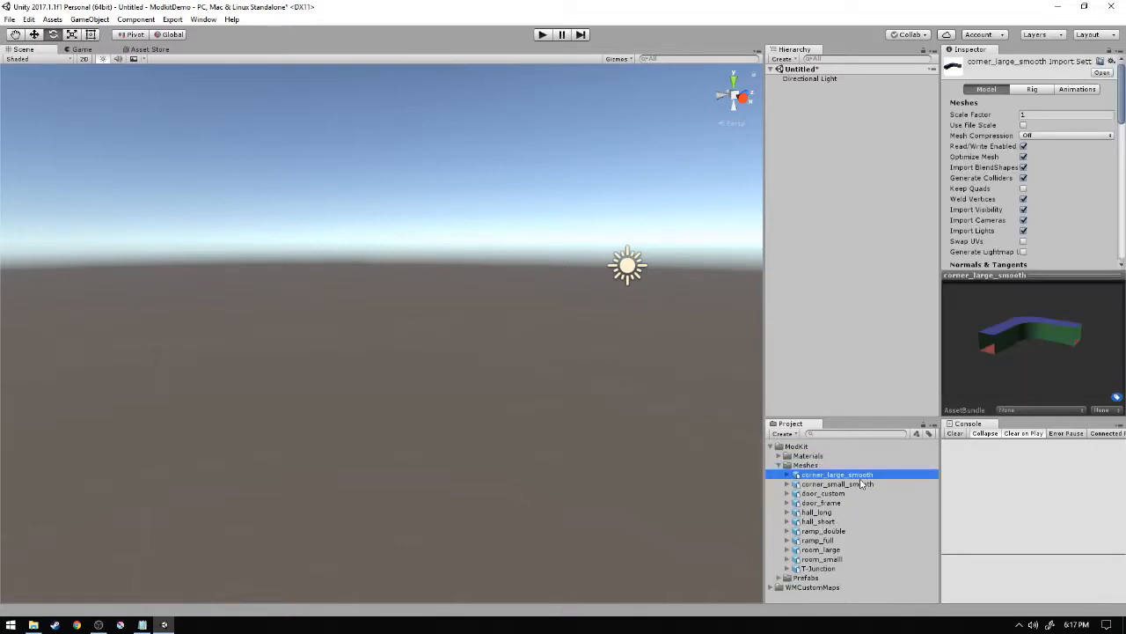
- Place the corner_large_smooth mesh freehand in the scene view near the directional light
right_click_drag(564, 314, 424, 349)
right_click_drag(440, 474, 447, 501)
key("d")
right_click_drag(533, 350, 533, 350)
key("a")
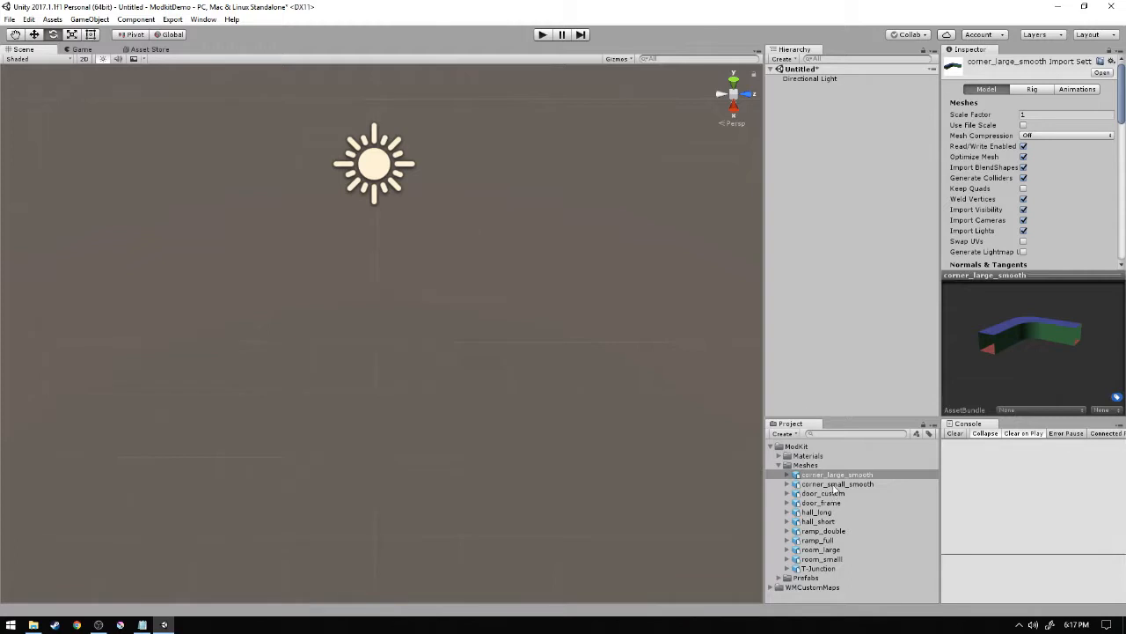
left_click_drag(832, 478, 379, 345)
key("w")
right_click_drag(404, 354, 529, 316)
key("a")
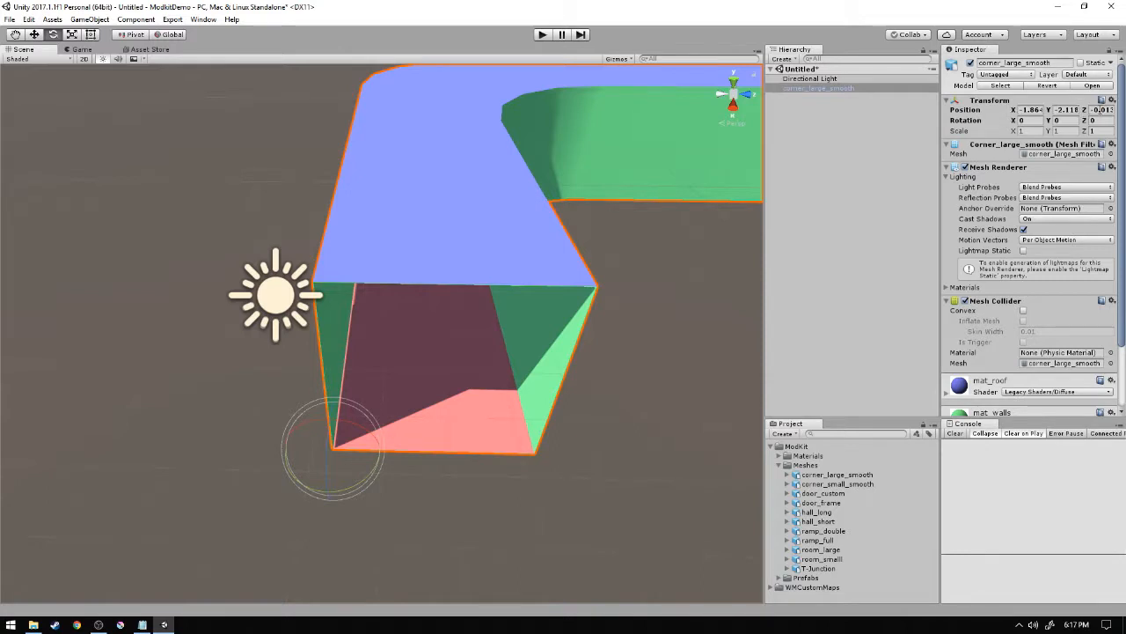
- Replace the freehand-placed corner with a new corner_large_smooth mesh at position 0, 0, 0 and inspect it from several sides
right_click_drag(517, 196, 441, 231)
key("Delete")
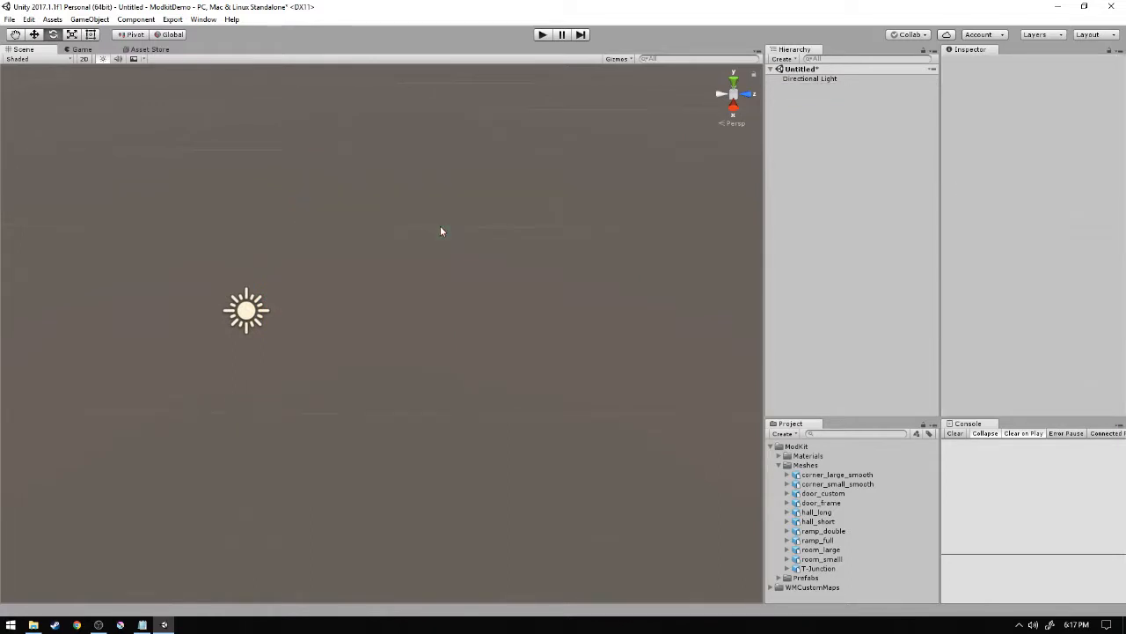
left_click_drag(814, 478, 833, 290)
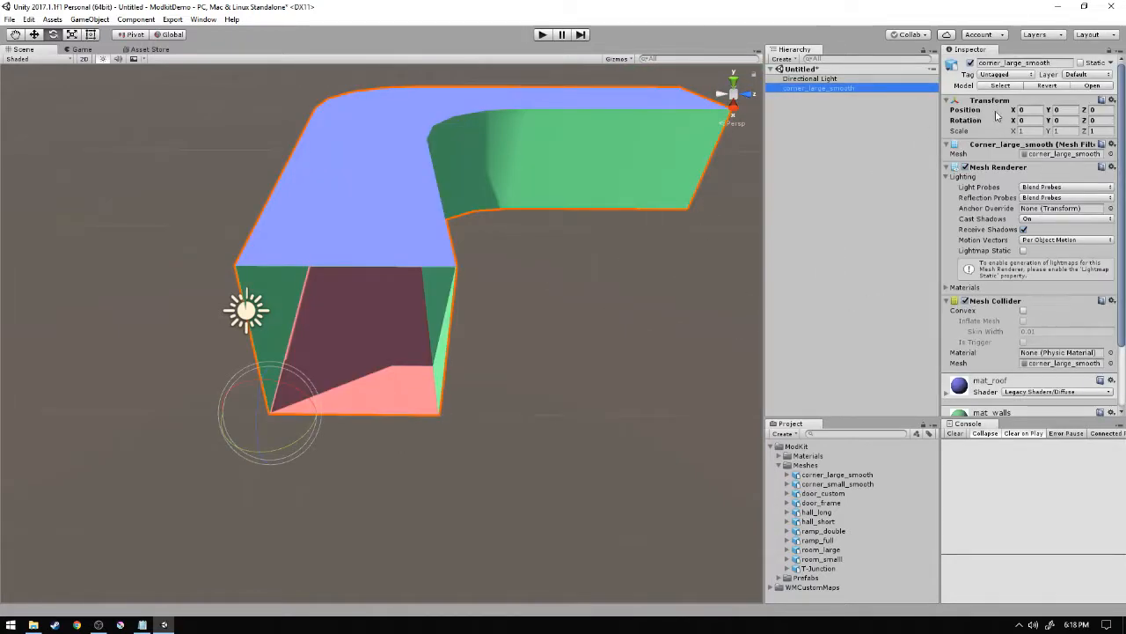
left_click_drag(643, 197, 474, 241, "alt")
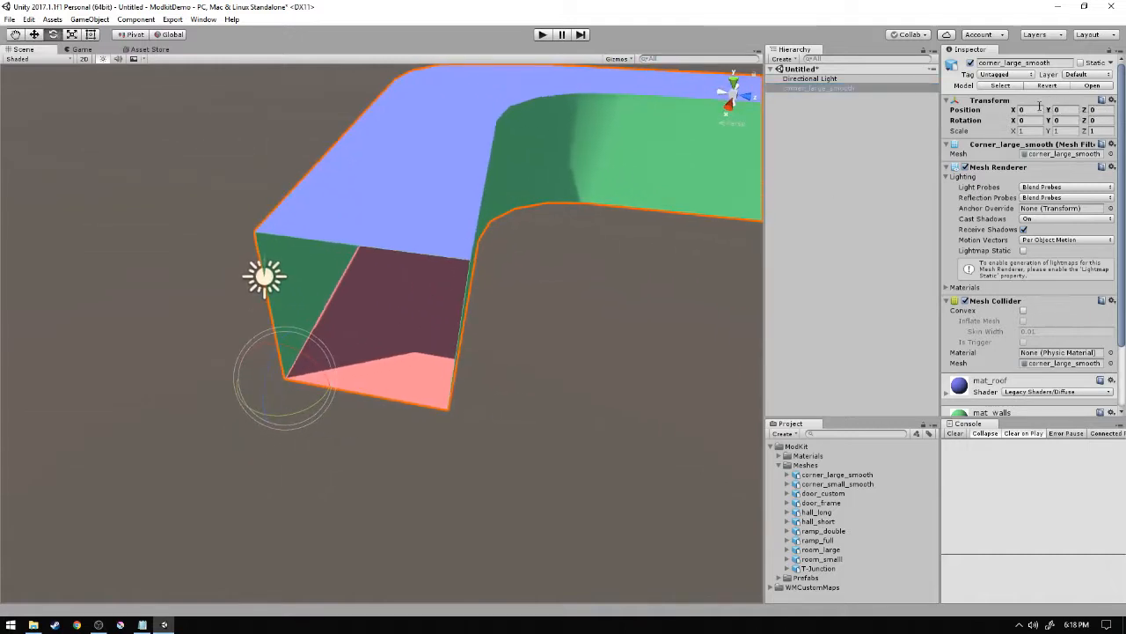
left_click_drag(663, 244, 520, 352, "alt")
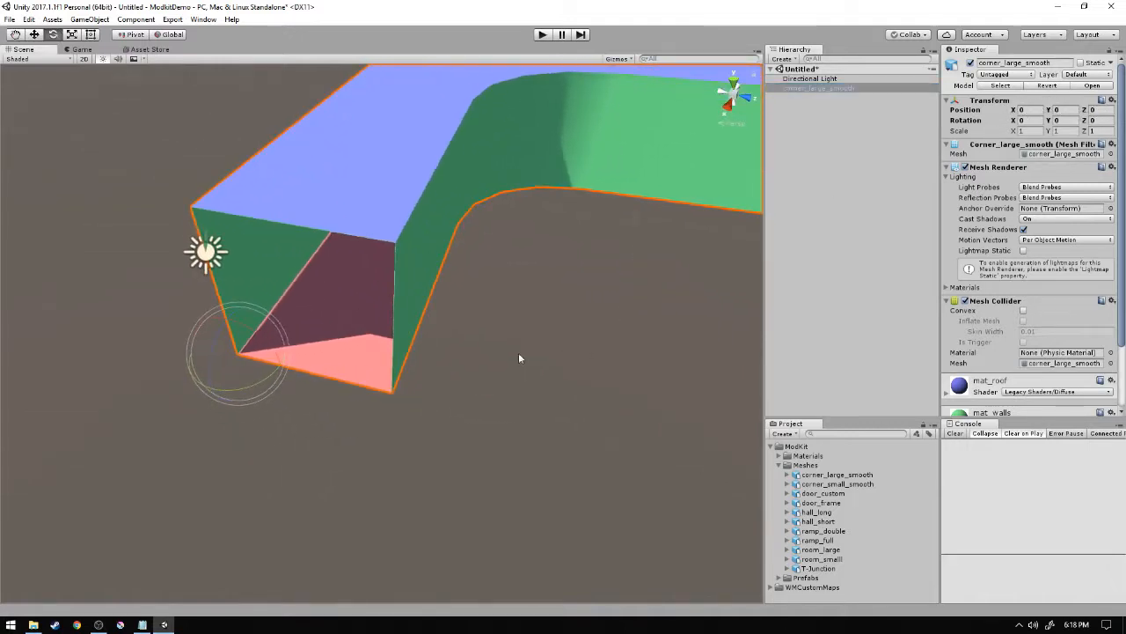
left_click_drag(520, 296, 513, 279, "alt")
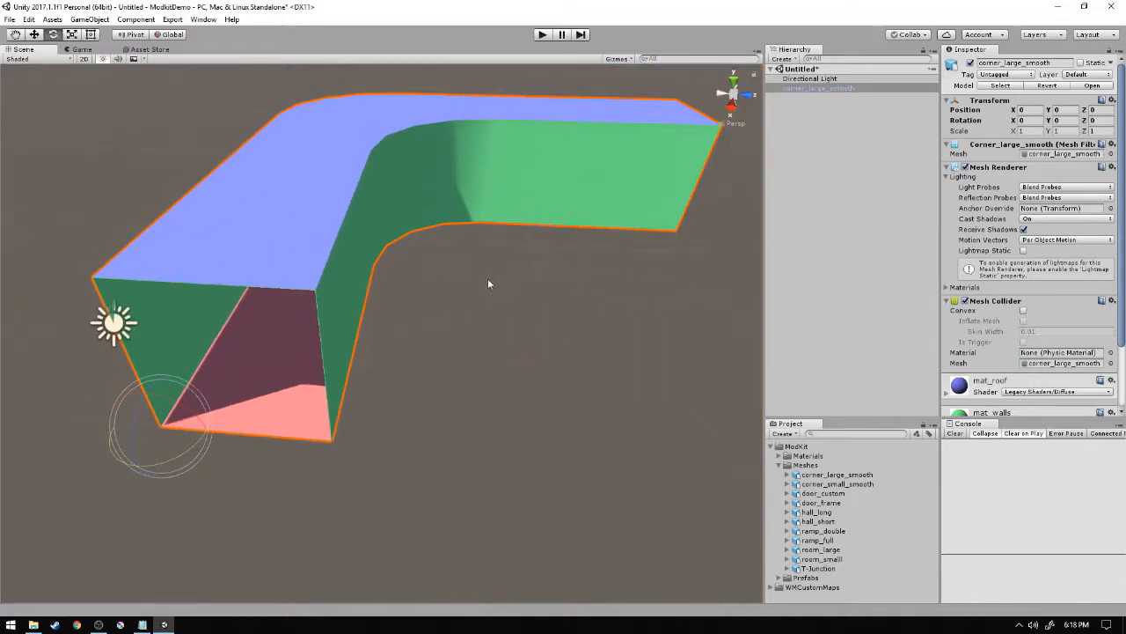
scroll(428, 283, "down", 5, "alt")
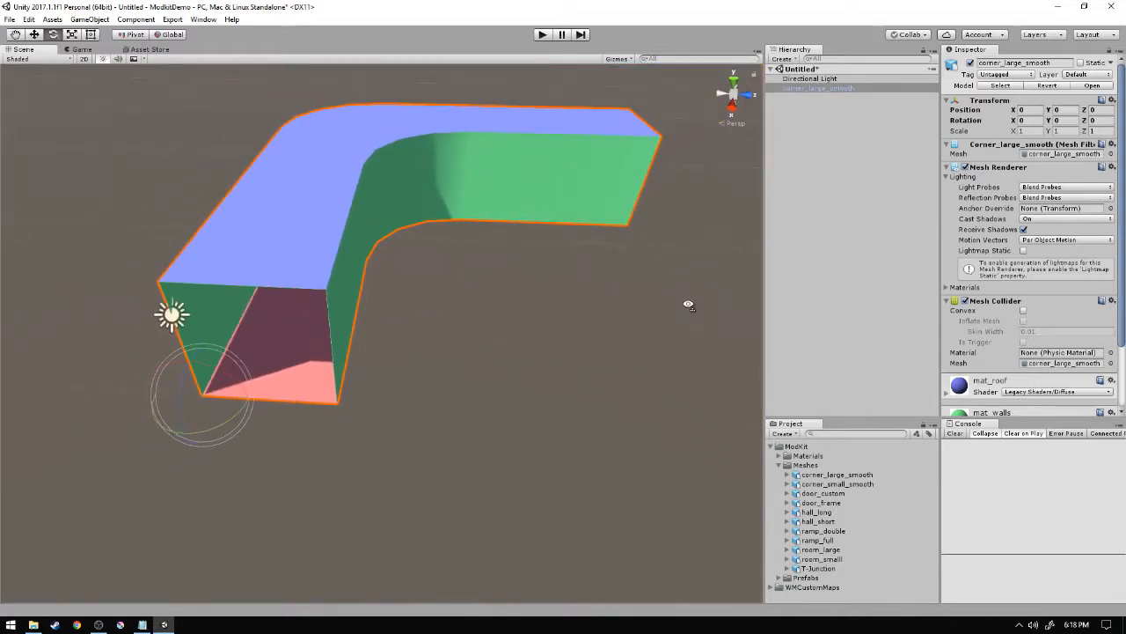
left_click_drag(689, 304, 555, 302, "alt")
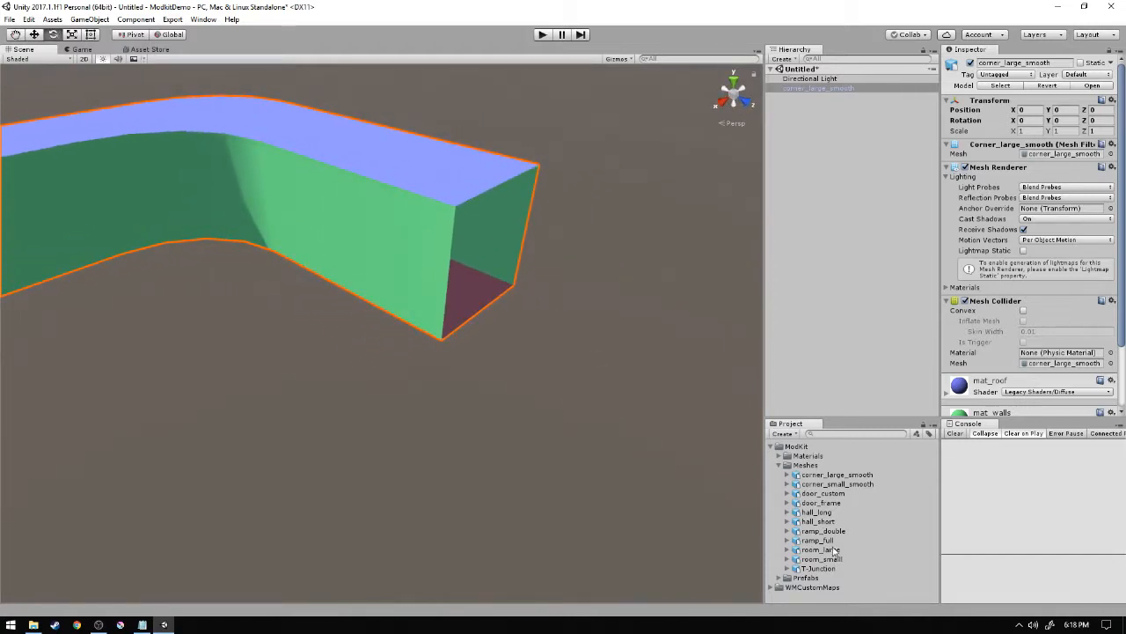
- Place the ramp_double mesh in the scene beside the corner's open end, at about X -10.3, Y 2.02, Z 17.7
left_click_drag(823, 531, 465, 338)
left_click_drag(420, 455, 674, 239, "alt")
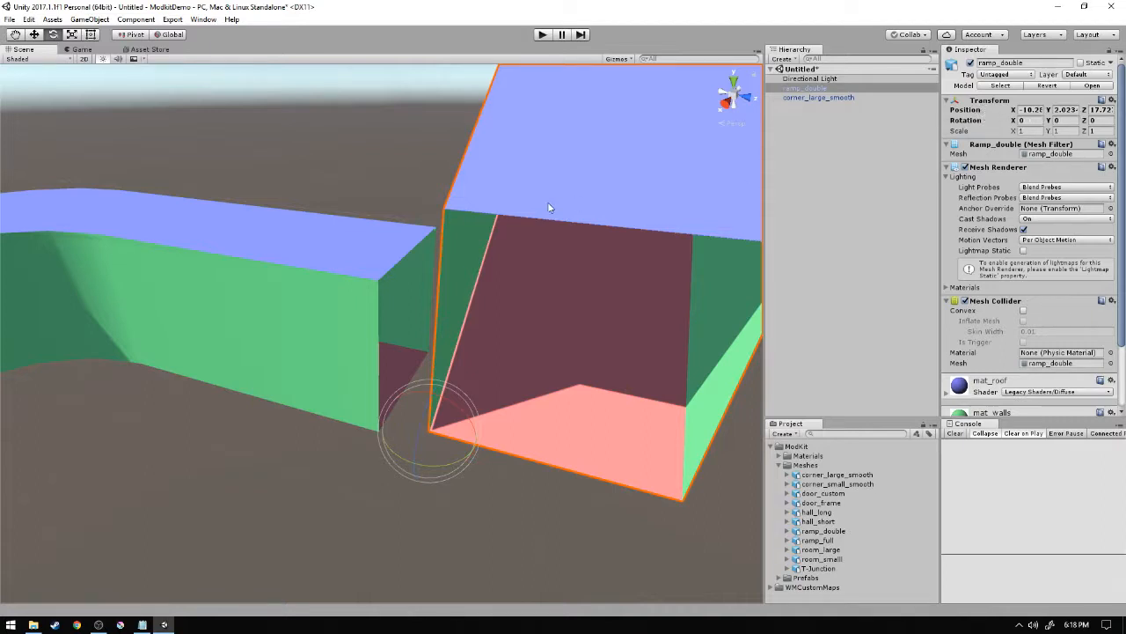
left_click_drag(547, 207, 430, 257, "alt")
- Set the ramp_double mesh's position to X -10, Y 2, Z 18
left_click(1034, 110)
type("-")
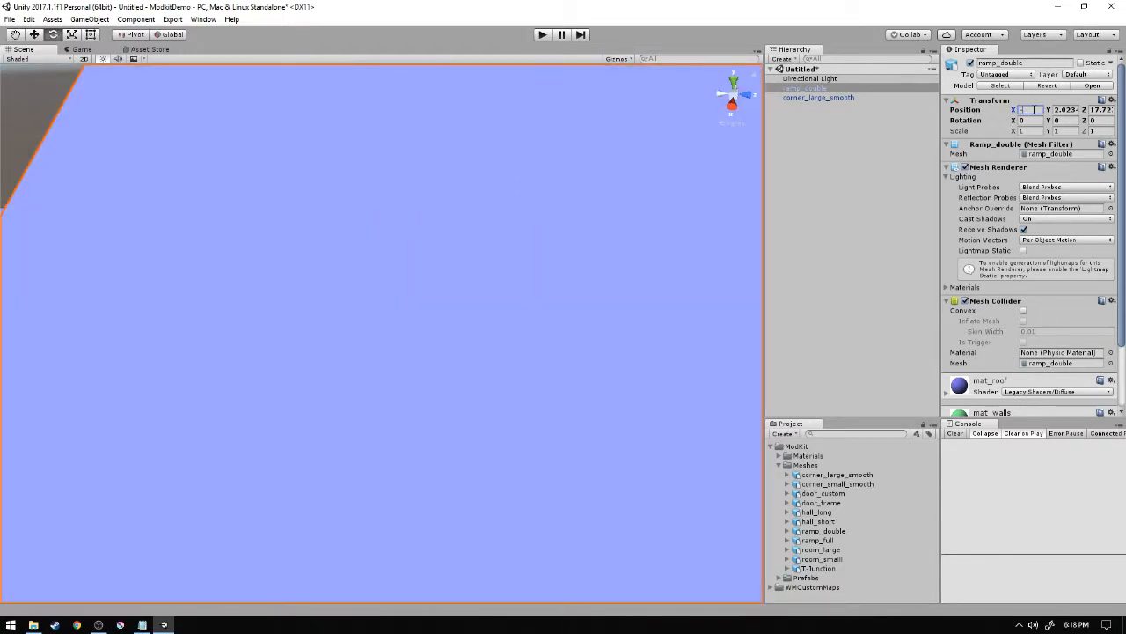
type("10")
key("Tab")
type("2")
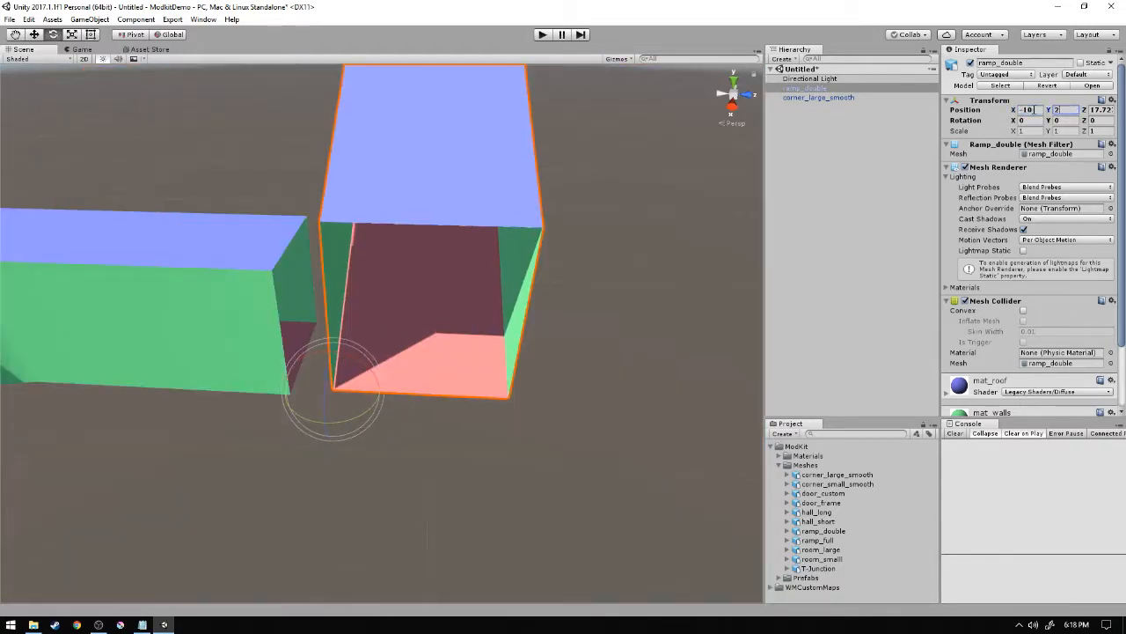
key("Tab")
type("18")
right_click_drag(436, 187, 446, 221)
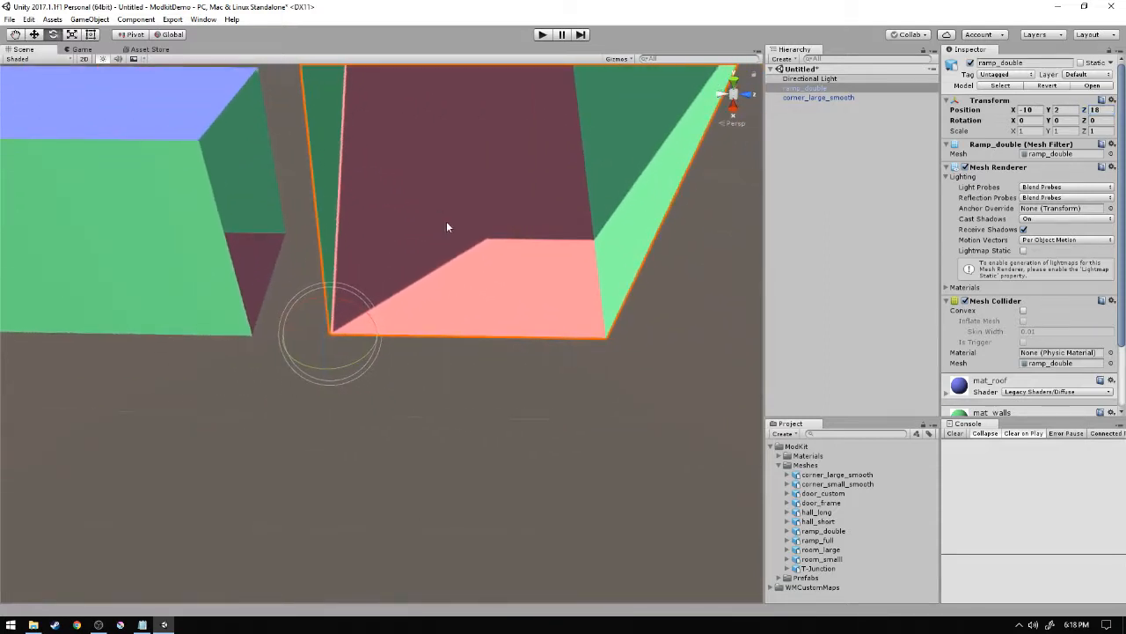
- Undo the three position changes on the ramp_double mesh
scroll(447, 220, "down", 3)
key("ctrl+z")
key("ctrl+z")
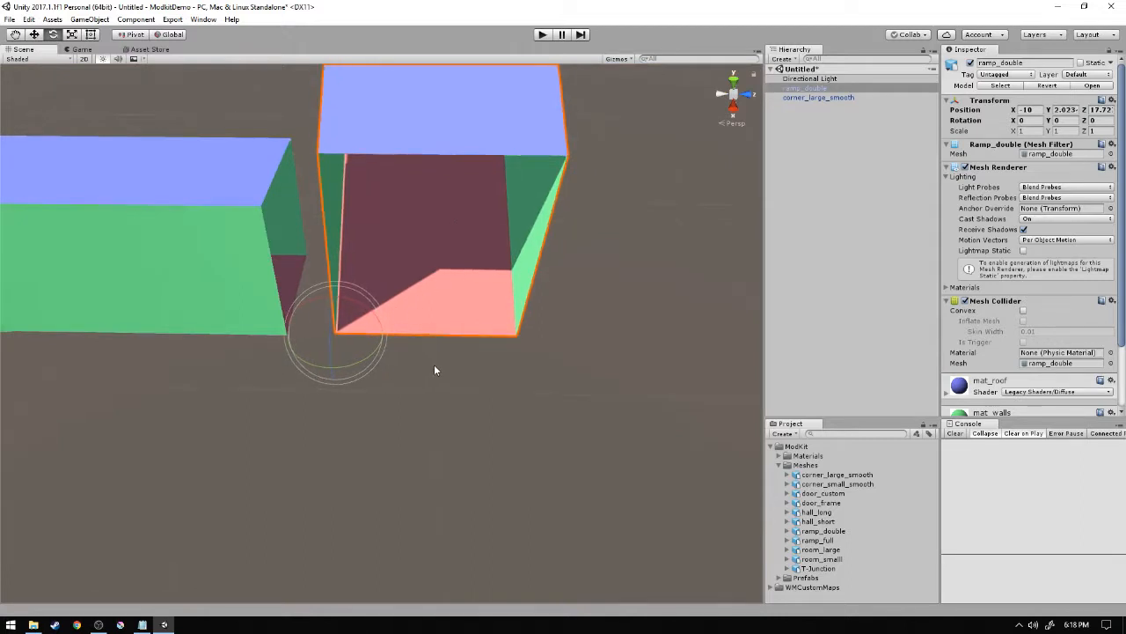
key("ctrl+z")
right_click_drag(447, 357, 365, 249)
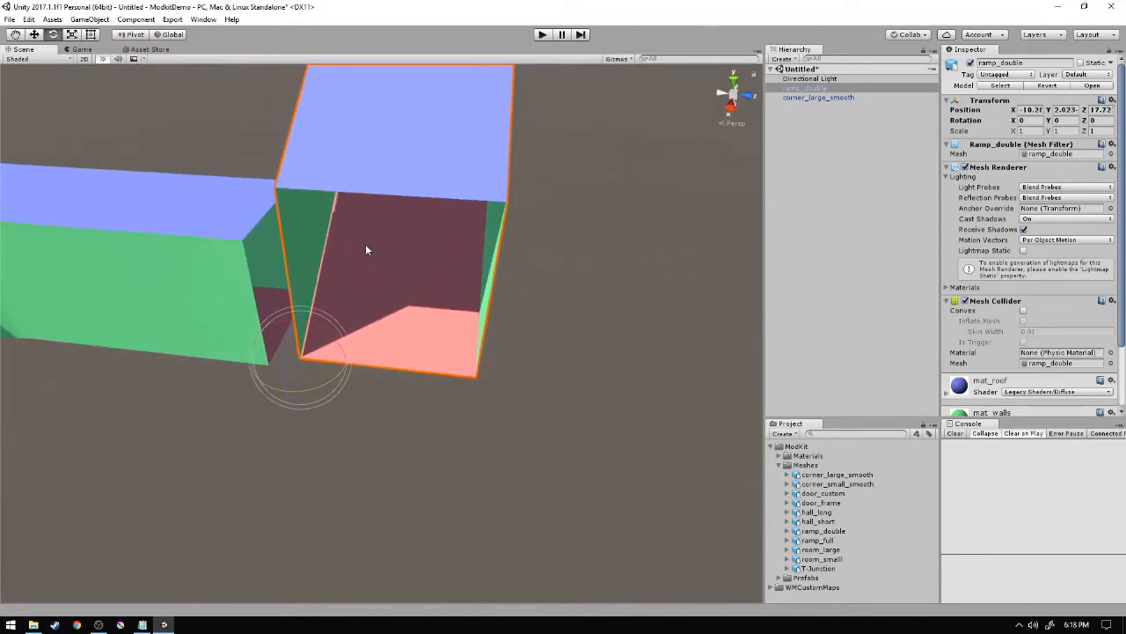
- Display the Snap settings and snap the ramp_double mesh to the 1-unit grid on all axes
left_click(29, 19)
left_click(53, 358)
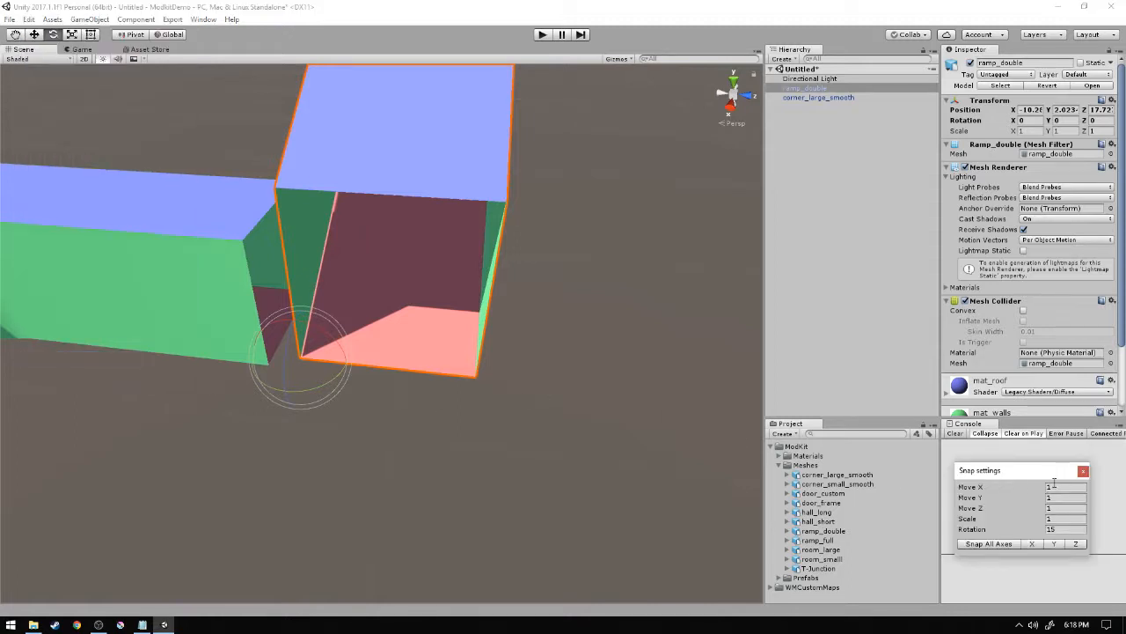
left_click_drag(1049, 469, 682, 392)
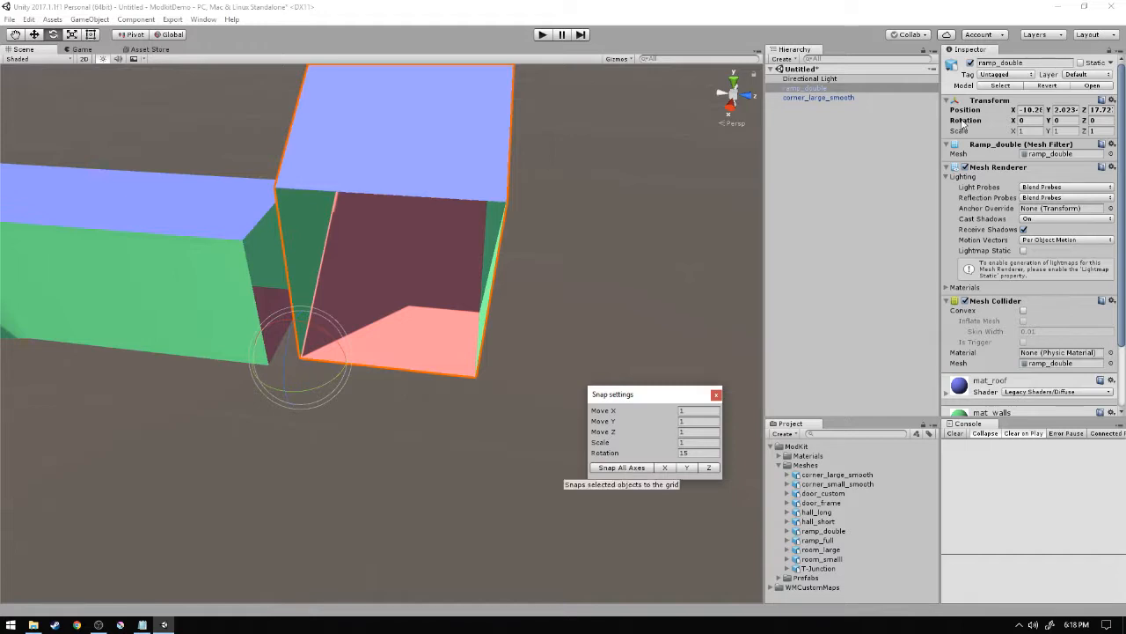
left_click(633, 467)
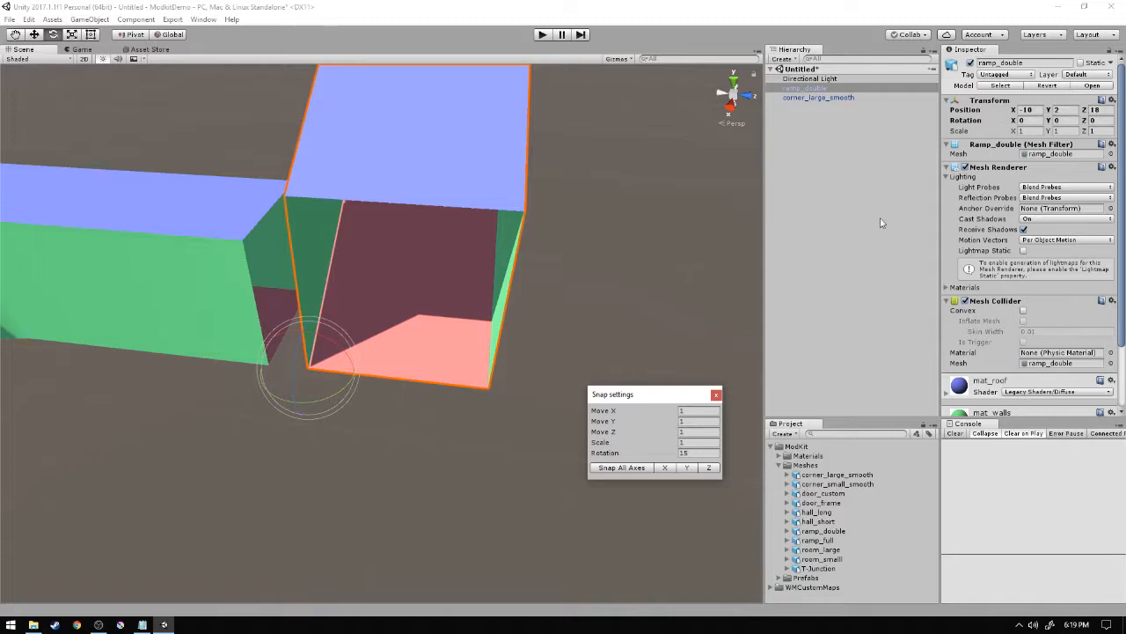
left_click_drag(659, 401, 1034, 475)
- Move the ramp_double mesh beside the corner's open end and snap all its axes to the grid at X -15, Y 0, Z 16
left_click_drag(411, 349, 527, 335, "alt")
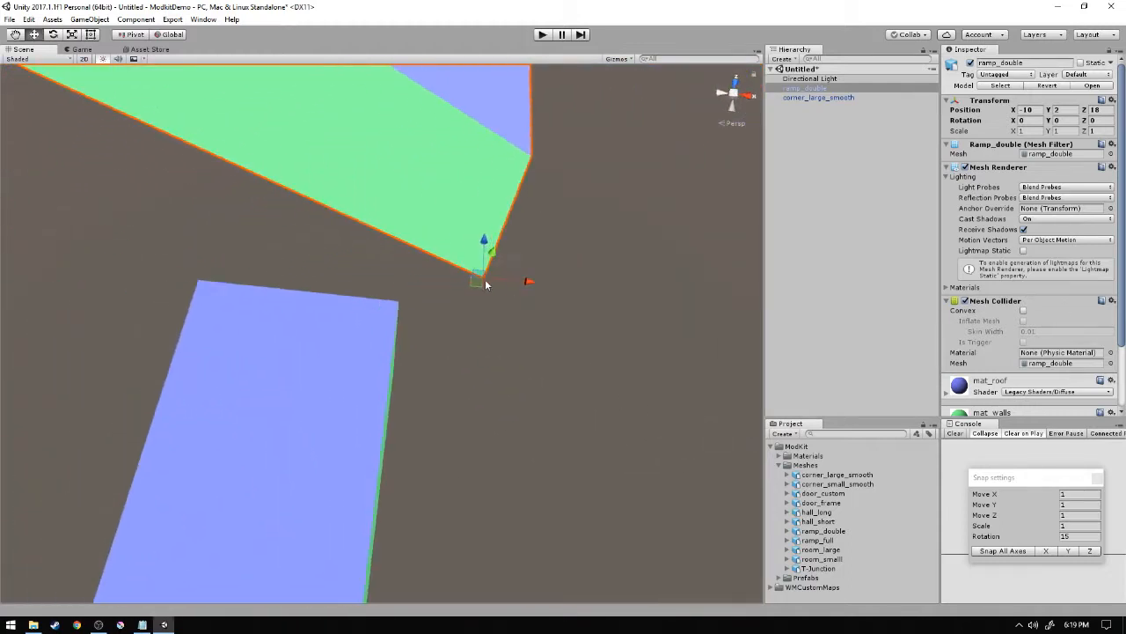
left_click_drag(488, 284, 241, 274)
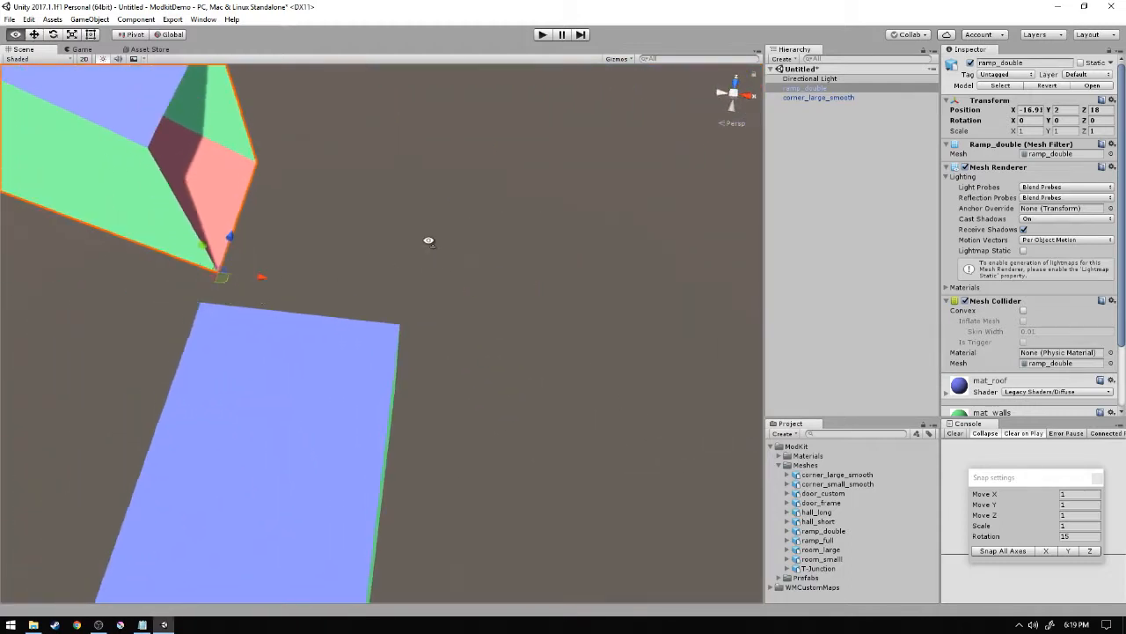
left_click_drag(427, 241, 190, 260, "alt")
left_click_drag(260, 230, 245, 292)
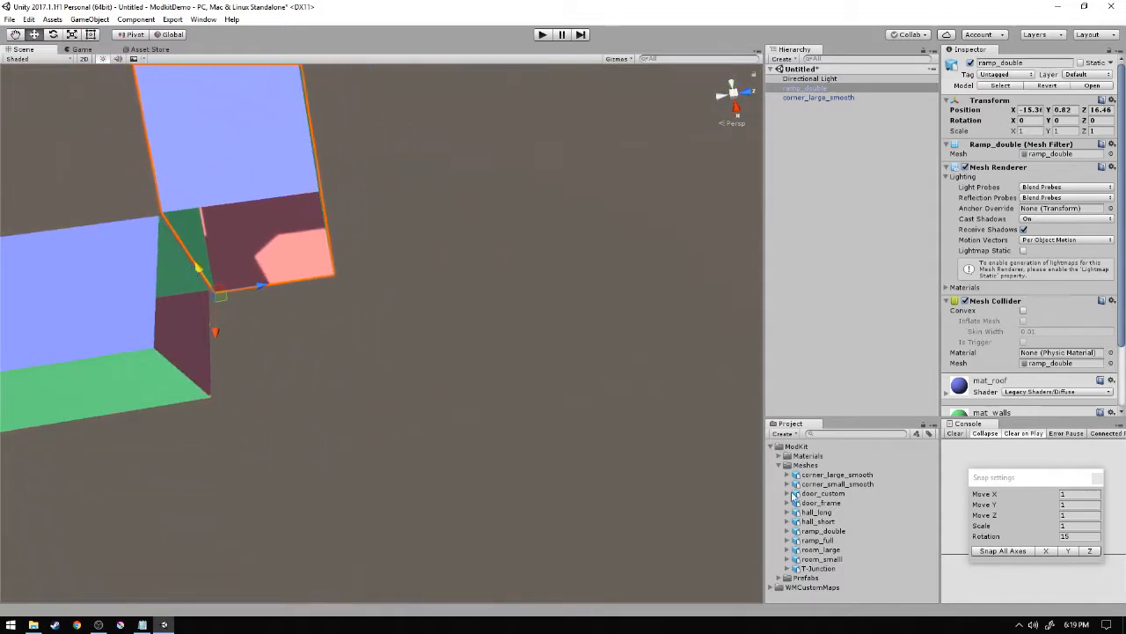
left_click_drag(519, 346, 289, 182, "alt")
left_click_drag(343, 277, 344, 299)
left_click(1016, 555)
left_click_drag(691, 454, 339, 373, "alt")
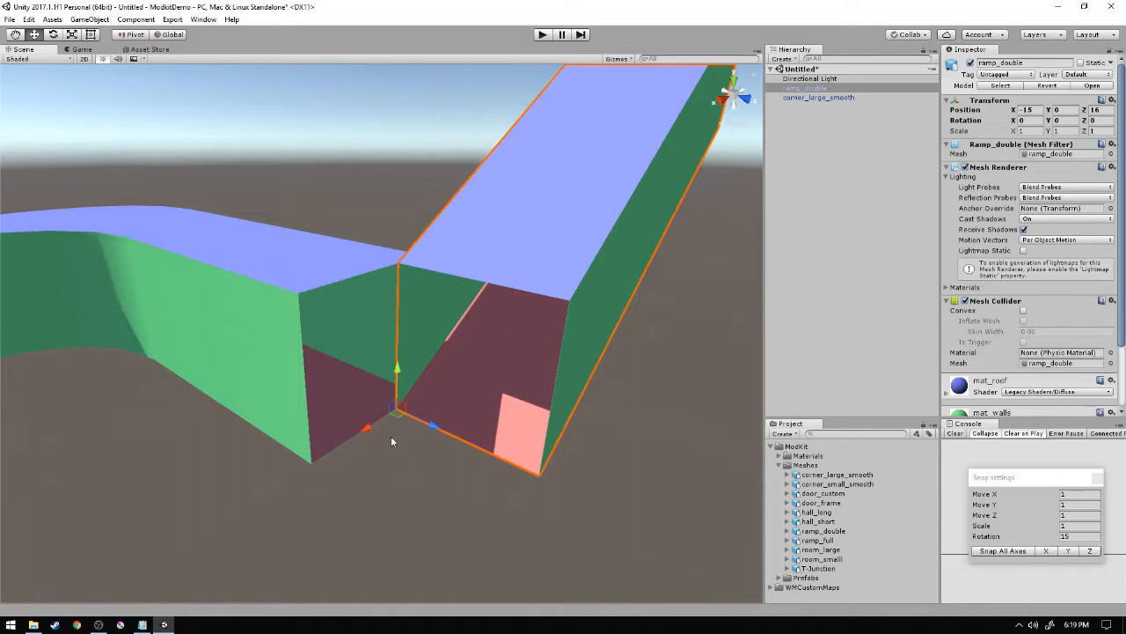
- Shift the ramp_double mesh along X to -16 so its edge meets the end of the corner piece
left_click_drag(390, 438, 308, 522, "alt")
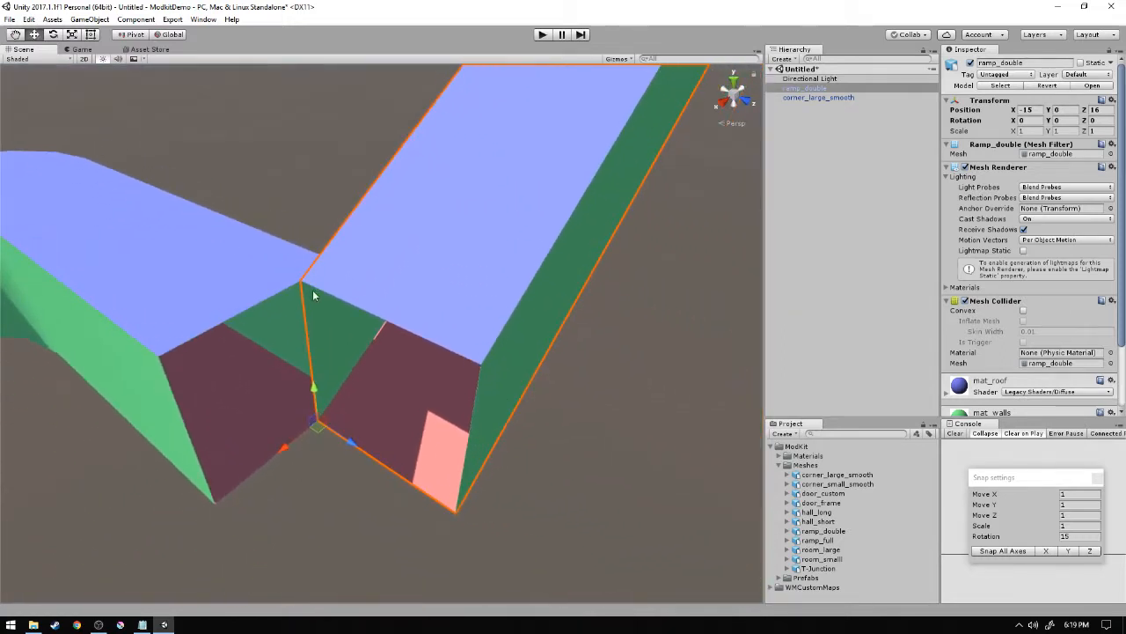
left_click_drag(307, 361, 344, 377, "alt")
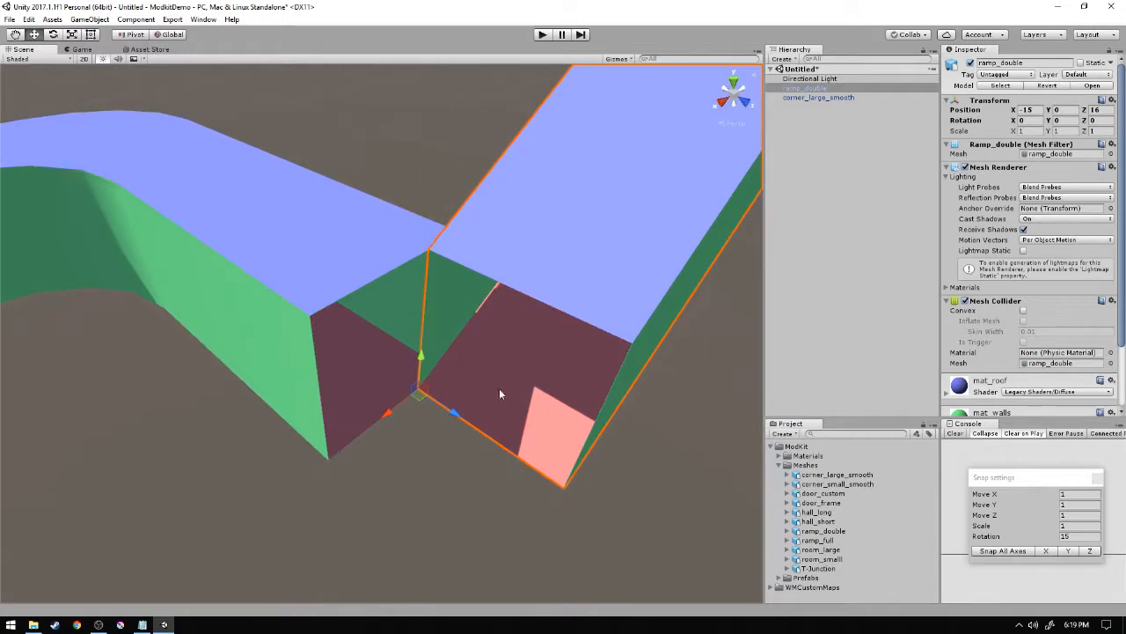
left_click_drag(448, 374, 520, 347, "alt")
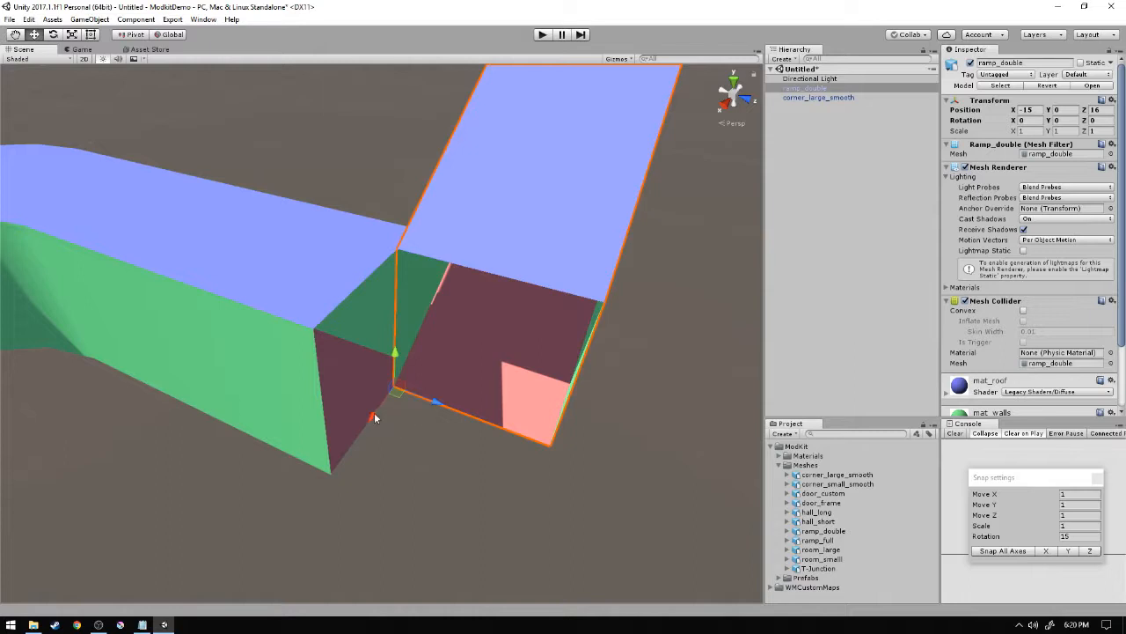
left_click_drag(371, 414, 424, 385)
mouse_move(409, 405)
left_mouse_down()
mouse_move(363, 467)
mouse_move(322, 489)
mouse_move(428, 390)
mouse_move(410, 418)
left_mouse_up()
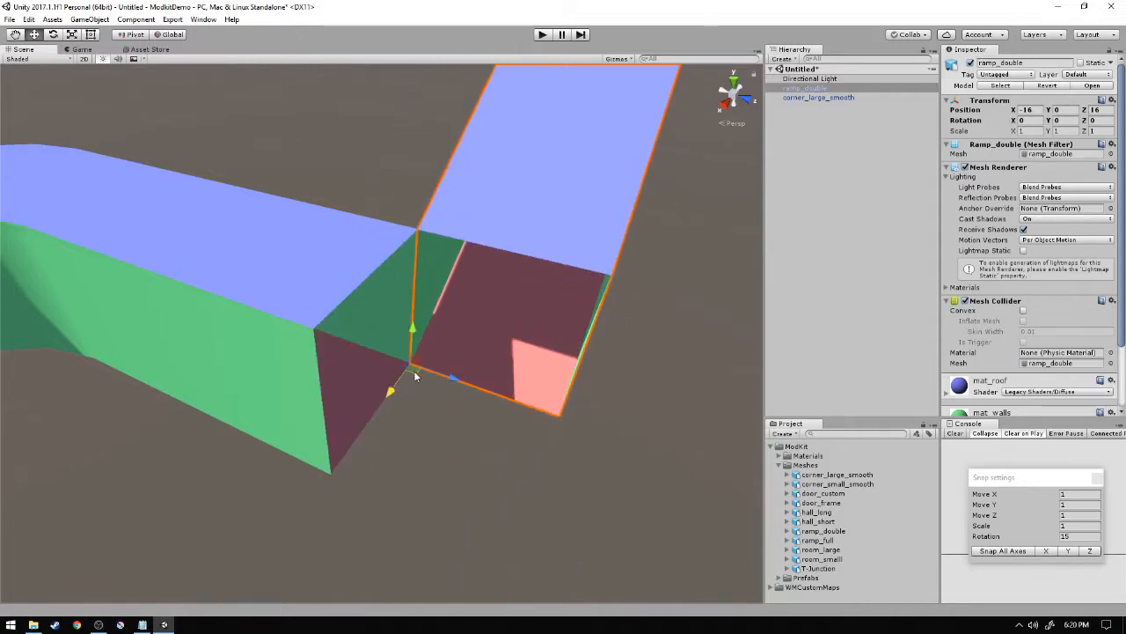
left_click_drag(416, 376, 485, 313)
- Rotate the ramp_double mesh 90 degrees about Y in snapped increments so its opening joins the corner's open end
scroll(458, 313, "up", 3)
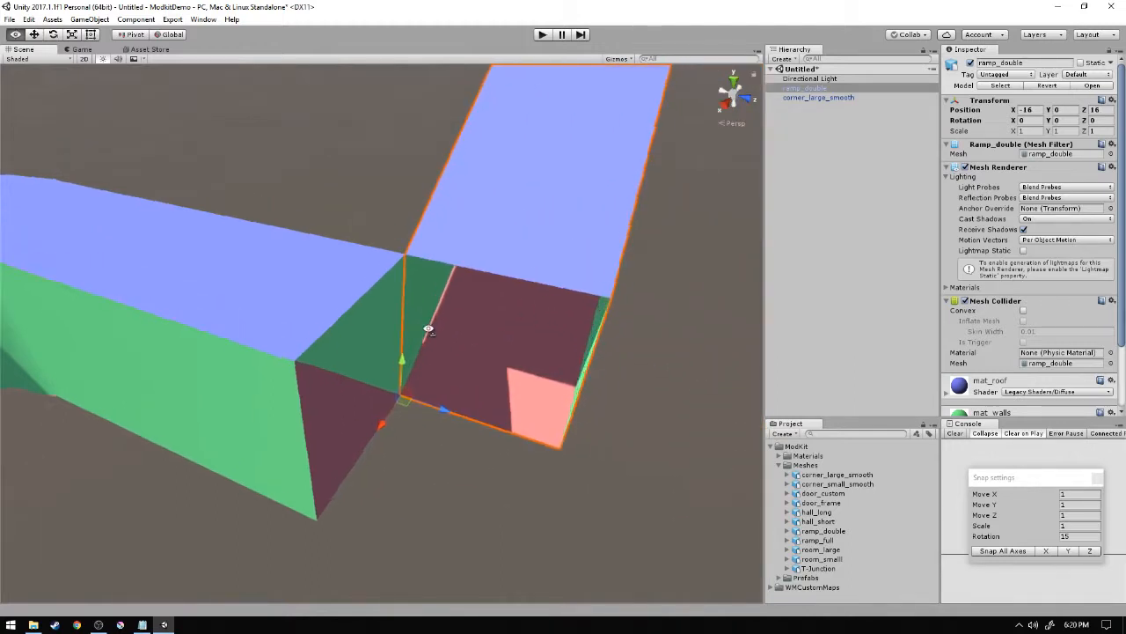
scroll(385, 317, "down", 6)
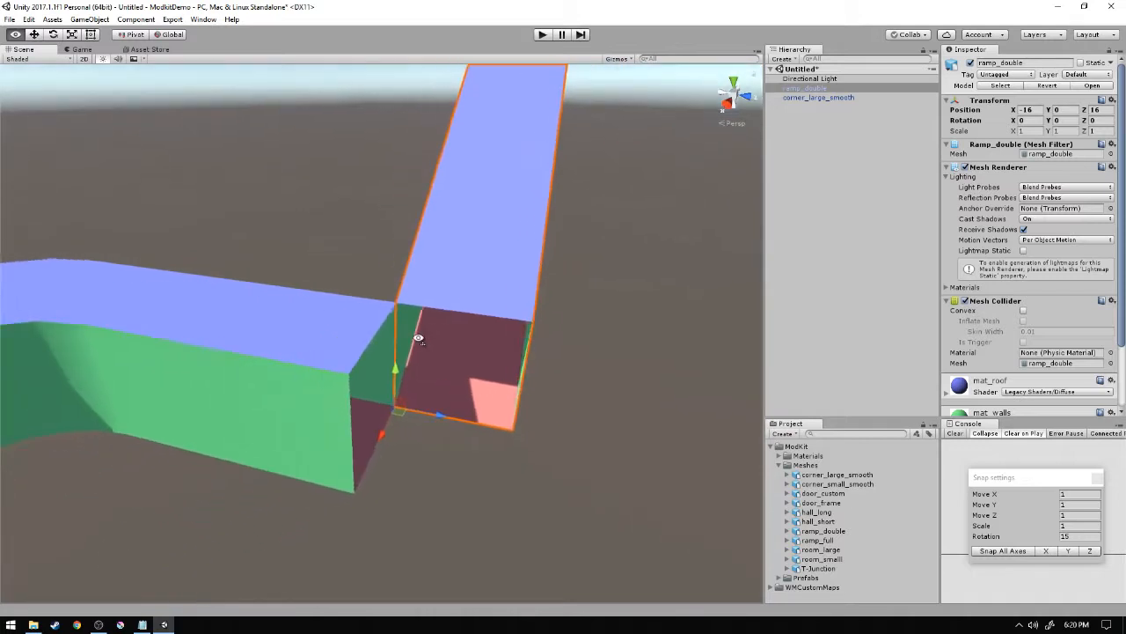
left_click_drag(450, 356, 400, 385, "alt")
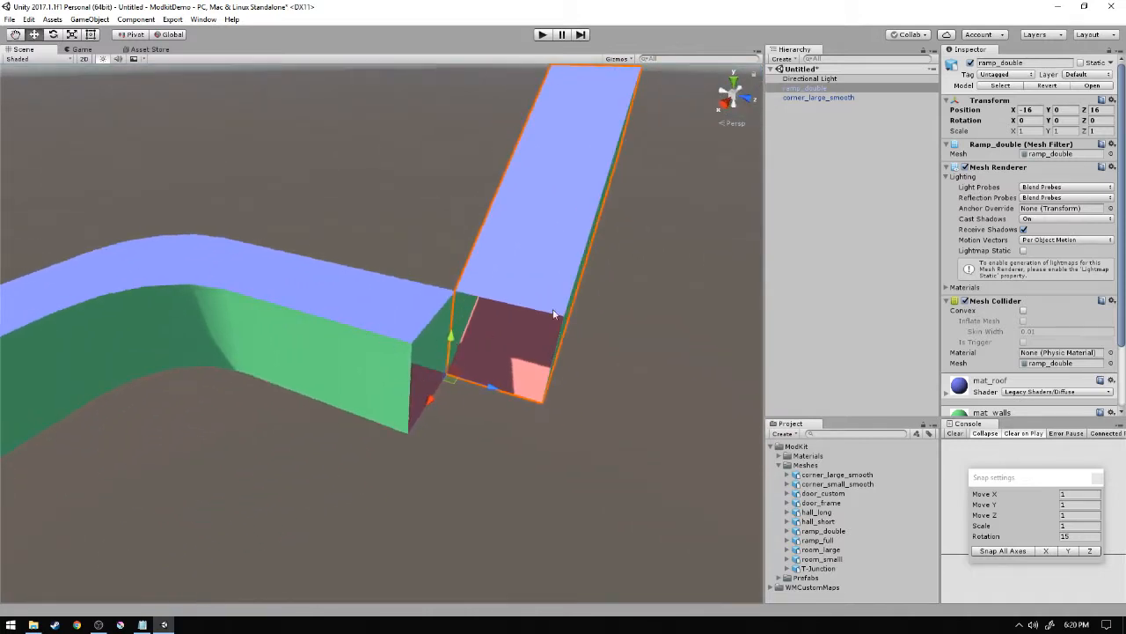
left_click_drag(554, 313, 491, 304, "alt")
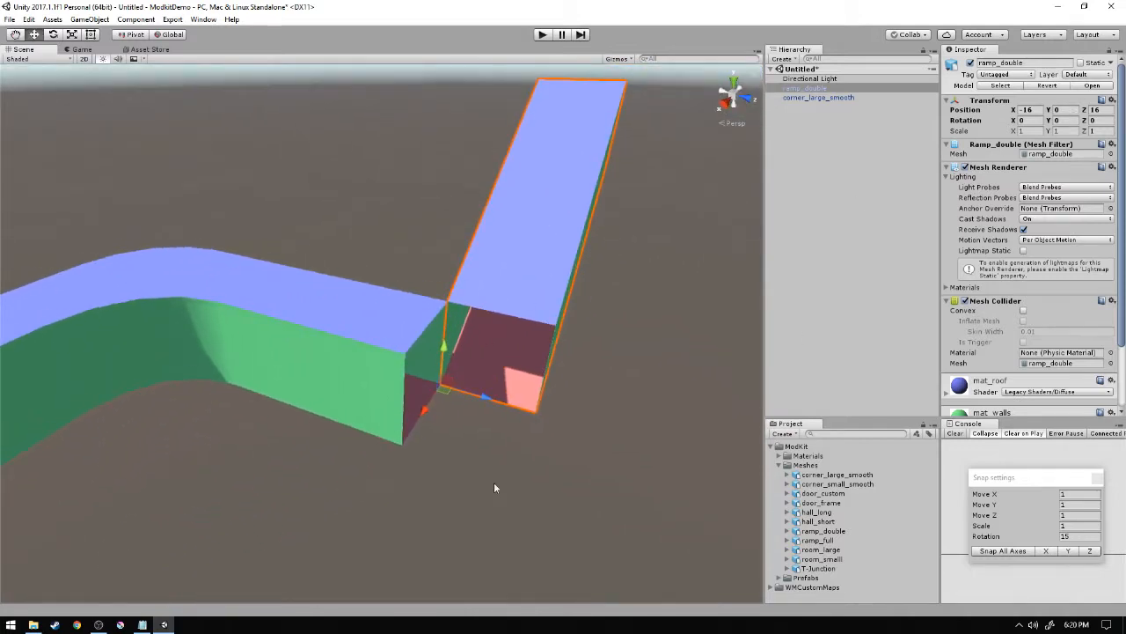
key("e")
left_click_drag(467, 464, 491, 466, "alt")
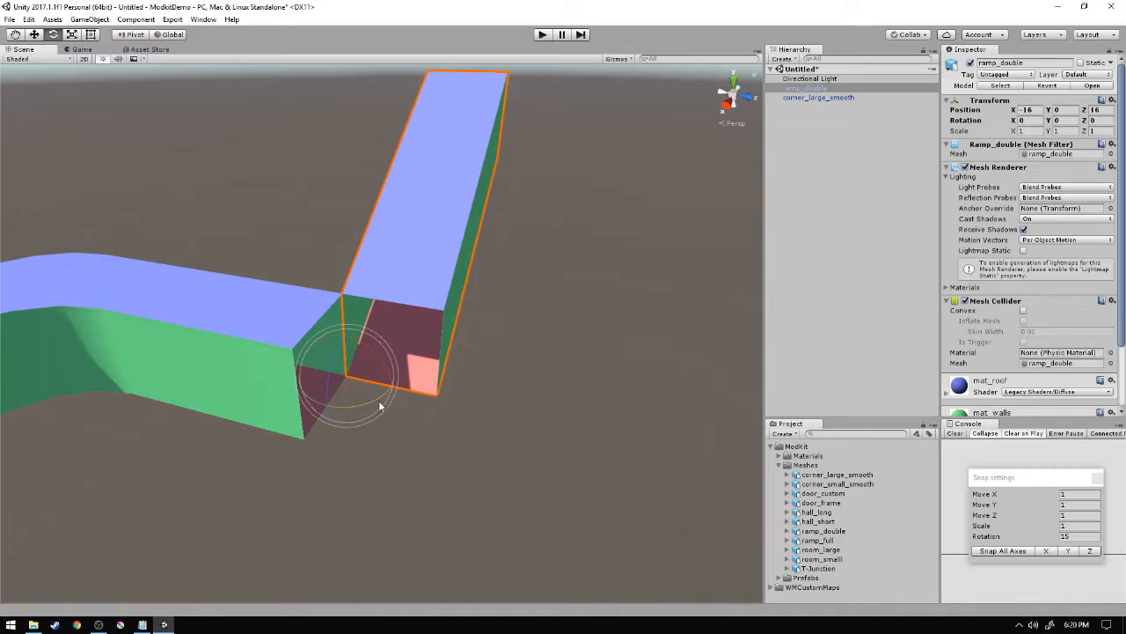
left_click_drag(377, 410, 274, 470)
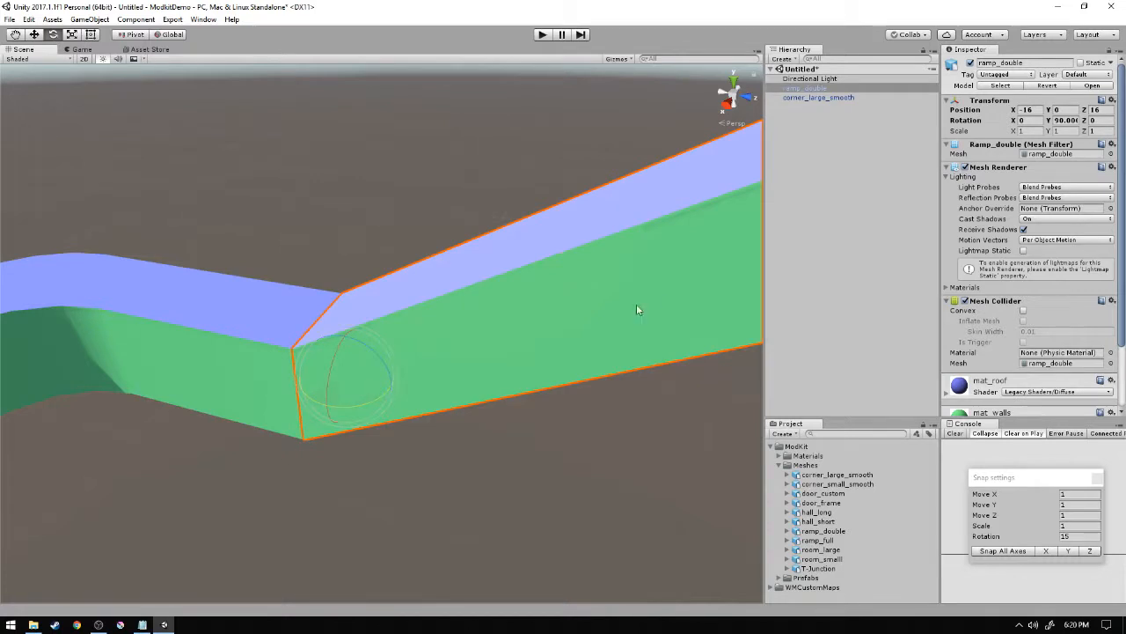
- Inspect the joined ramp, rotate it to 45 degrees about Y, and return it to 90 degrees
left_click_drag(395, 350, 608, 201, "alt")
left_click(710, 381)
left_click(534, 299, "alt")
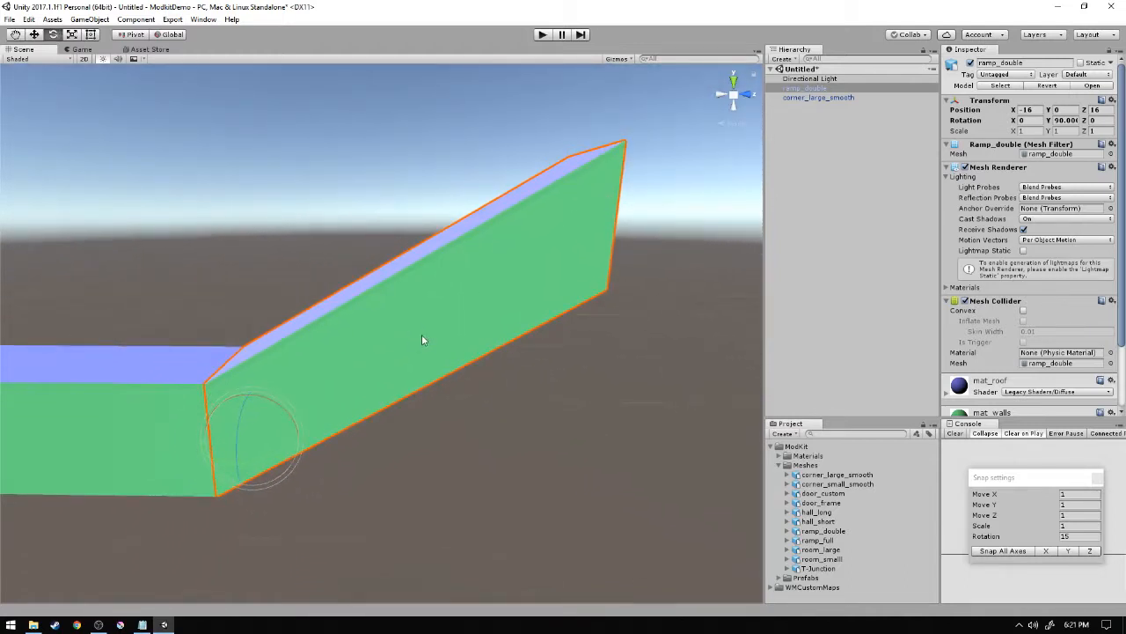
left_click_drag(524, 188, 478, 246, "alt")
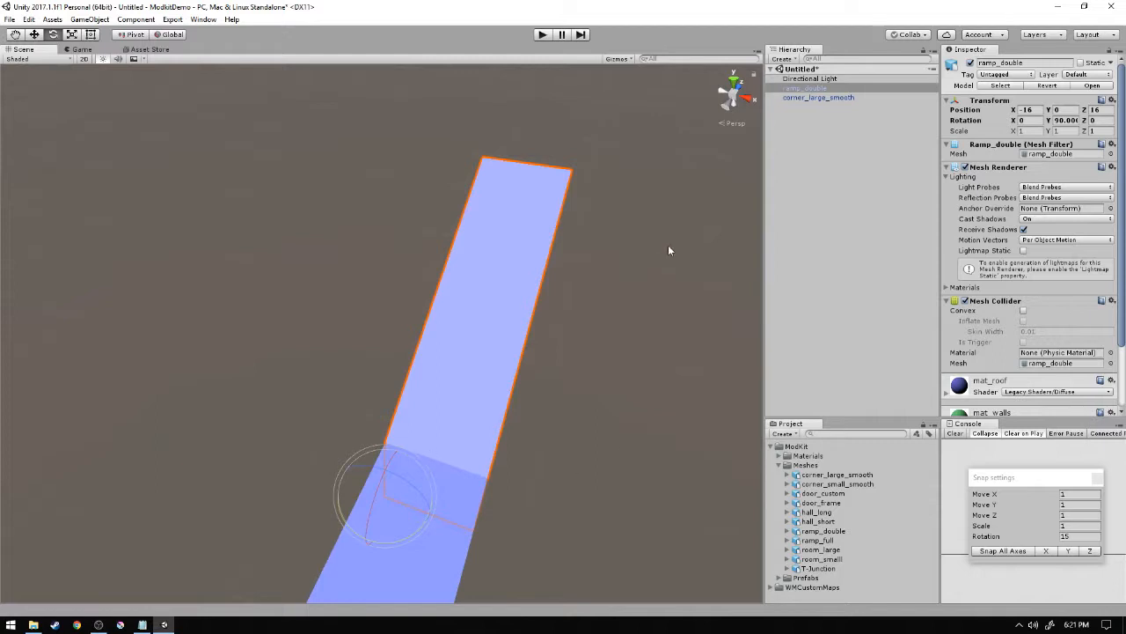
left_click_drag(574, 469, 446, 448, "alt")
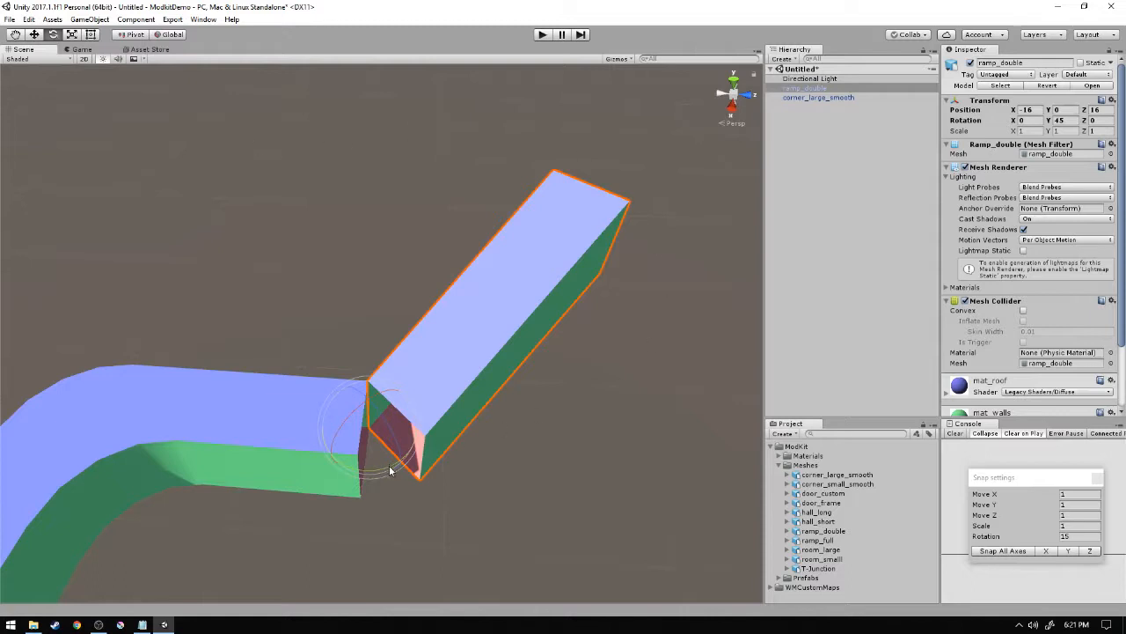
left_click_drag(391, 470, 319, 475)
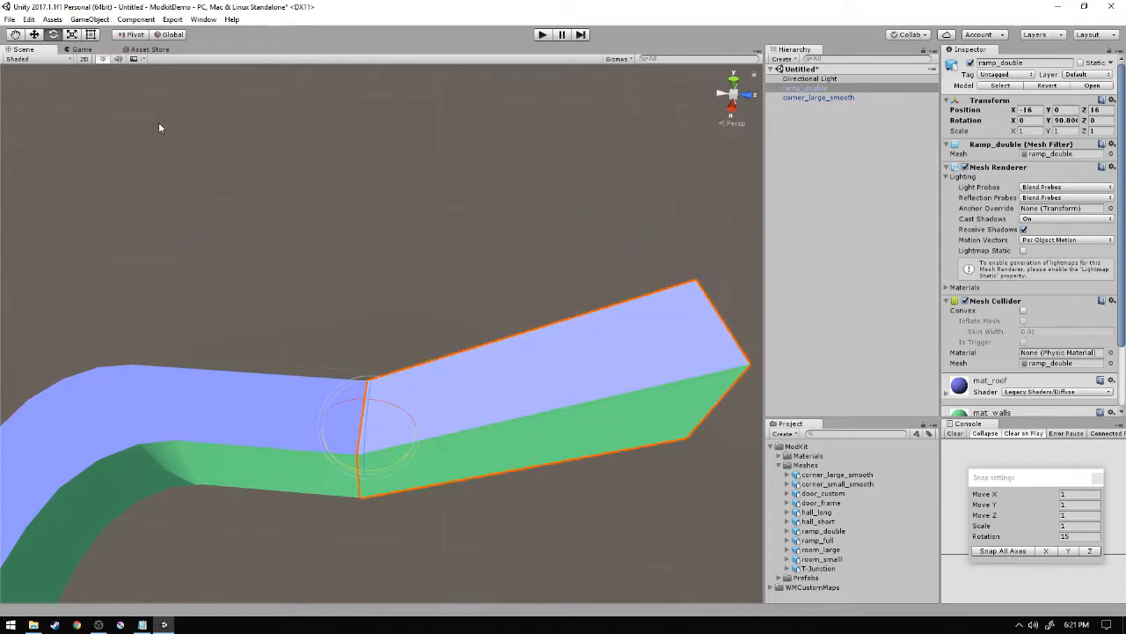
- Try rotating the ramp_double mesh about its center to 45 degrees on Y and snapping its position to the grid
left_click_drag(461, 268, 470, 211, "alt")
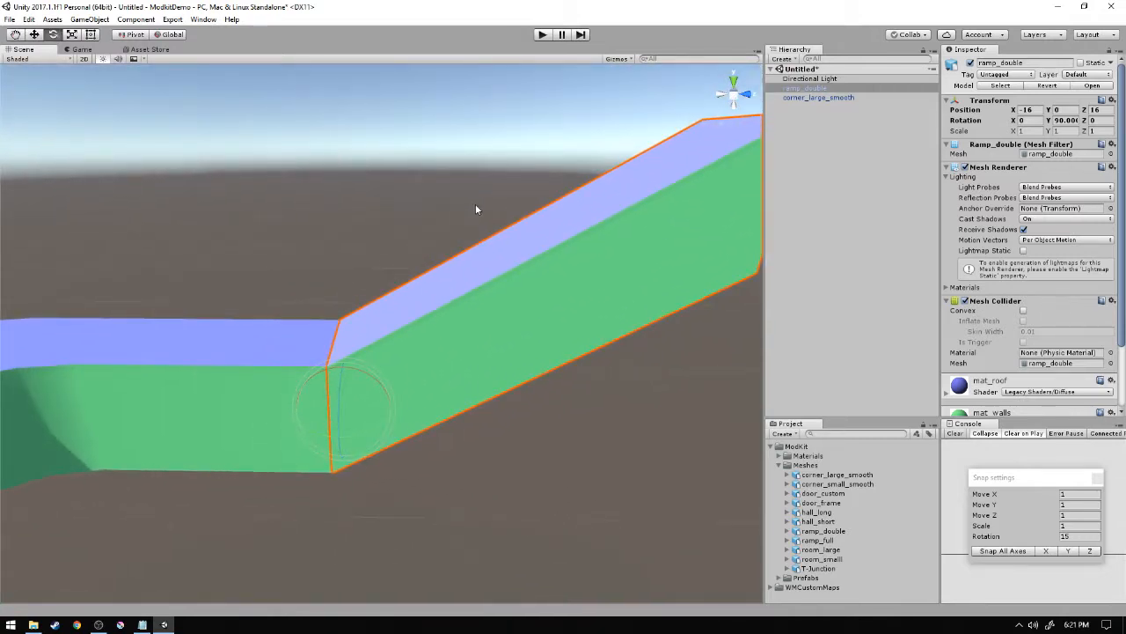
left_click_drag(480, 183, 344, 435, "alt")
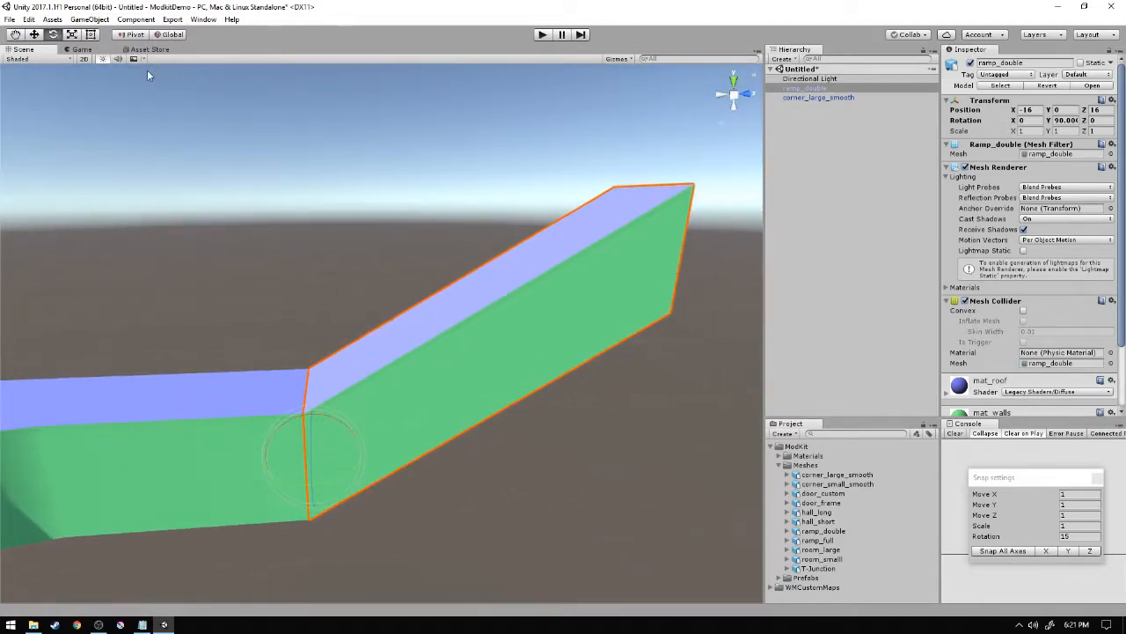
left_click_drag(383, 218, 472, 335, "alt")
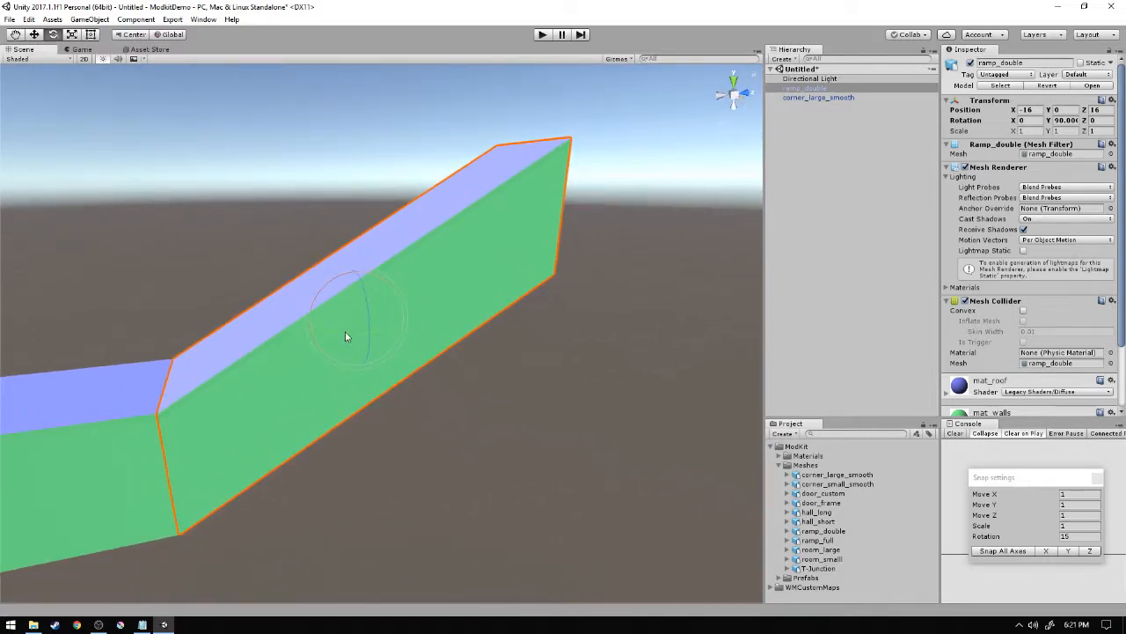
left_click_drag(342, 332, 496, 336)
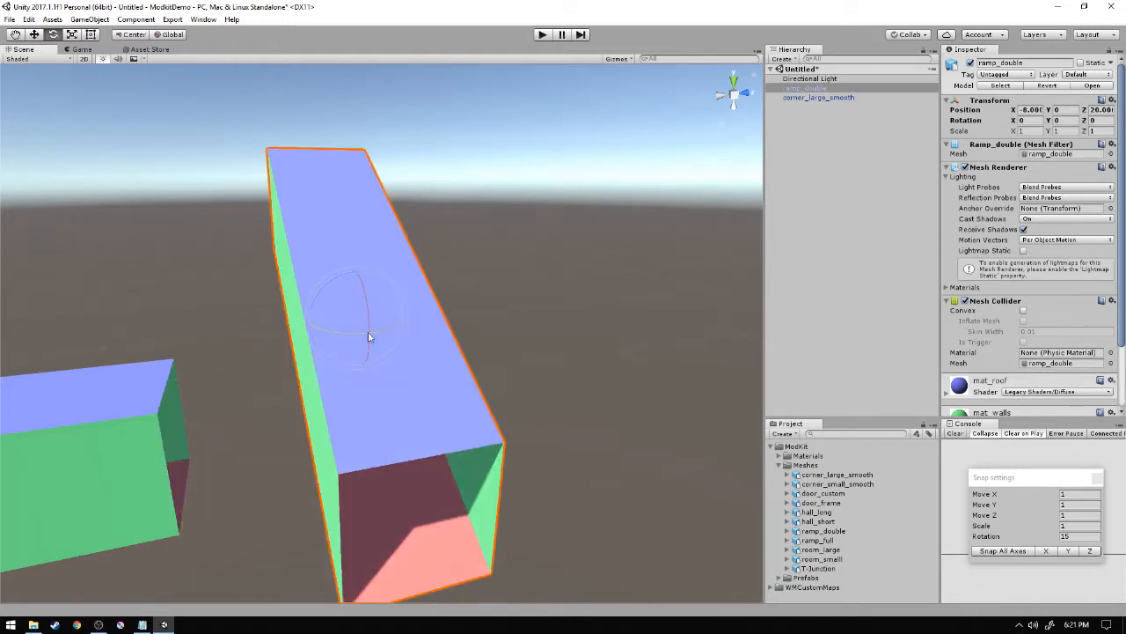
left_click_drag(368, 336, 349, 339)
left_click_drag(668, 227, 548, 259, "alt")
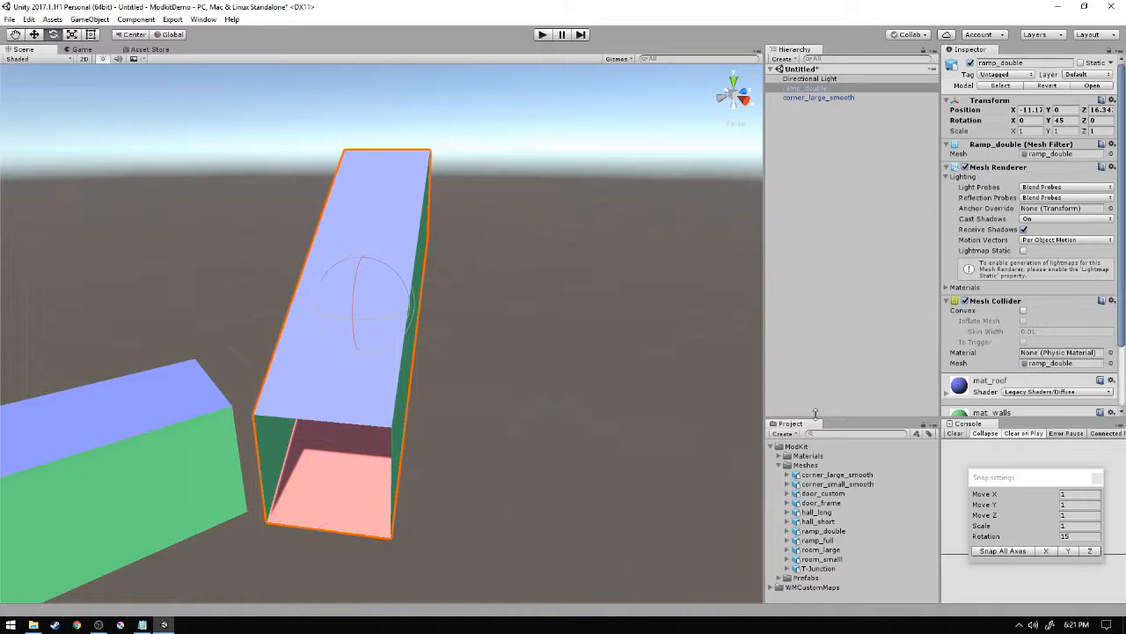
left_click(1024, 553)
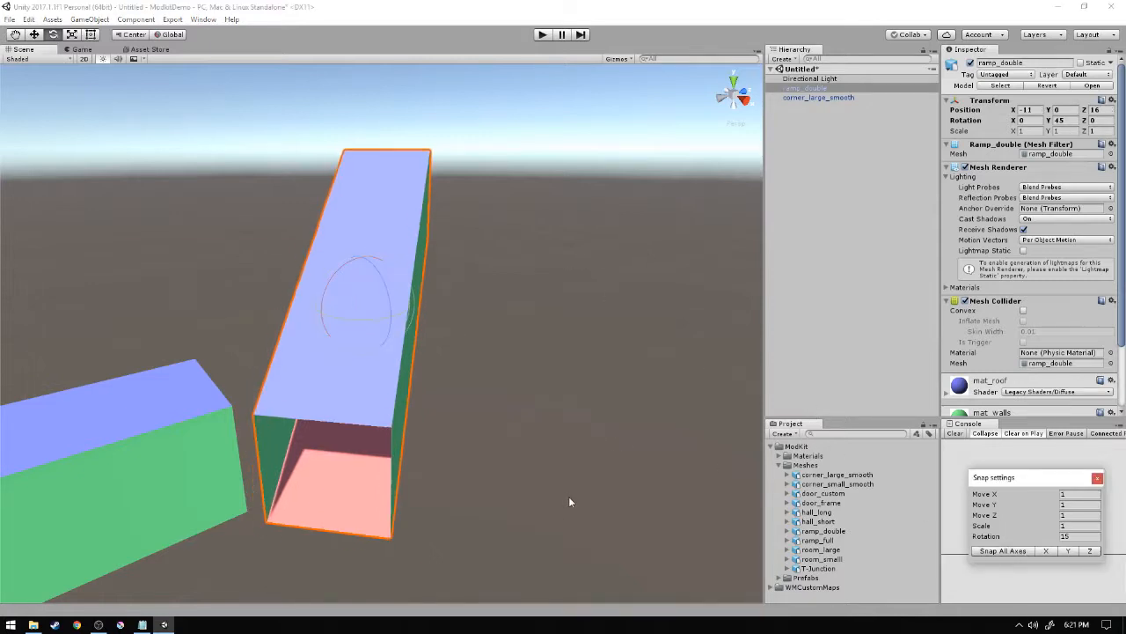
- Undo the grid snap and the rotations about the ramp's center, and set the tool handle back to Pivot
key("ctrl+z")
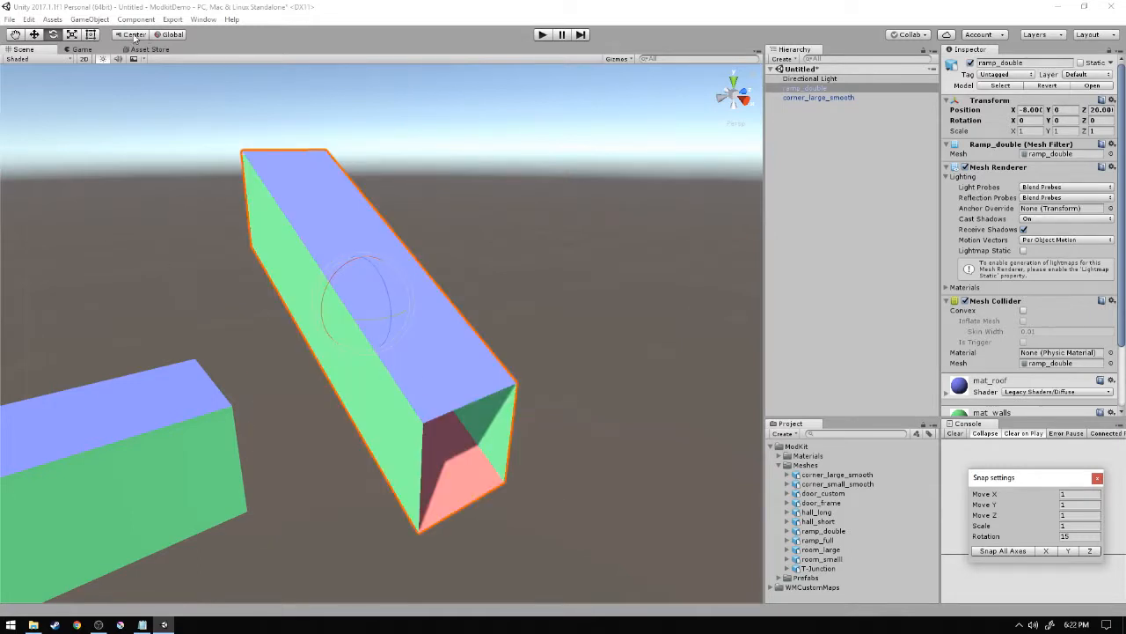
key("ctrl+z")
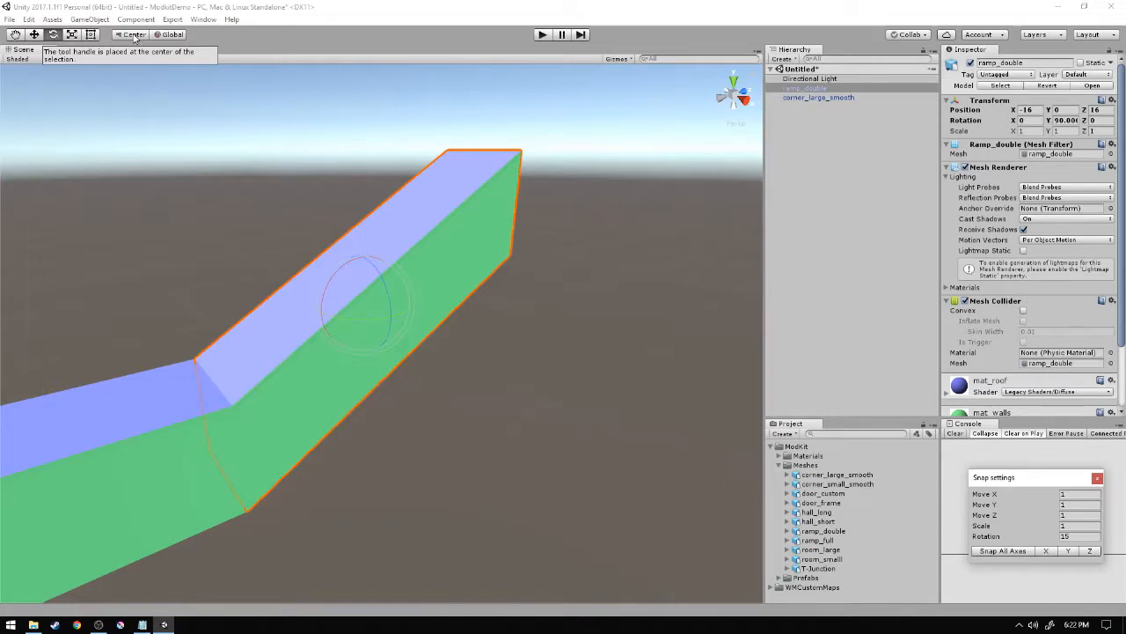
left_click(134, 35)
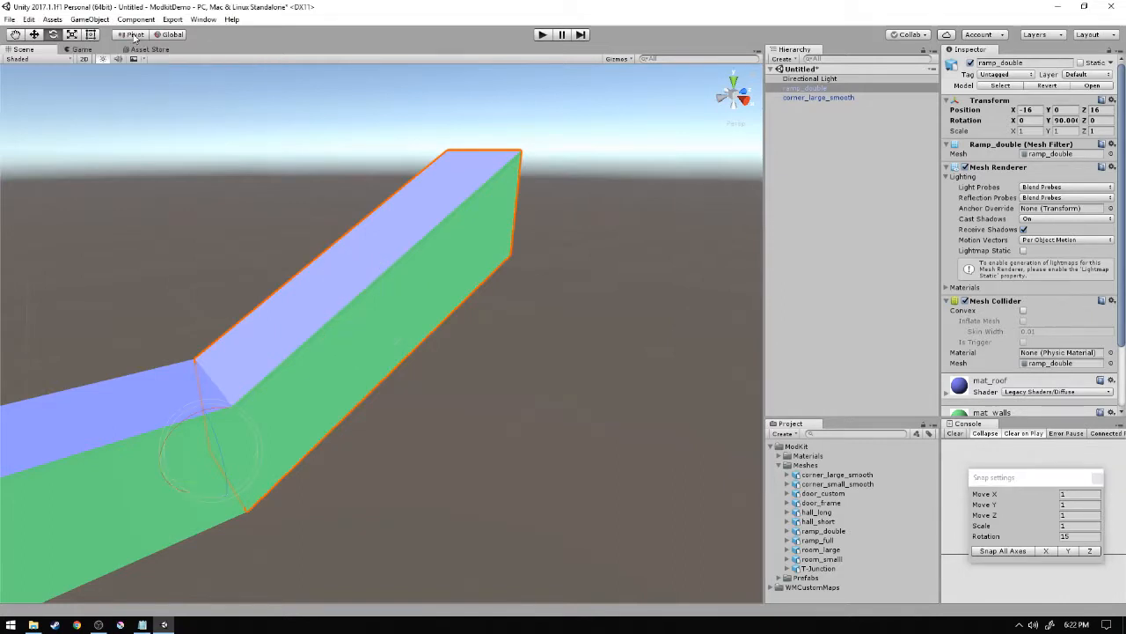
- Add the room_small mesh to the scene hierarchy at position 0, 0, 0
right_click_drag(233, 253, 148, 303)
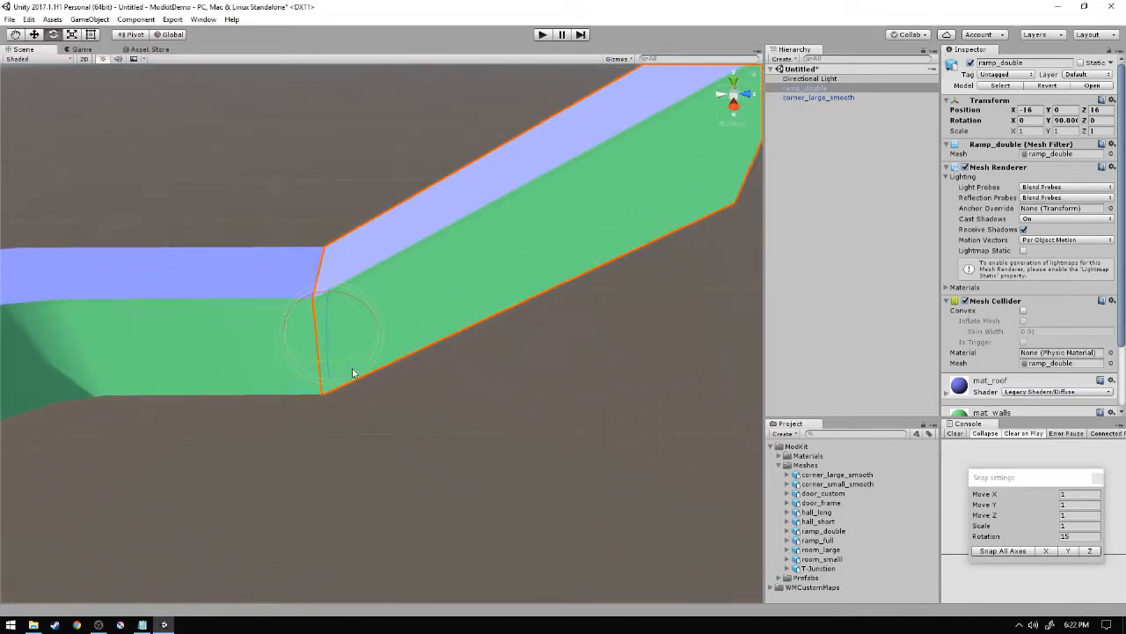
left_click_drag(351, 358, 365, 386, "ctrl")
key("s")
right_click_drag(352, 361, 294, 303)
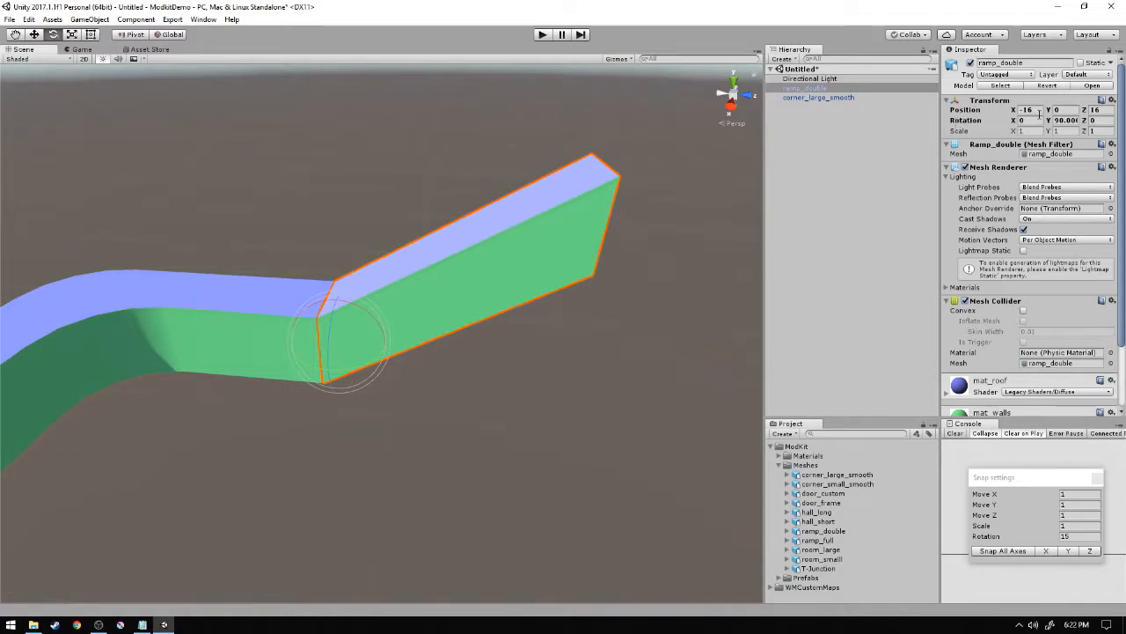
left_click_drag(373, 301, 357, 284, "alt")
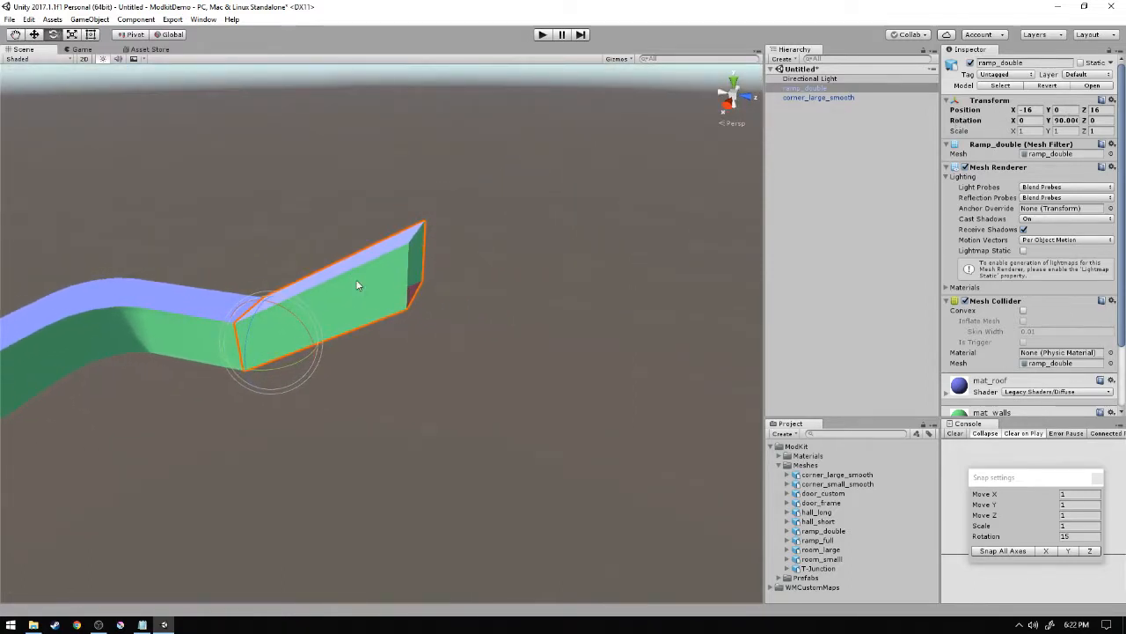
left_click_drag(258, 342, 400, 326, "alt")
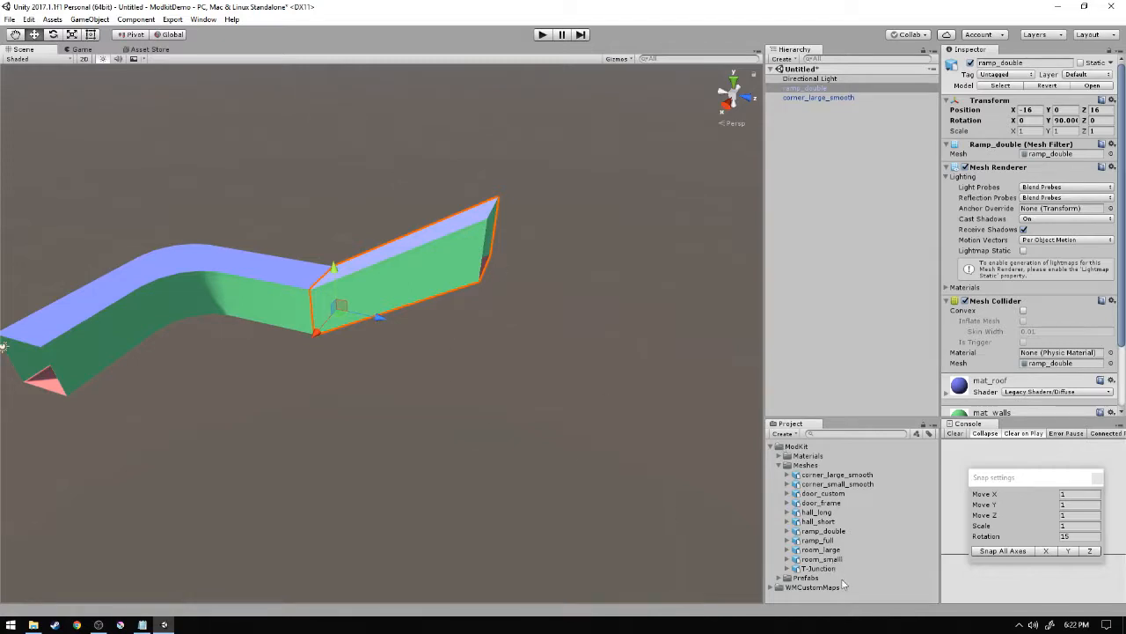
left_click_drag(827, 560, 818, 118)
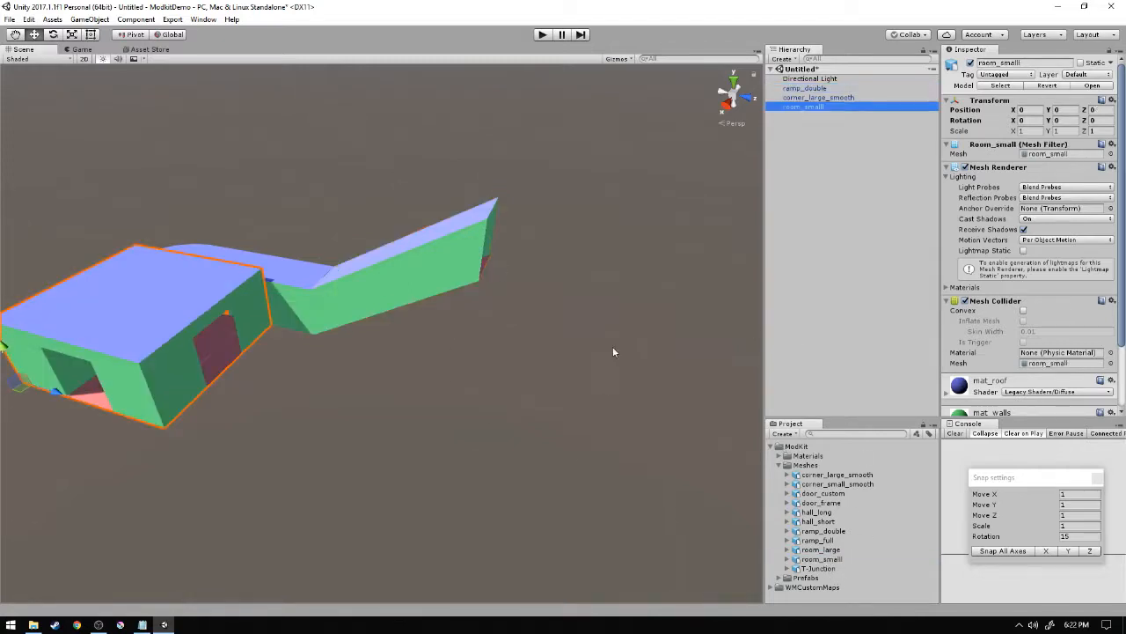
- Move the room_small mesh in the top view to the far end of the ramp, at X -8, Z 28
left_click_drag(502, 372, 623, 266, "alt")
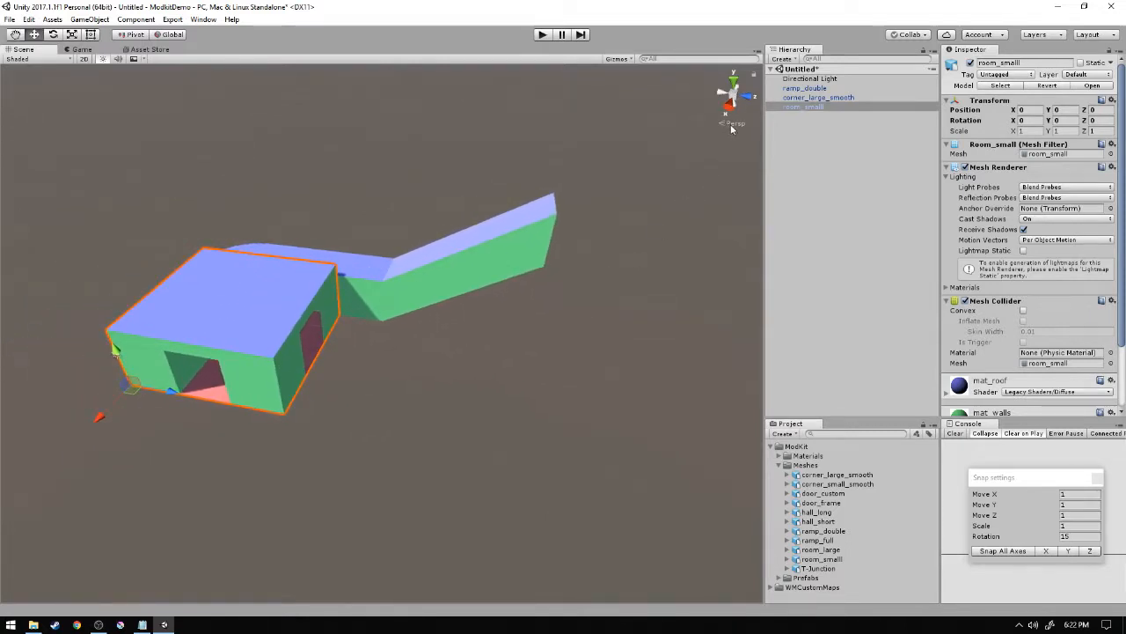
scroll(735, 123, "up", 5)
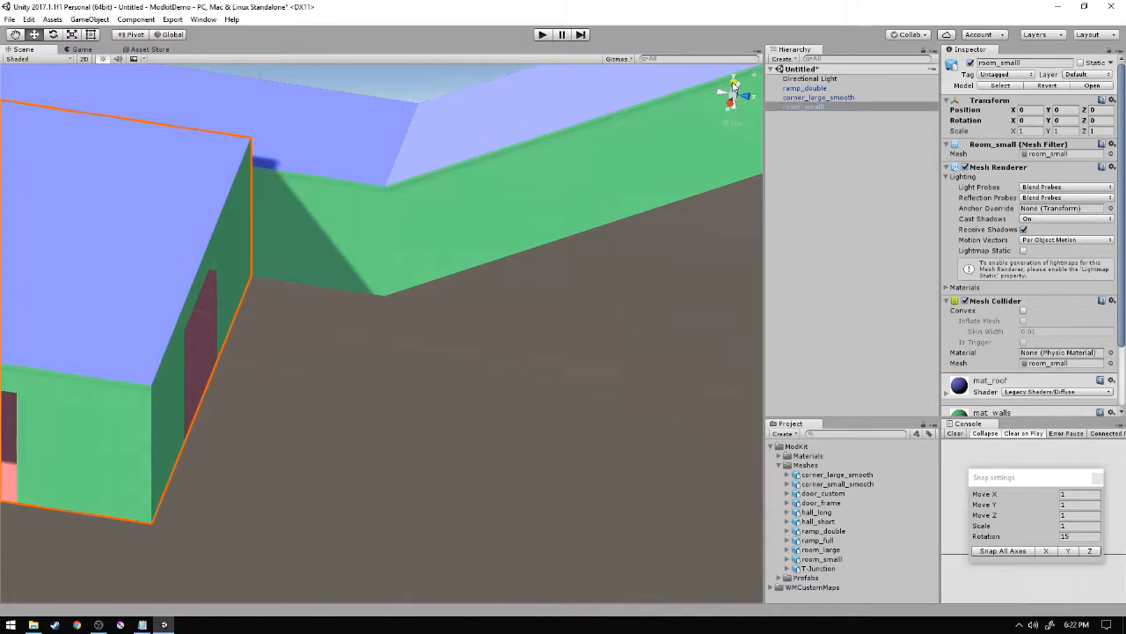
left_click(735, 88)
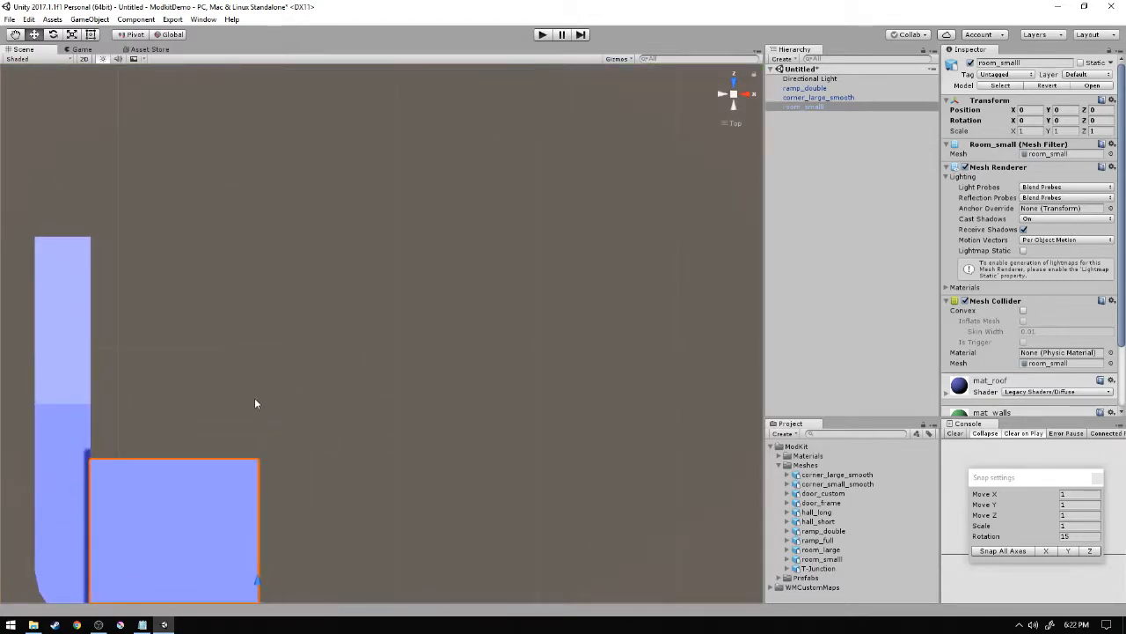
middle_click_drag(255, 403, 420, 272)
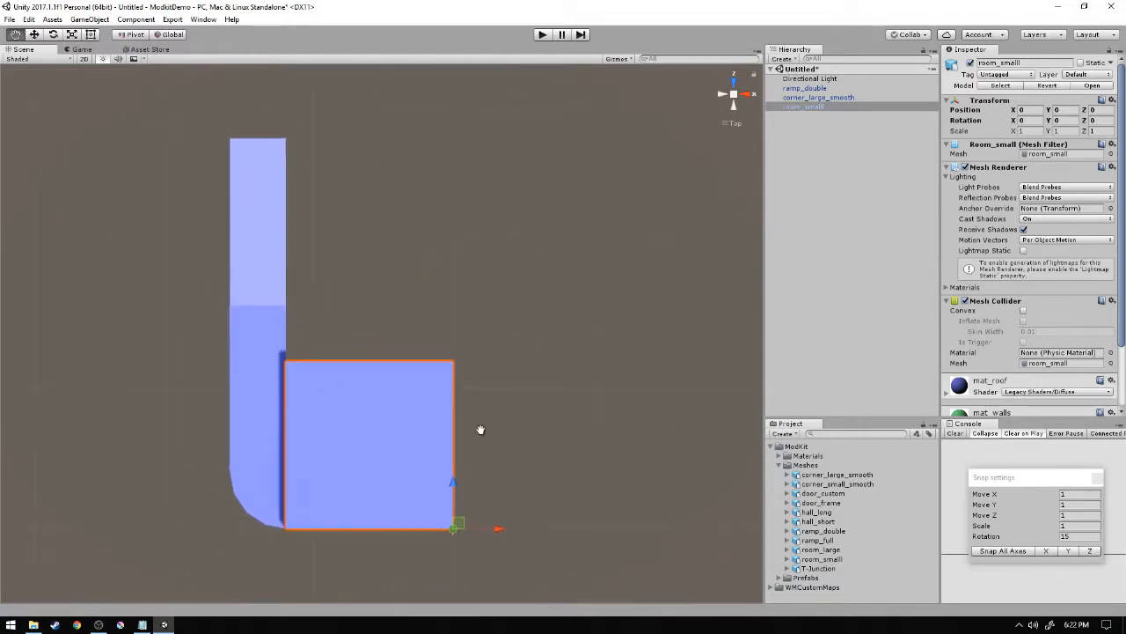
middle_click_drag(478, 427, 492, 448)
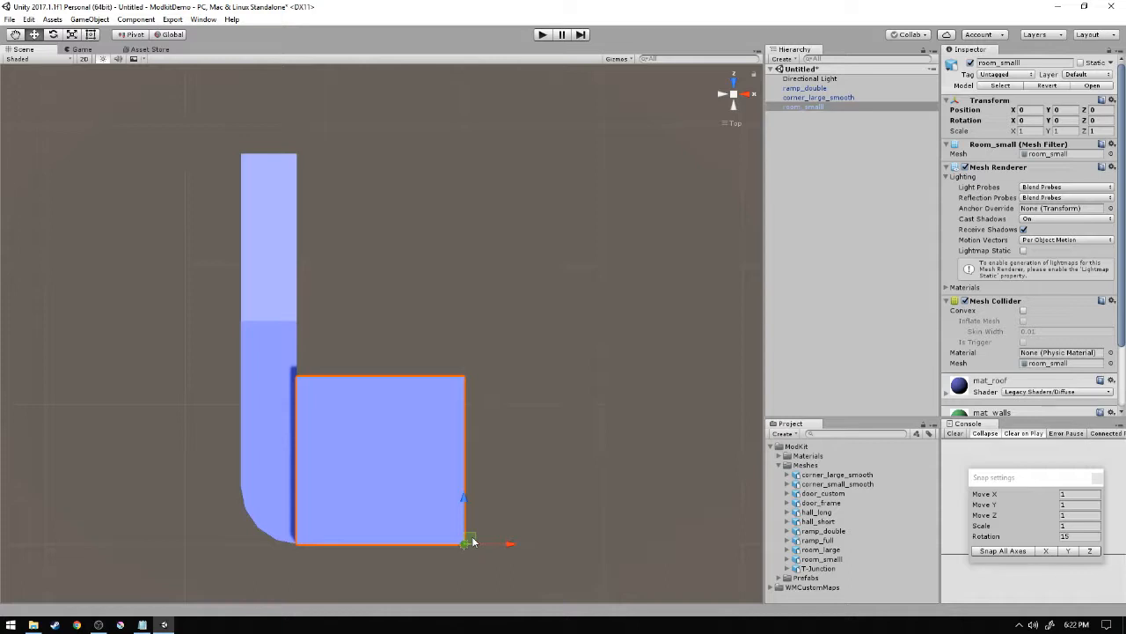
left_click_drag(473, 541, 363, 150)
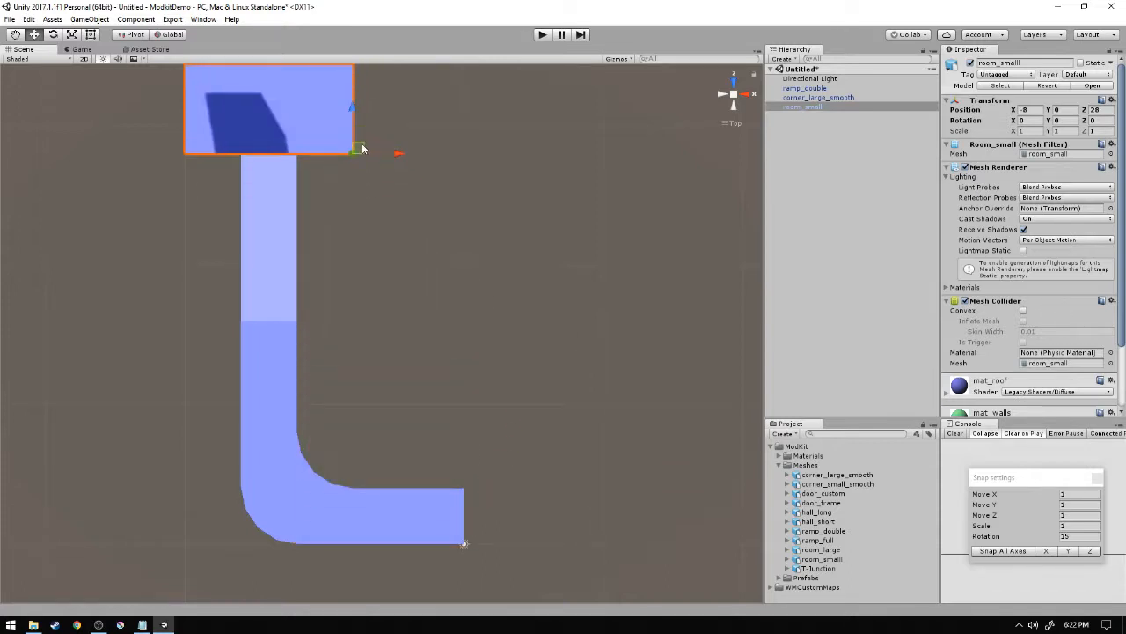
middle_click_drag(366, 217, 426, 271)
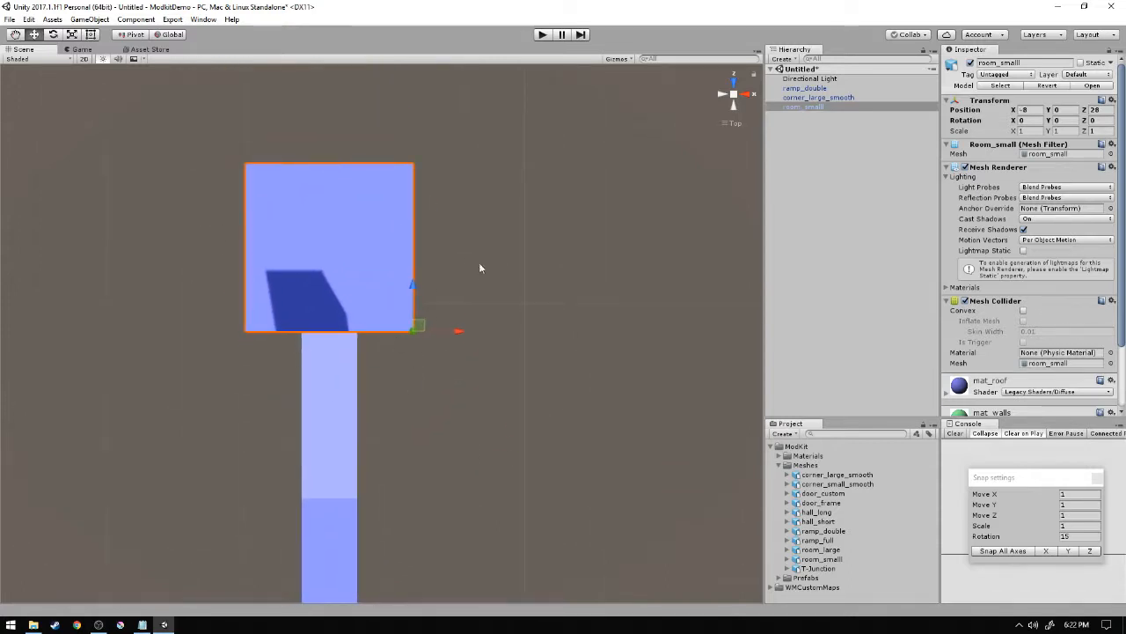
- Raise the small room to Y 7 so its floor meets the ramp's upper end, and check the joint
left_click(749, 95)
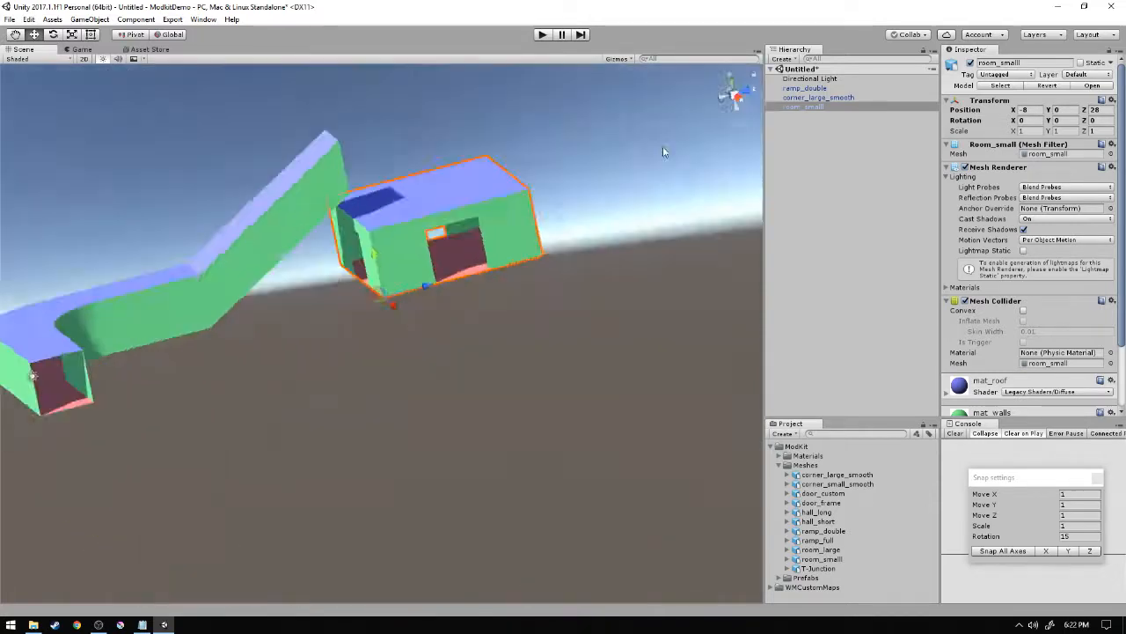
left_click_drag(384, 248, 407, 146)
middle_click_drag(407, 146, 430, 241)
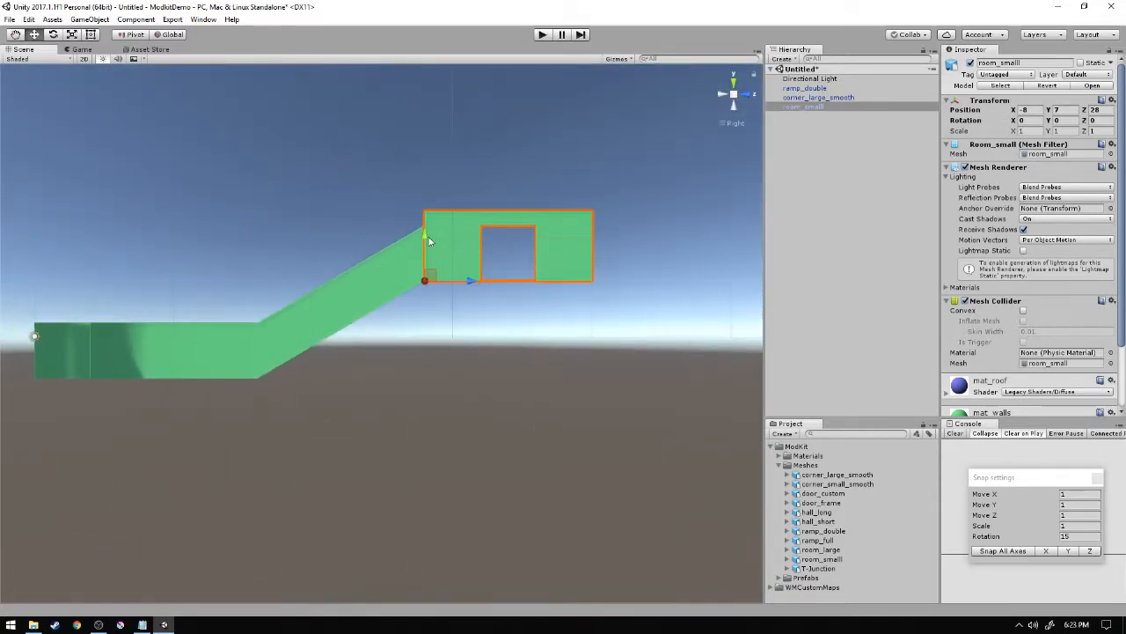
left_click_drag(726, 128, 669, 233, "alt")
left_click_drag(828, 241, 502, 430, "alt")
left_click_drag(506, 476, 784, 291, "alt")
key("s")
right_click_drag(625, 294, 425, 278)
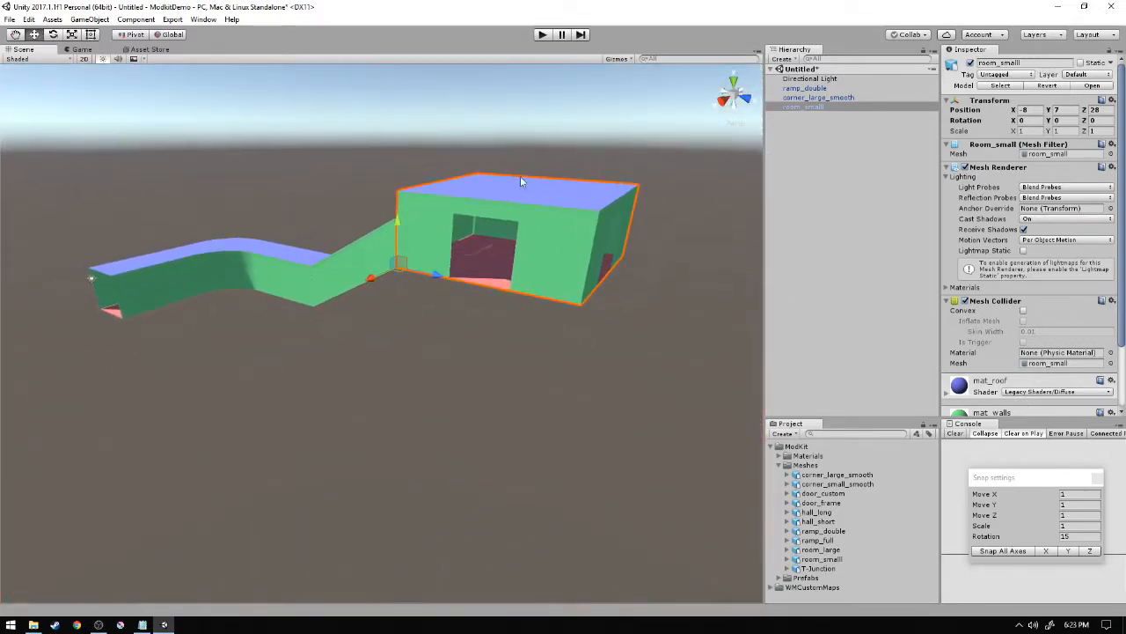
- Add the _AllPoints prefab from the WMCustomMaps Prefabs folder to the scene hierarchy above Directional Light
left_click(770, 587)
scroll(809, 570, "down", 2)
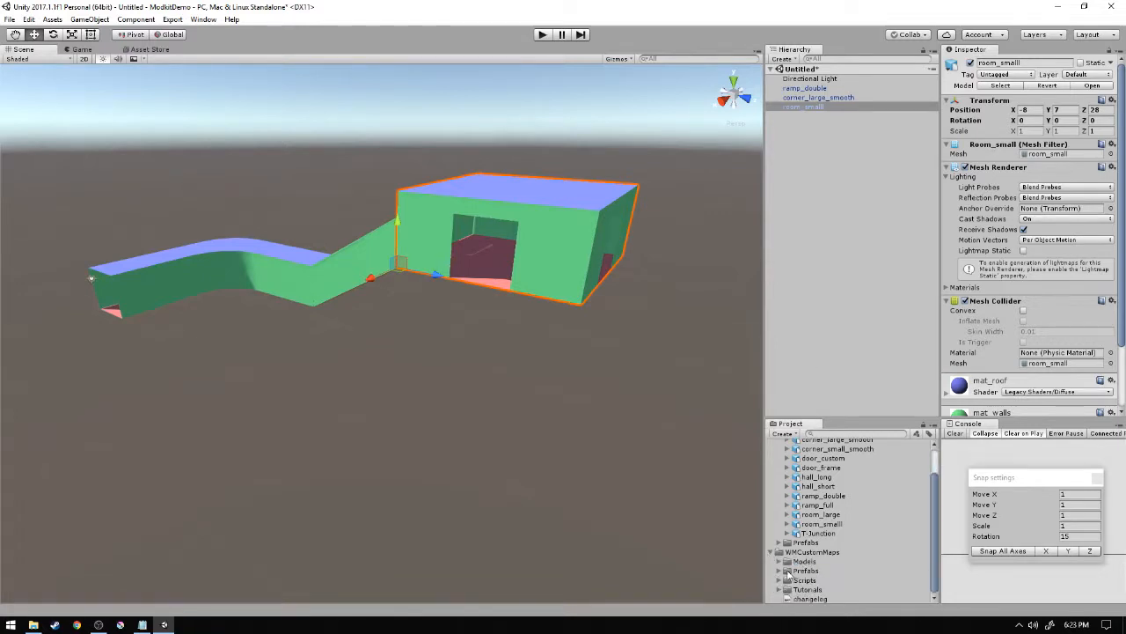
left_click(779, 571)
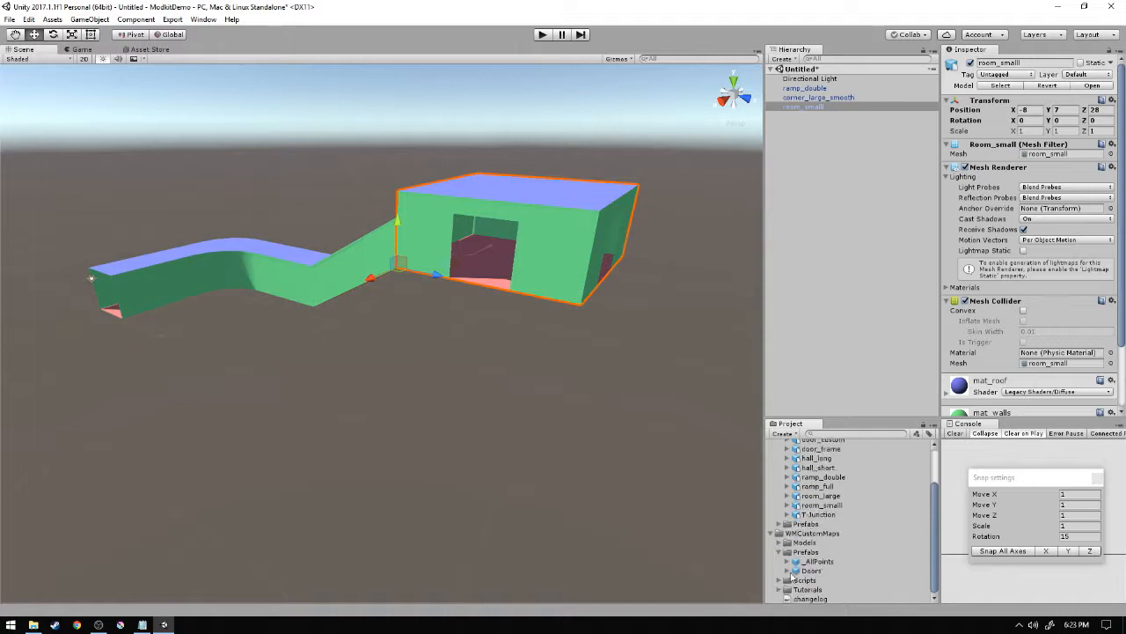
left_click_drag(818, 568, 821, 79)
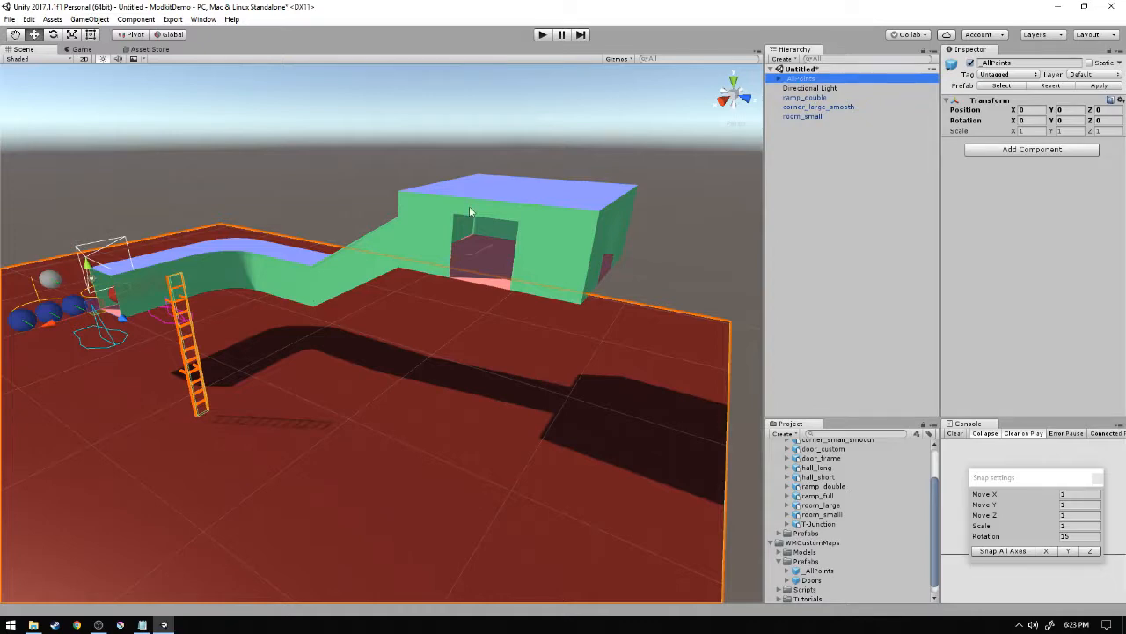
right_click_drag(469, 207, 546, 215)
key("a")
right_click_drag(510, 319, 544, 307)
key("d")
left_click(837, 175)
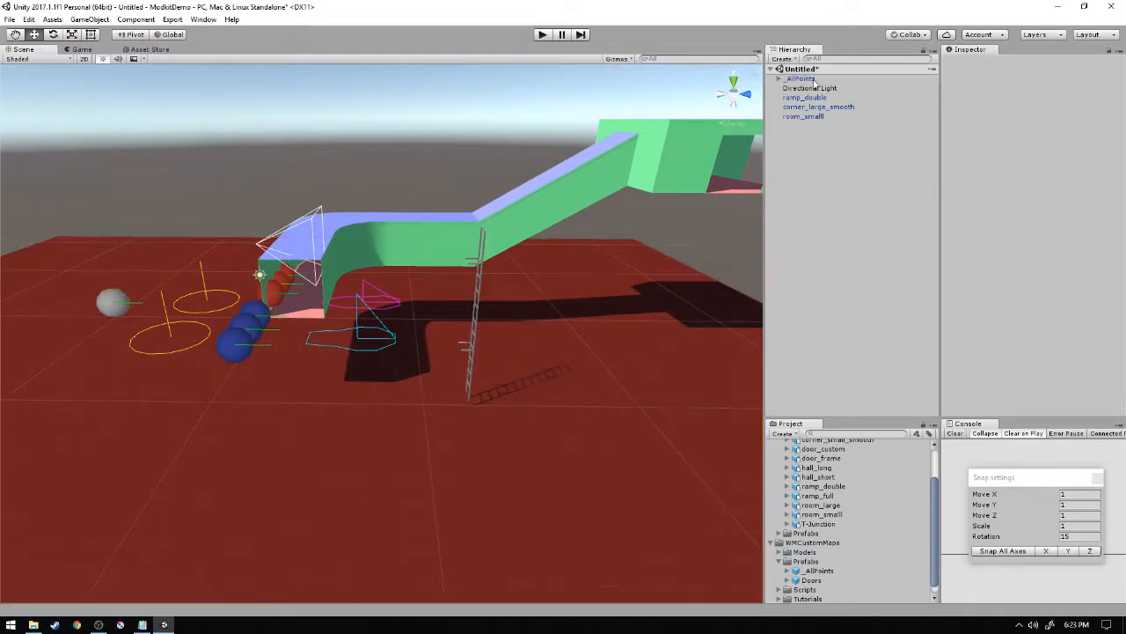
- Expand _AllPoints in the hierarchy and add the Doors Alternate prefab from ModKit's Prefabs folder as its child
left_click(813, 81)
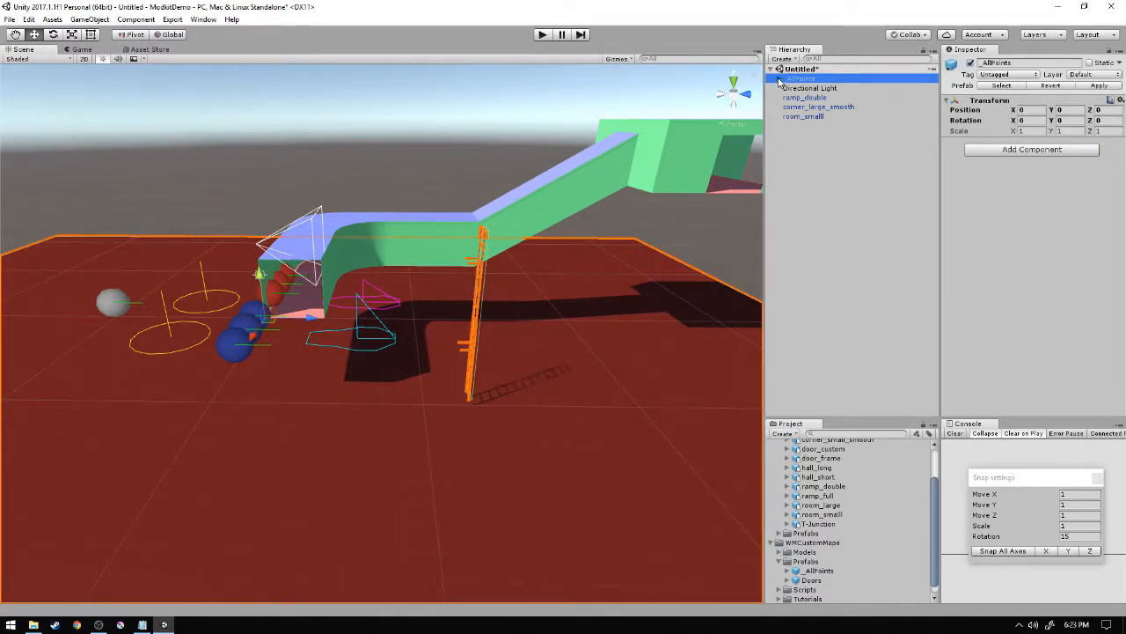
left_click(779, 79)
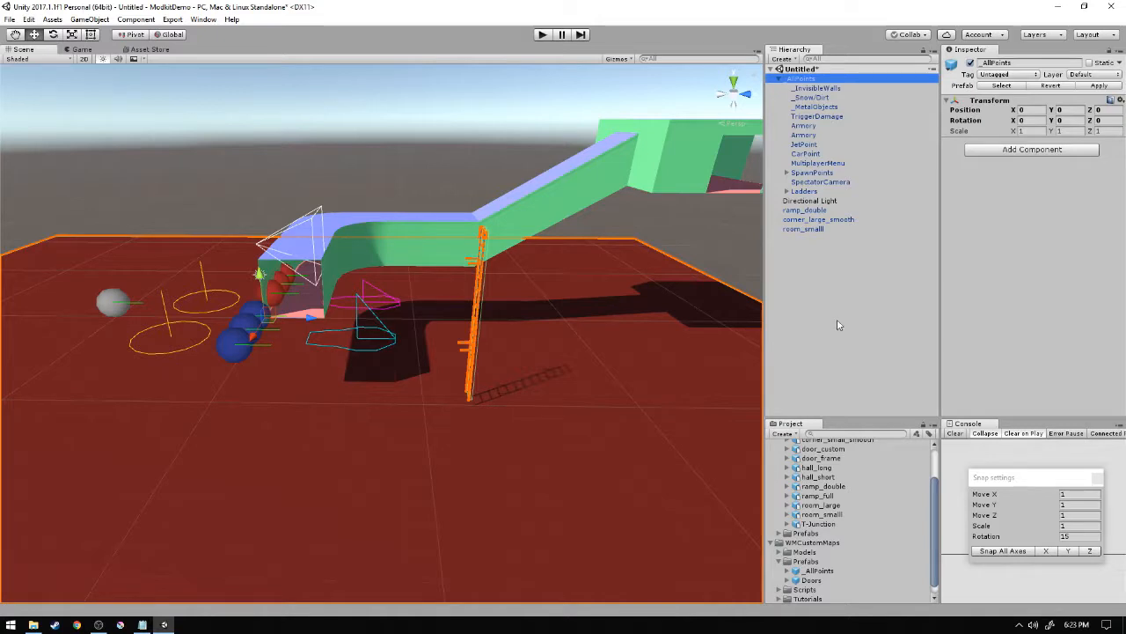
left_click(777, 543)
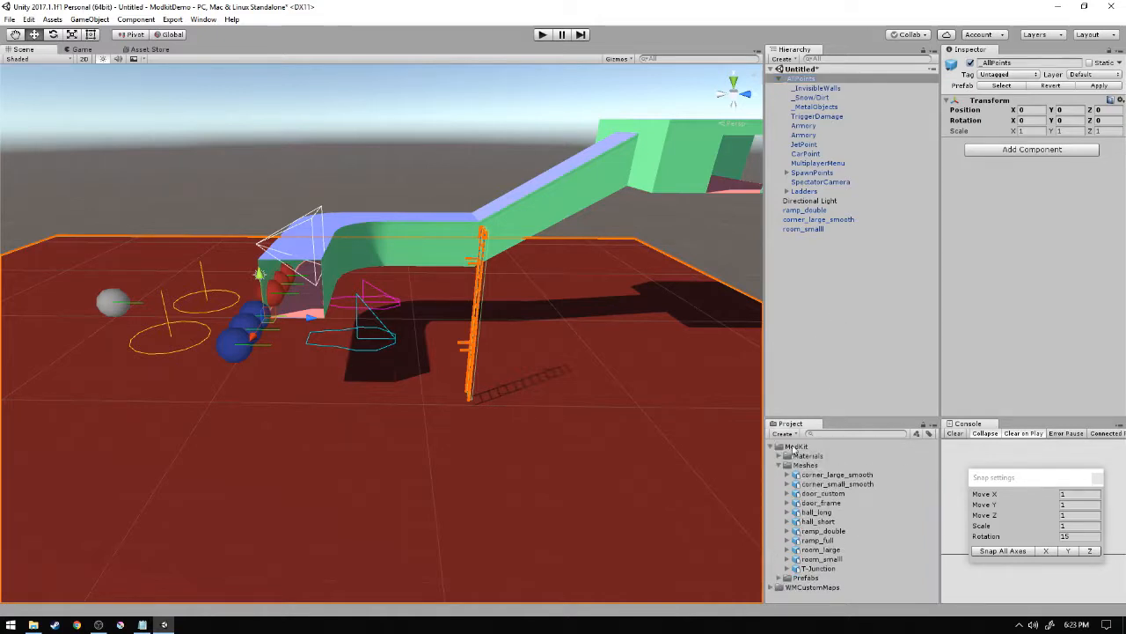
left_click(778, 577)
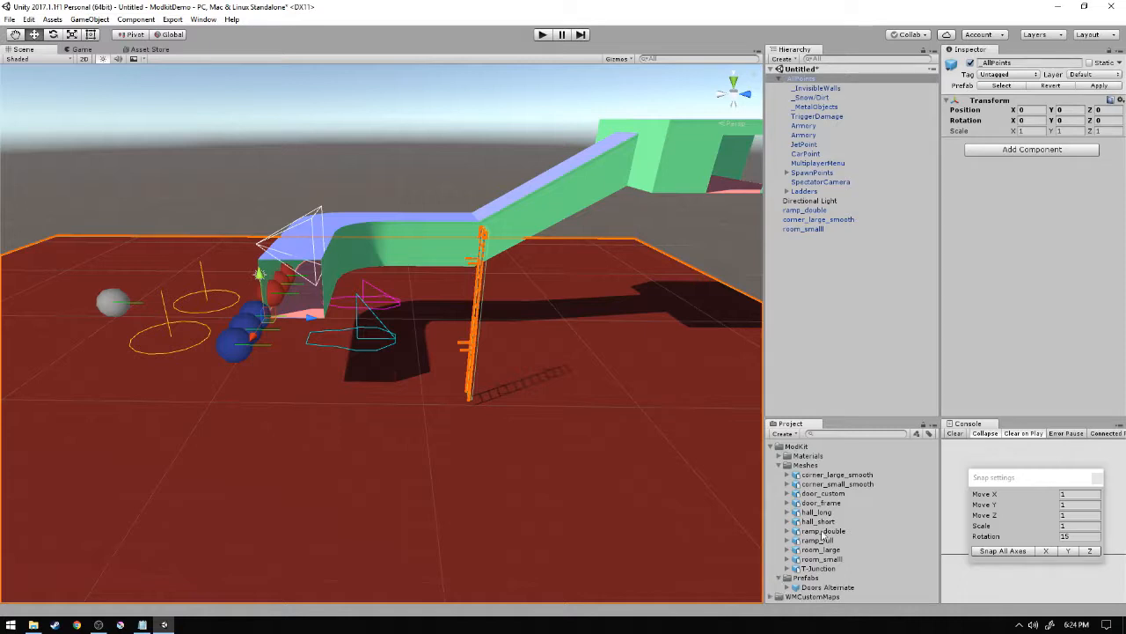
left_click(817, 587)
left_click_drag(1054, 364, 1007, 349)
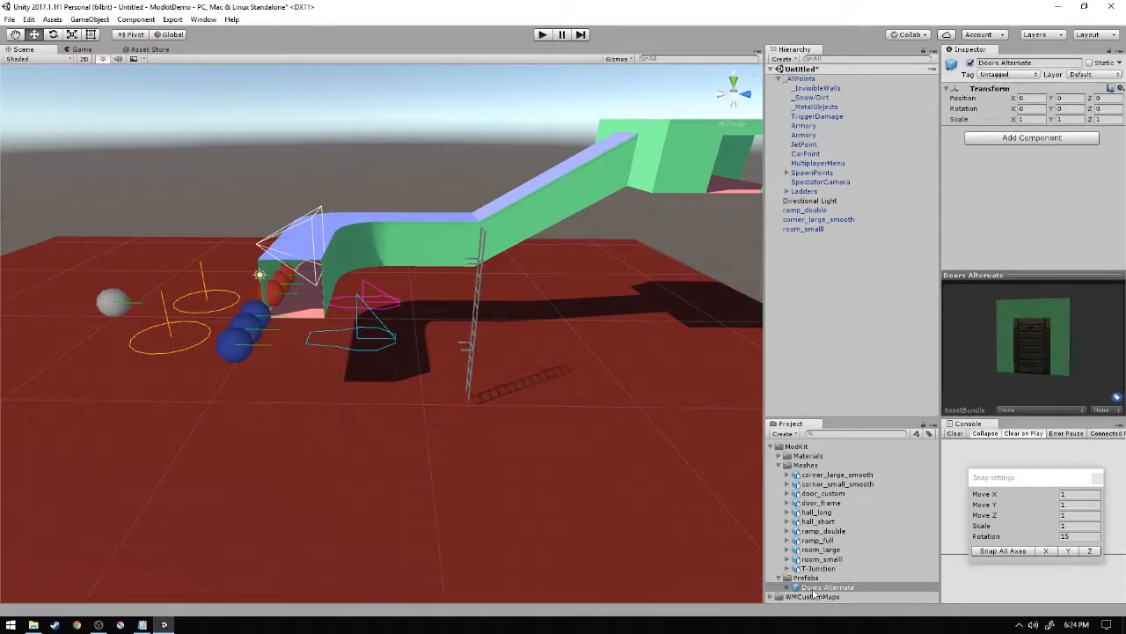
left_click_drag(815, 592, 808, 92)
key("w")
right_click_drag(428, 283, 211, 358)
key("s")
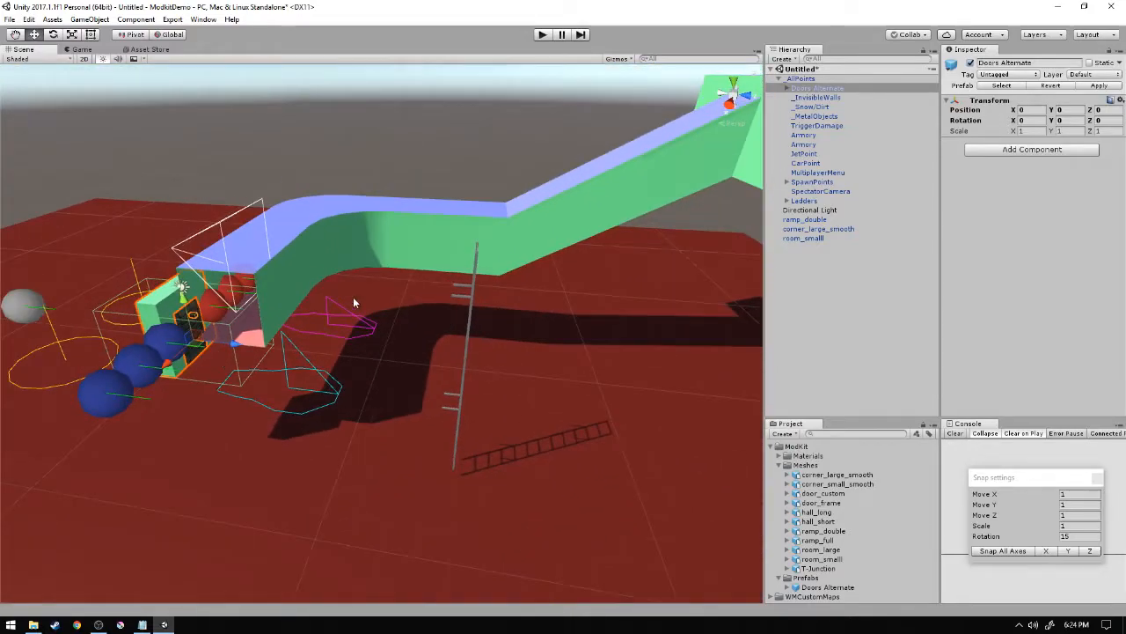
- Select the CustomDoor inside Doors Alternate and move it beside the small room's side opening, at X -10, Y 8, Z 36
left_click(787, 90)
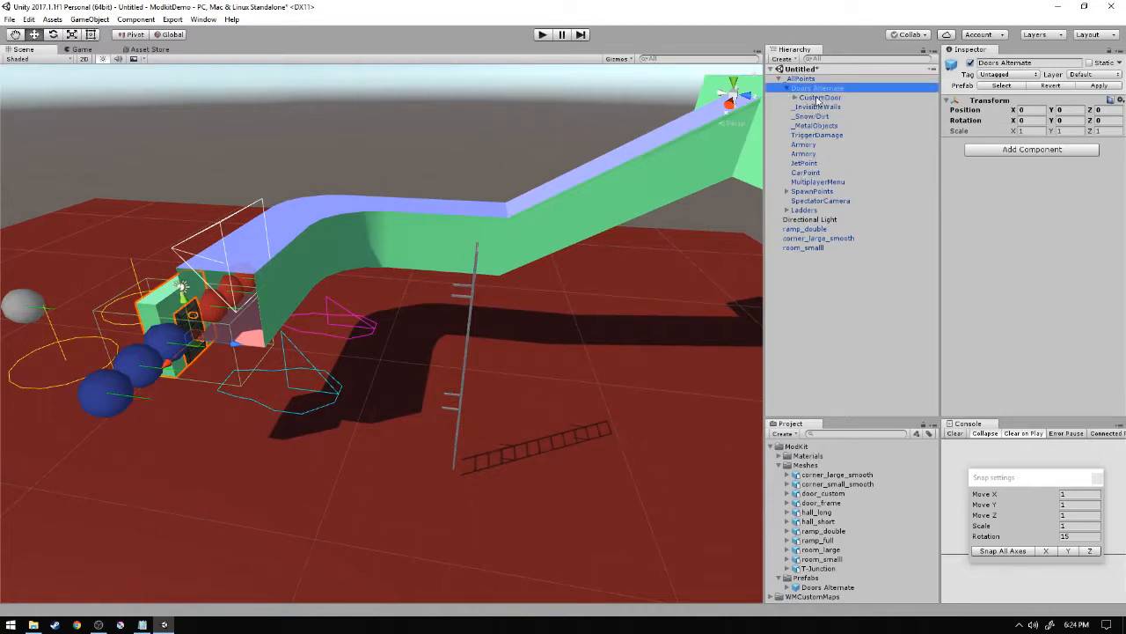
left_click(818, 98)
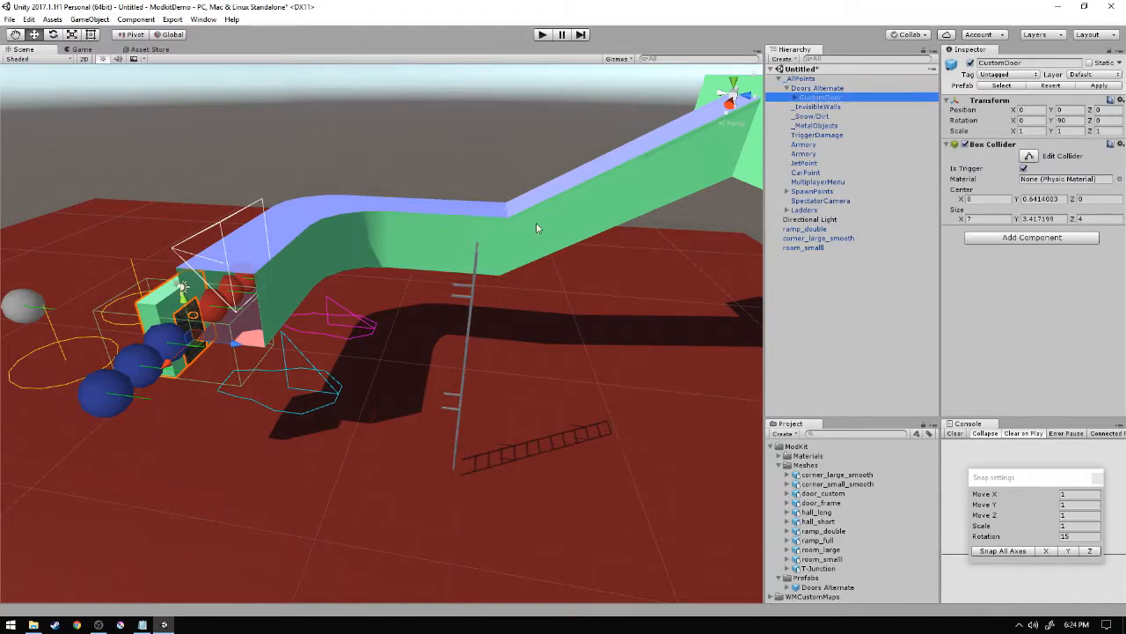
mouse_move(393, 350)
right_mouse_down()
mouse_move(417, 343)
mouse_move(411, 353)
right_mouse_up()
left_click(818, 89)
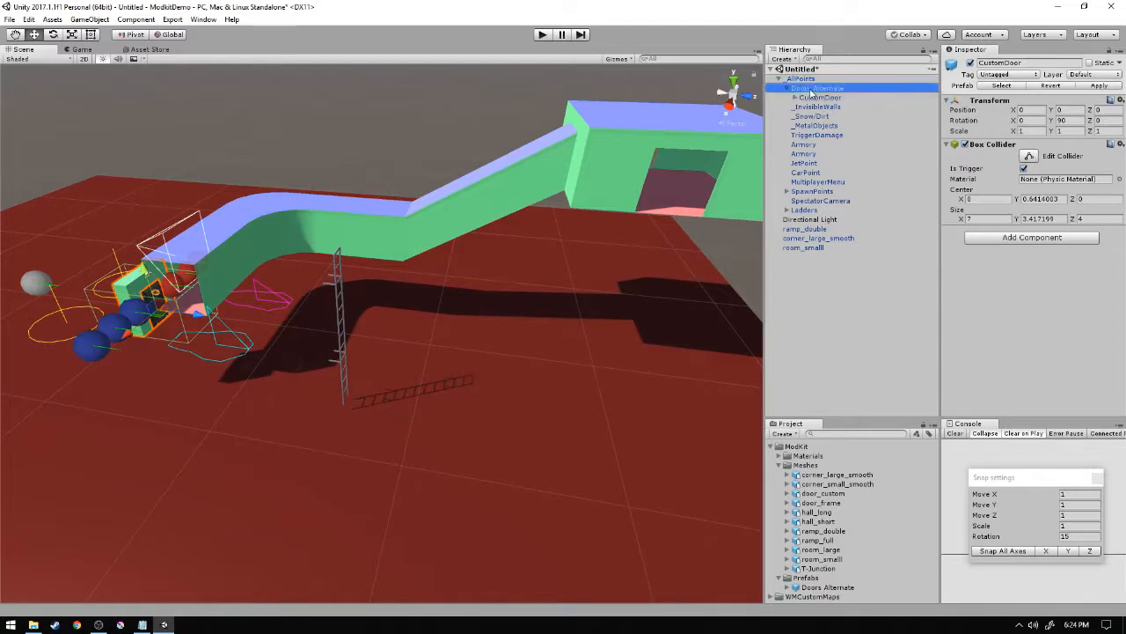
left_click(818, 98)
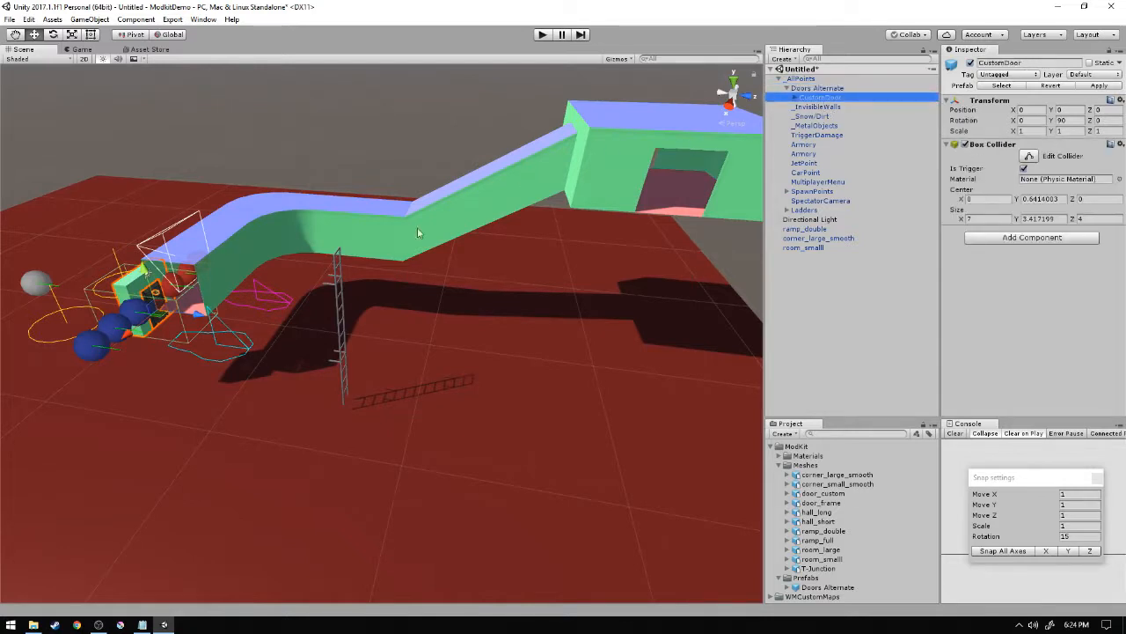
left_click_drag(161, 321, 691, 166)
key("f")
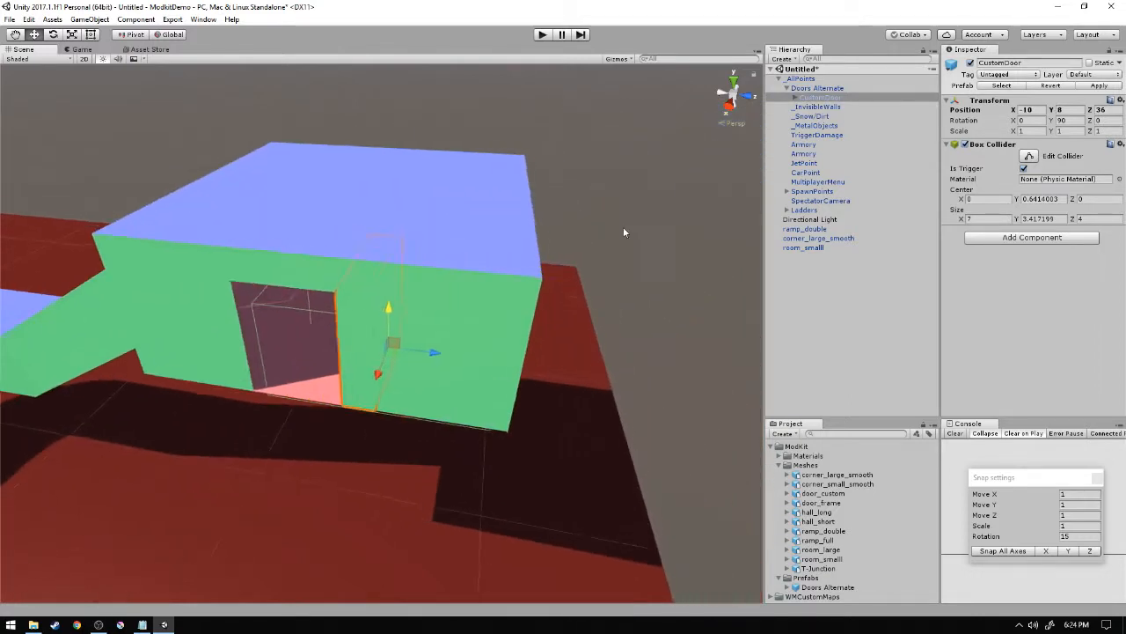
- Rotate the CustomDoor to 180 degrees on Y and fit it into the room's side opening at X -8, Z 34
right_click_drag(493, 236, 545, 262)
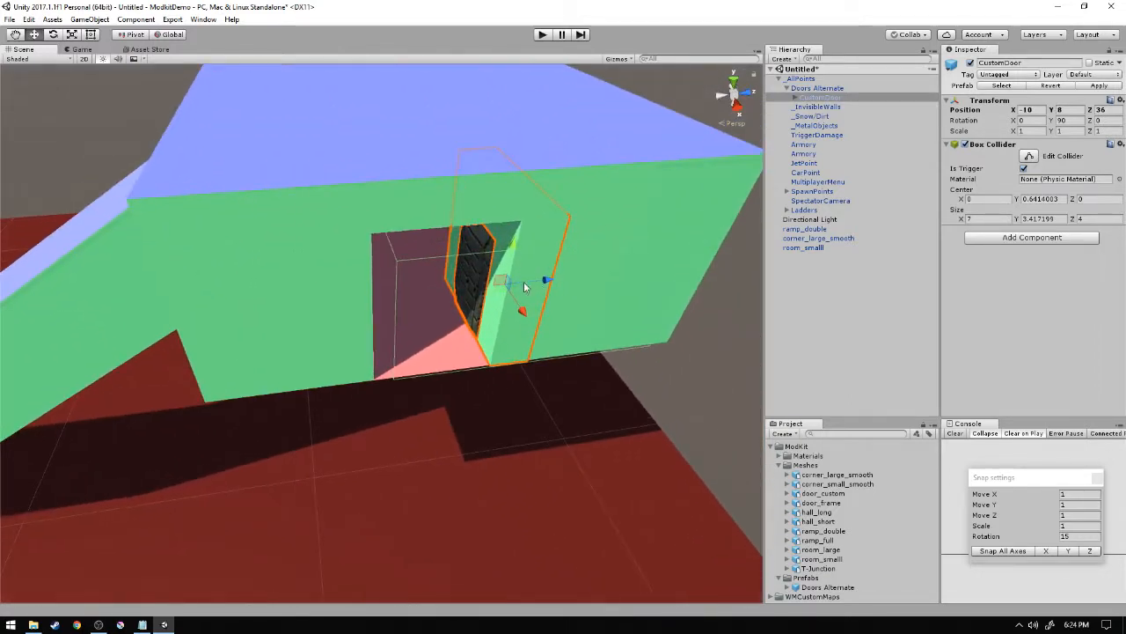
left_click_drag(524, 286, 331, 319)
key("e")
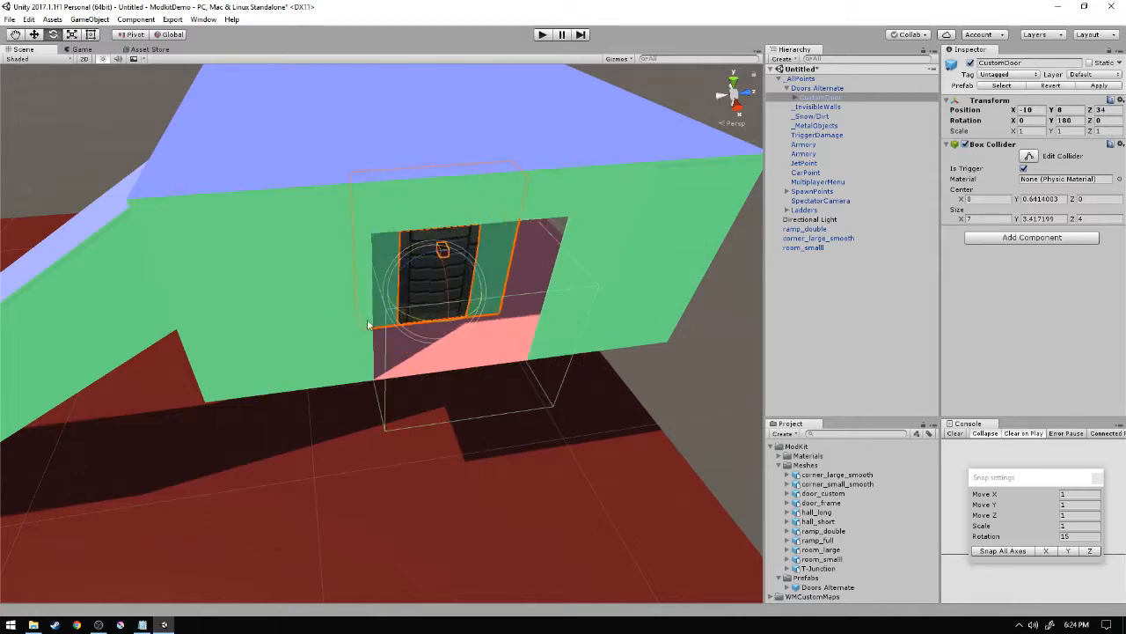
key("w")
left_click_drag(449, 327, 653, 255)
left_click(675, 384)
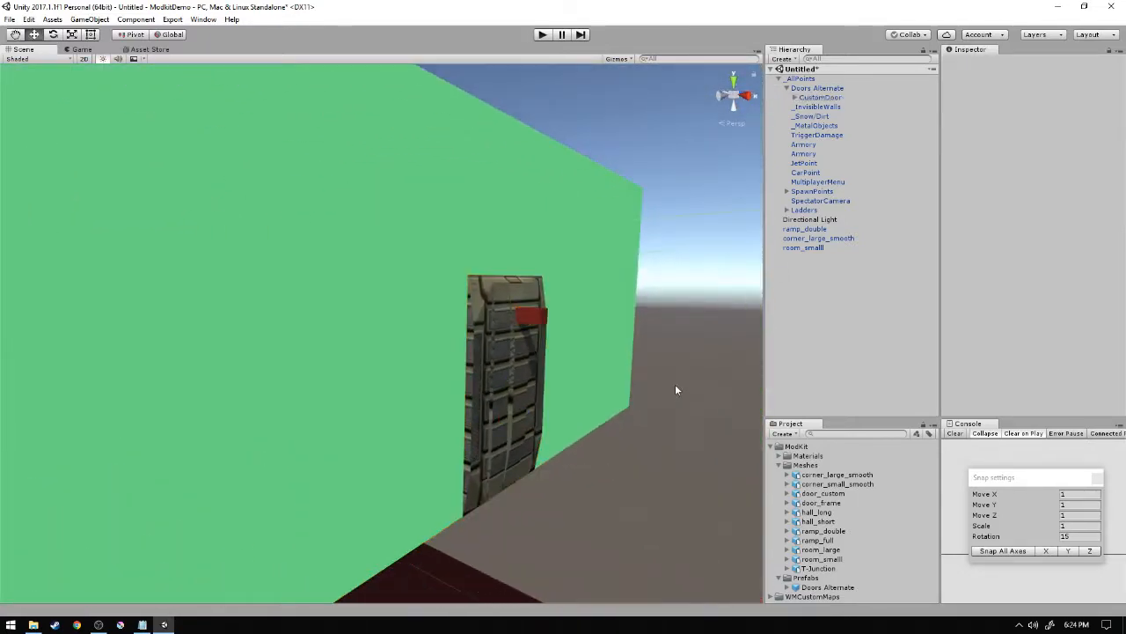
- Inspect the door's fit in the opening and shift the CustomDoor outward along X so its frame protrudes from the room's wall
left_click_drag(675, 384, 703, 407, "alt")
left_click(523, 385)
right_click_drag(703, 408, 851, 357)
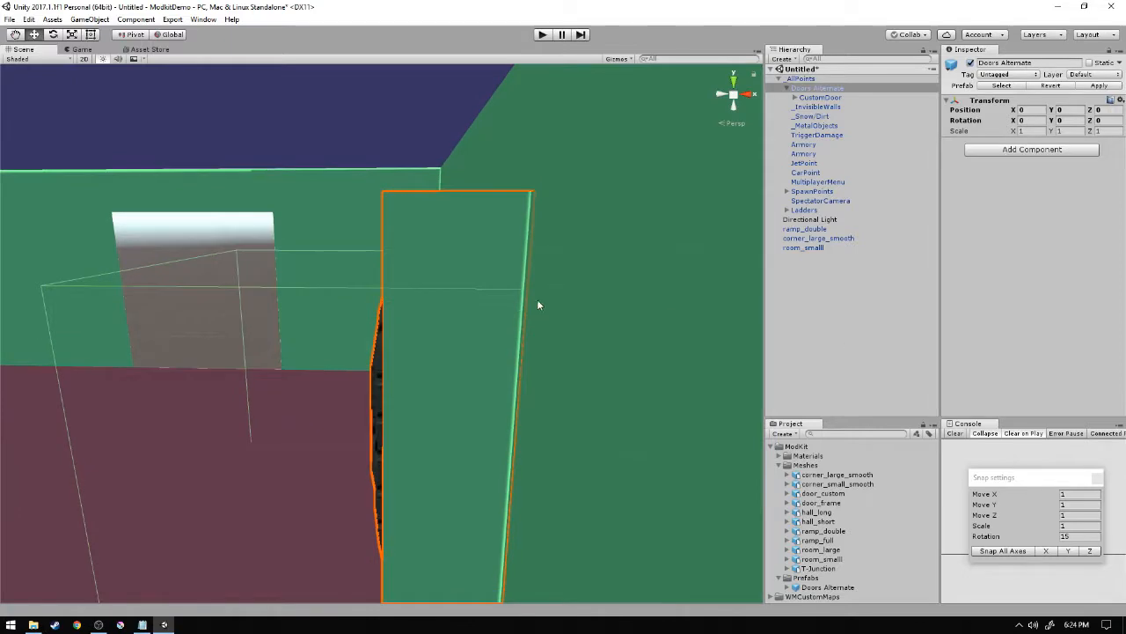
right_click_drag(343, 294, 239, 331)
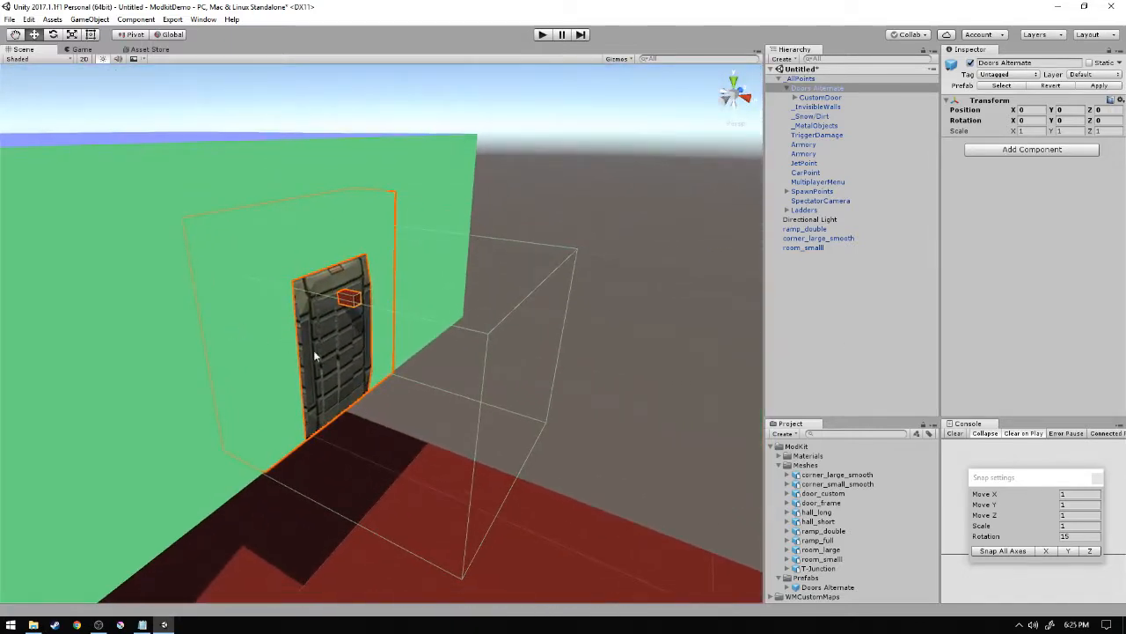
right_click_drag(361, 348, 363, 322)
left_click(817, 98)
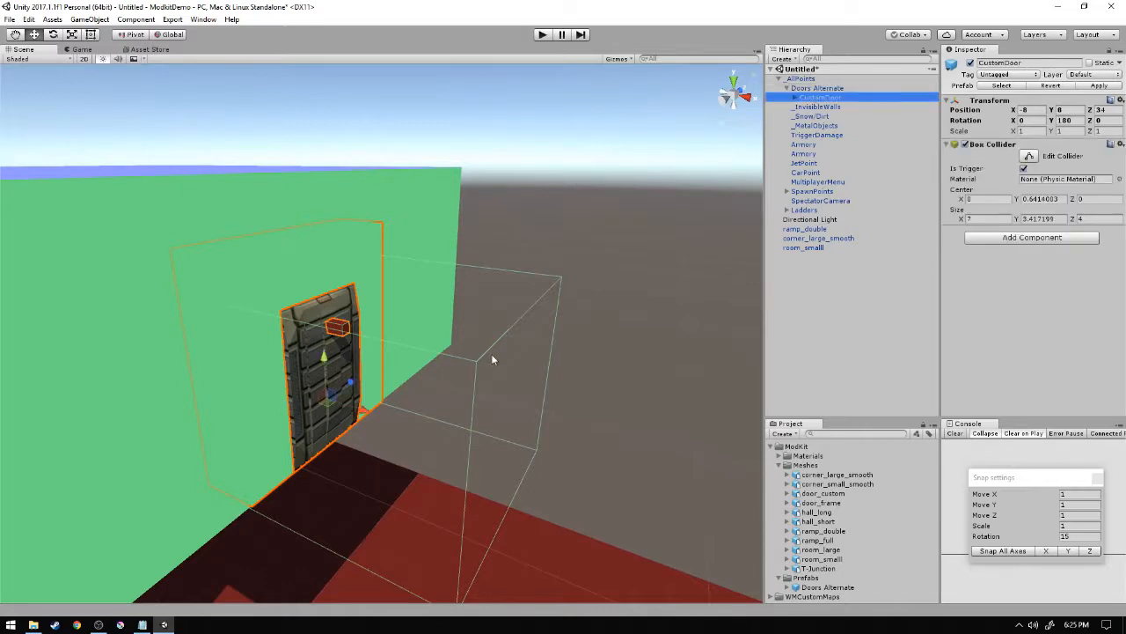
left_click_drag(366, 414, 392, 425)
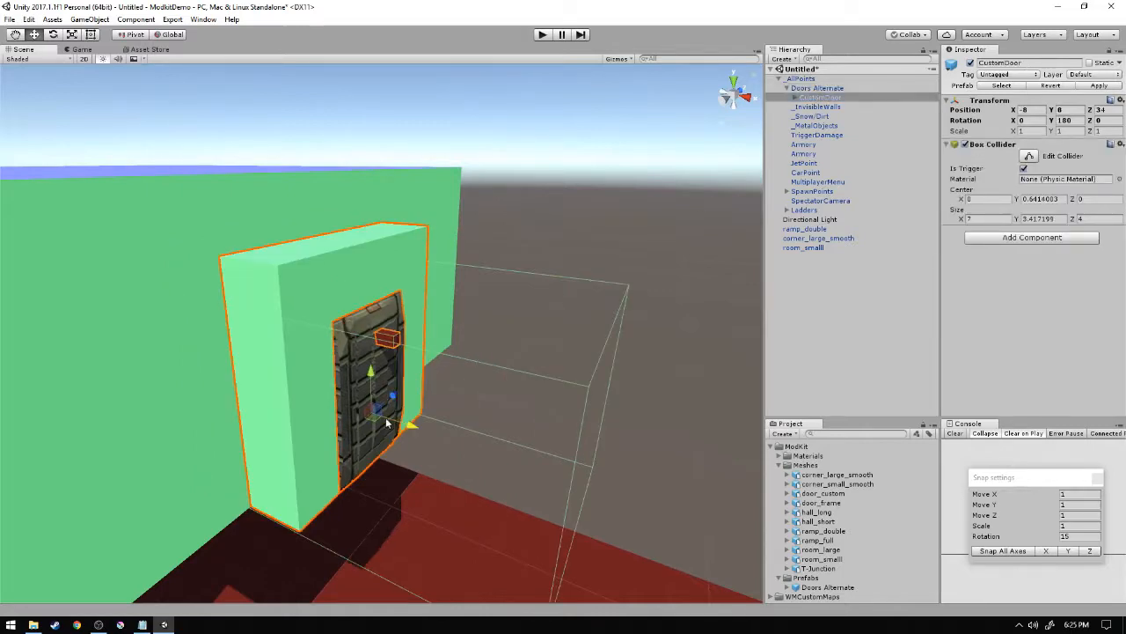
right_click_drag(392, 425, 419, 316)
left_click(422, 312)
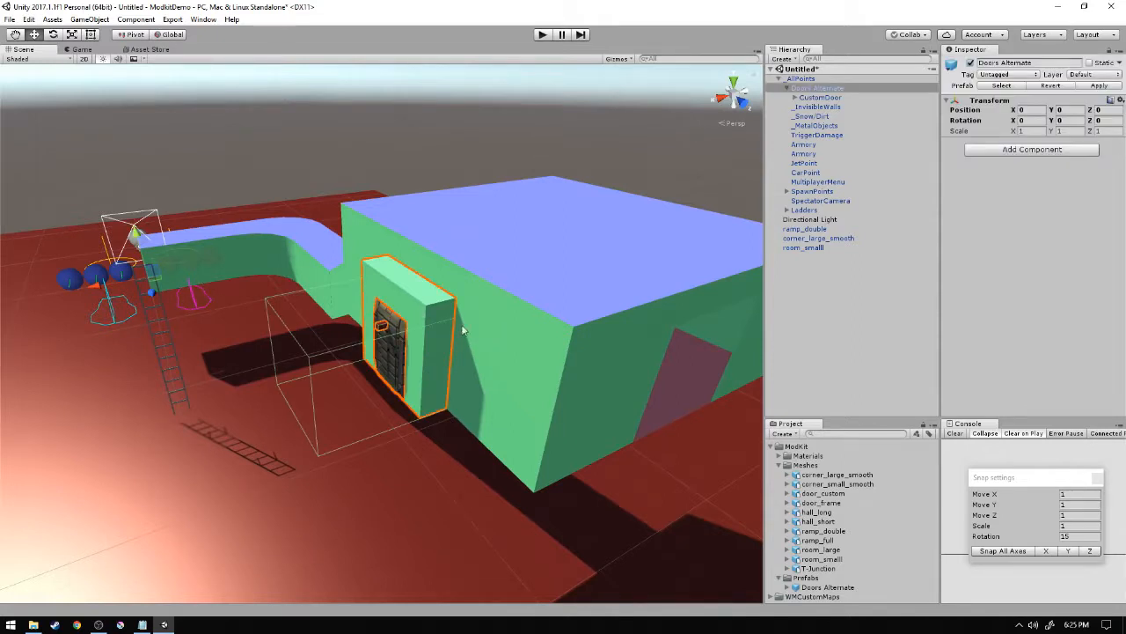
right_click_drag(464, 330, 286, 288)
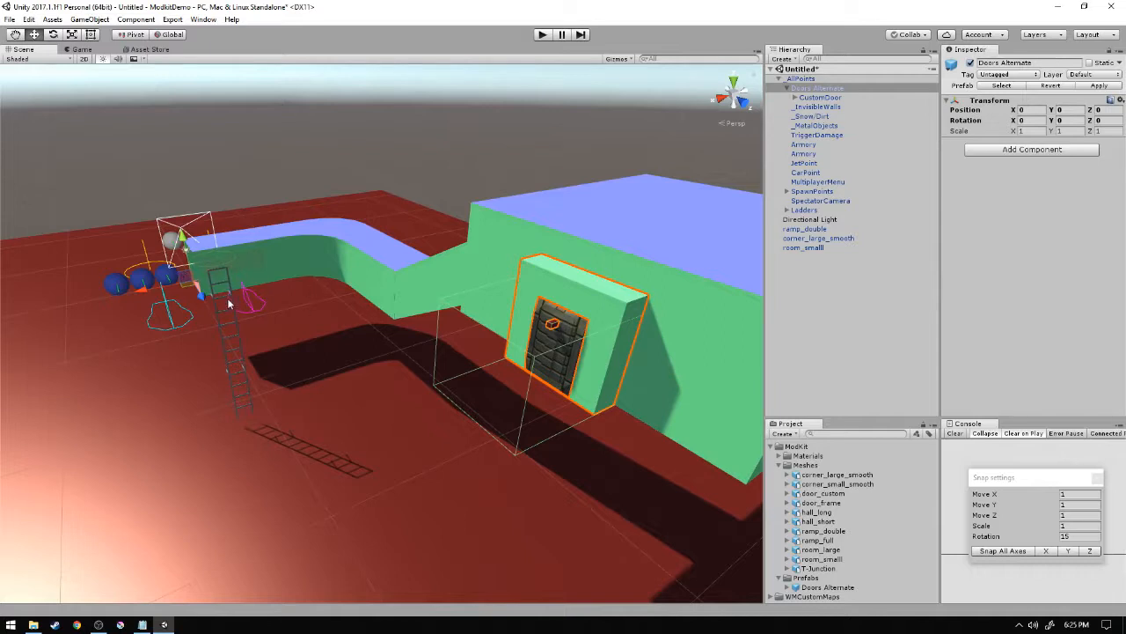
right_click_drag(372, 304, 742, 156)
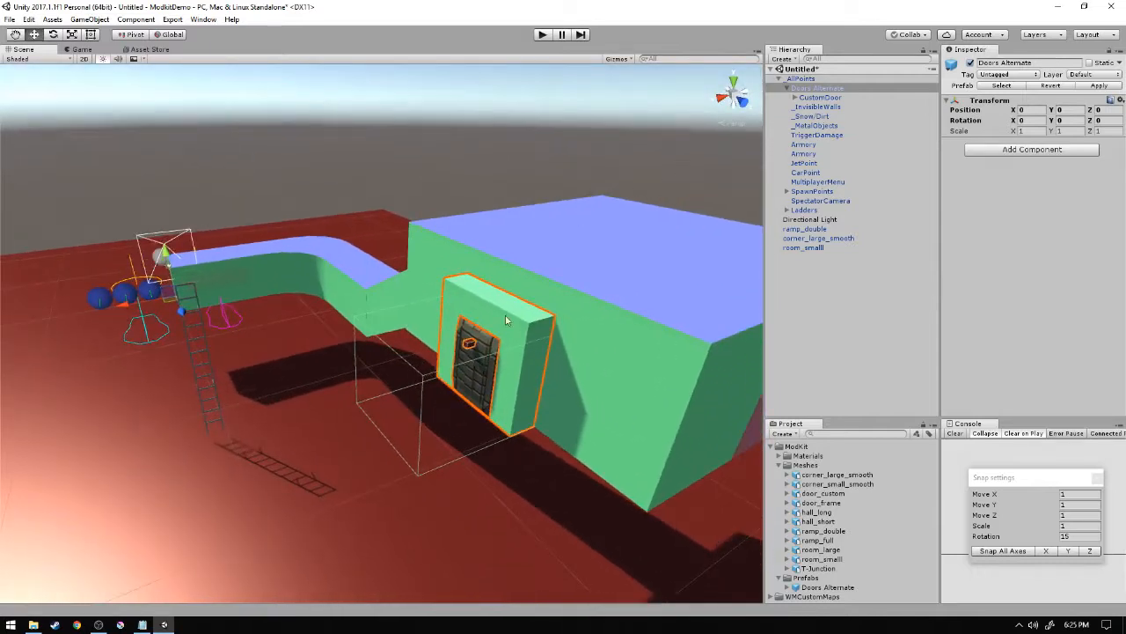
- Duplicate the CustomDoor under Doors Alternate and move the copy away from the small room, to X 1, Y 8, Z 34
left_click(813, 98)
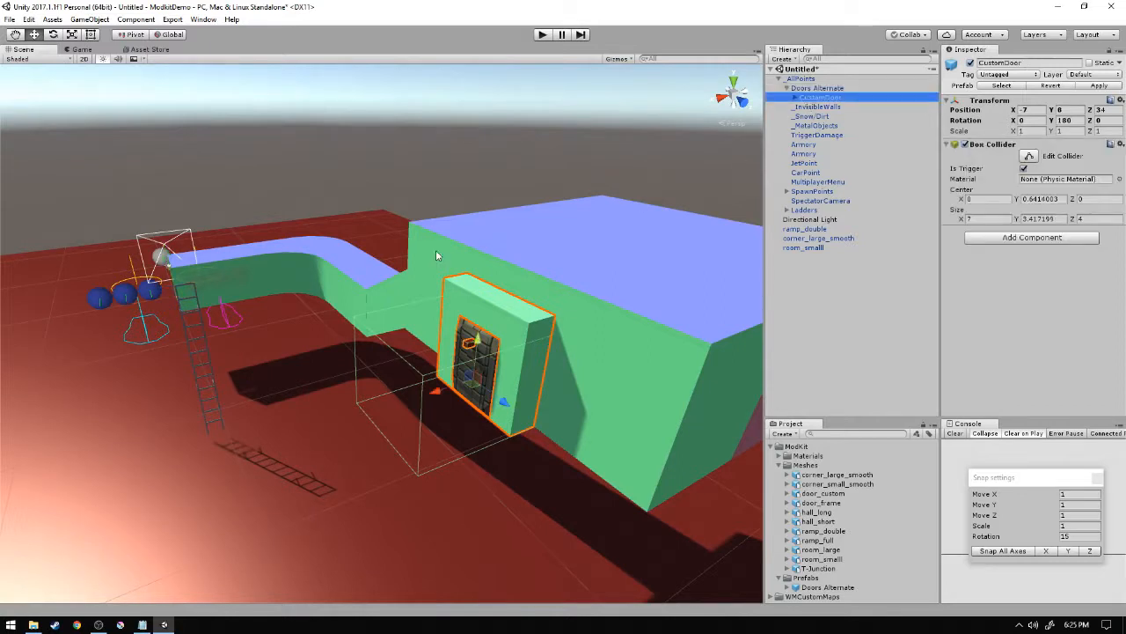
left_click(827, 89)
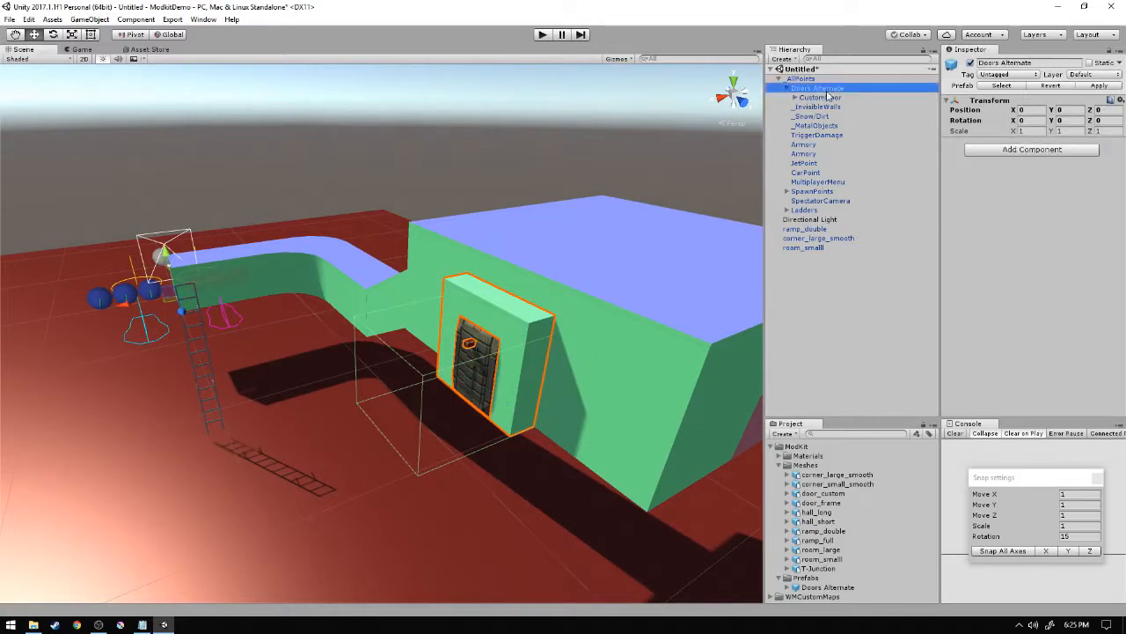
left_click(823, 97)
right_click_drag(547, 234, 351, 241)
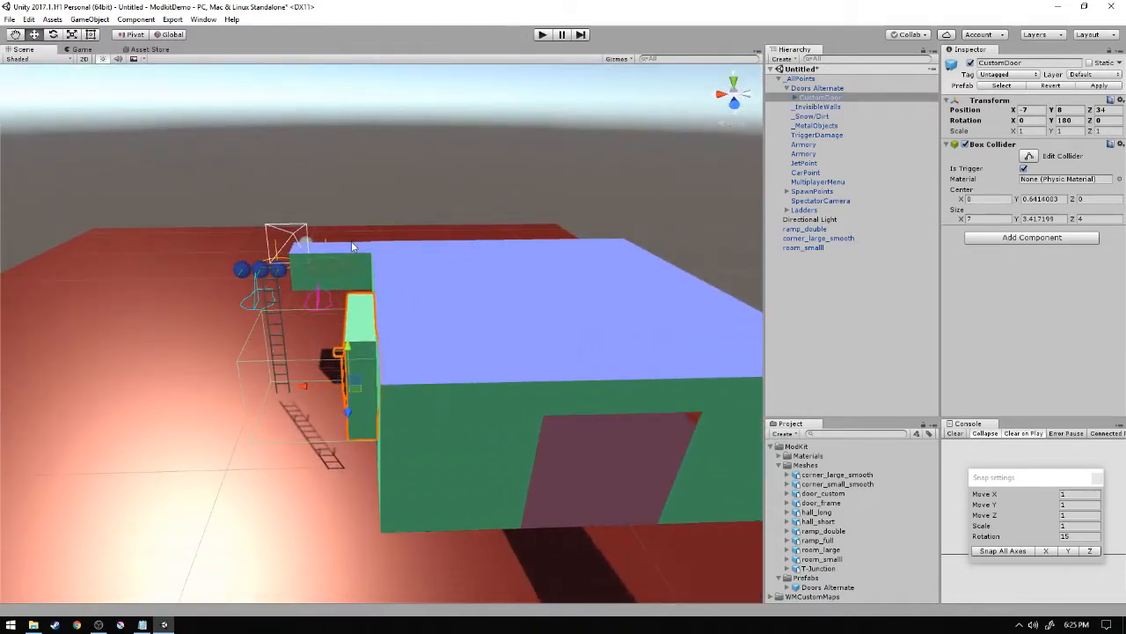
key("ctrl+d")
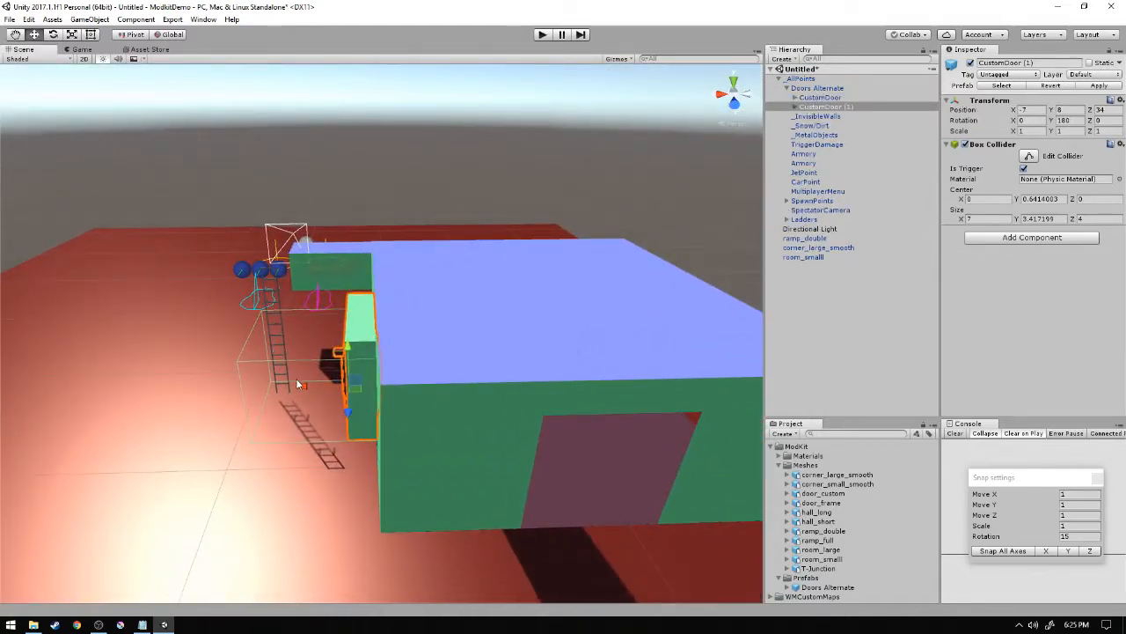
left_click_drag(303, 386, 95, 394)
right_click_drag(226, 378, 540, 397)
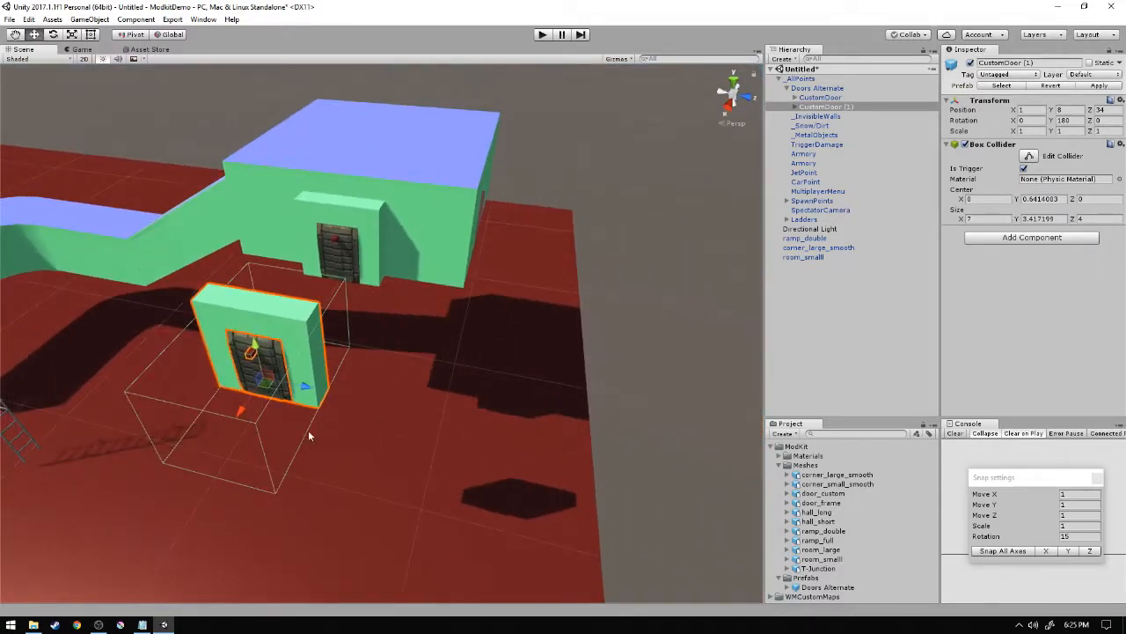
- Duplicate the copied door and place the new one beside it at X 1, Y 8, Z 40
key("ctrl+d")
left_click_drag(308, 384, 473, 426)
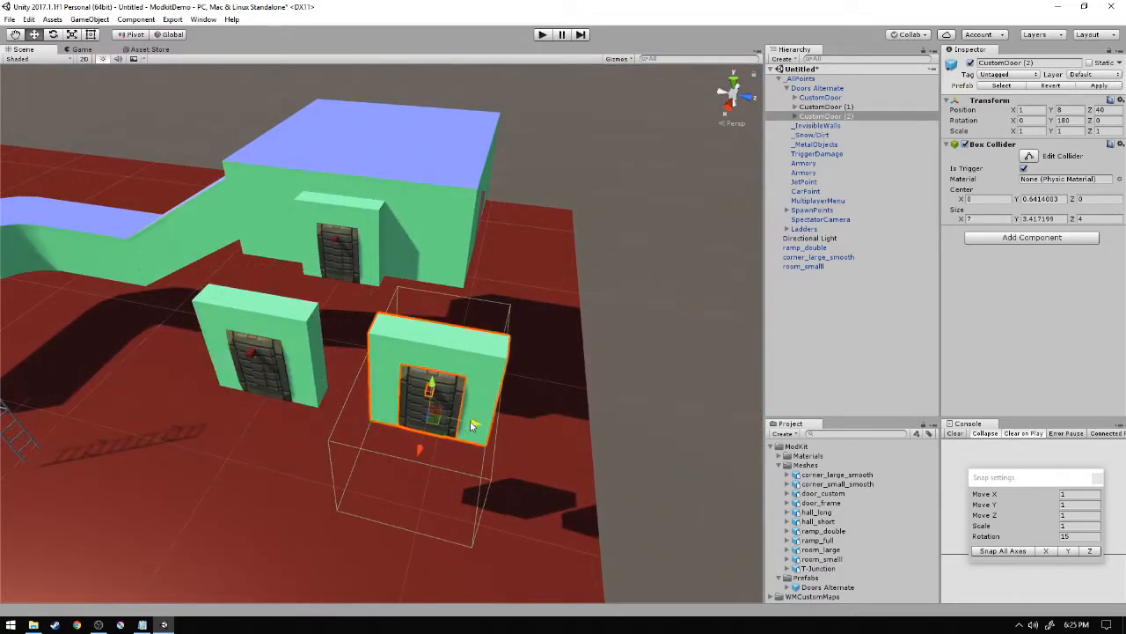
right_click_drag(480, 426, 363, 305)
- Duplicate the corner_large_smooth mesh and move the copy to X 16, Y 0, Z 16
left_click(339, 236)
right_click_drag(418, 261, 586, 308)
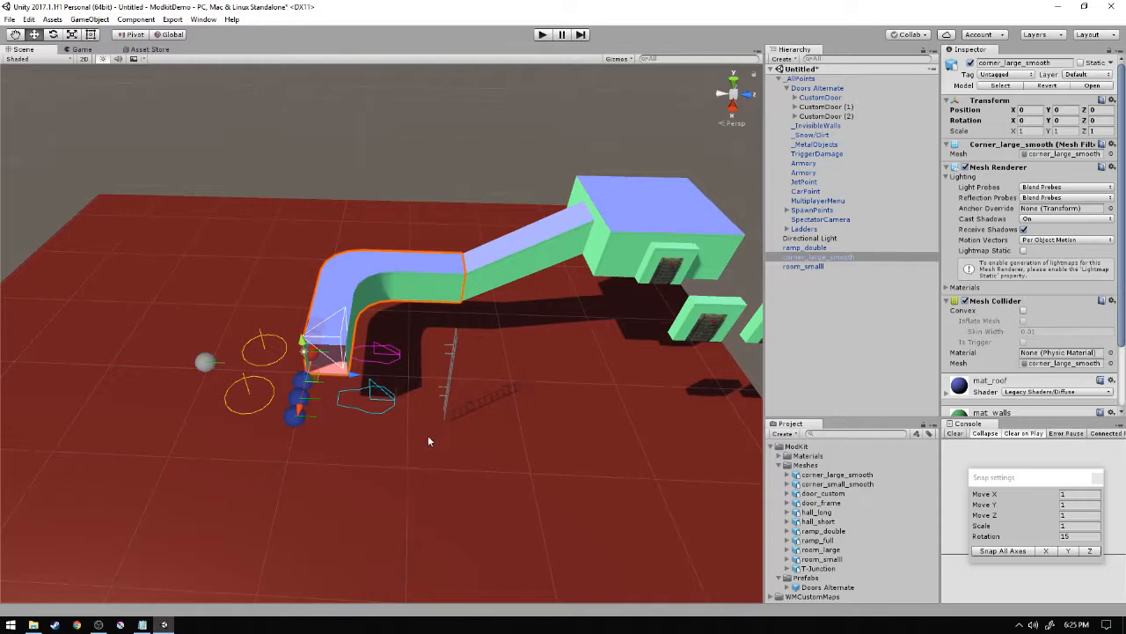
key("ctrl+d")
left_click_drag(301, 408, 628, 568)
- Rotate the copied corner to -90 degrees on Y so it joins the original corner, and check the alignment of the seam
left_click_drag(547, 582, 498, 453, "alt")
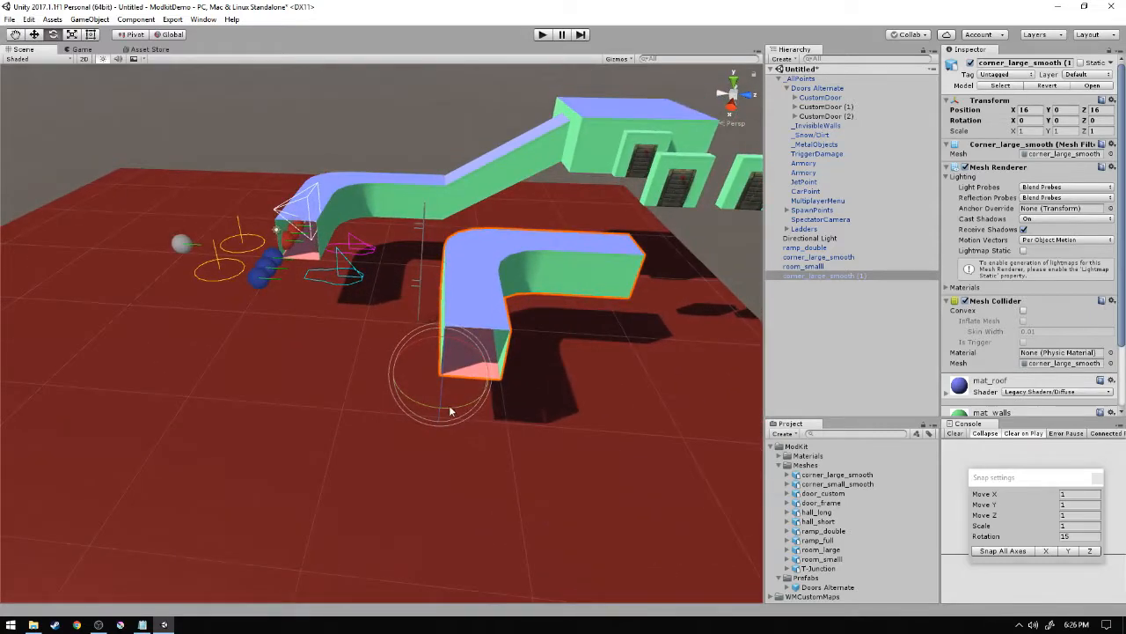
left_click_drag(451, 411, 598, 409)
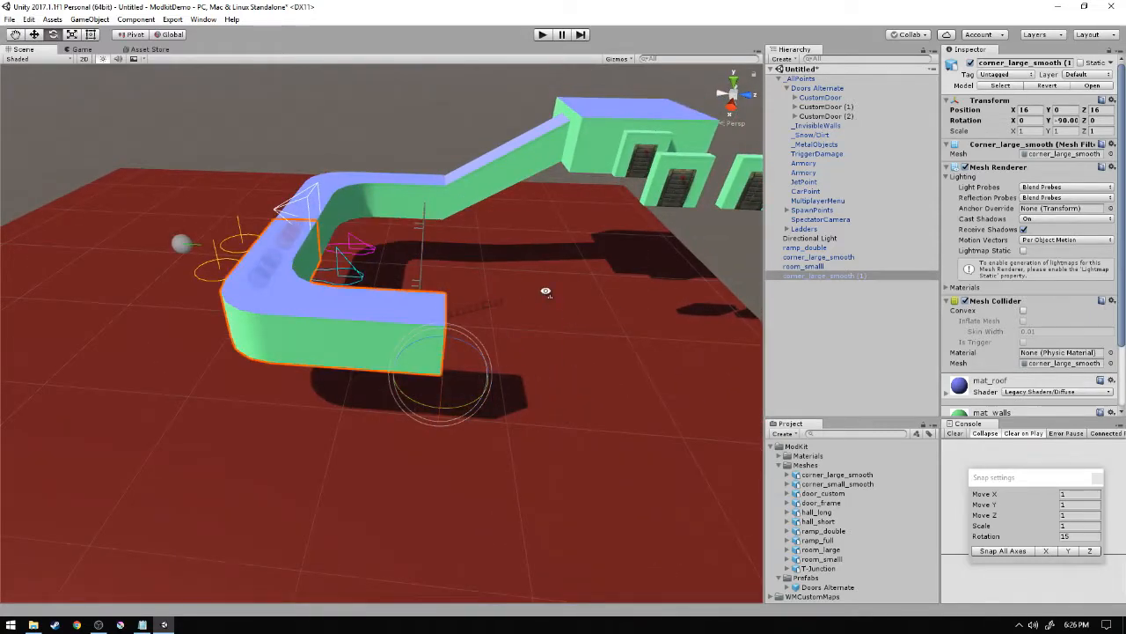
left_click_drag(546, 292, 297, 334, "alt")
key("w")
left_click_drag(262, 443, 255, 448)
left_click_drag(386, 374, 55, 431, "alt")
left_click_drag(53, 486, 19, 497)
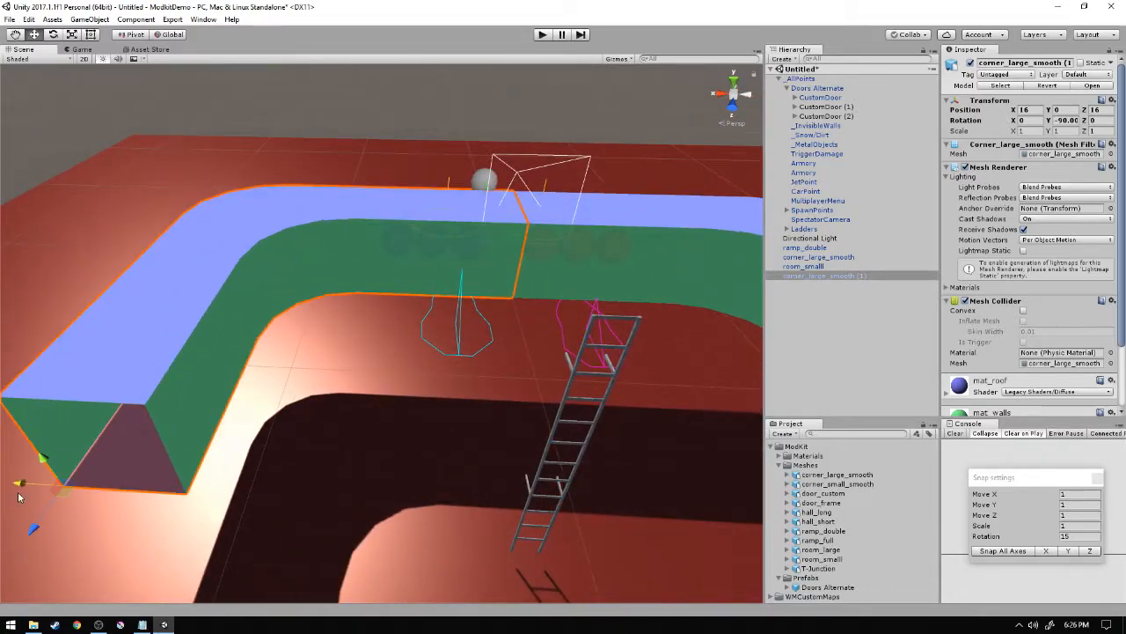
- Duplicate the second corner, rotate the copy to -180 degrees on Y and join it to the corridor's open end at Z 32
left_click(836, 474)
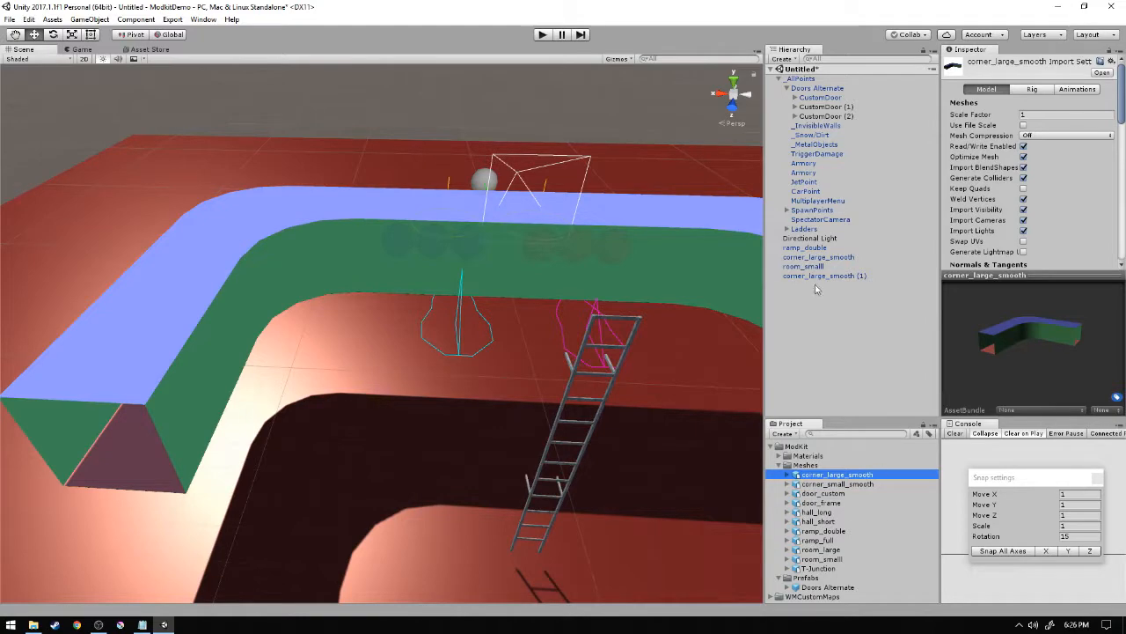
left_click(361, 249)
left_click_drag(361, 249, 479, 388, "alt")
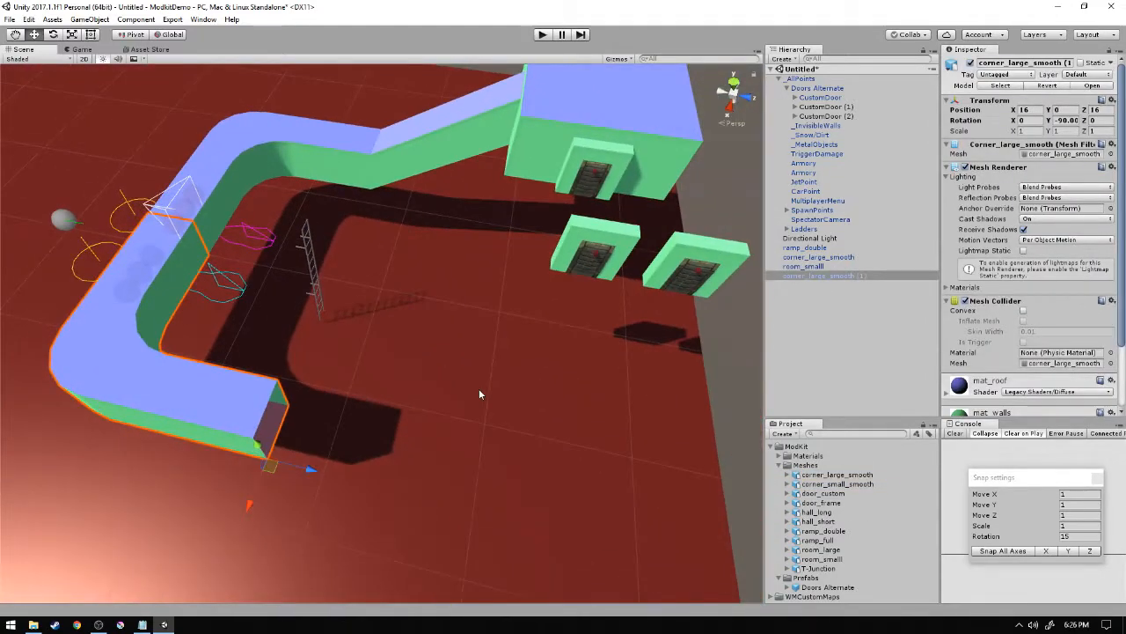
key("ctrl+d")
left_click_drag(273, 468, 516, 512)
left_click_drag(498, 549, 639, 457)
key("e")
key("w")
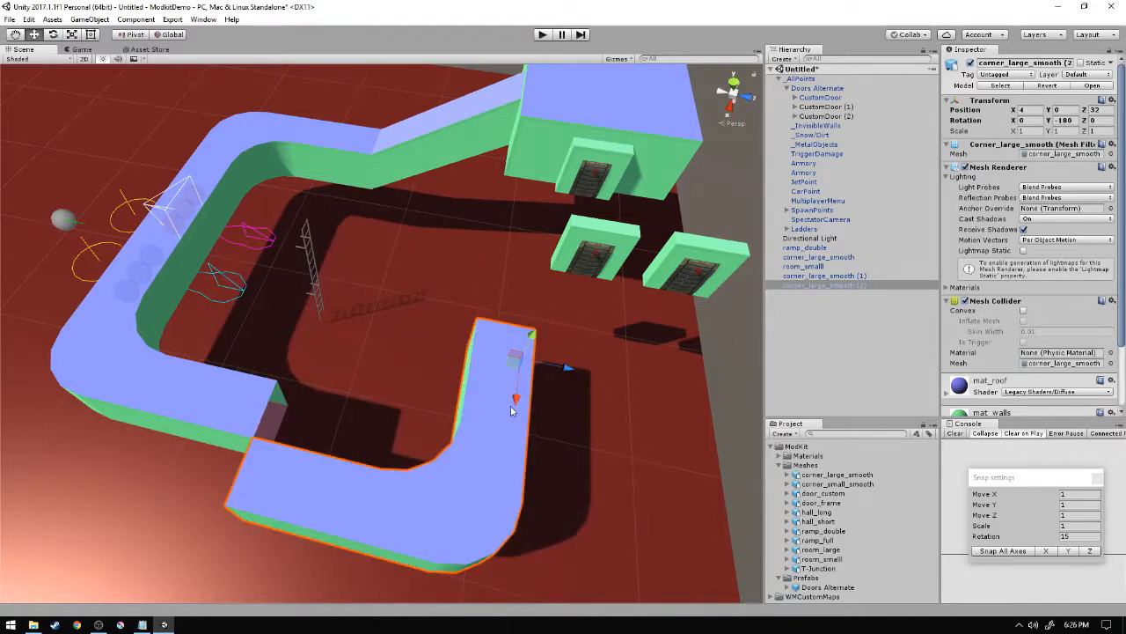
left_click_drag(512, 409, 375, 262)
- Delete the extra door CustomDoor (2) from Doors Alternate
left_click(513, 264)
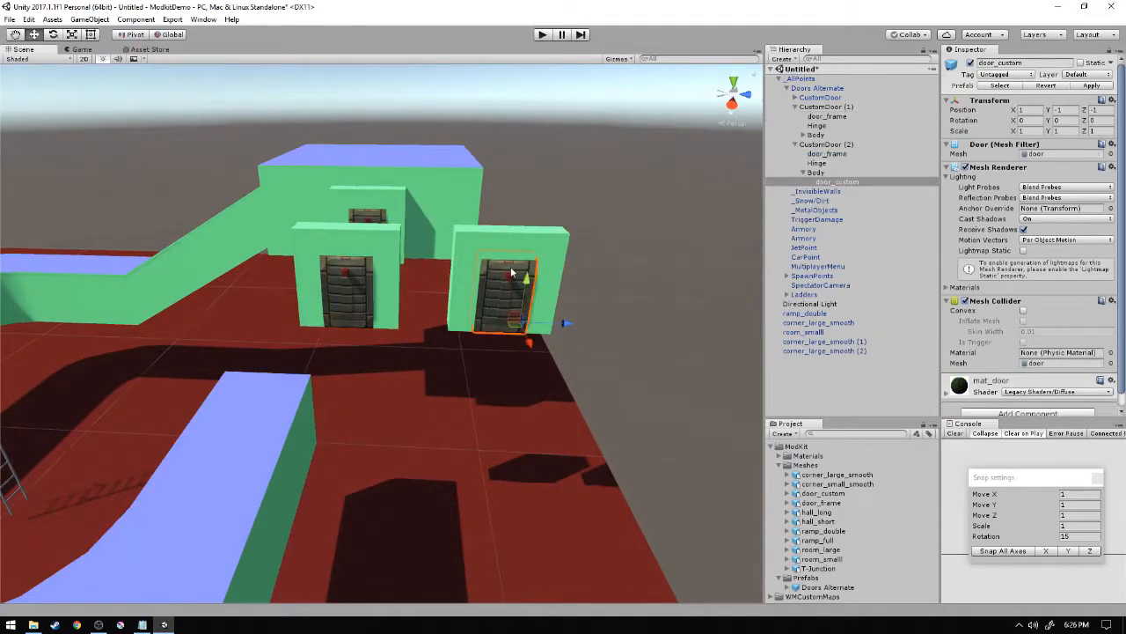
left_click(808, 88)
left_click(817, 145)
left_click(796, 144)
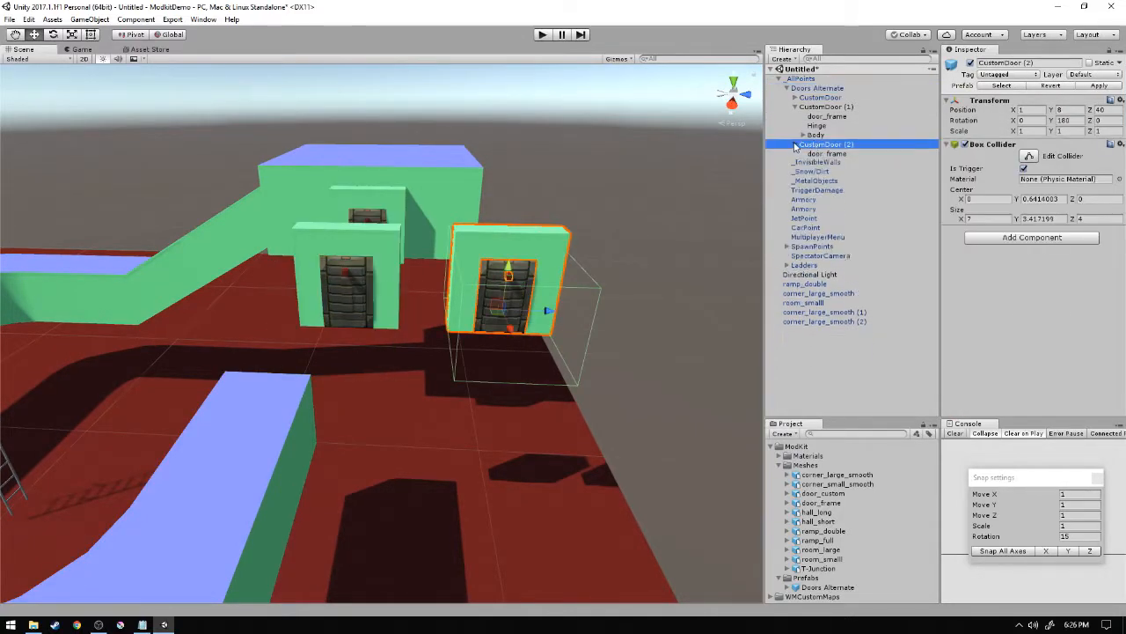
key("Delete")
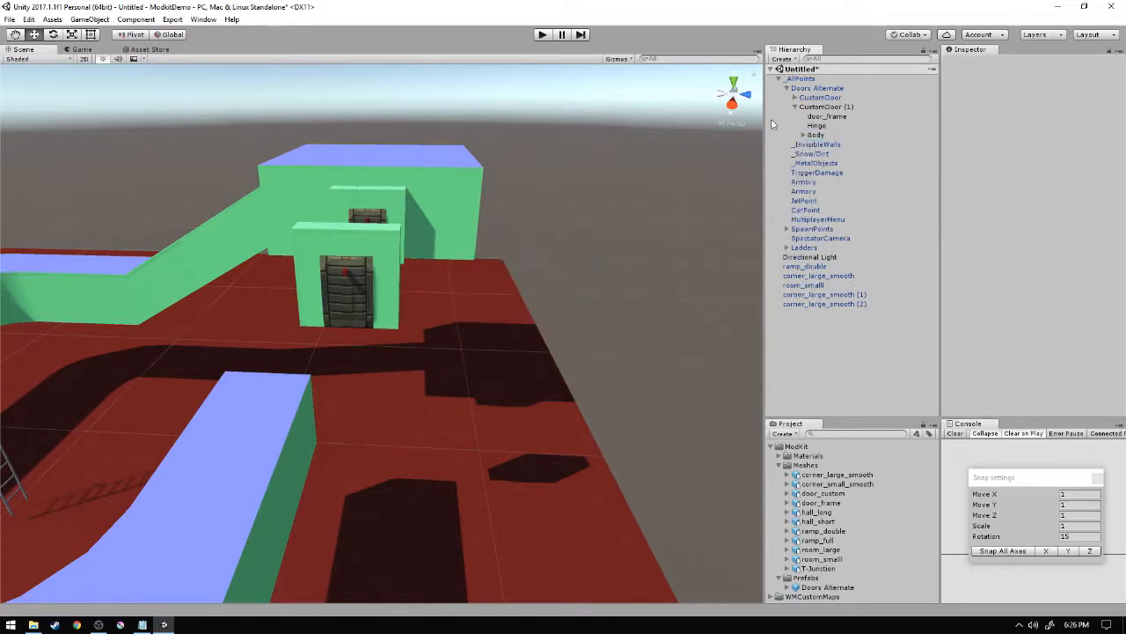
- Move CustomDoor (1) along X to the small room's opposite wall, at X -20, Y 8, Z 34, and check its fit from inside
left_click(815, 111)
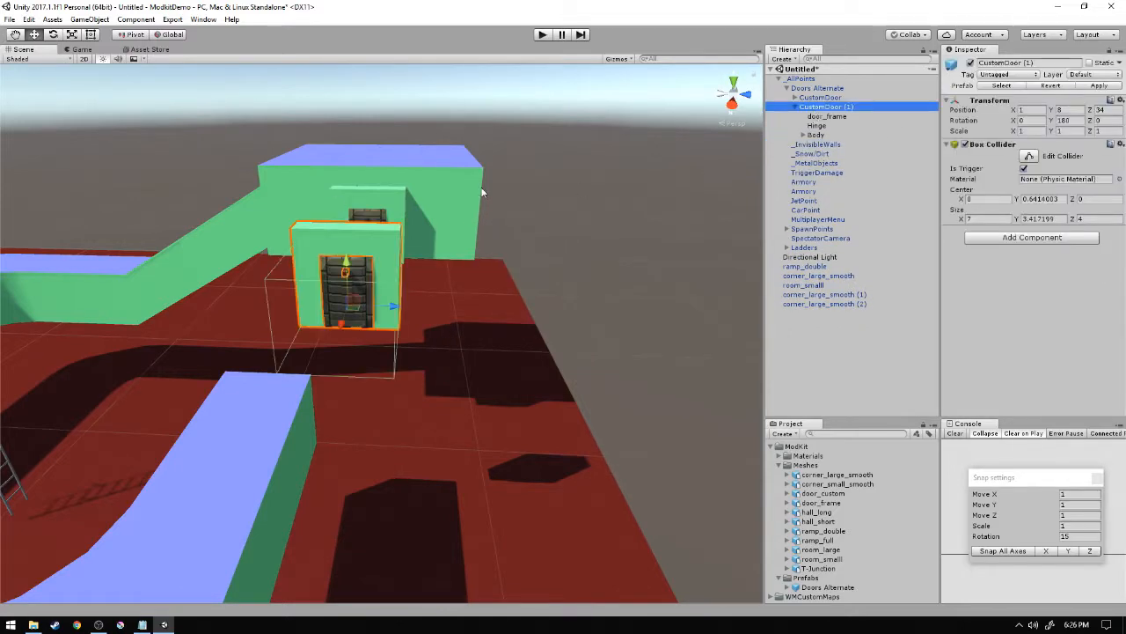
key("d")
right_click_drag(481, 189, 170, 222)
scroll(144, 302, "down", 3)
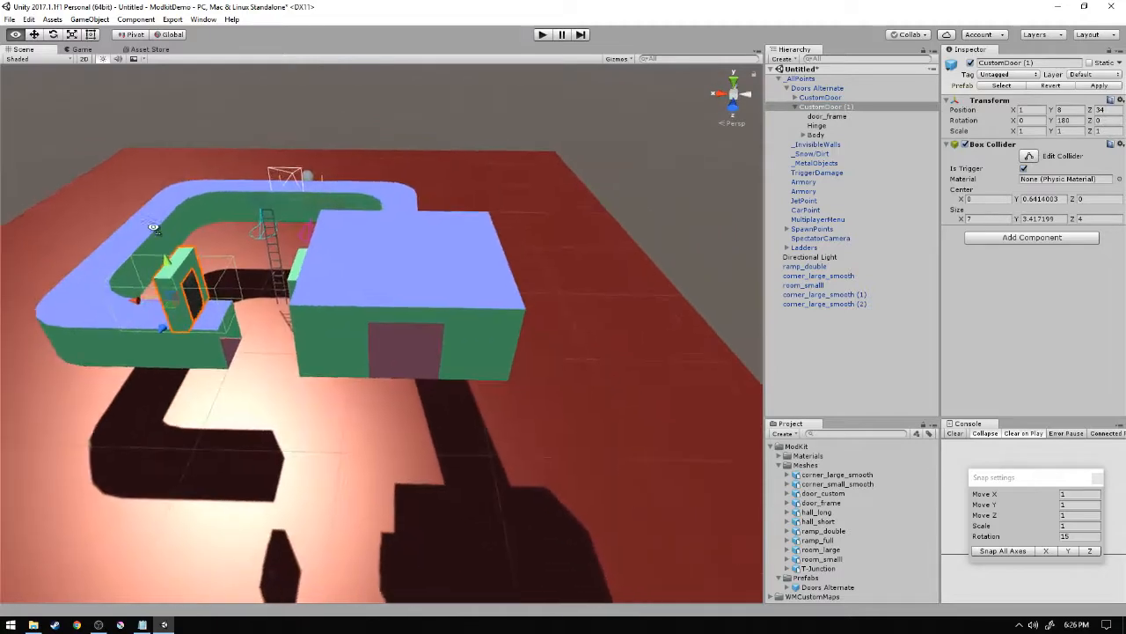
left_click_drag(131, 300, 447, 314)
right_click_drag(496, 297, 648, 220)
key("w")
key("a")
key("d")
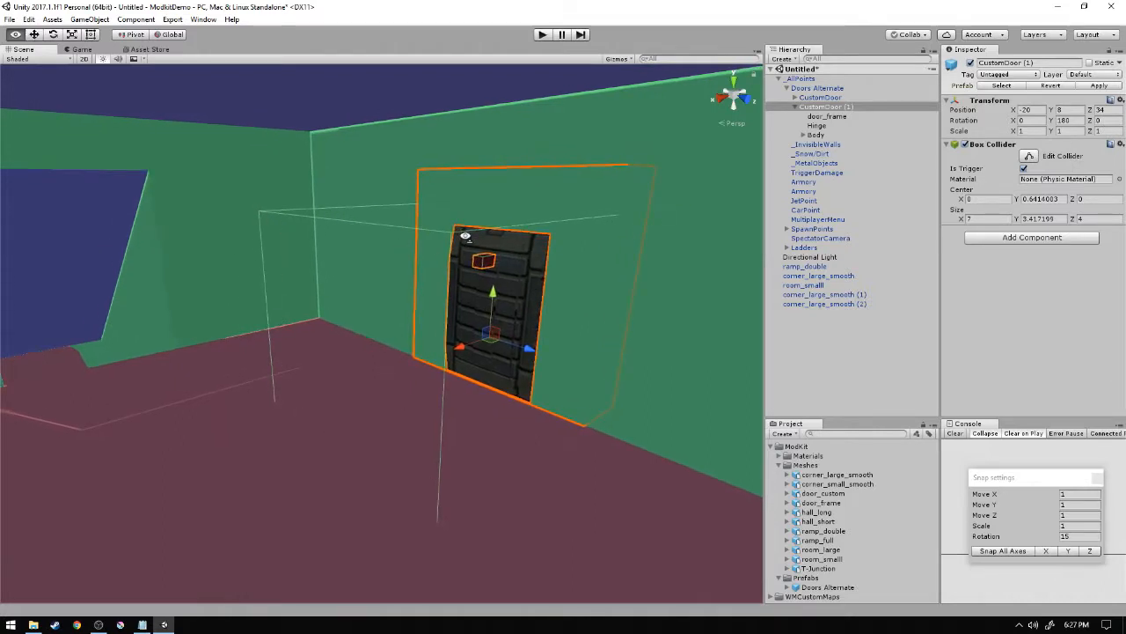
right_click_drag(465, 236, 421, 314)
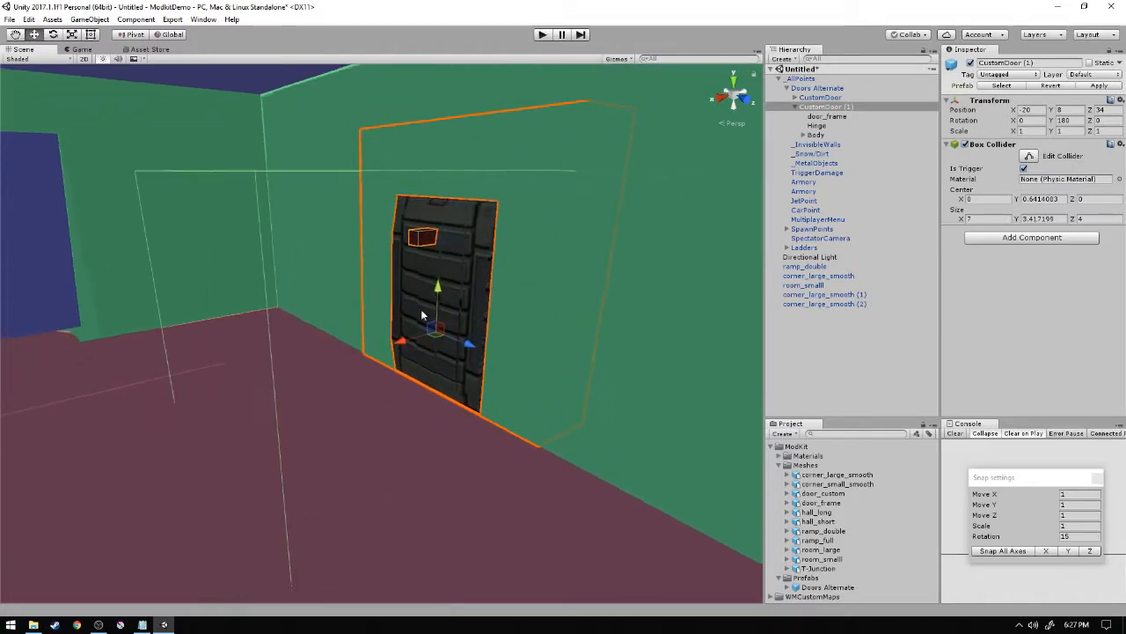
- Locate the DoorTutorial document in the Tutorials folder of WMCustomMaps
left_click(773, 447)
left_click(771, 456)
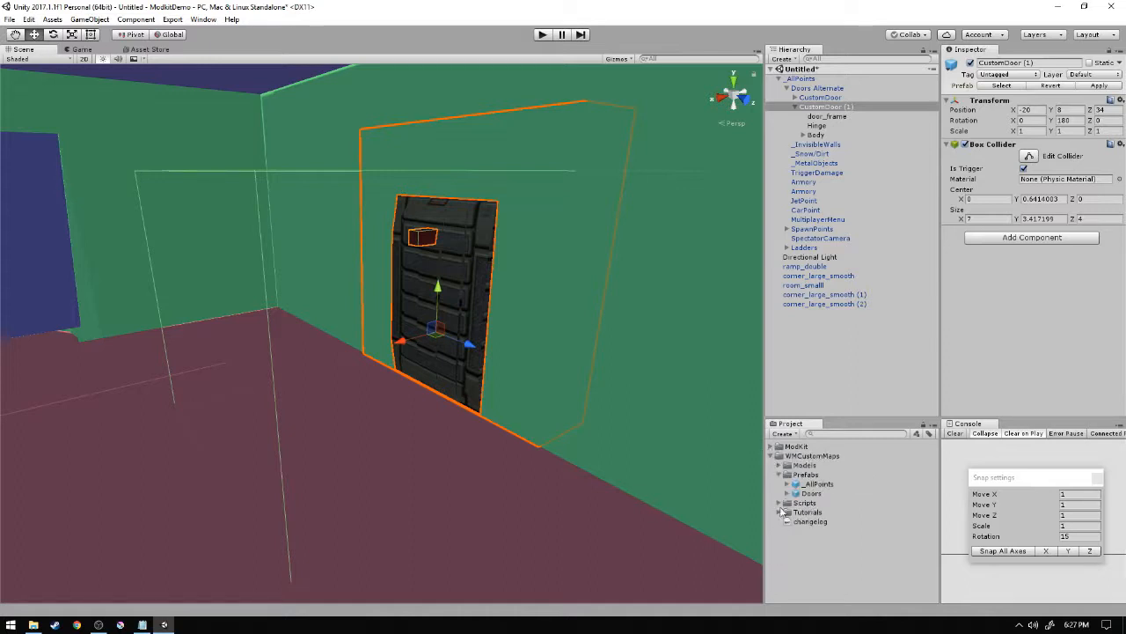
left_click(779, 512)
left_click(824, 540)
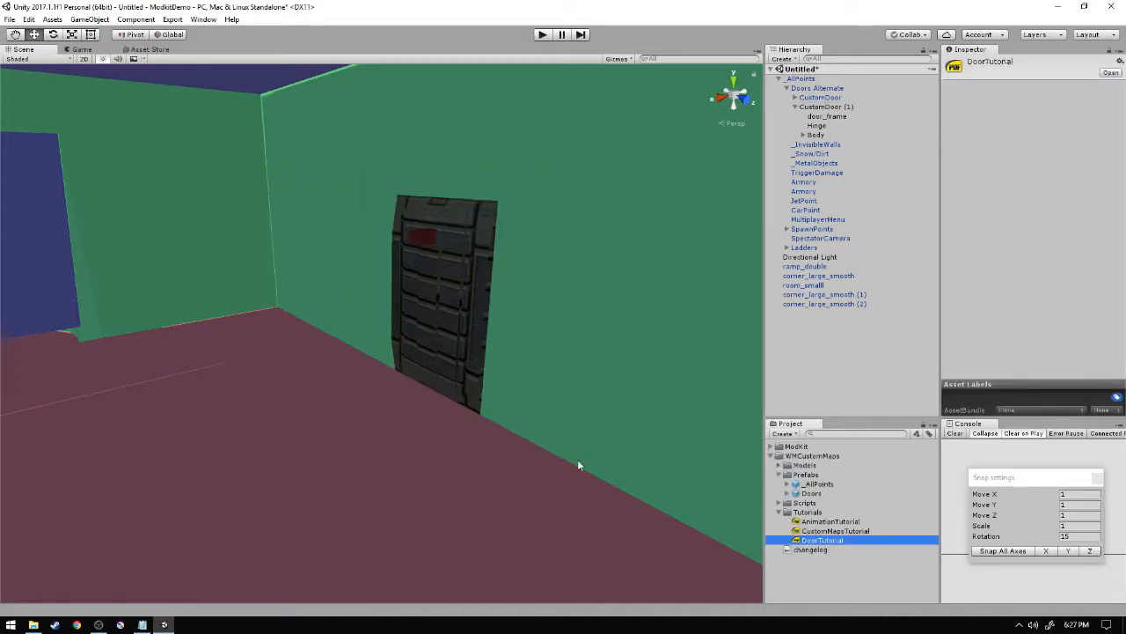
- Collapse _AllPoints in the hierarchy and add ModKit's door_frame and door_custom meshes to the scene root
left_click_drag(578, 461, 320, 378, "alt")
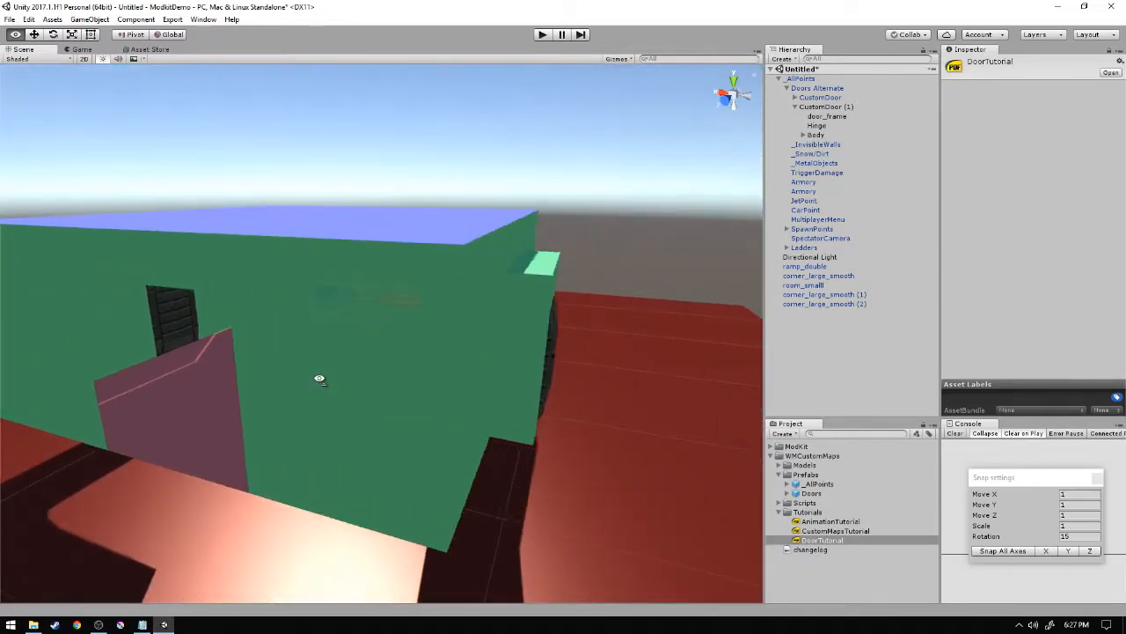
right_click_drag(319, 379, 442, 399)
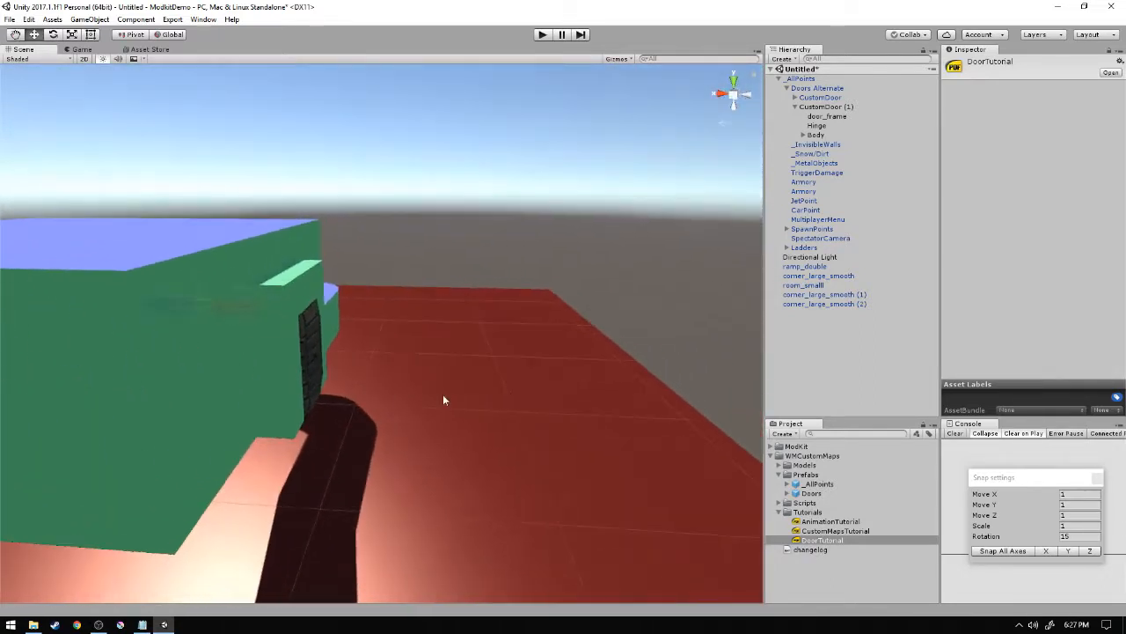
left_click(771, 456)
left_click(770, 446)
right_click_drag(421, 371, 1002, 353)
right_click_drag(450, 344, 431, 264)
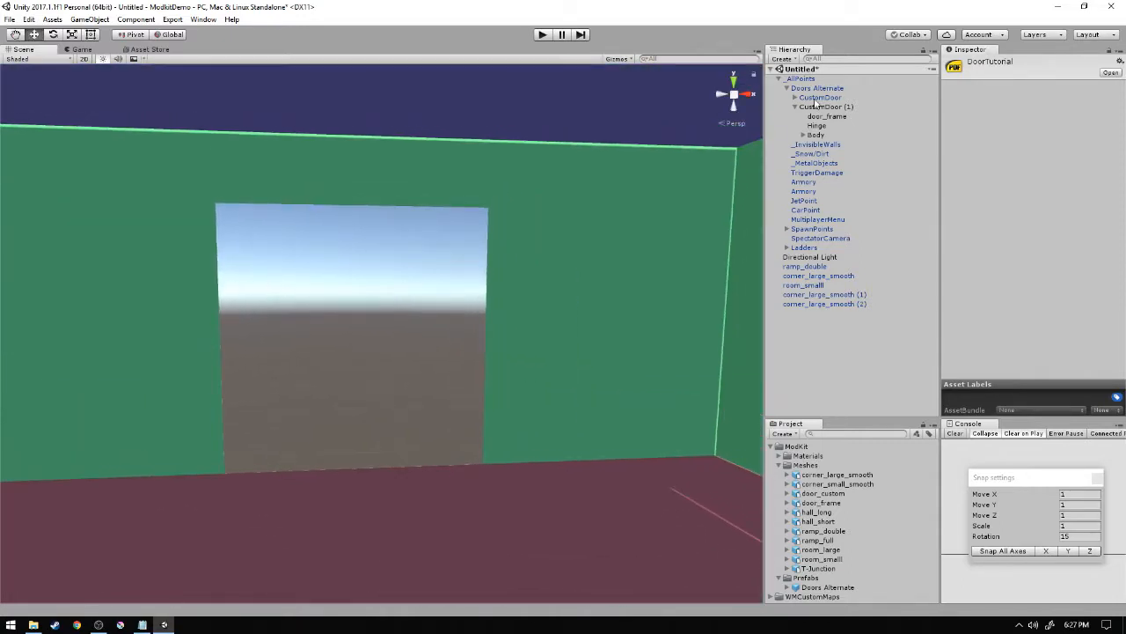
left_click(778, 80)
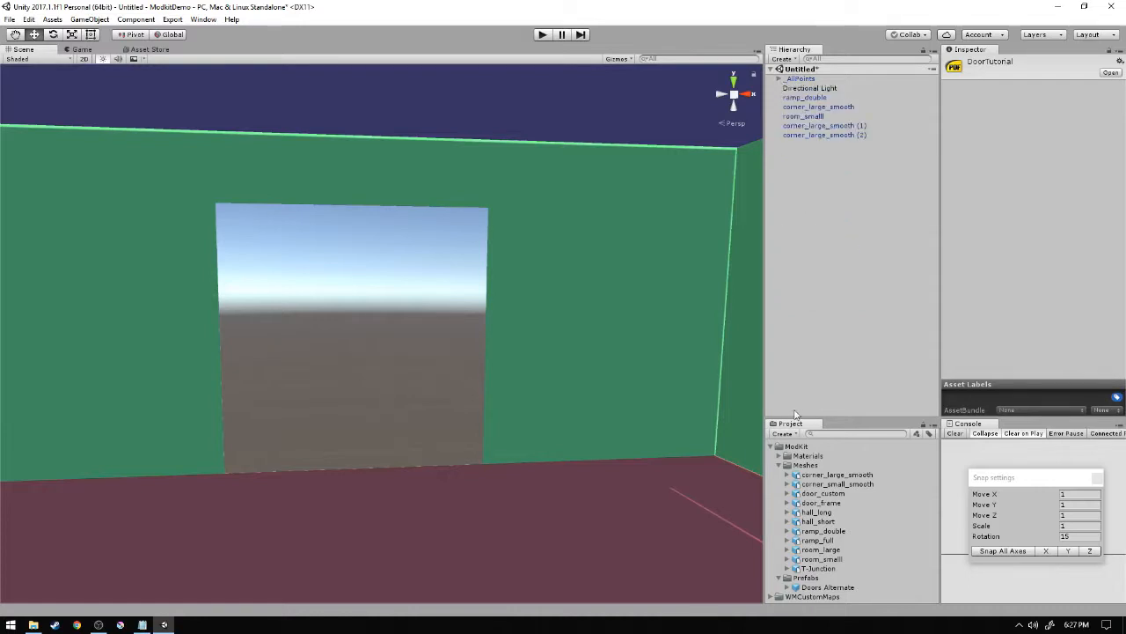
double_click(827, 505)
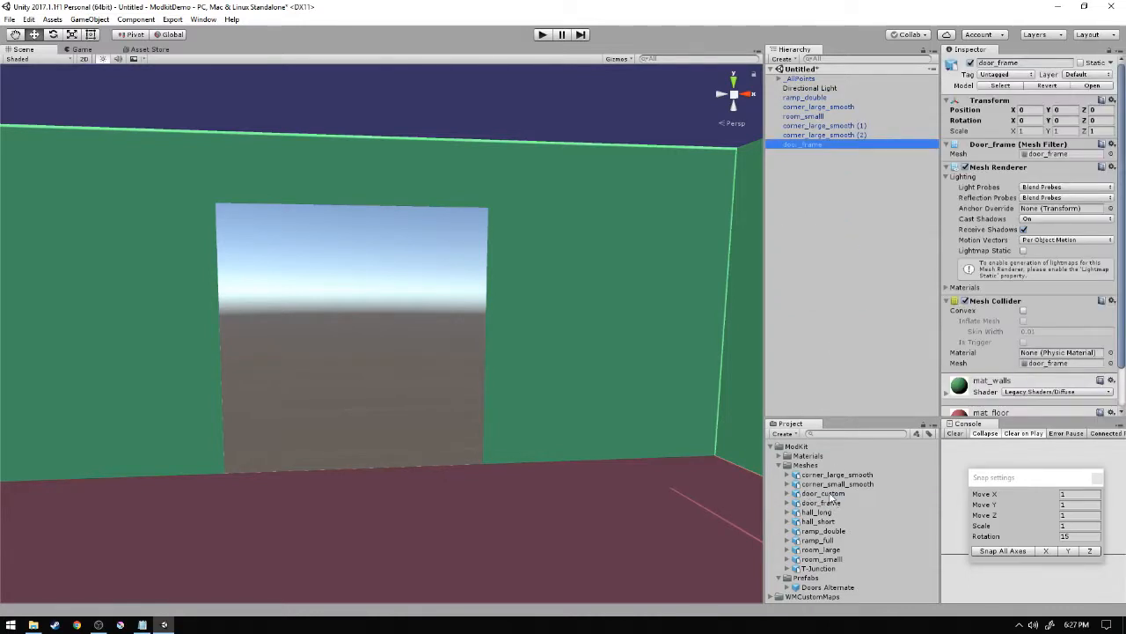
left_click_drag(828, 494, 869, 325)
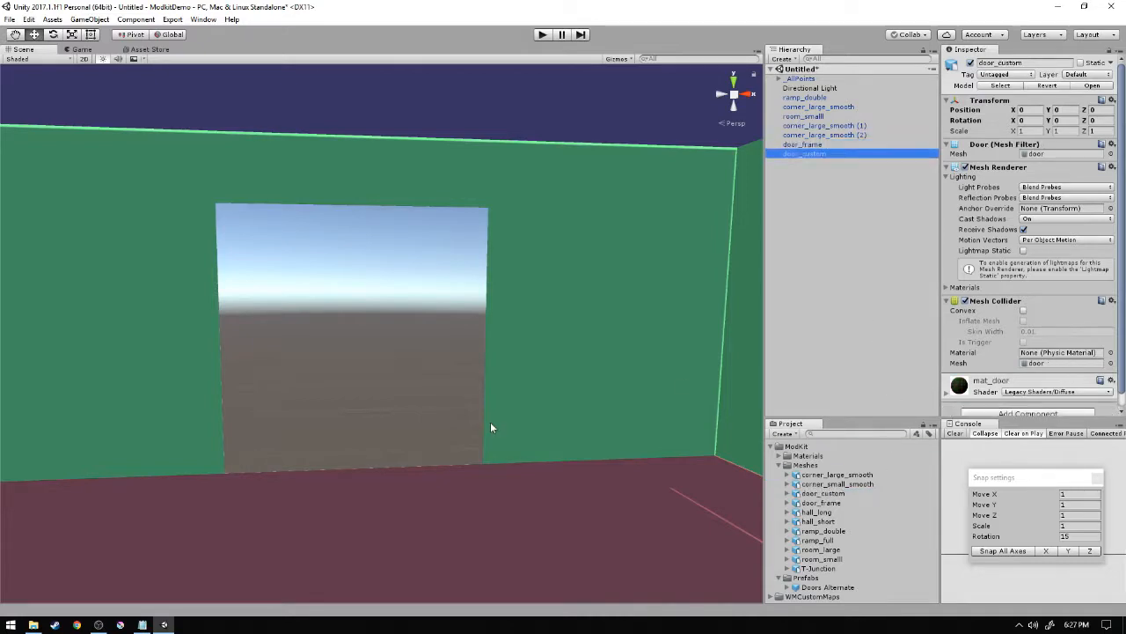
- Select the door_frame and door_custom together and raise them above the corridor to Y 7
key("f")
left_click_drag(591, 407, 686, 363, "alt")
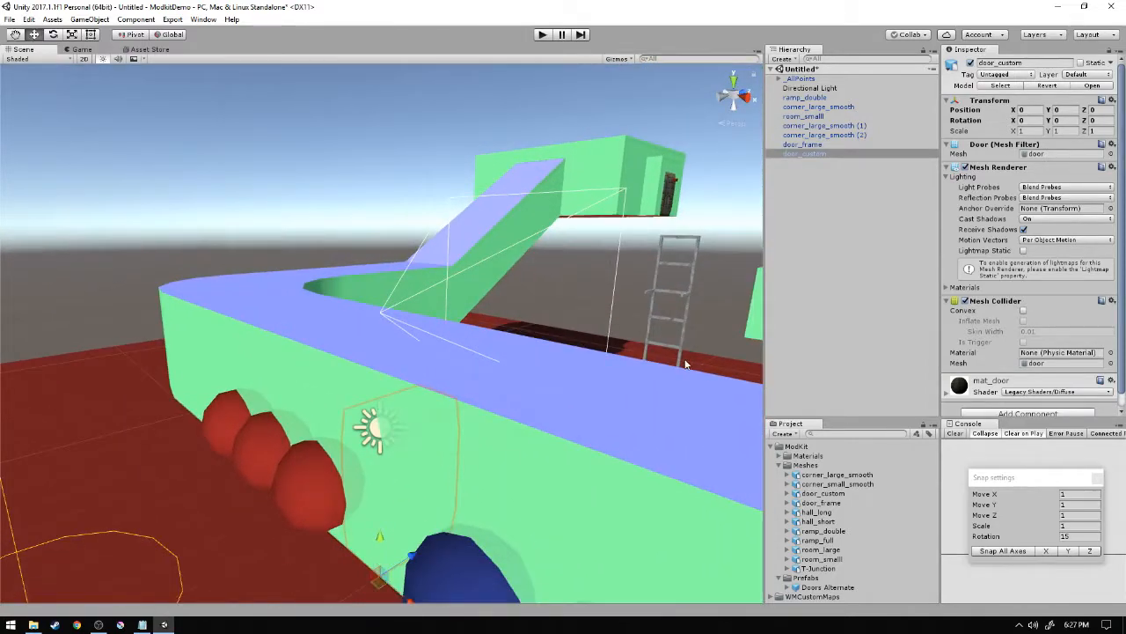
left_click(818, 146, "ctrl")
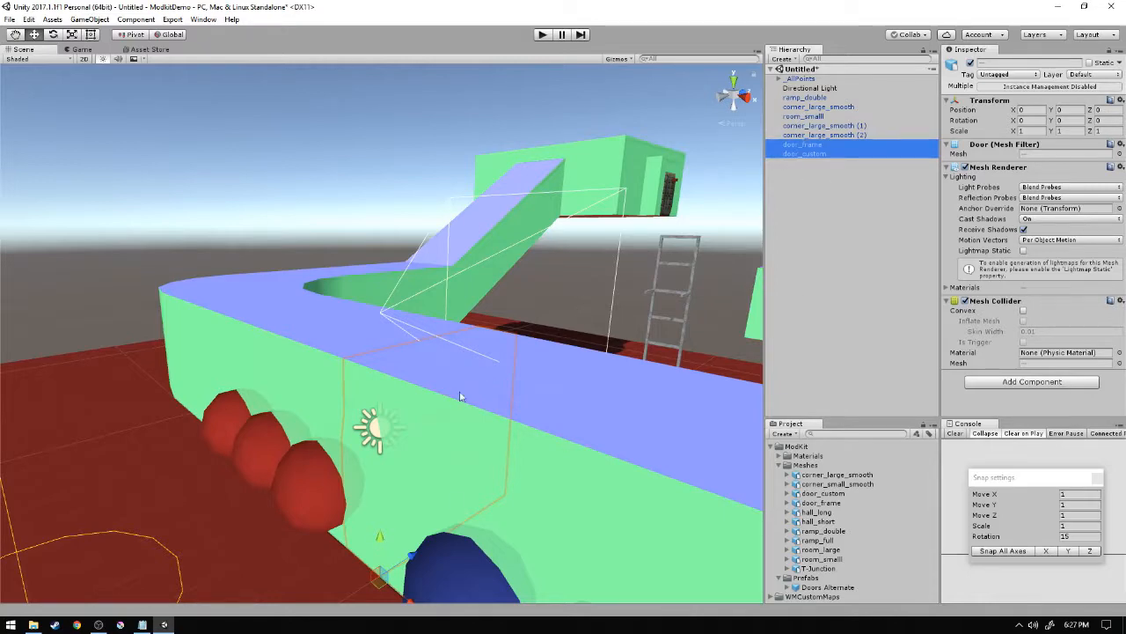
left_click_drag(379, 540, 419, 220)
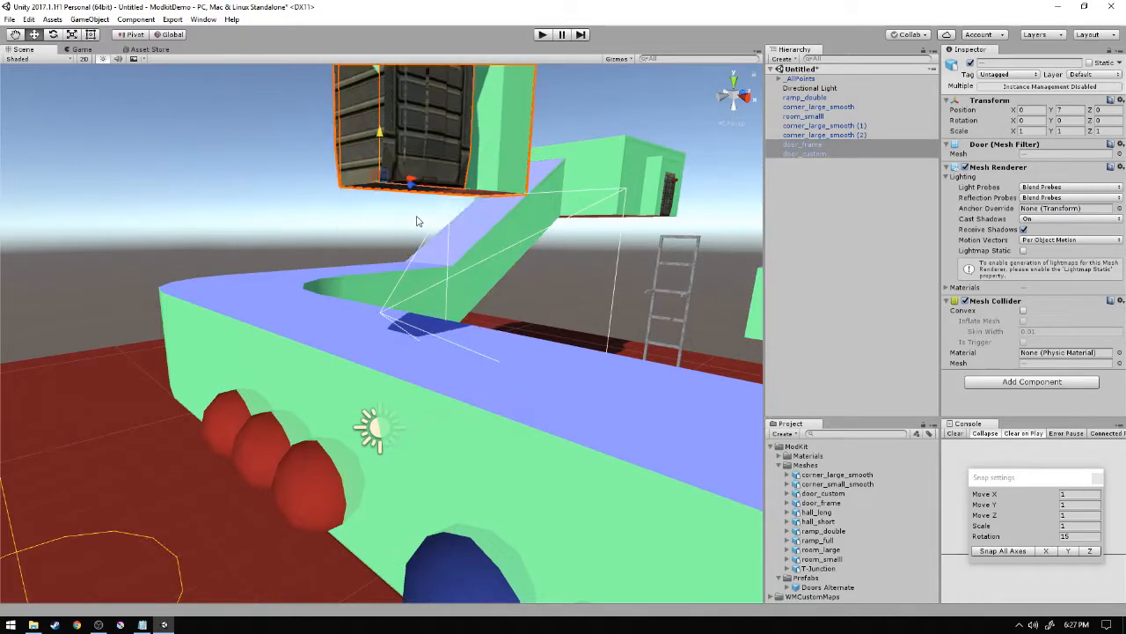
right_click_drag(419, 220, 466, 252)
right_click_drag(316, 265, 370, 260)
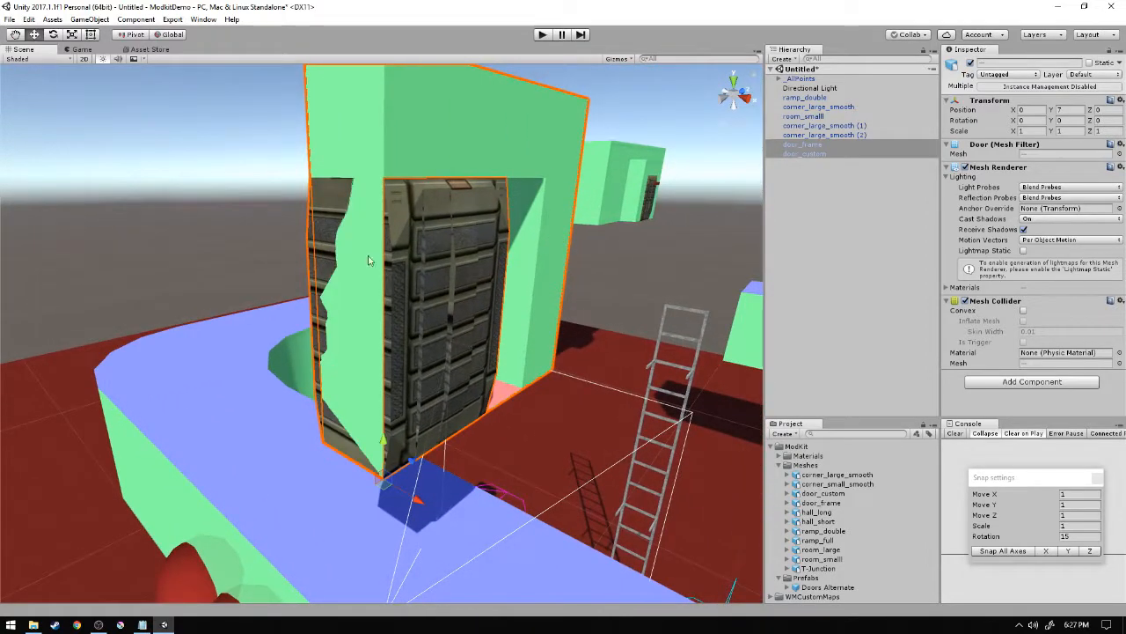
- Shift the door_custom mesh into the middle of the door_frame opening and select both meshes together
left_click(442, 281)
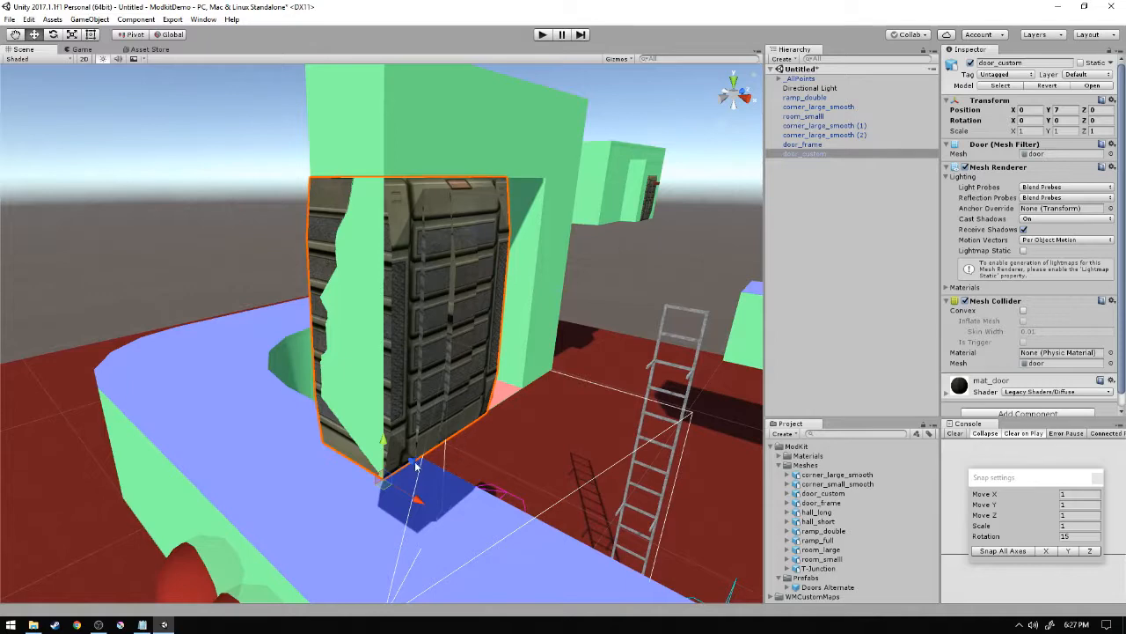
left_click_drag(437, 454, 461, 437, "ctrl")
right_click_drag(460, 345, 351, 298)
left_click_drag(245, 257, 485, 432)
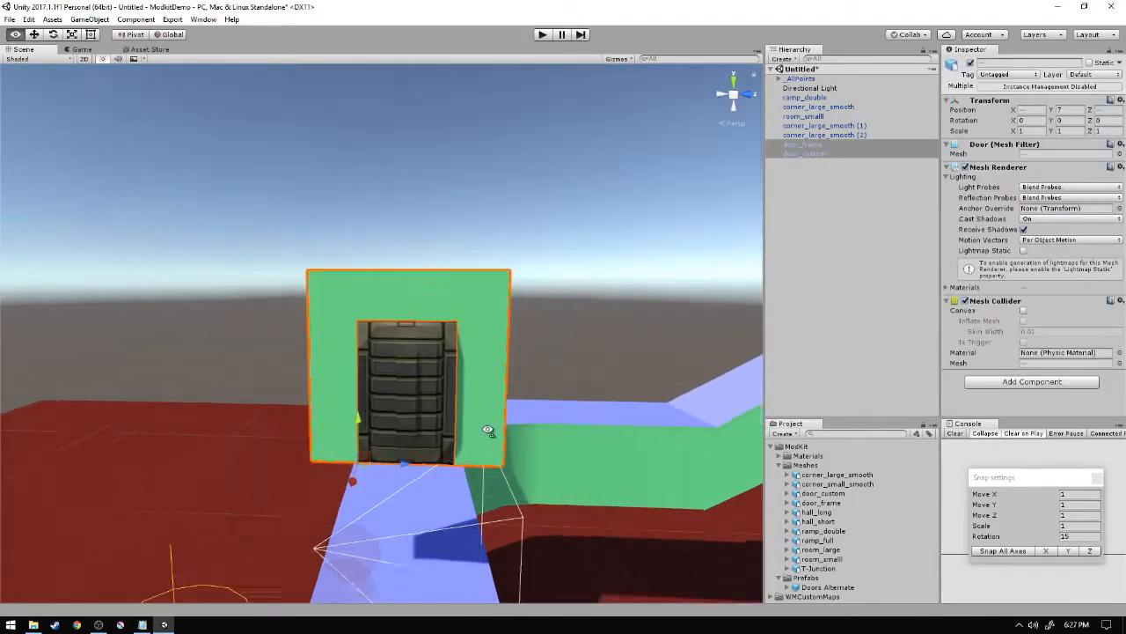
right_click_drag(484, 432, 284, 431)
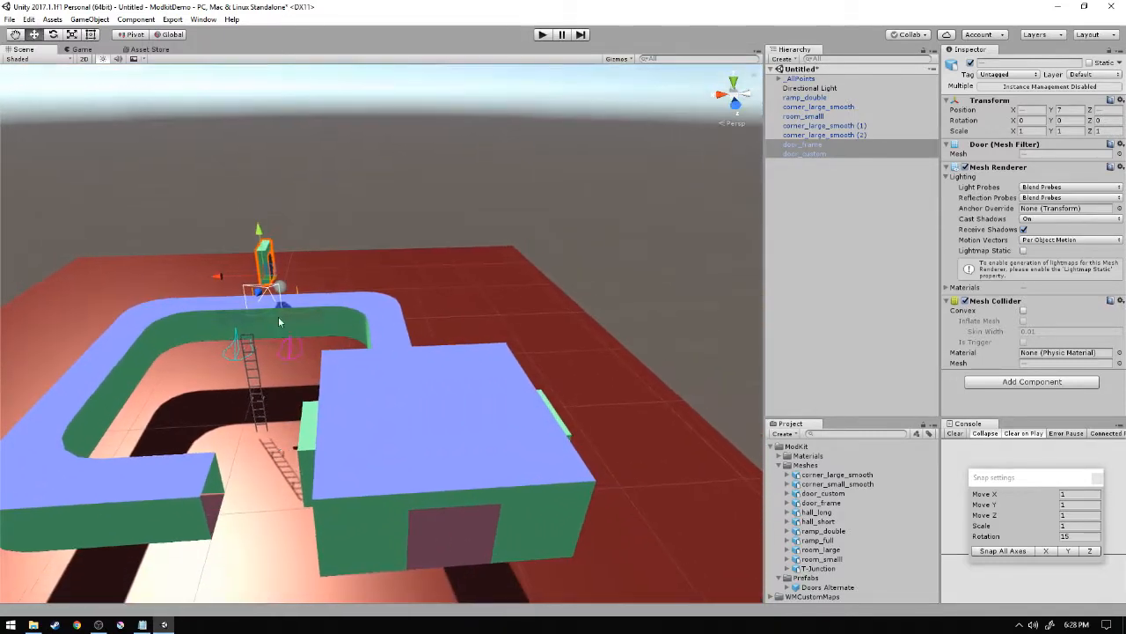
- Delete the raised door_frame and door_custom, and place fresh copies of both meshes in front of the small room's open doorway
key("Delete")
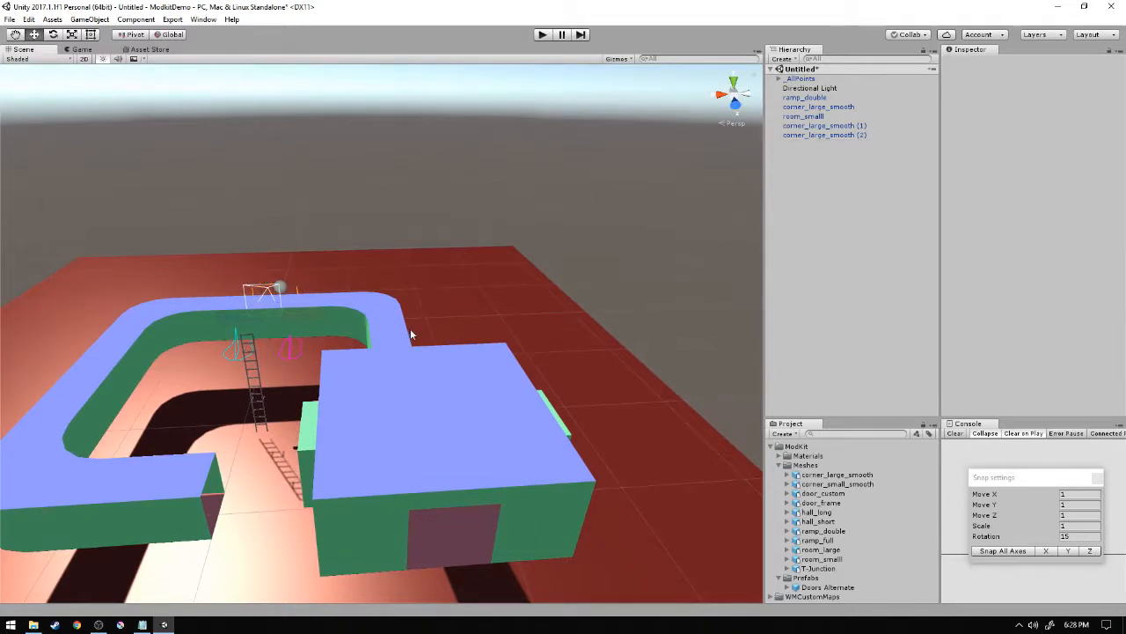
right_click_drag(517, 329, 556, 300)
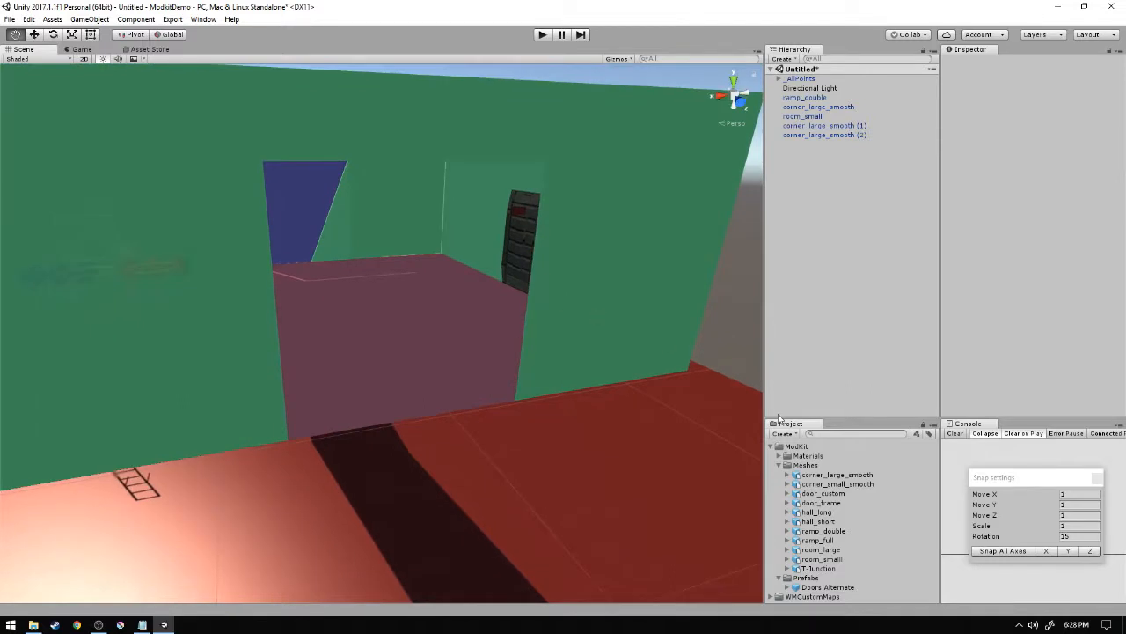
left_click(833, 533)
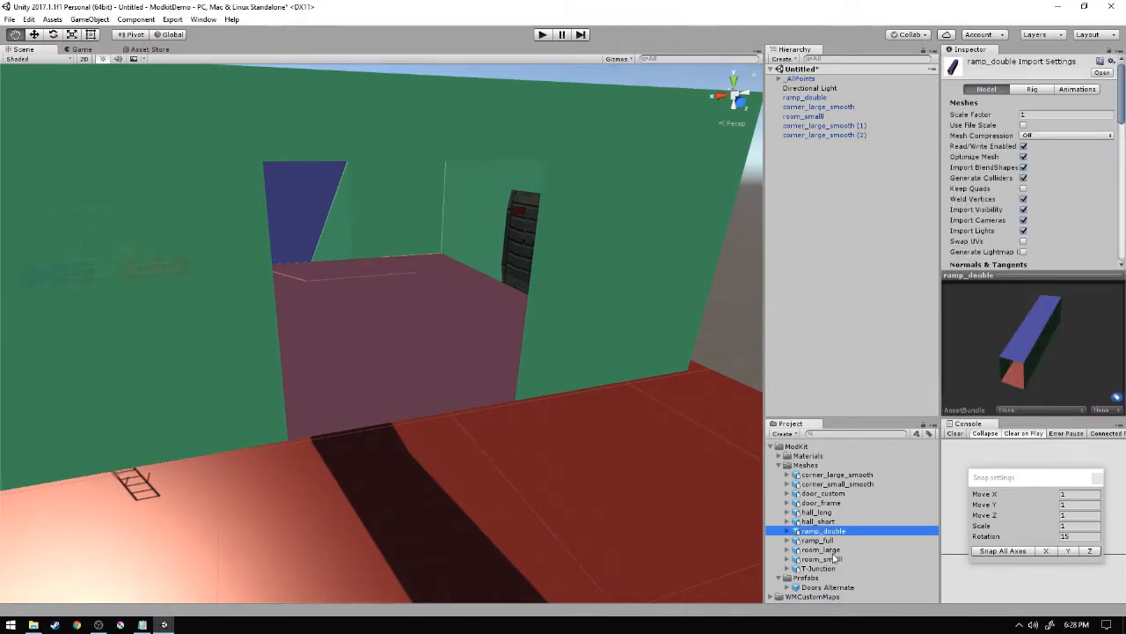
left_click(825, 495)
left_click(828, 505, "ctrl")
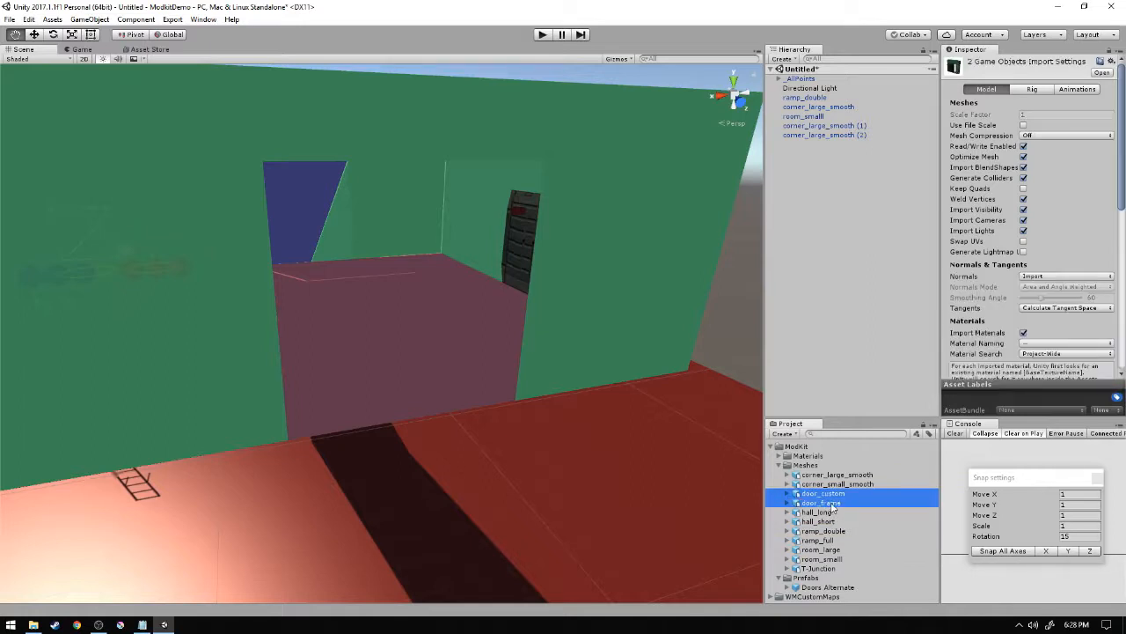
left_click_drag(829, 507, 410, 453)
key("f")
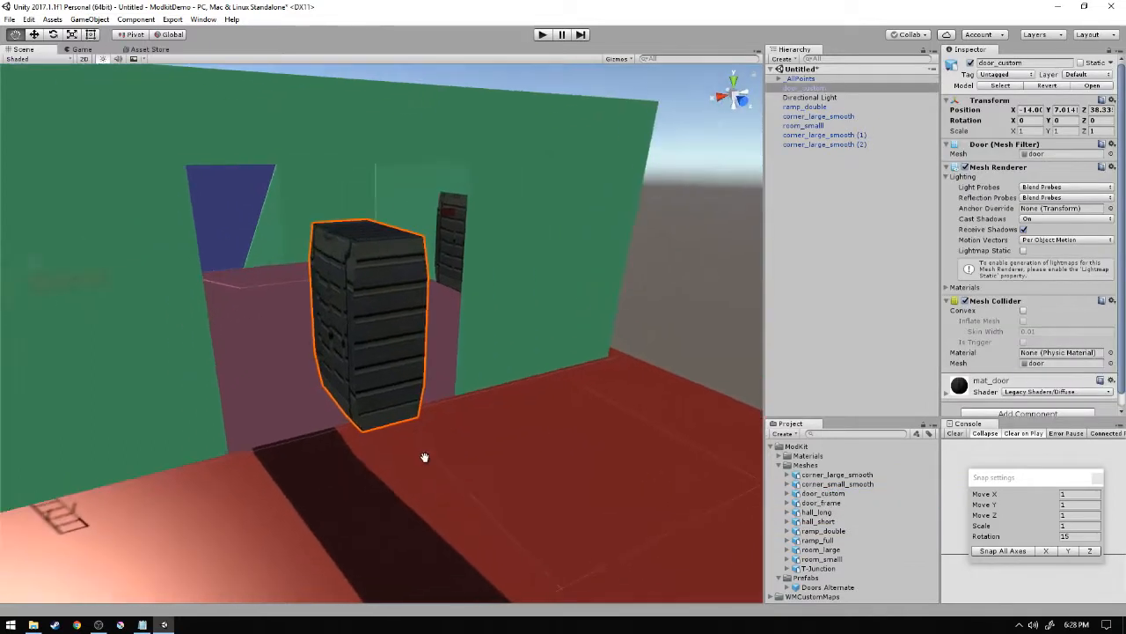
left_click_drag(834, 508, 252, 396)
left_click_drag(551, 447, 520, 445, "alt")
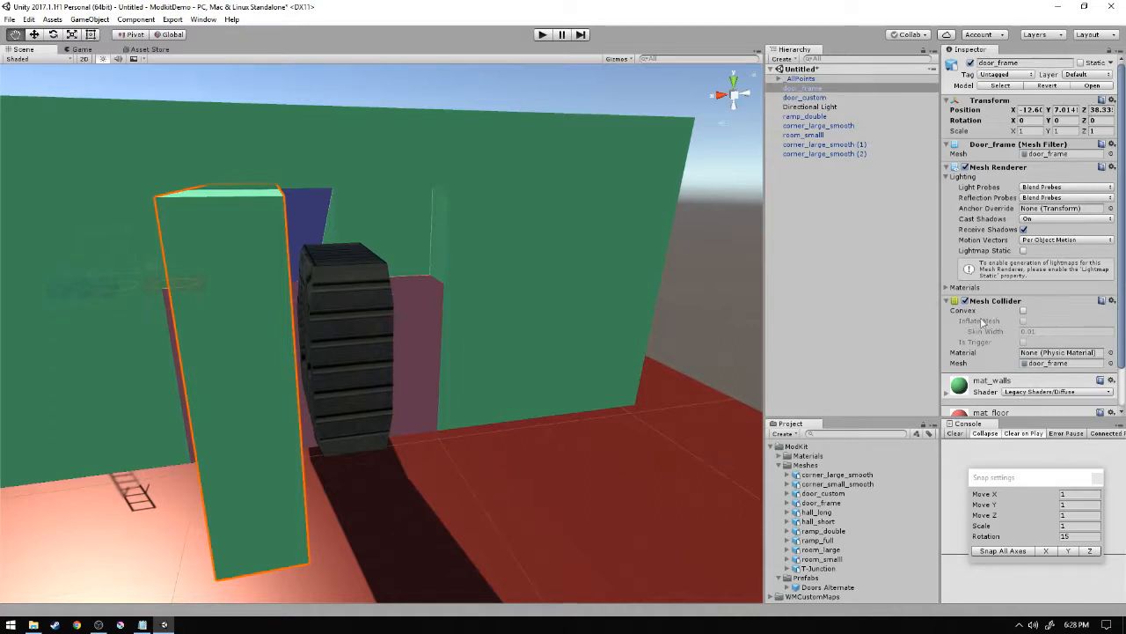
- Snap the new door_frame and door_custom to the grid on all axes, one after the other
left_click(989, 485)
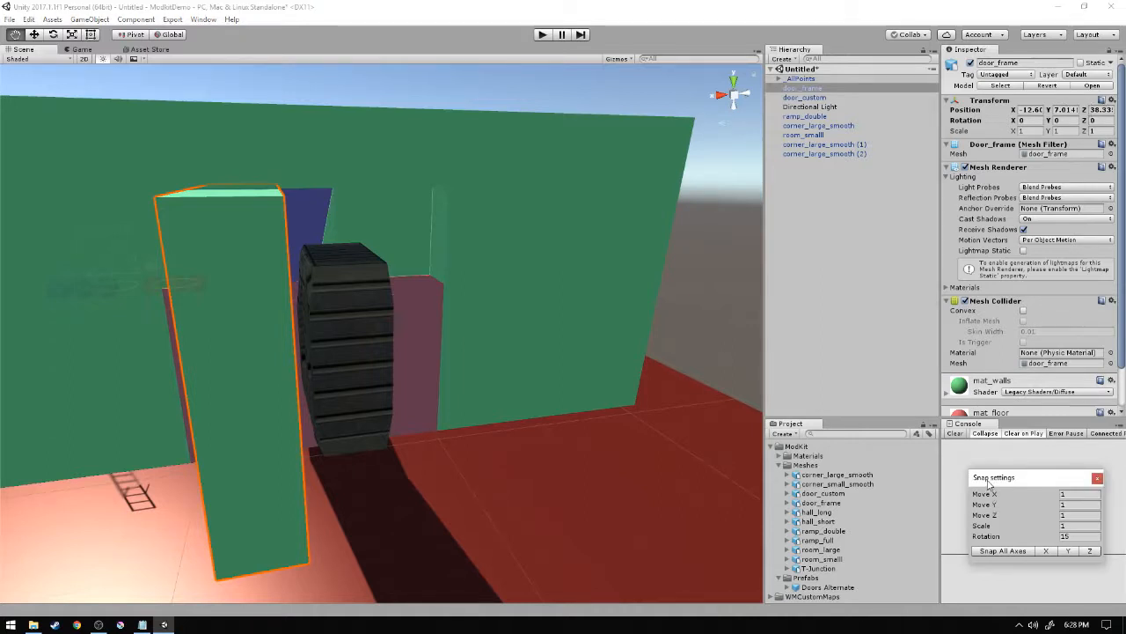
left_click(1000, 550)
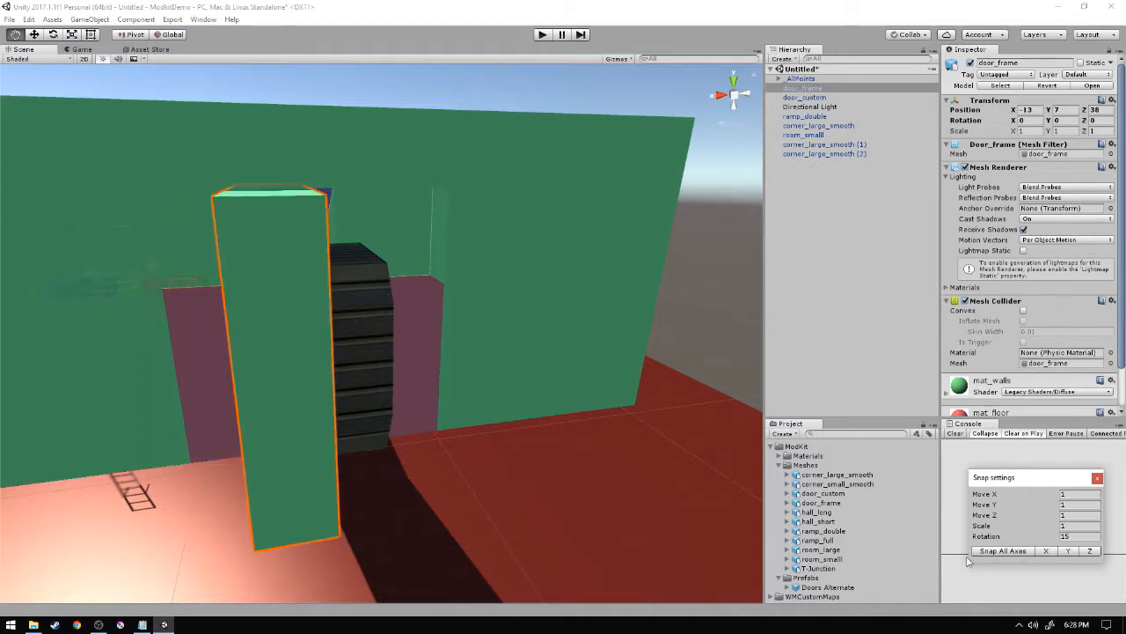
left_click(362, 340)
left_click_drag(387, 350, 406, 358)
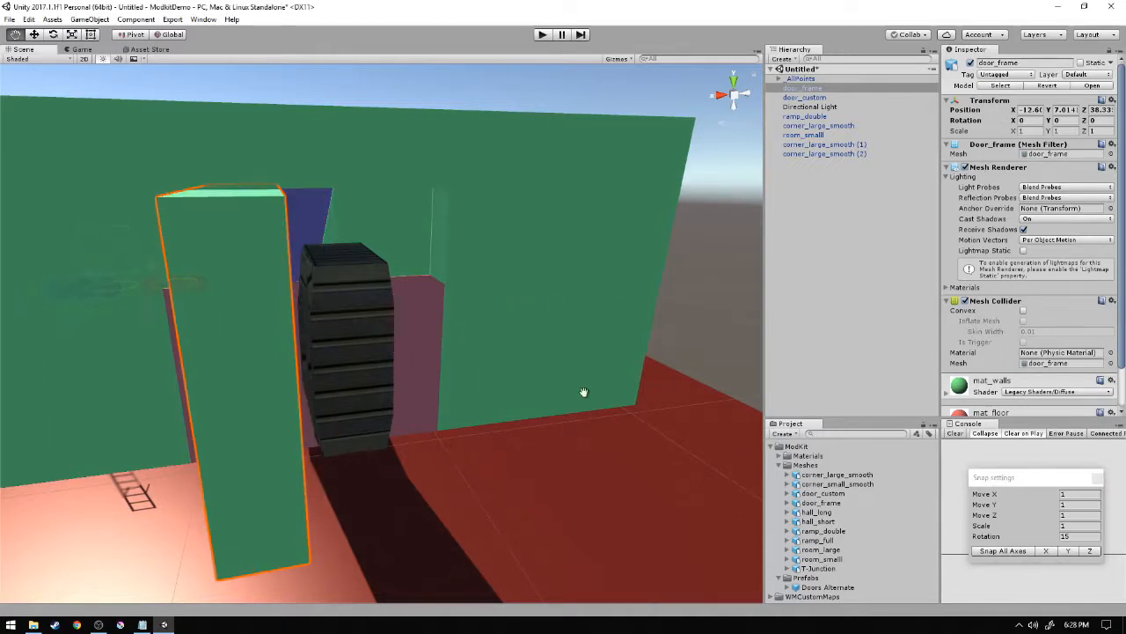
left_click(1001, 551)
left_click_drag(694, 523, 807, 139, "alt")
left_click(805, 98)
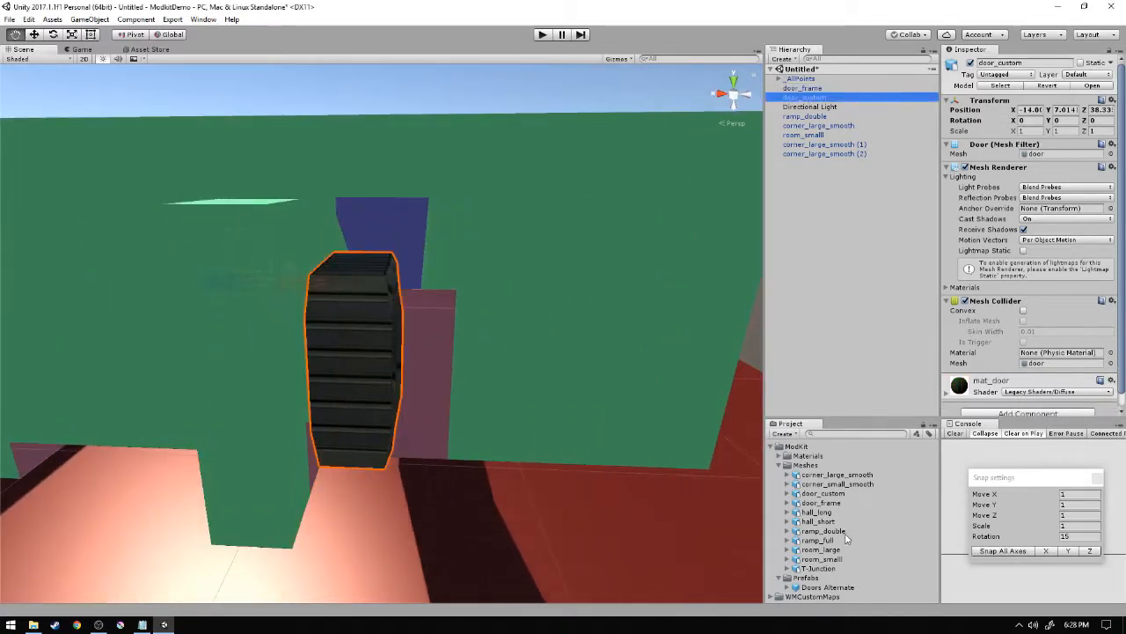
left_click(1001, 552)
- Move door_custom into the door_frame opening at X -13, Z 39, and rotate both meshes together to -90 about Y
left_click_drag(374, 479, 334, 454, "alt")
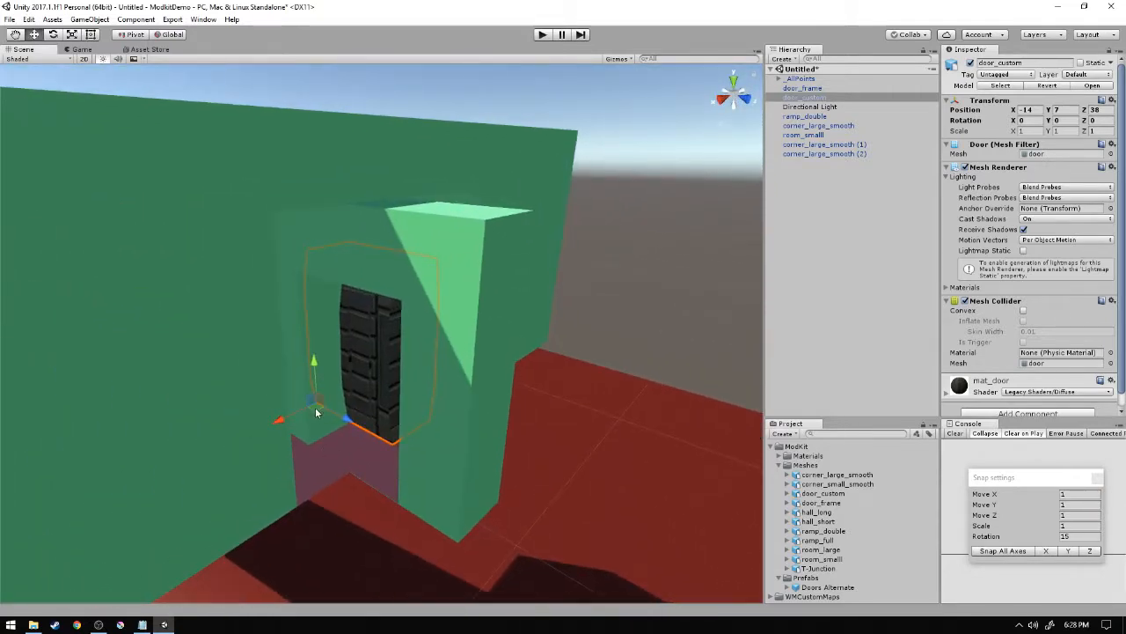
left_click_drag(318, 414, 321, 456)
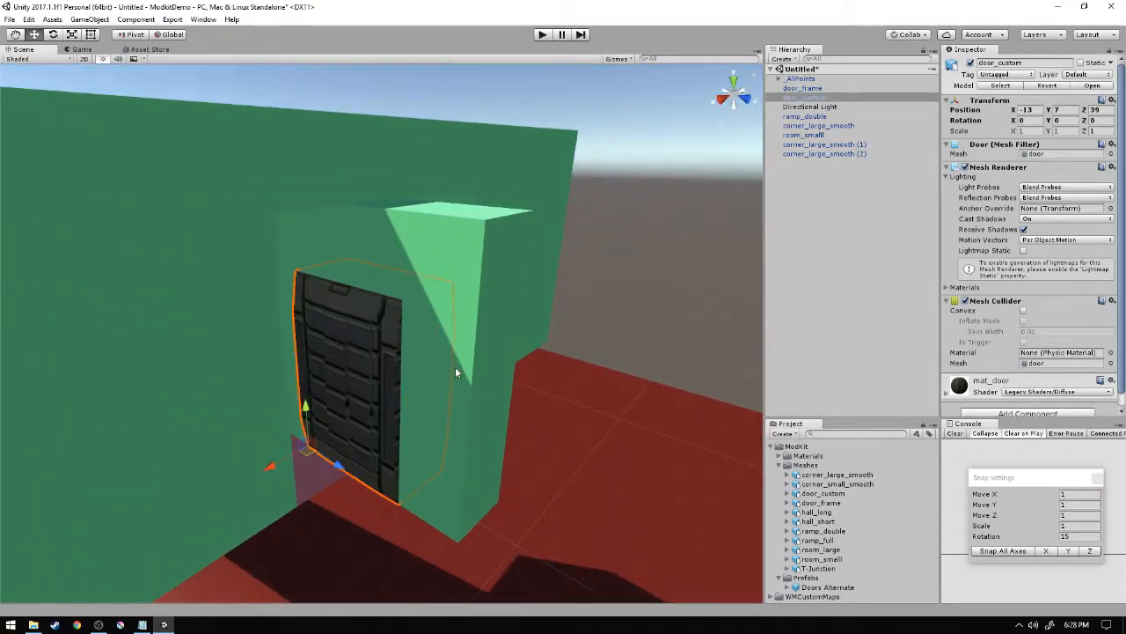
left_click(505, 251, "shift")
left_click_drag(515, 414, 449, 414, "alt")
key("e")
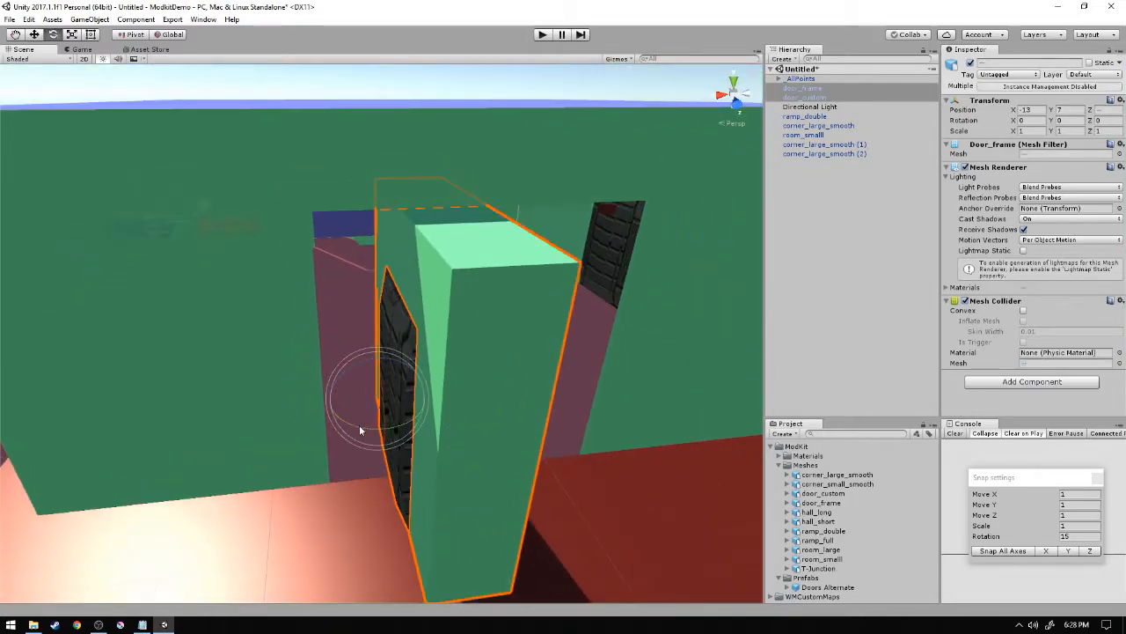
left_click_drag(358, 431, 493, 432)
- Fit the door pair into the room's doorway, with door_frame at X -12, Z 40 and door_custom at X -13, Z 40
key("w")
left_click_drag(370, 407, 328, 477)
left_click(427, 501)
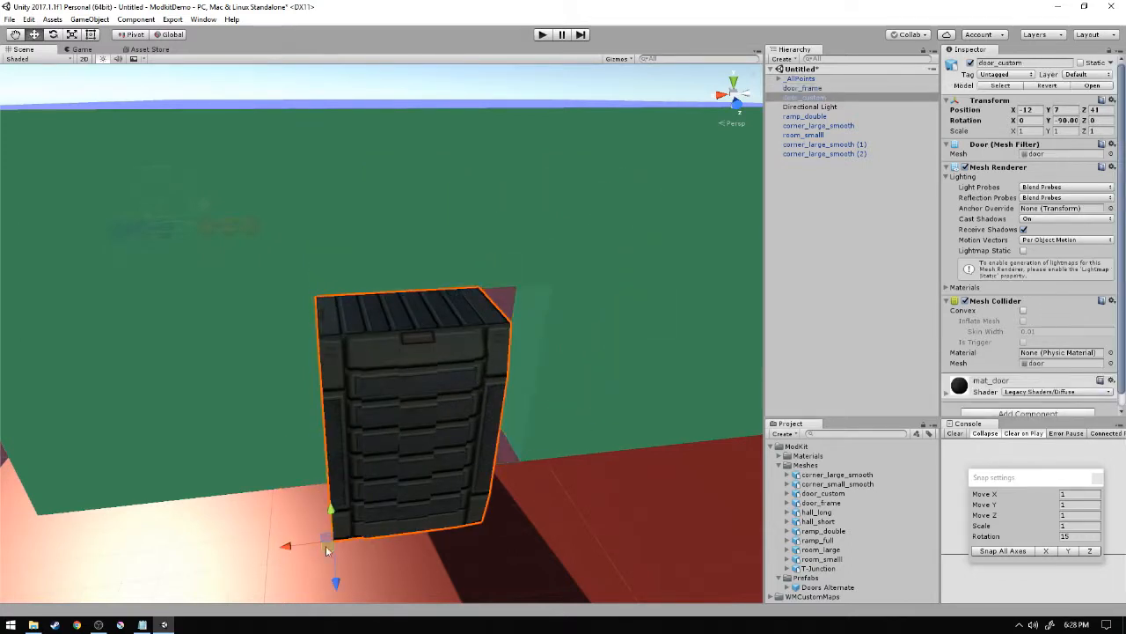
left_click_drag(325, 544, 4, 307)
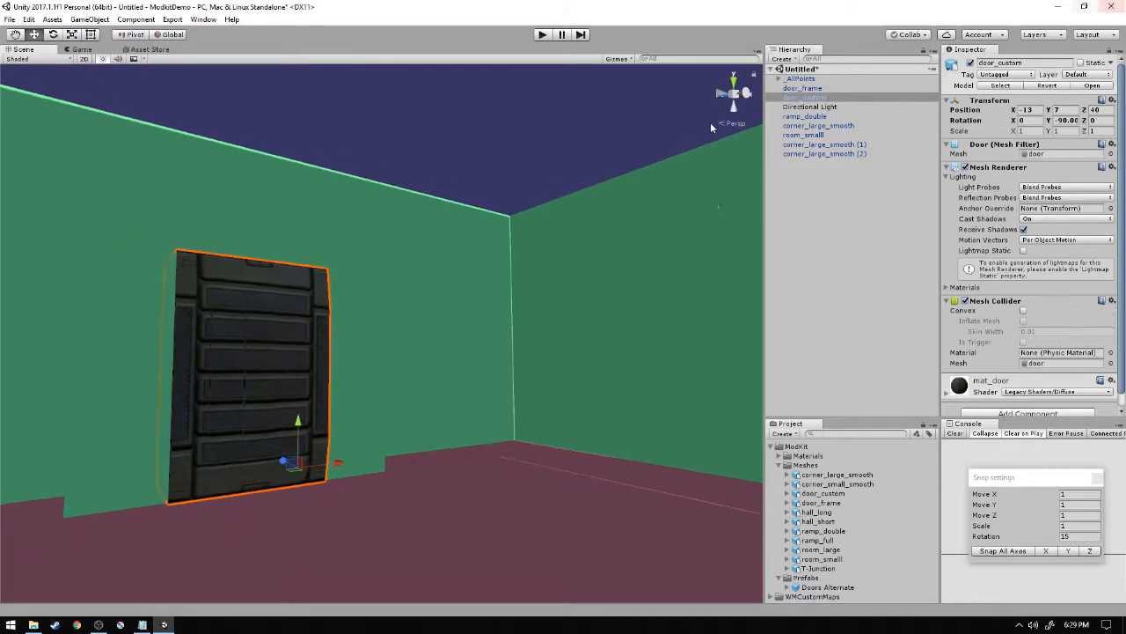
key("f")
left_click_drag(234, 294, 457, 334, "alt")
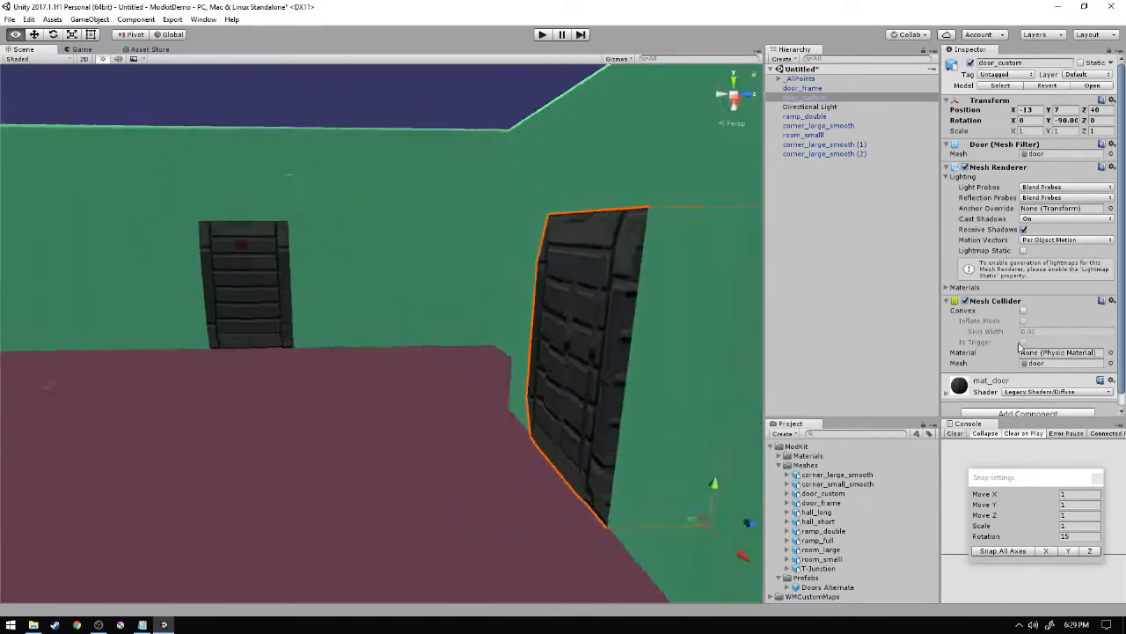
key("f")
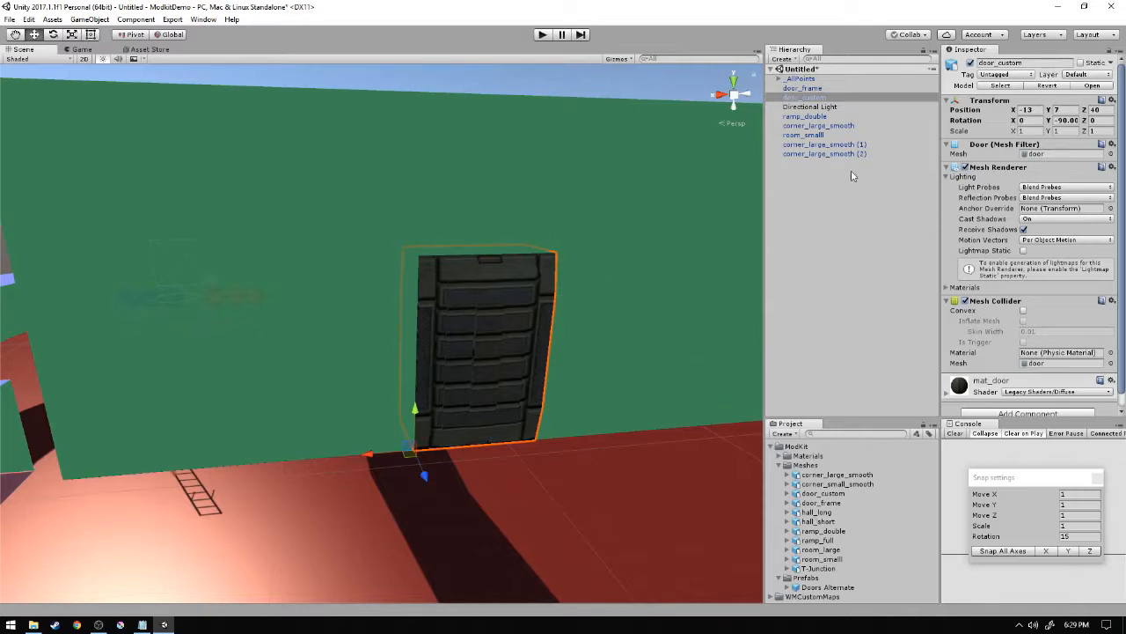
- Create an empty GameObject at the scene root with nothing else selected
left_click(836, 297)
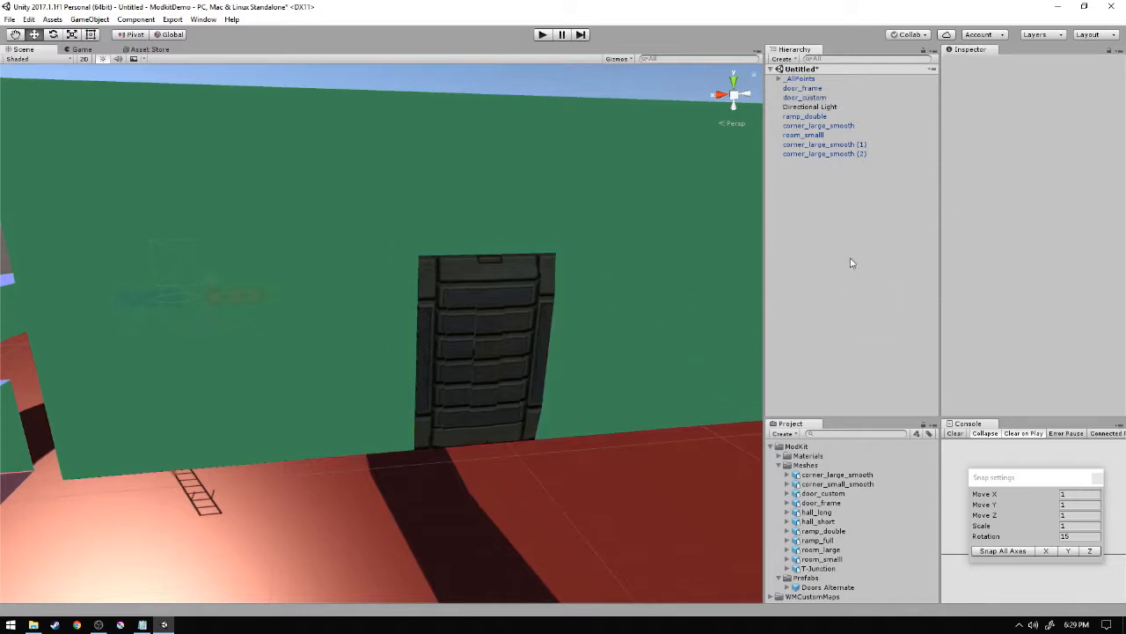
left_click(781, 58)
left_click(804, 71)
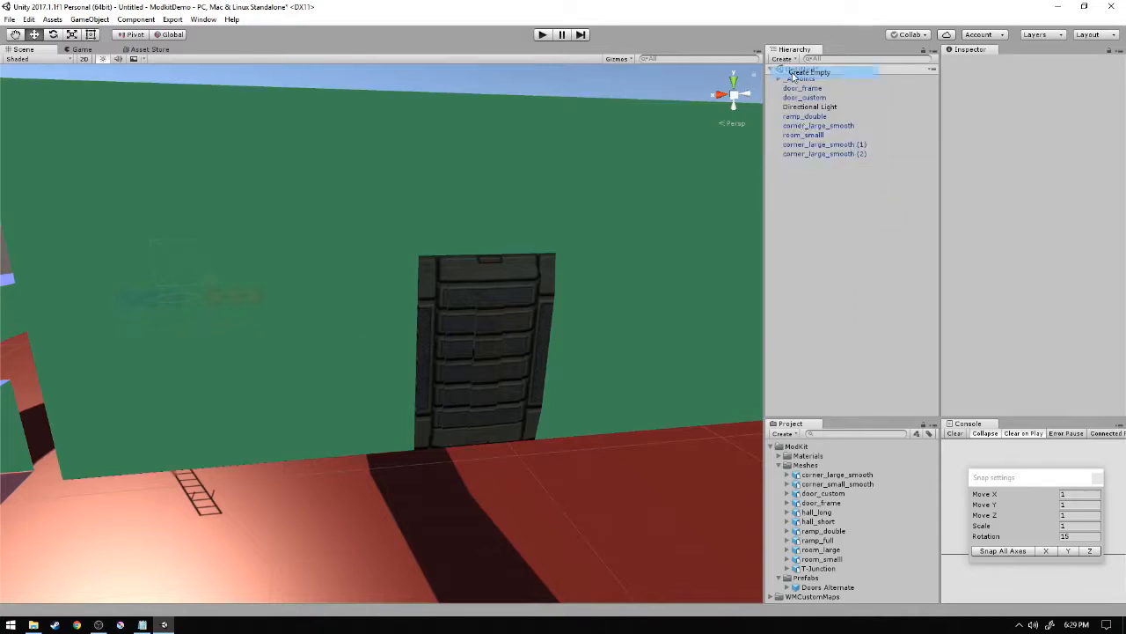
scroll(501, 275, "down", 5)
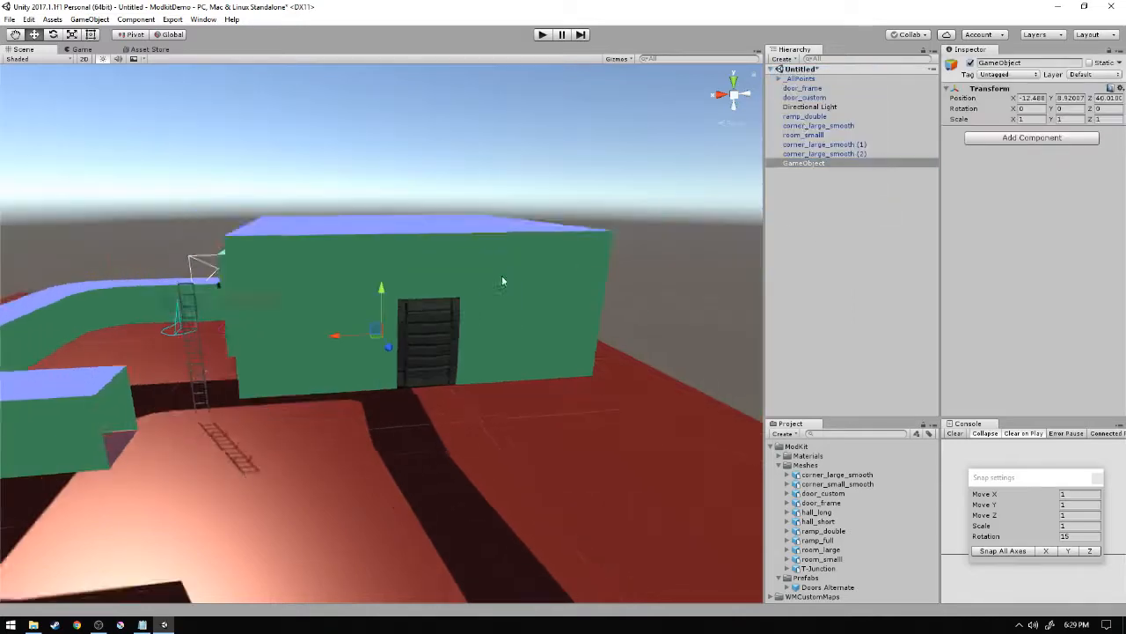
left_click_drag(501, 276, 528, 298, "alt")
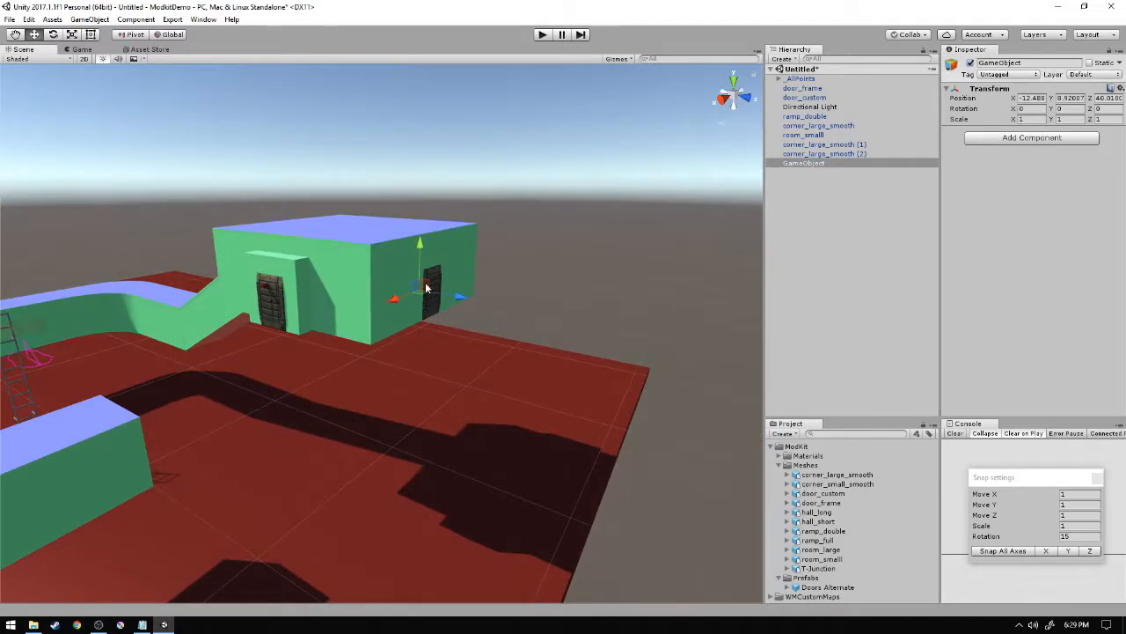
- Reset the empty GameObject's transform so that its position is 0, 0, 0
left_click_drag(426, 286, 577, 254)
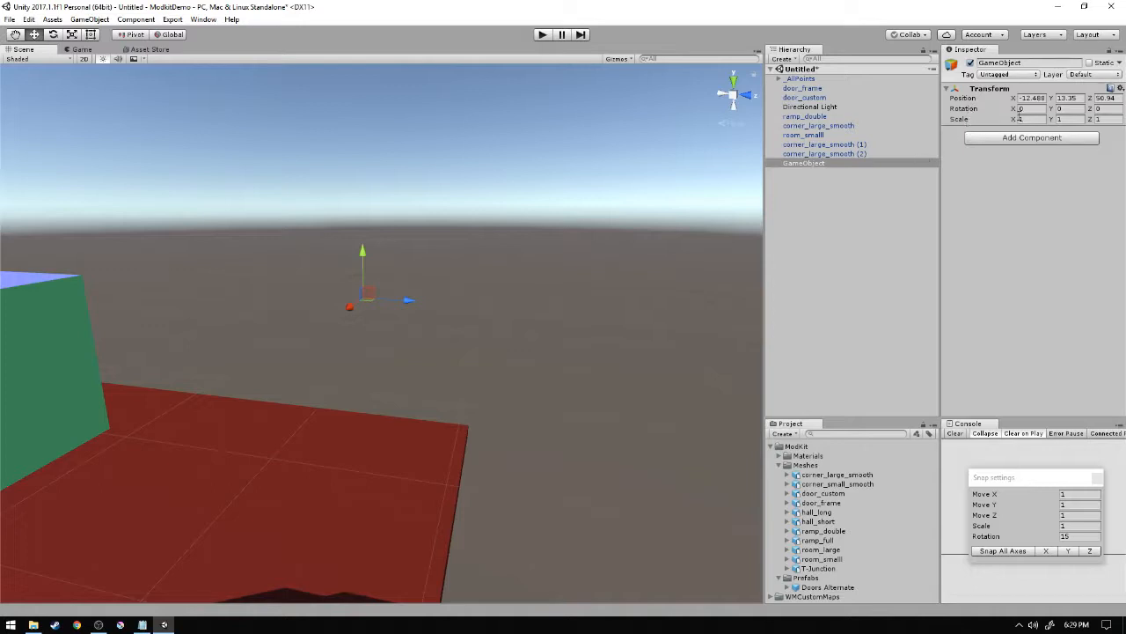
left_click_drag(745, 160, 581, 251, "alt")
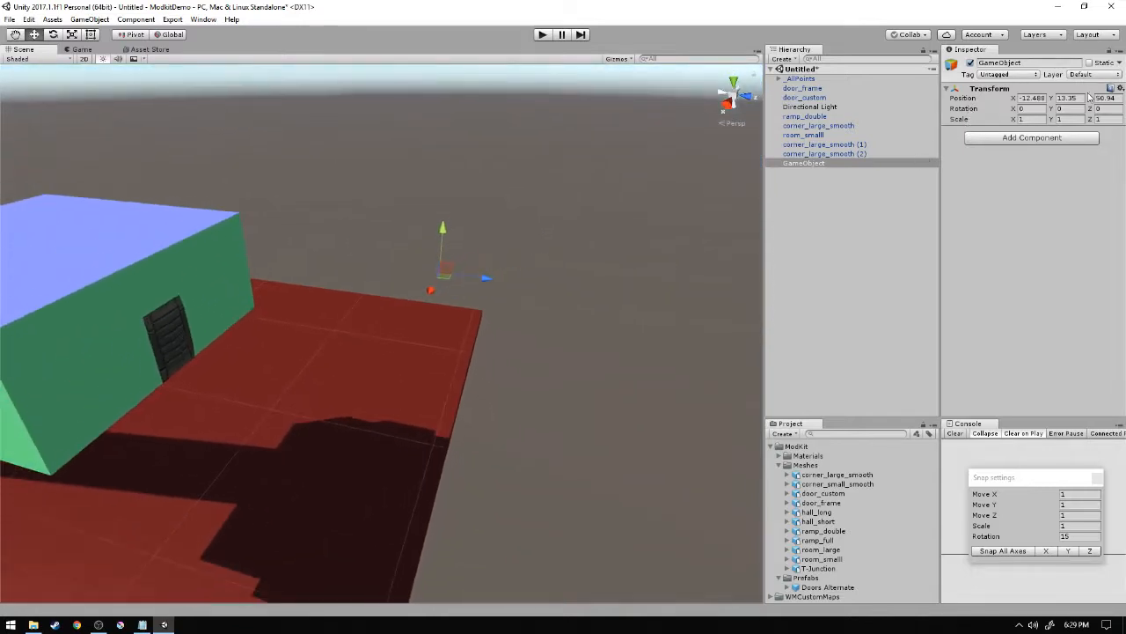
left_click(1119, 89)
left_click(1021, 100)
left_click(1120, 89)
left_click(1036, 131)
right_click_drag(616, 186, 744, 190)
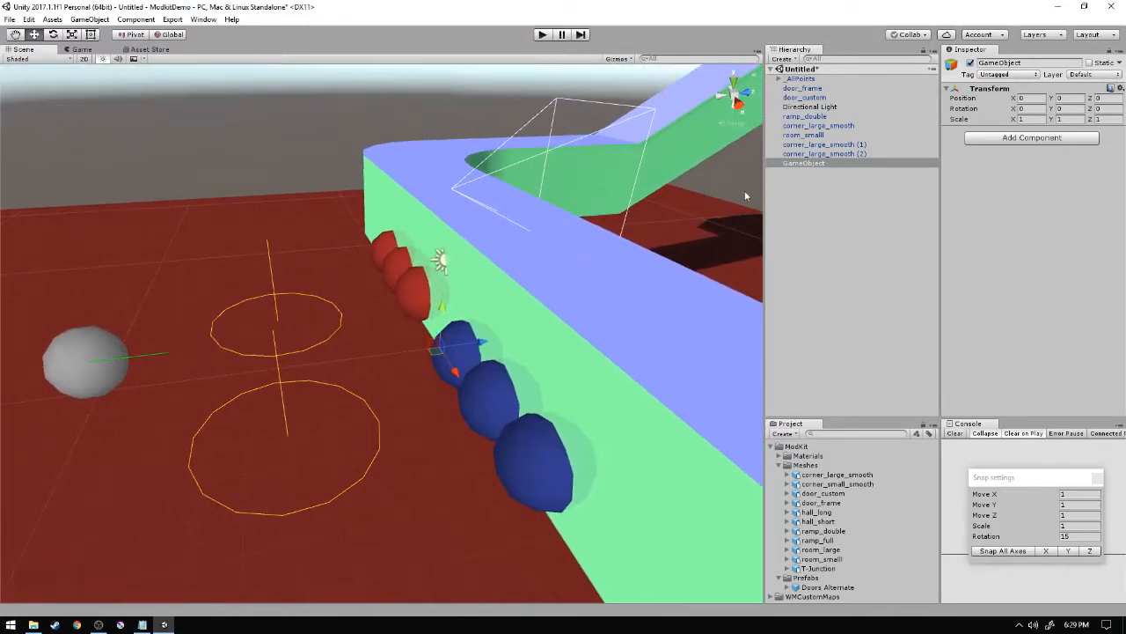
- Rename the empty GameObject as Doors_Inactive
left_click(810, 164)
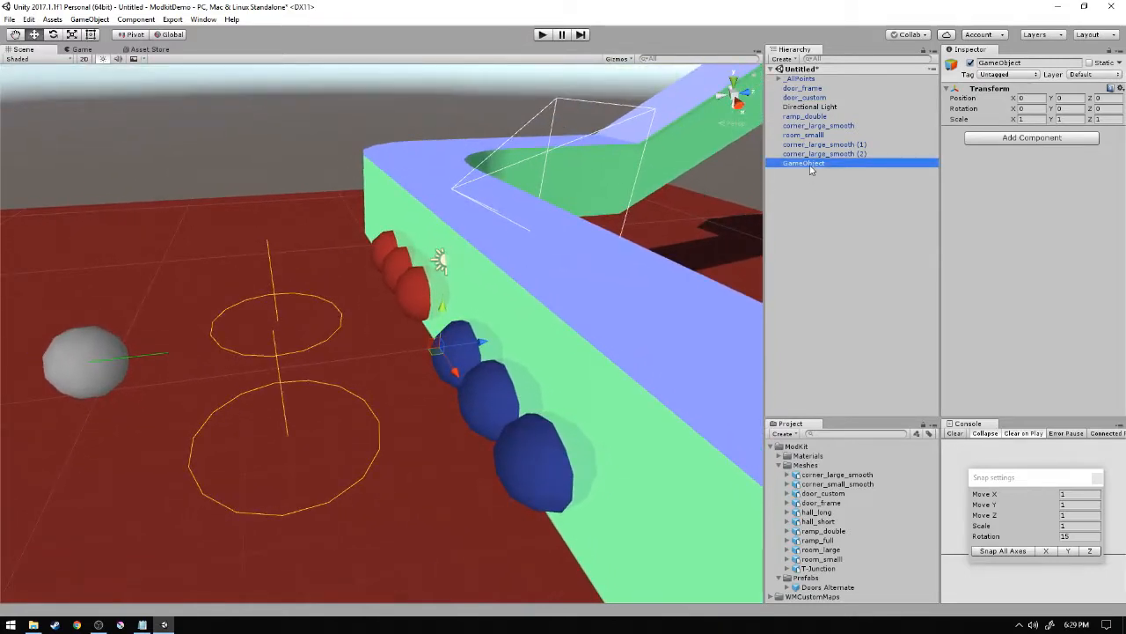
left_click(811, 166)
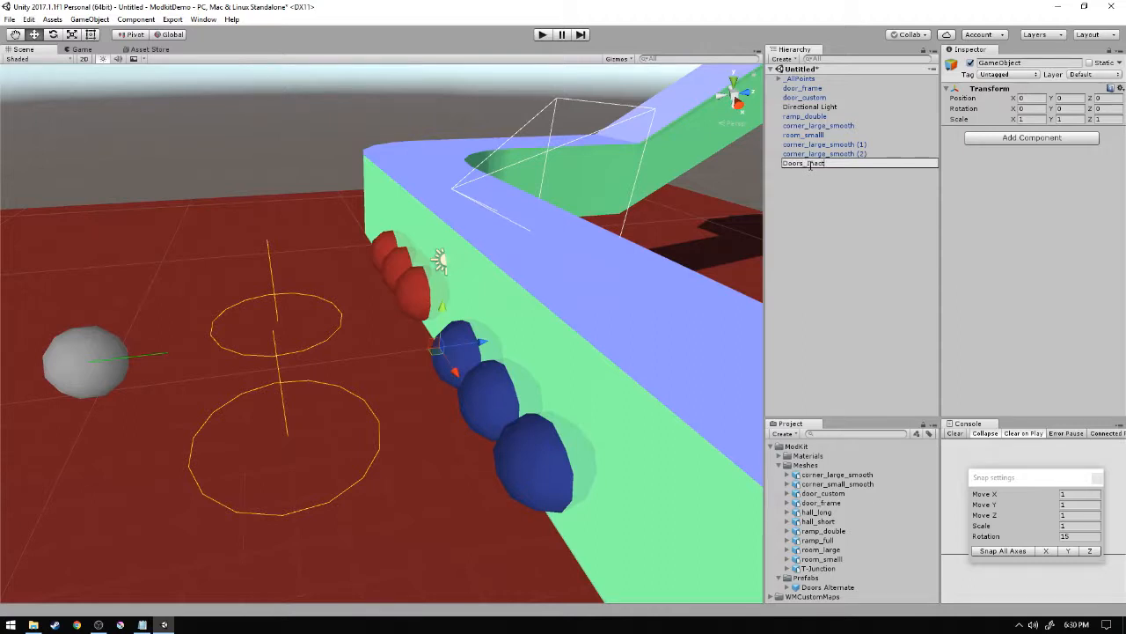
key("Return")
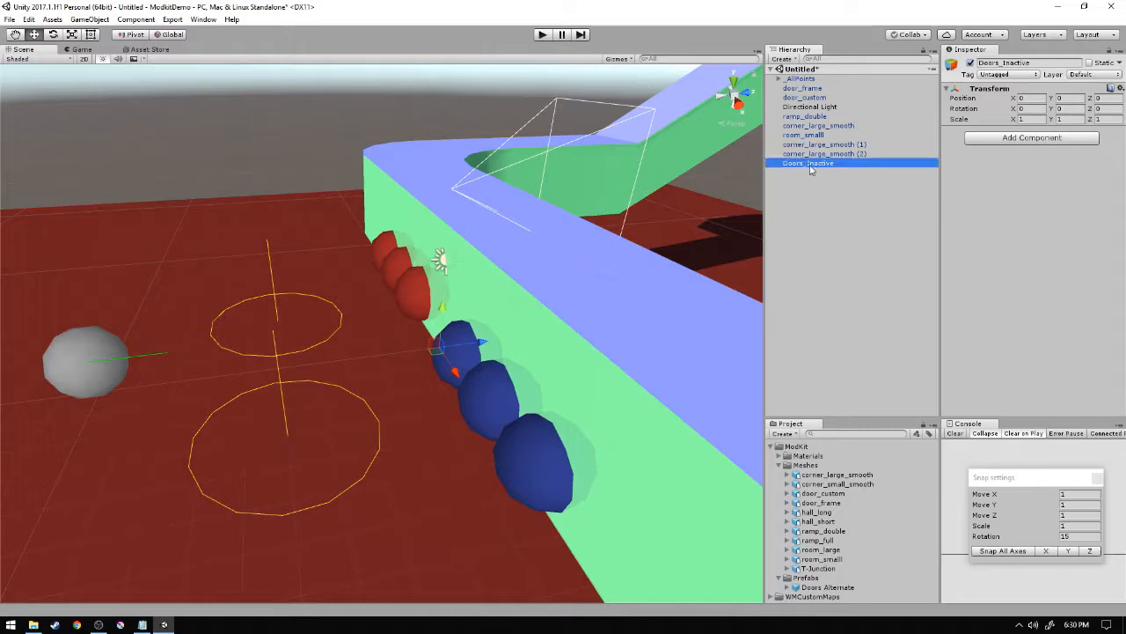
- Make door_frame and door_custom children of the Doors_Inactive object
right_click_drag(546, 288, 676, 206)
left_click(808, 88)
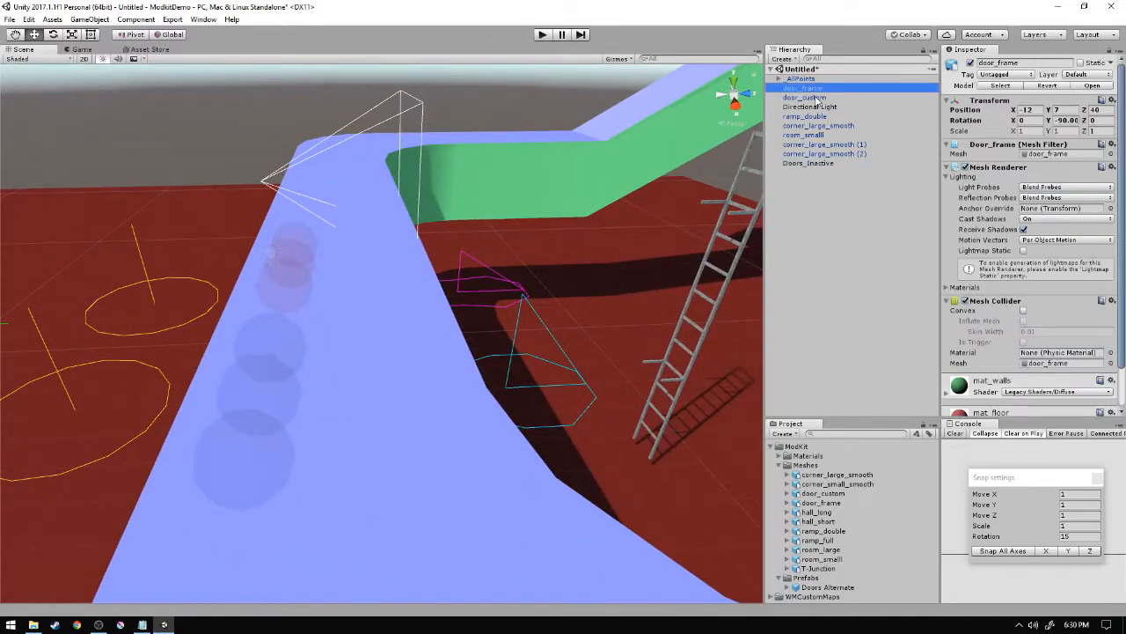
left_click(805, 98, "ctrl")
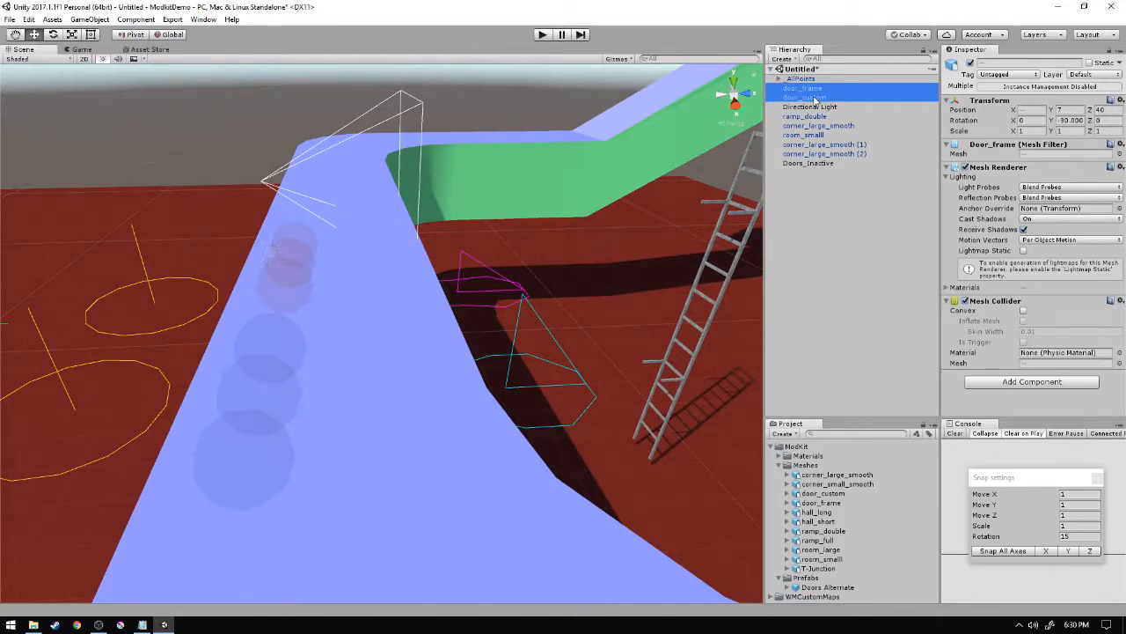
left_click_drag(815, 99, 817, 155)
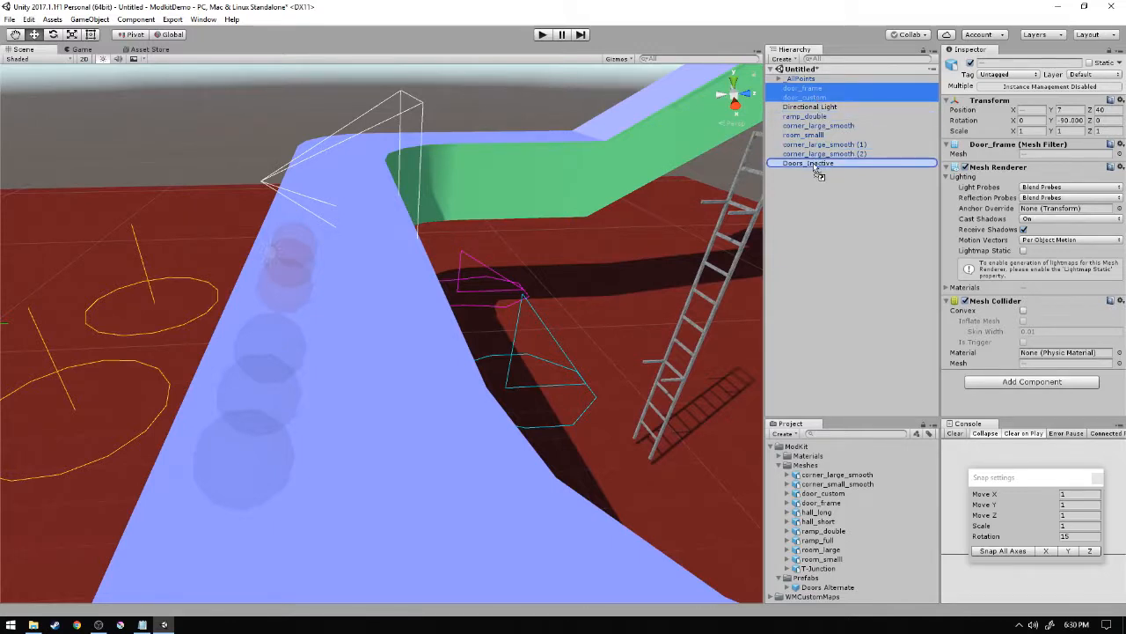
left_click_drag(818, 173, 816, 168)
left_click(806, 145)
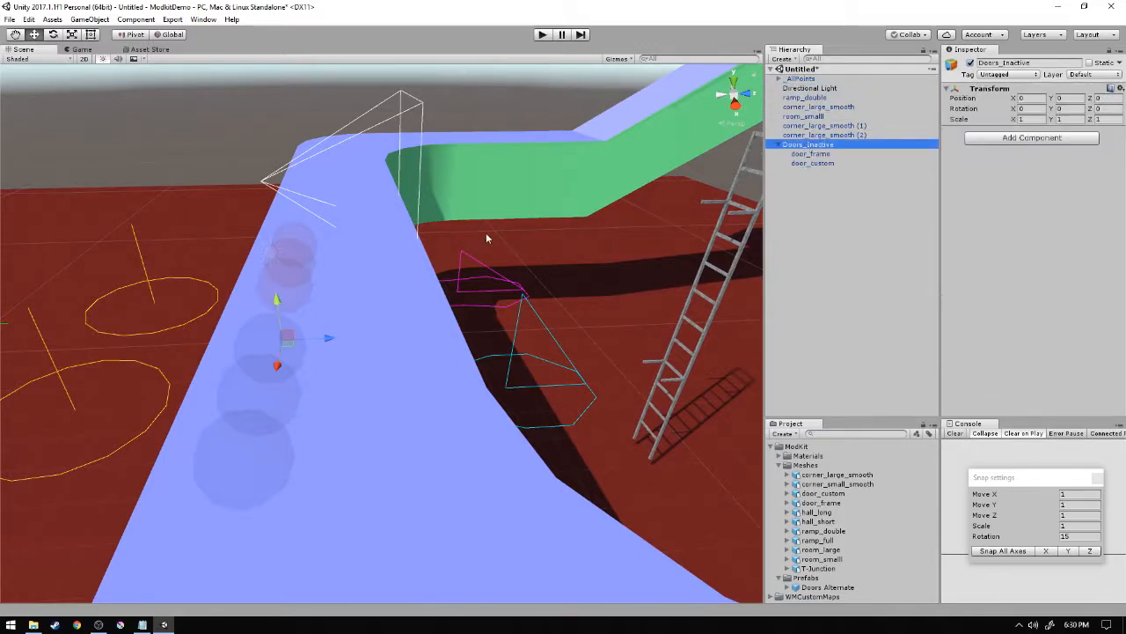
- Examine the position and rotation values of the door_frame inside Doors_Inactive
key("w")
right_click_drag(485, 238, 455, 181)
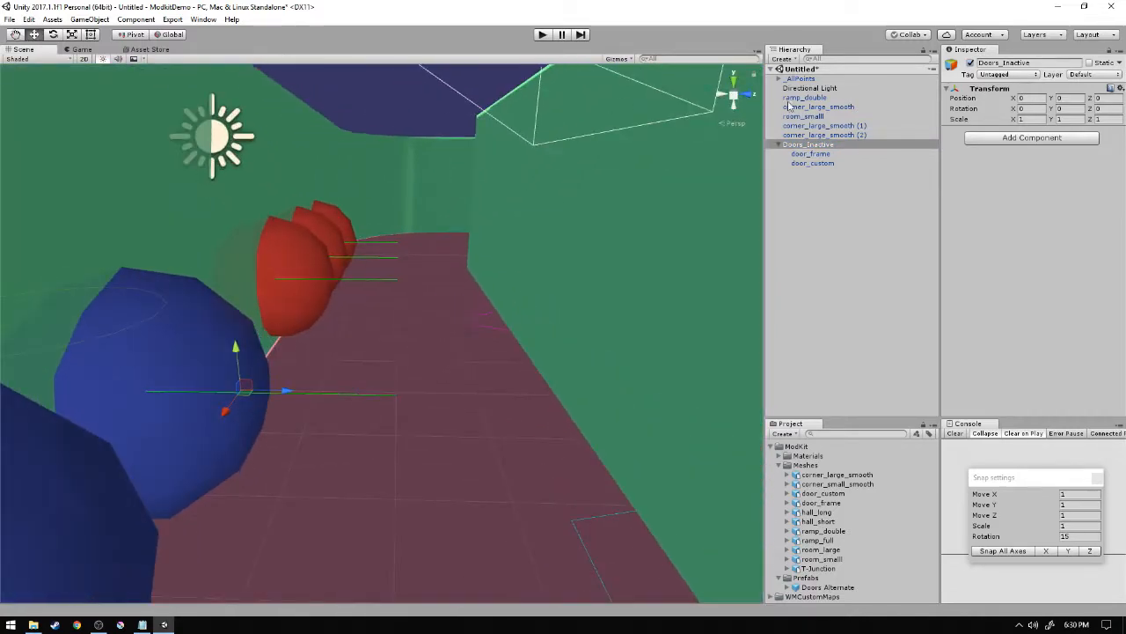
left_click(820, 154)
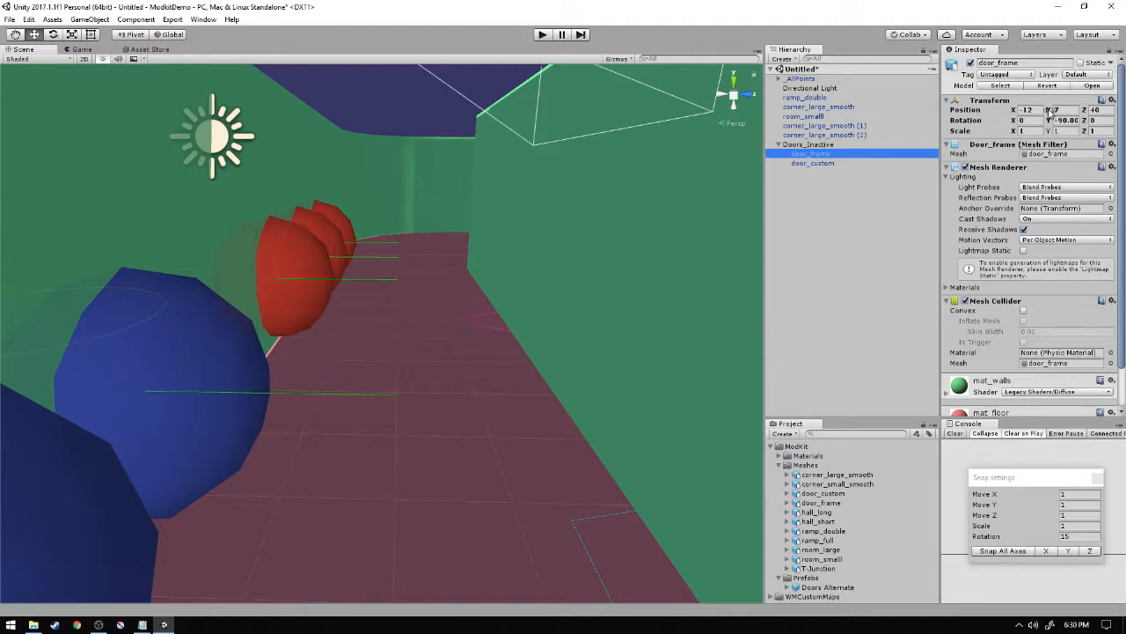
left_click(831, 163)
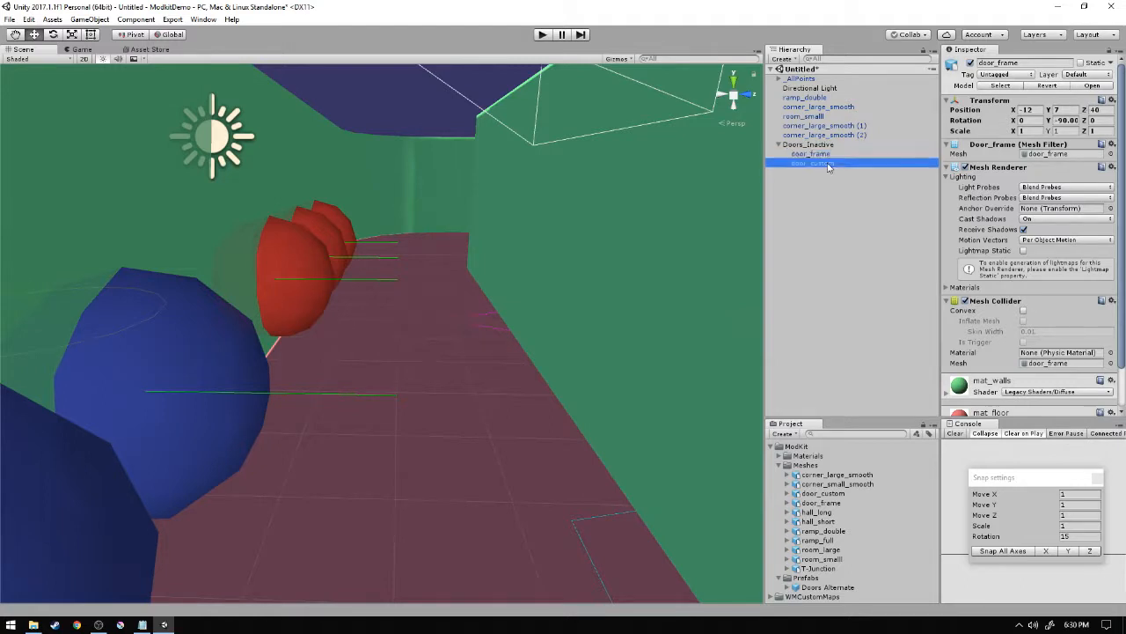
left_click(813, 154)
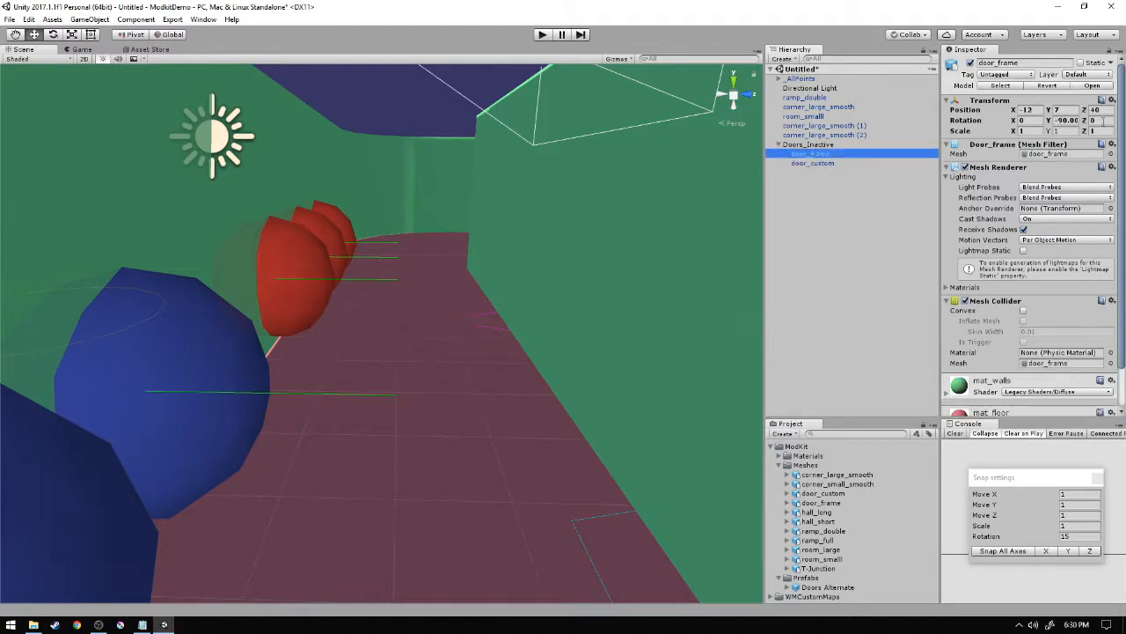
- Reset the transforms of door_frame and door_custom, and move door_custom to Z position 1 so it fits the frame opening
left_click(813, 162, "ctrl")
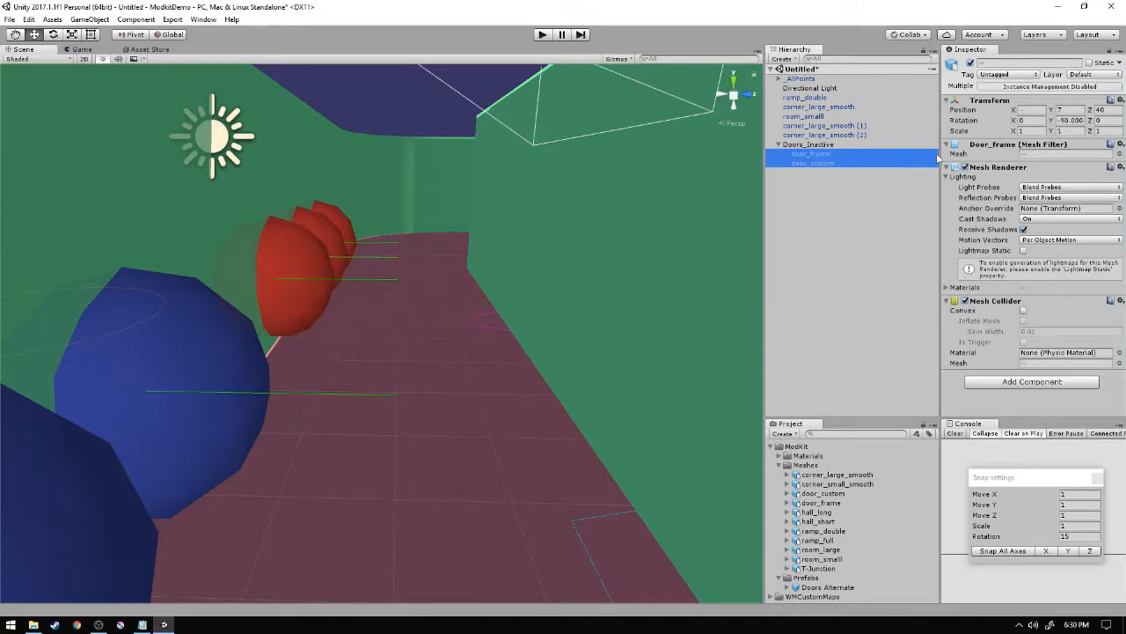
left_click(1121, 101)
left_click(1061, 114)
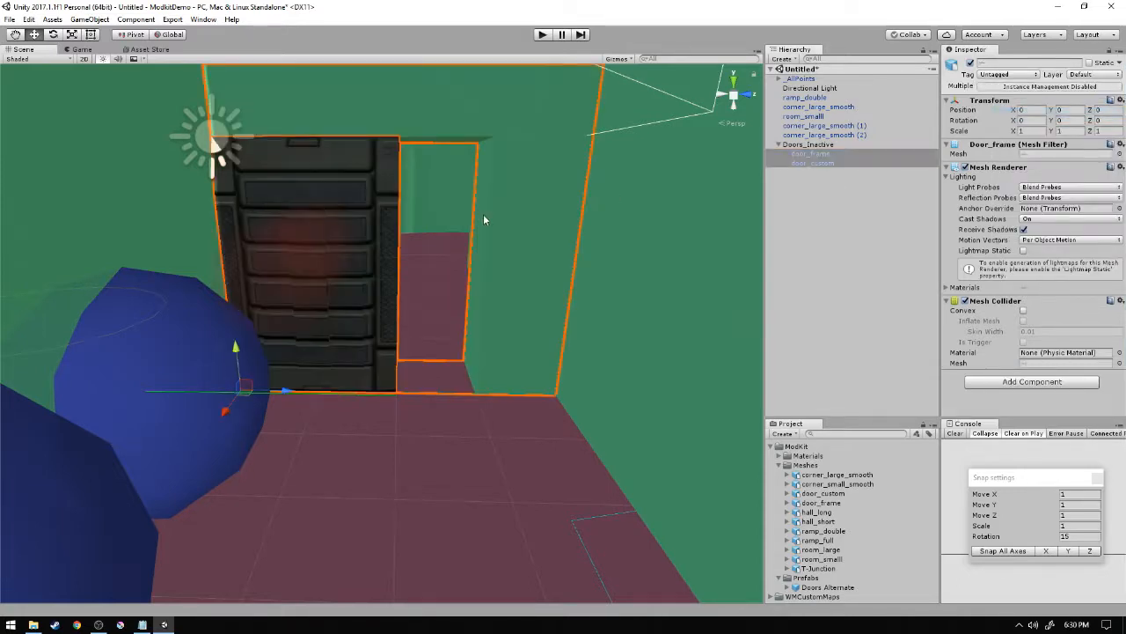
right_click_drag(483, 214, 489, 201)
left_click(296, 350)
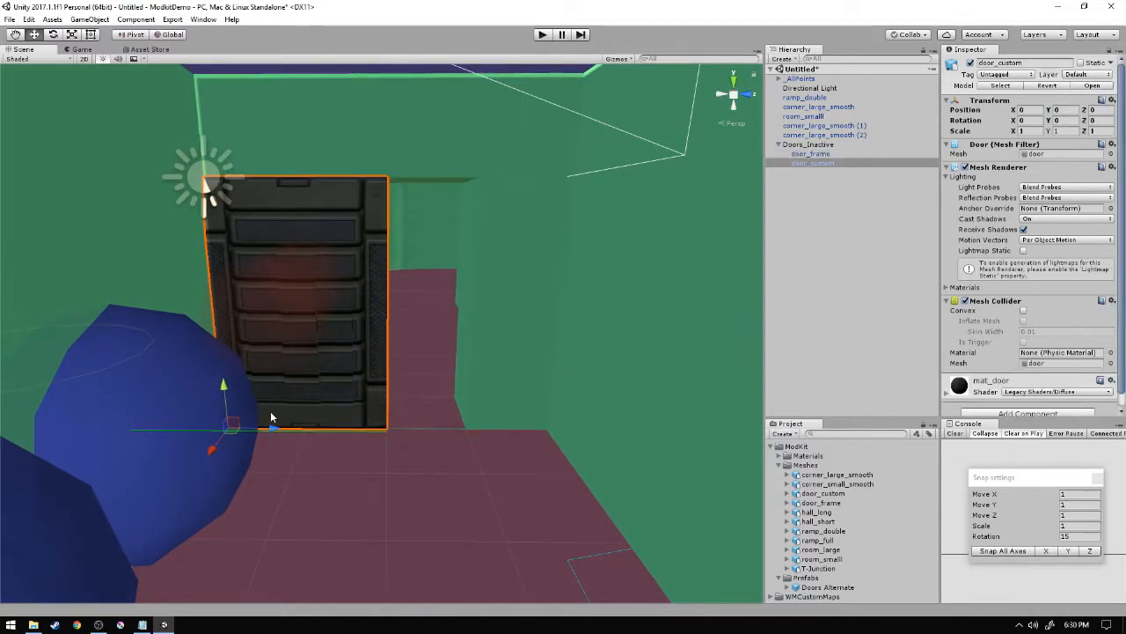
left_click_drag(297, 432, 326, 432)
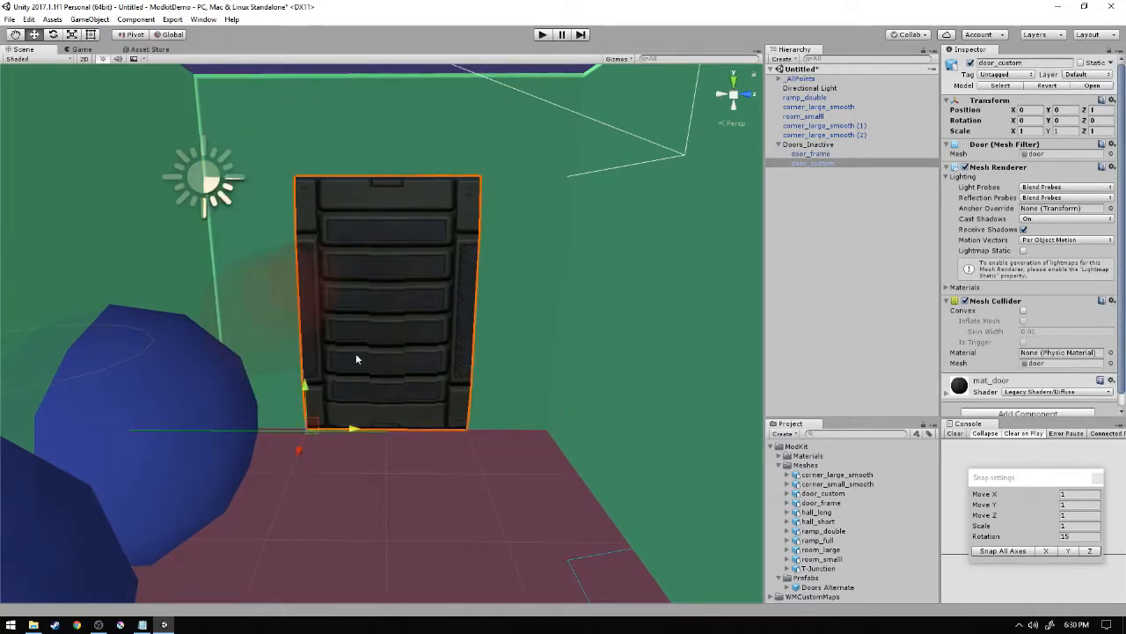
- Save the Doors_Inactive object as a prefab in the Prefabs folder and delete the original from the scene
left_click(798, 144)
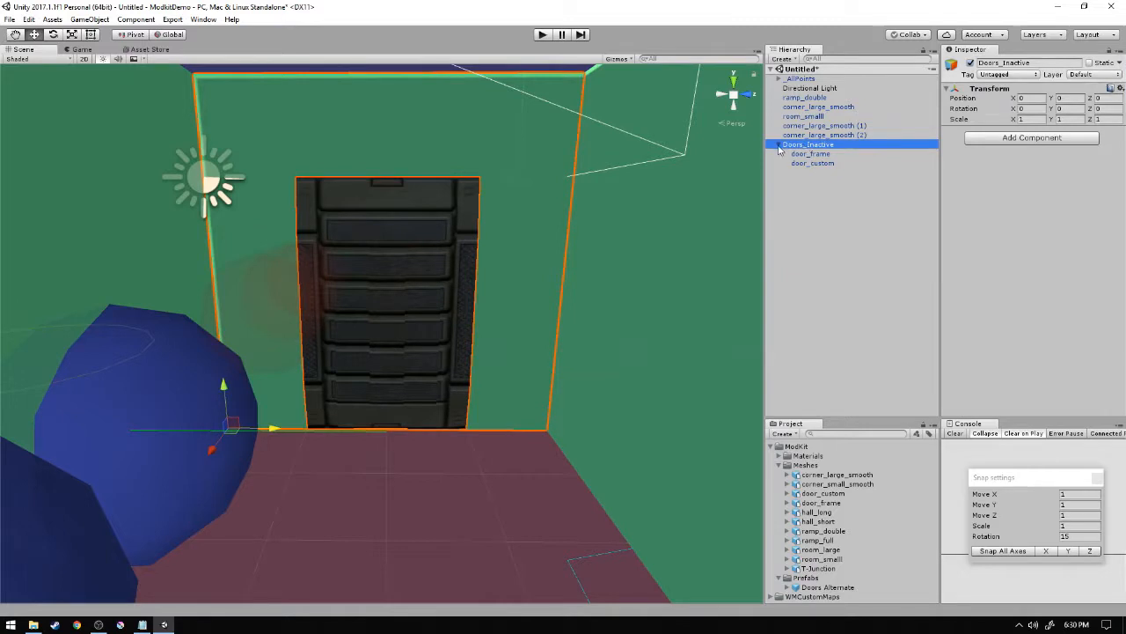
left_click(779, 144)
left_click_drag(822, 146, 807, 578)
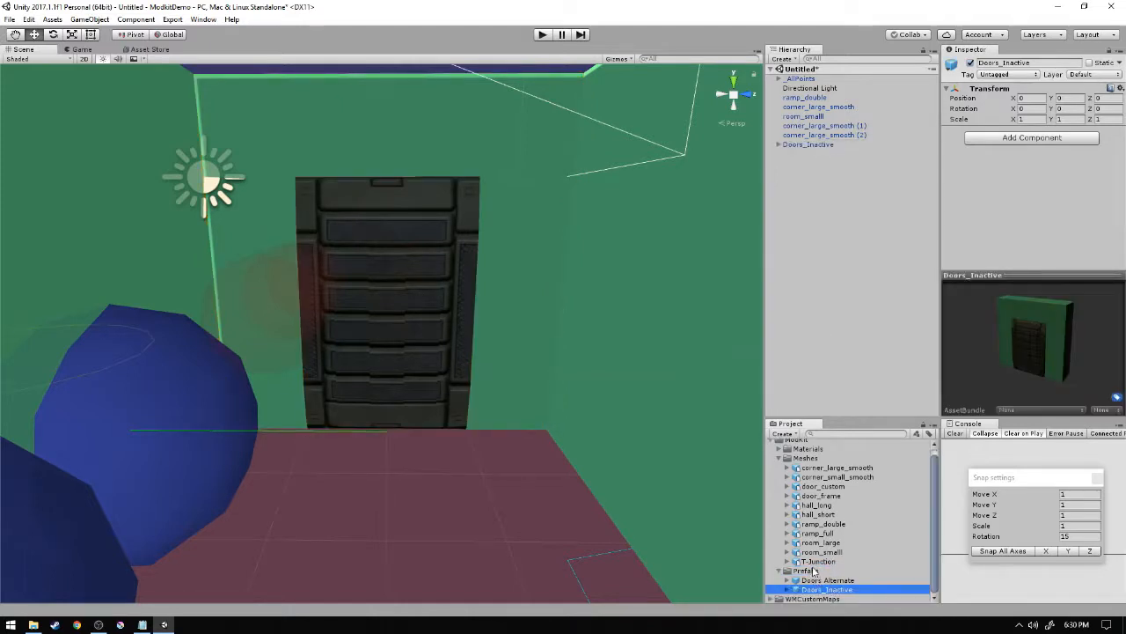
left_click(817, 145)
key("Delete")
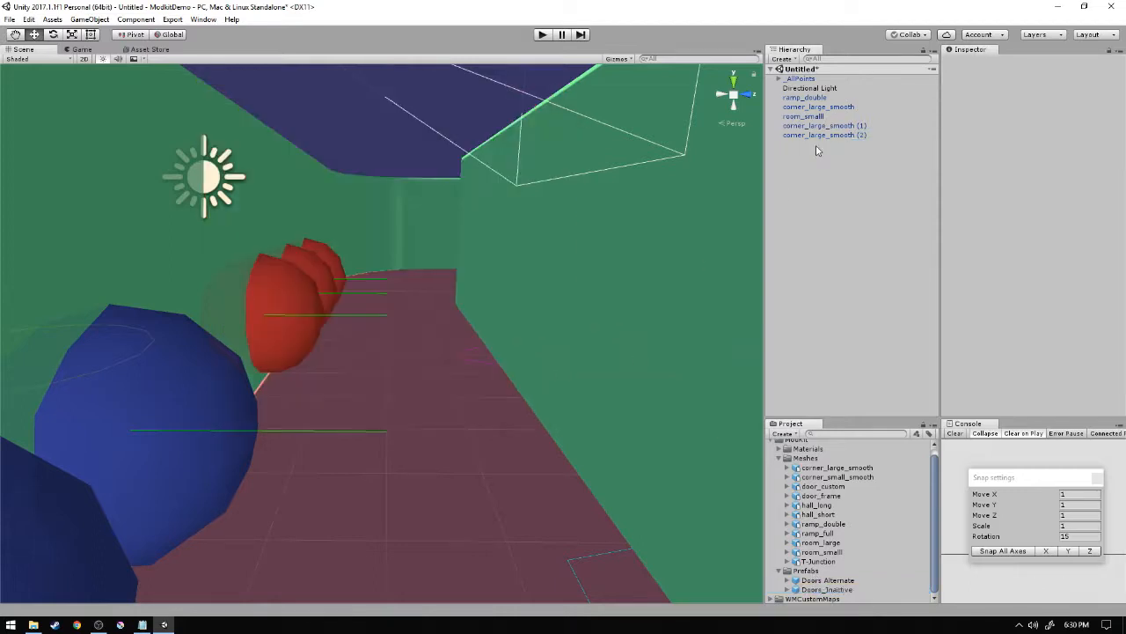
- Place an instance of the Doors_Inactive prefab beside the open doorway of the small room
left_click(825, 590)
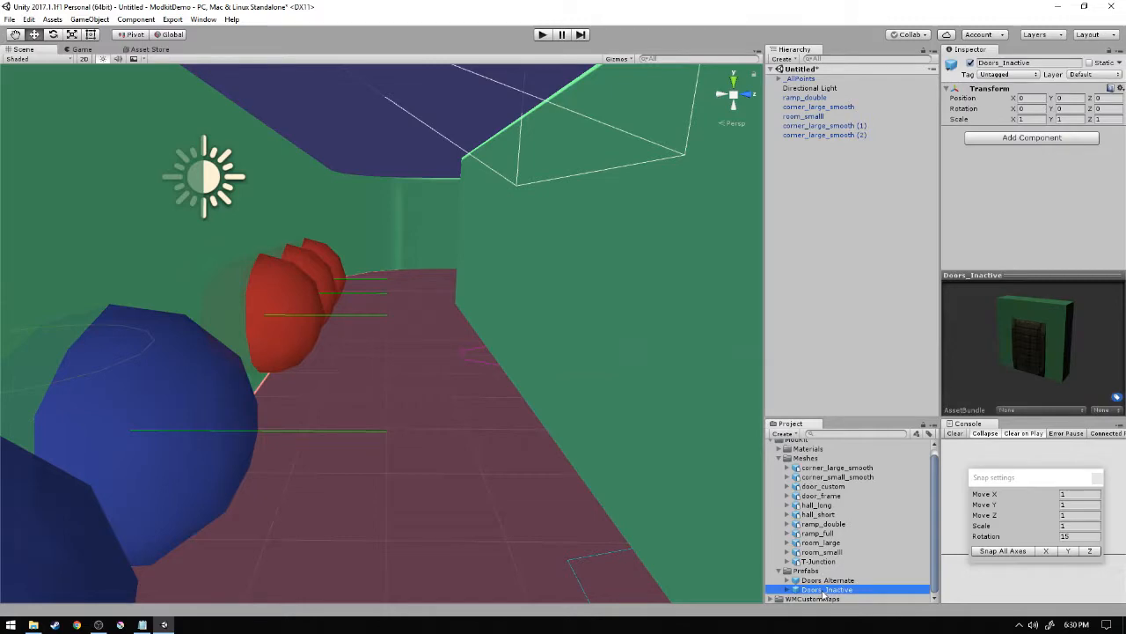
left_click_drag(1000, 331, 1025, 310)
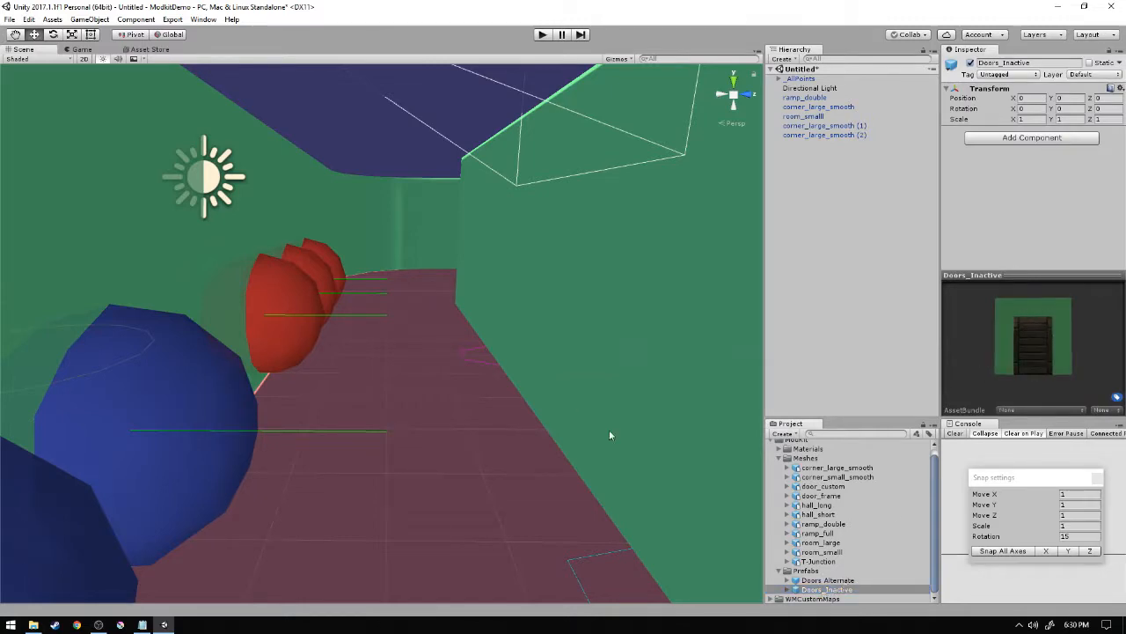
right_click_drag(609, 373, 305, 412)
key("s")
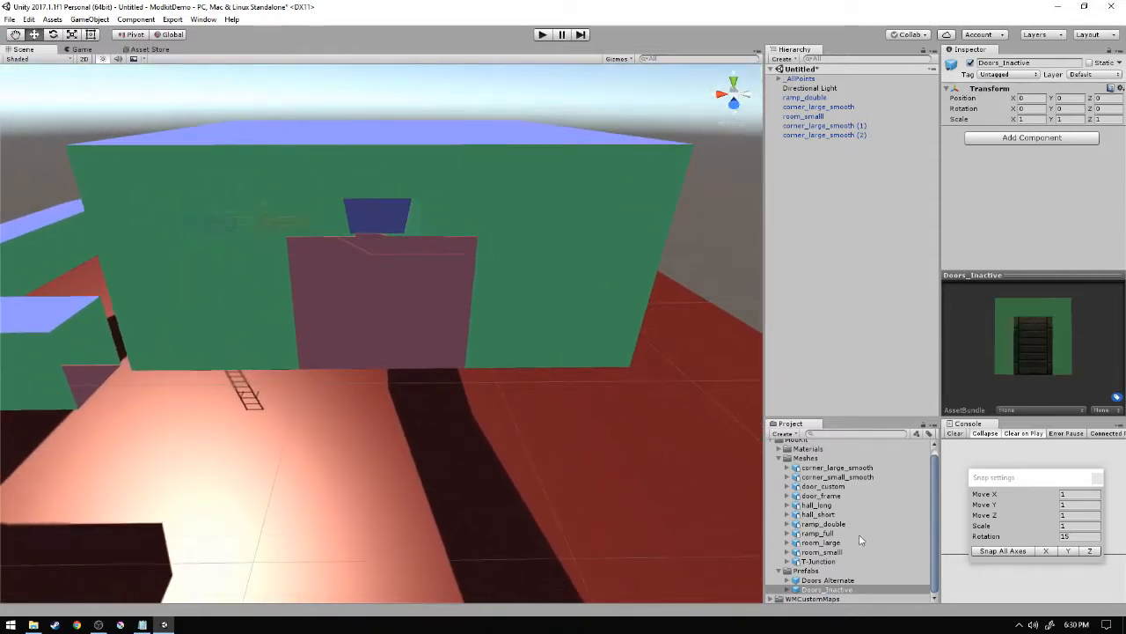
left_click_drag(829, 595, 327, 359)
key("f")
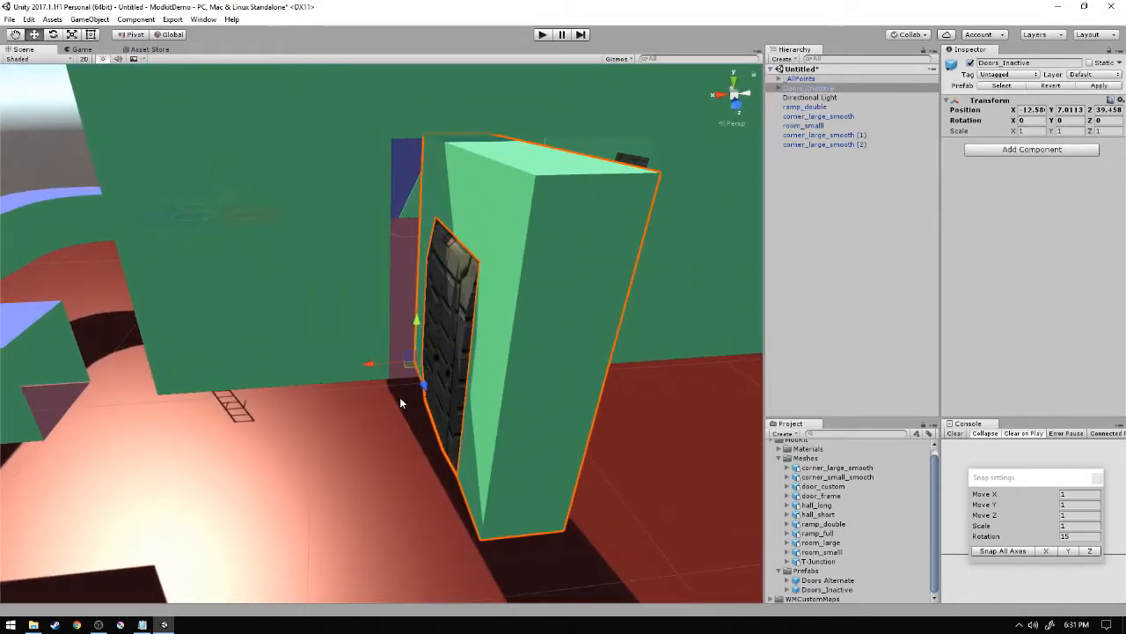
- Rotate the Doors_Inactive instance -90 degrees about Y, move it into the doorway and snap it to position -12, 7, 40
key("e")
left_click_drag(402, 382, 559, 379)
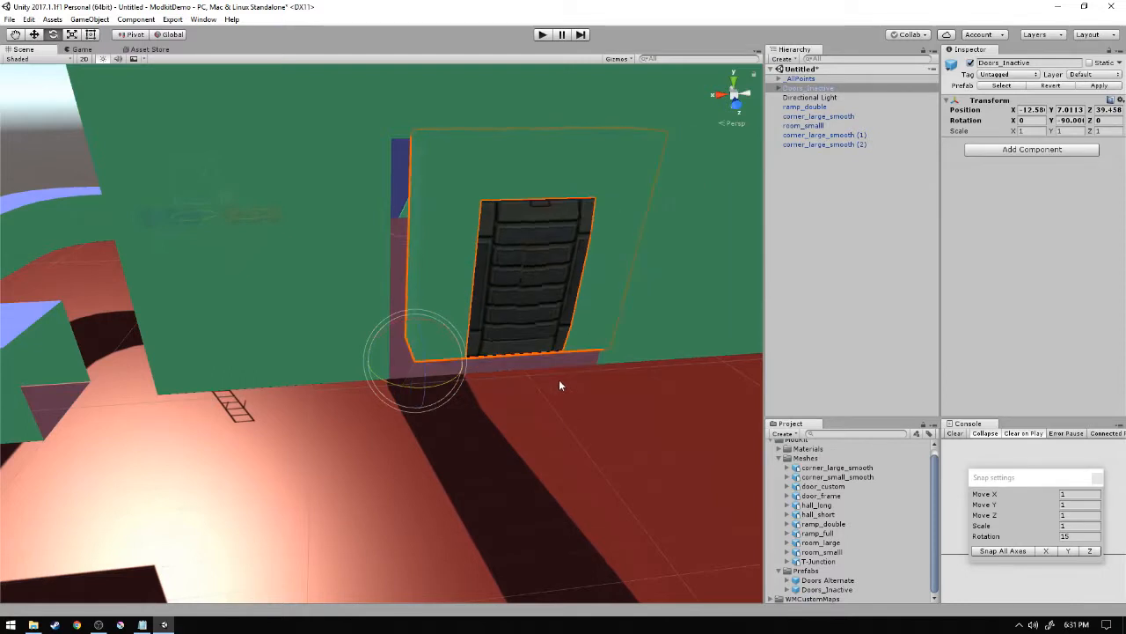
key("w")
left_click_drag(406, 366, 385, 383)
key("f")
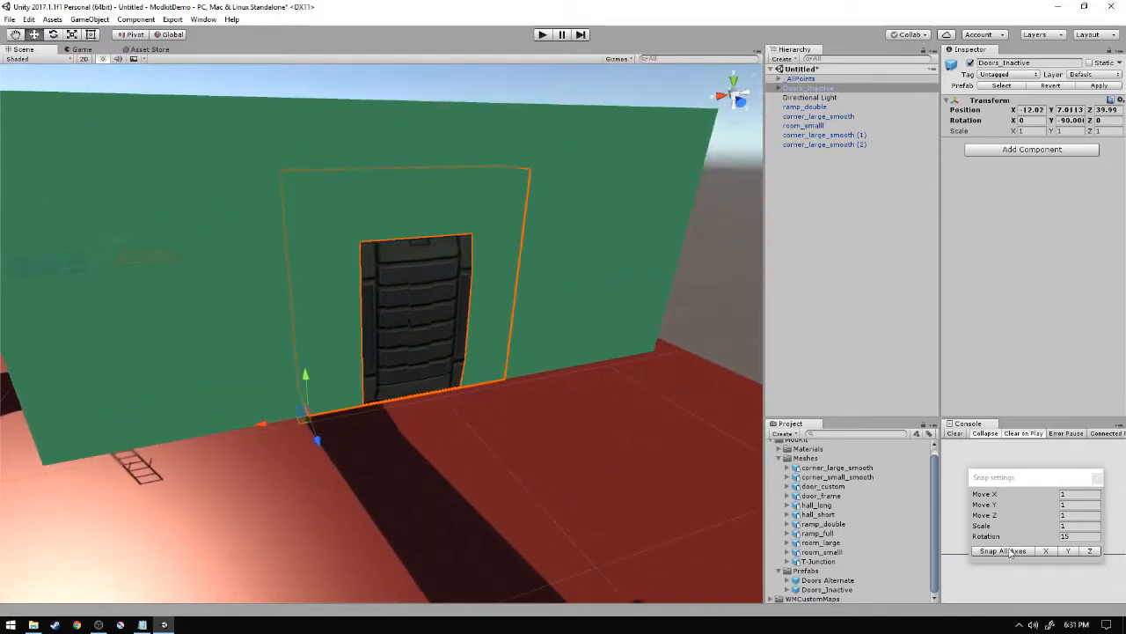
left_click(1001, 551)
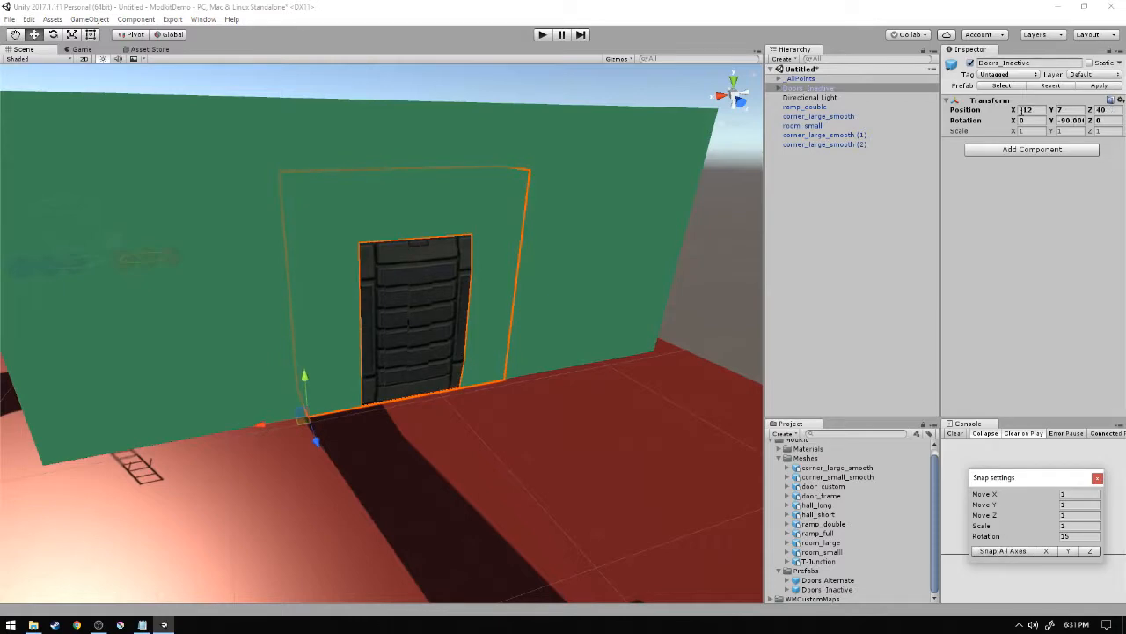
- Add a second instance of the Doors_Inactive prefab to the scene at position 0, 0, 0
right_click_drag(470, 297, 654, 276)
key("w")
key("s")
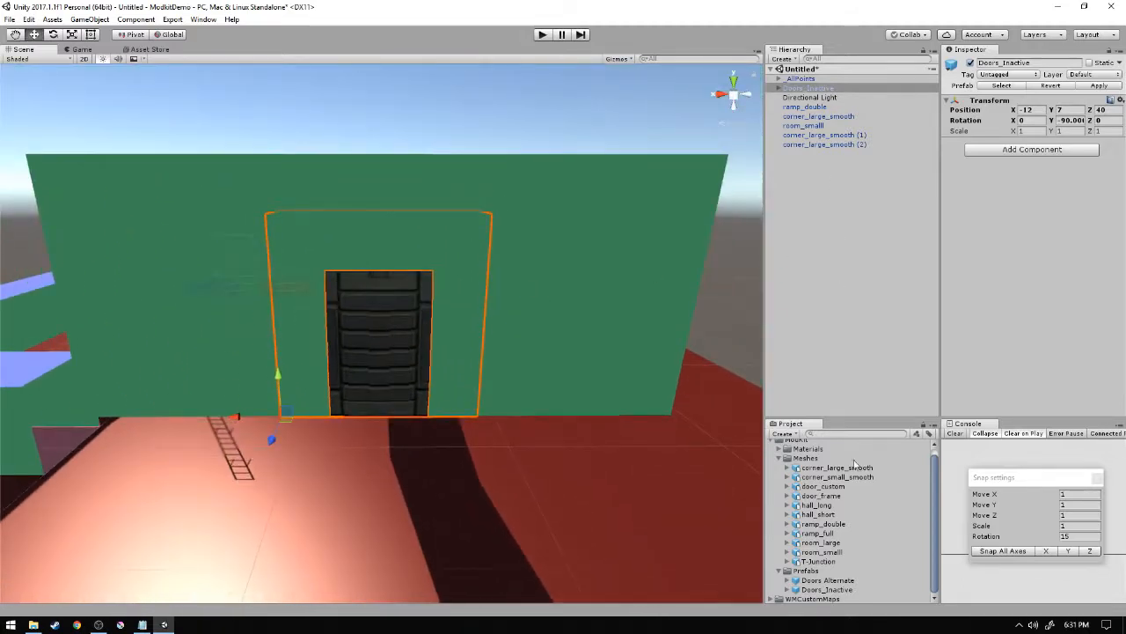
left_click(831, 589)
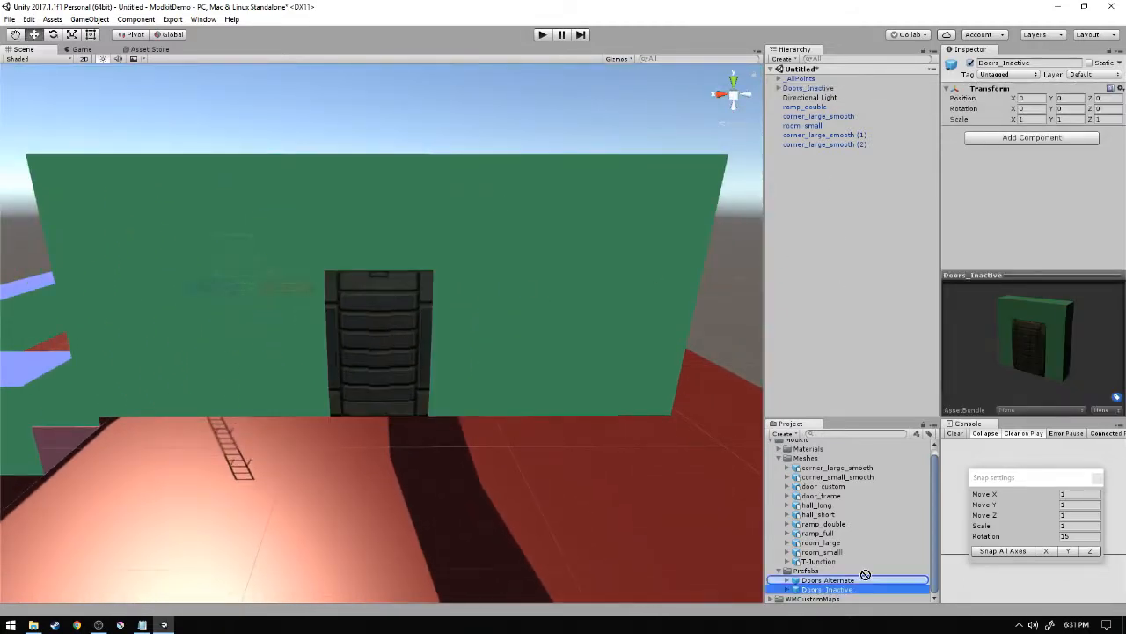
left_click_drag(827, 595, 822, 269)
right_click_drag(515, 332, 676, 428)
key("w")
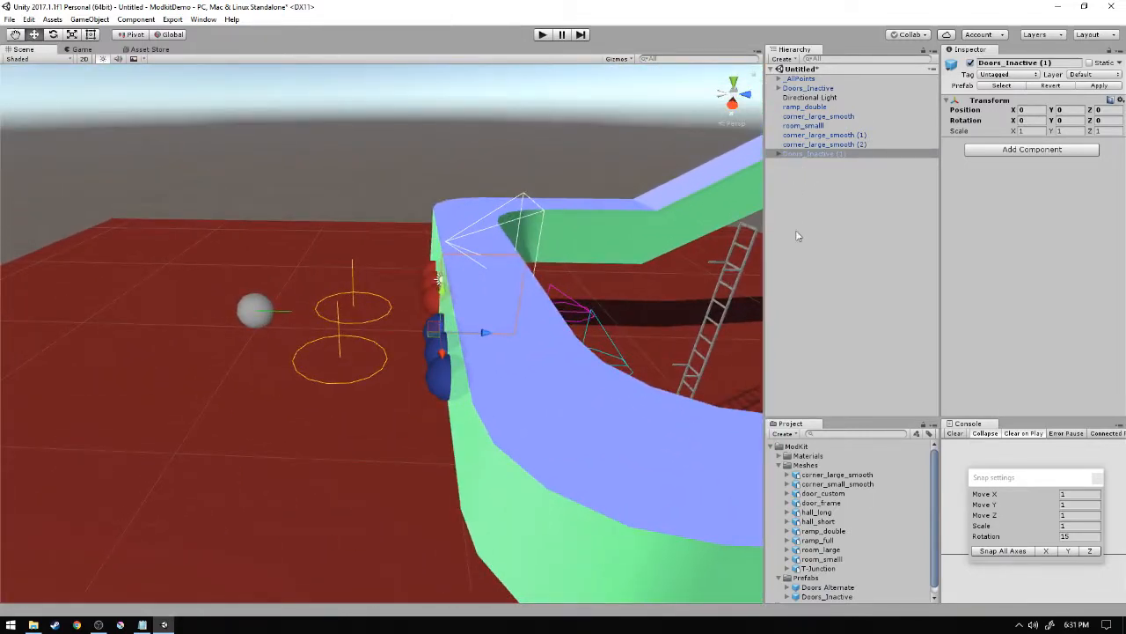
- Place more Doors_Inactive copies on the open ground, with a duplicate at position 1, 0, -15 and another instance from the prefab
key("ctrl+d")
left_click_drag(438, 340, 163, 338, "ctrl")
key("ctrl+d")
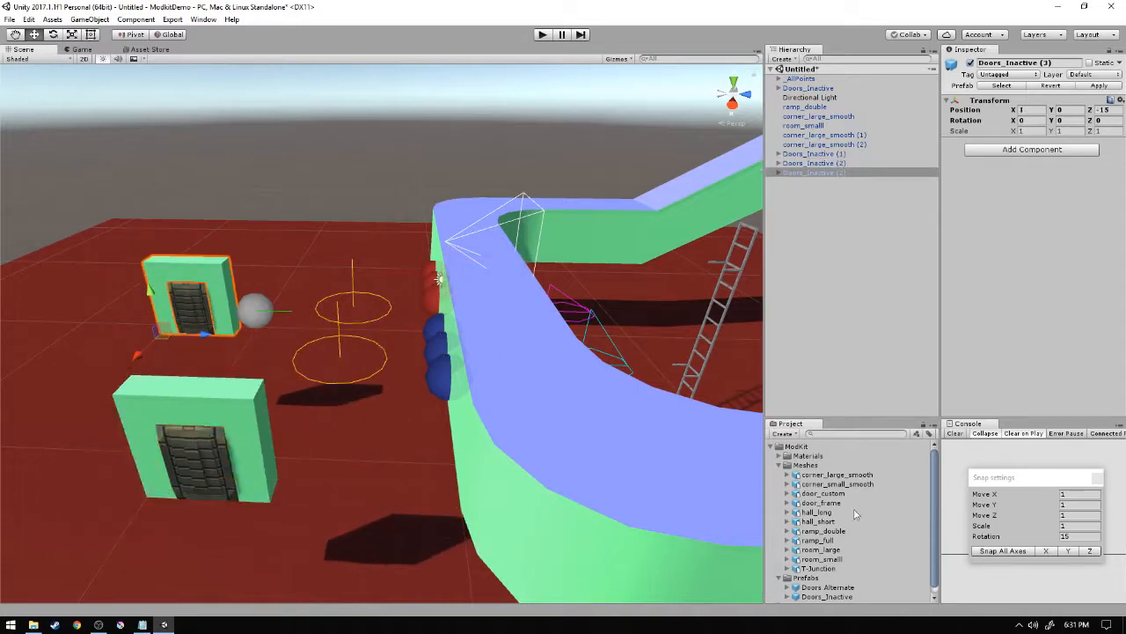
left_click_drag(819, 595, 292, 284)
left_click_drag(395, 368, 523, 378, "alt")
- Undo the extra Doors_Inactive copies so that only the instance in the doorway is left in the scene
key("ctrl+z")
key("ctrl+z")
key("ctrl+z")
key("ctrl+z")
key("ctrl+z")
key("ctrl+z")
key("ctrl+z")
key("ctrl+z")
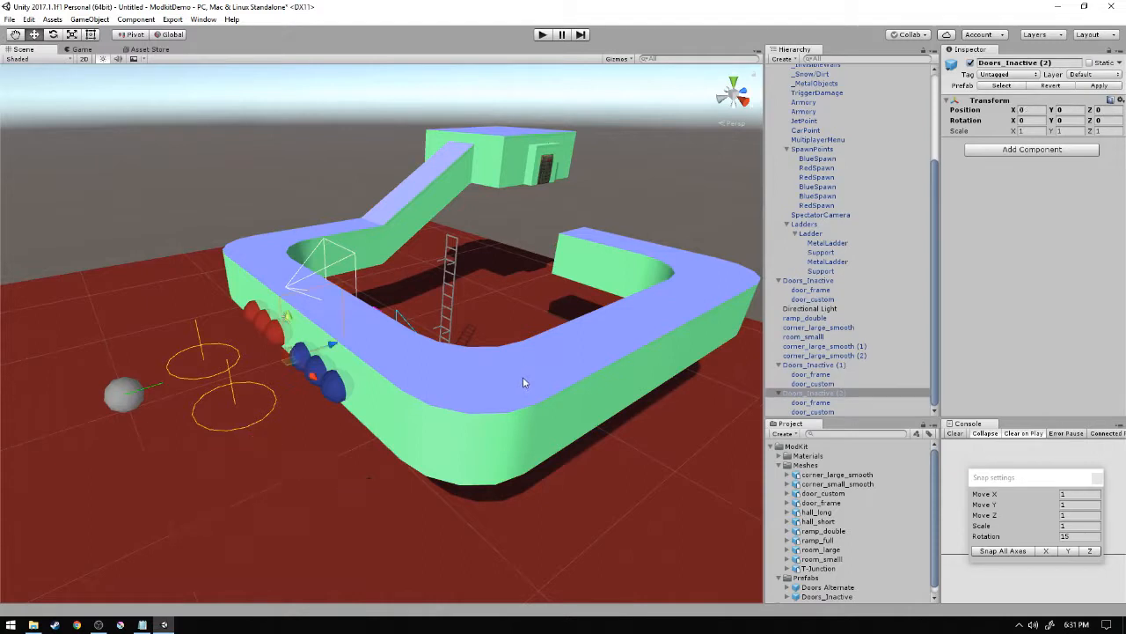
key("ctrl+z")
key("ctrl+z")
key("ctrl+z")
key("ctrl+z")
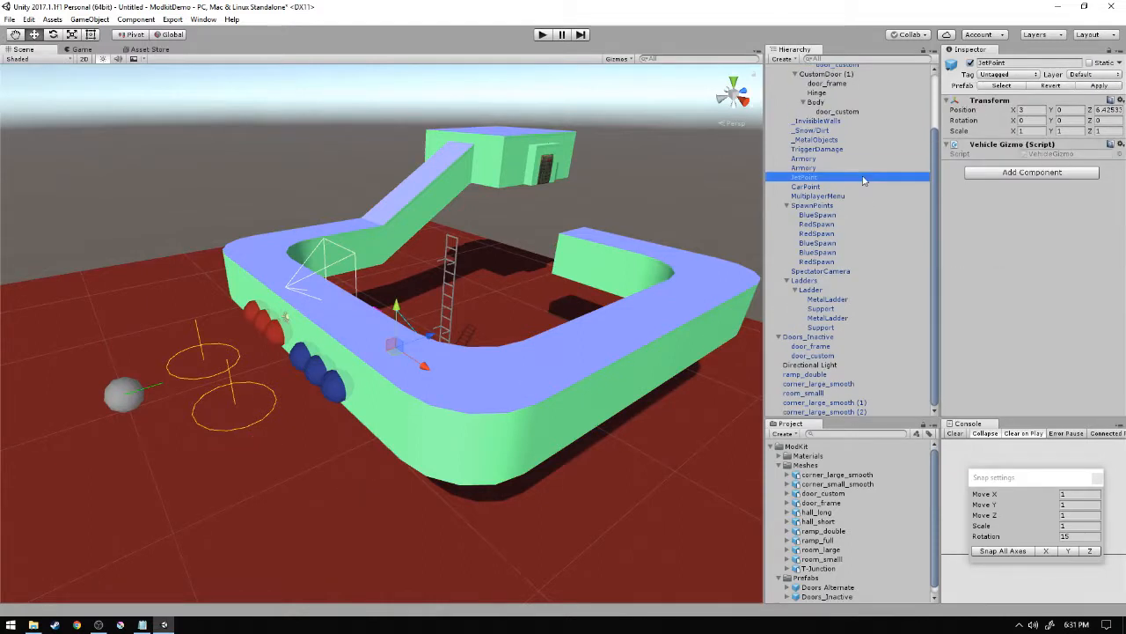
key("ctrl+z")
key("ctrl+z")
key("ctrl+z")
key("ctrl+z")
key("ctrl+z")
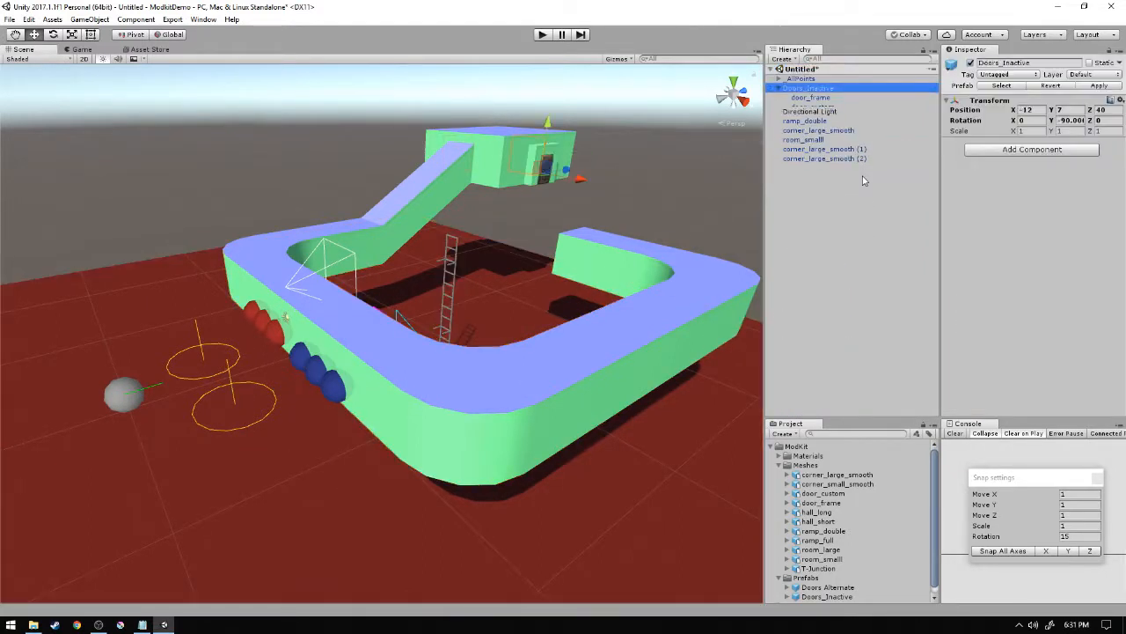
left_click_drag(440, 212, 484, 209, "alt")
right_click_drag(485, 209, 504, 196)
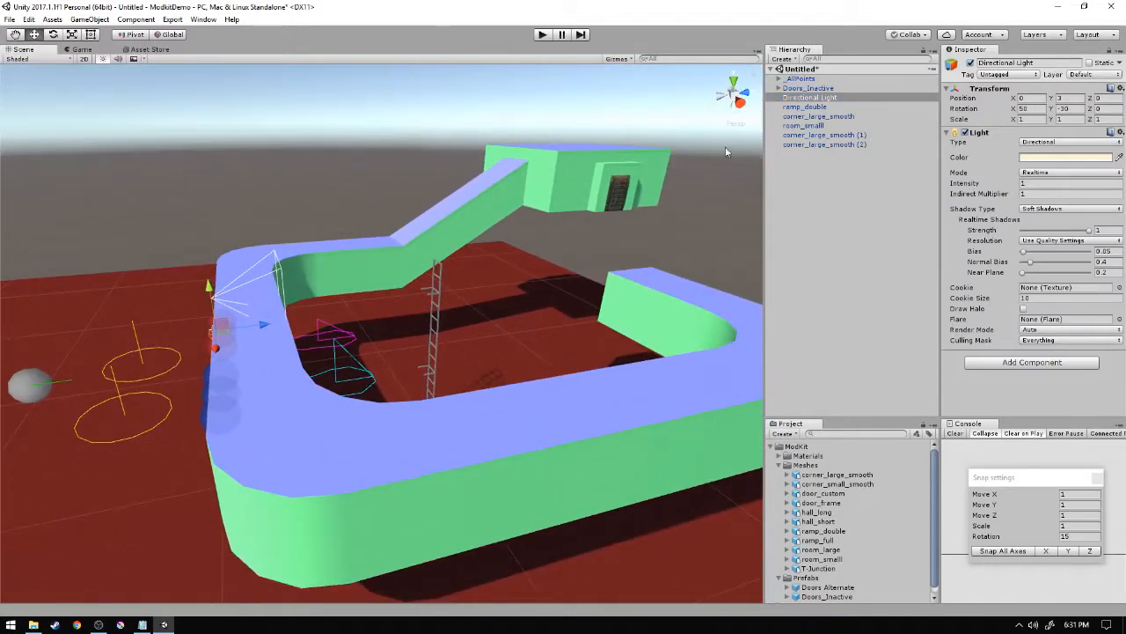
right_click_drag(532, 234, 225, 205)
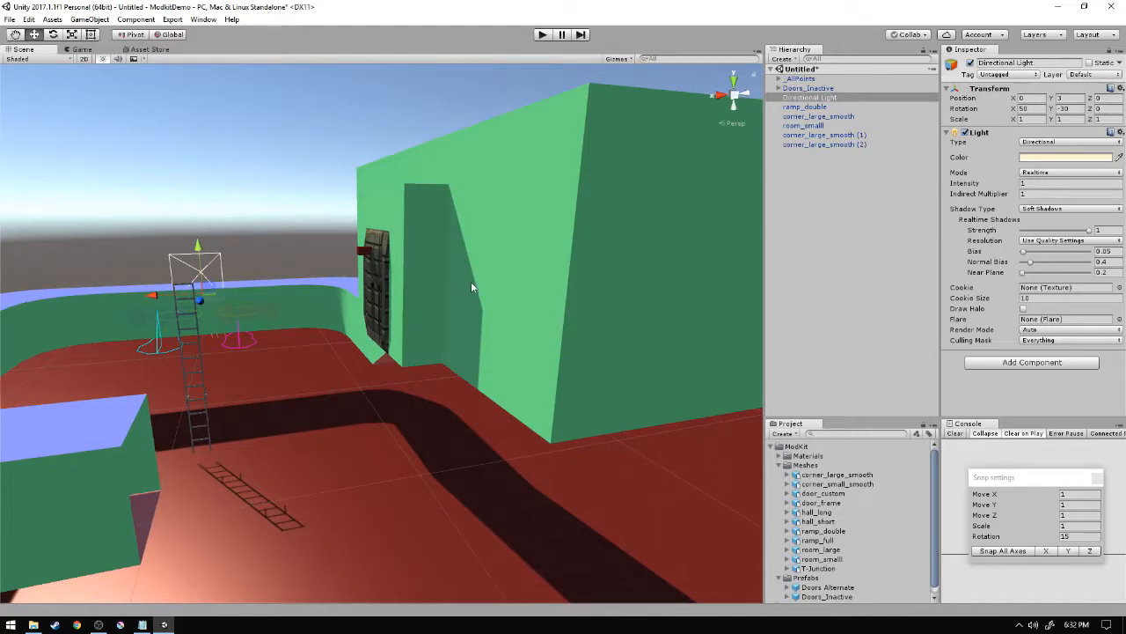
- Examine the mat_door, mat_floor, mat_roof and mat_walls materials in ModKit's Materials folder
left_click(779, 465)
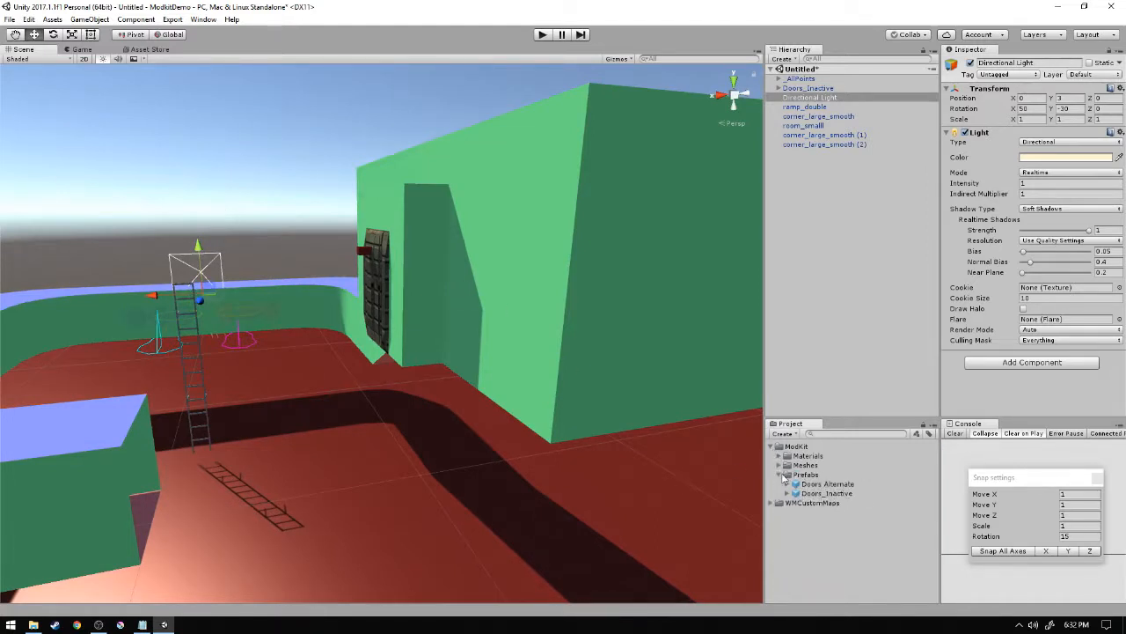
left_click(781, 475)
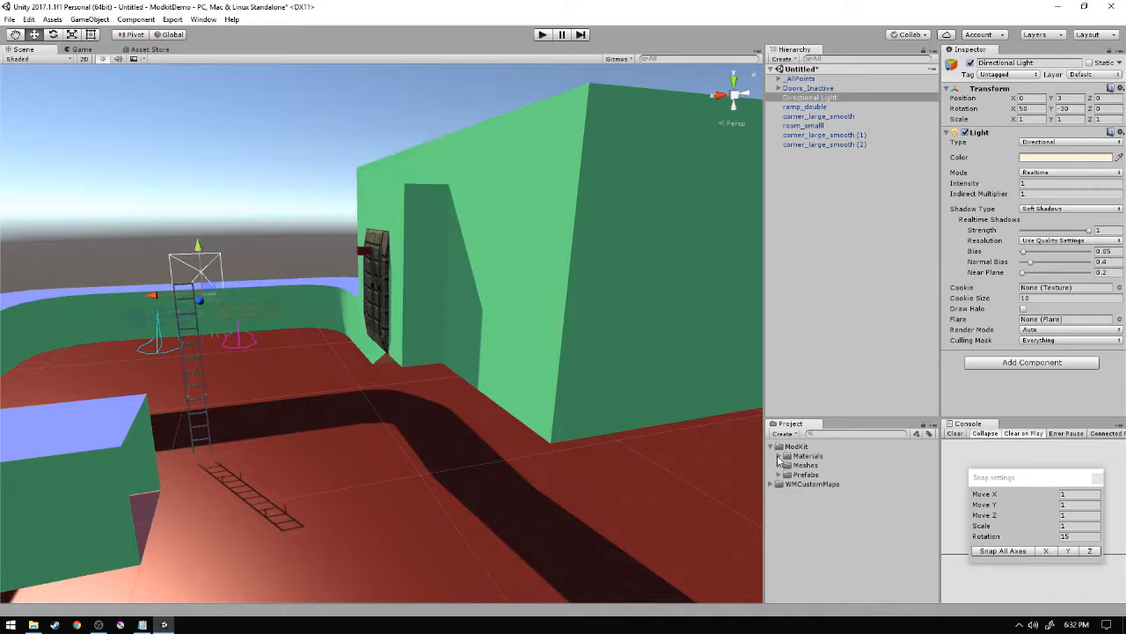
left_click(779, 456)
left_click(817, 475)
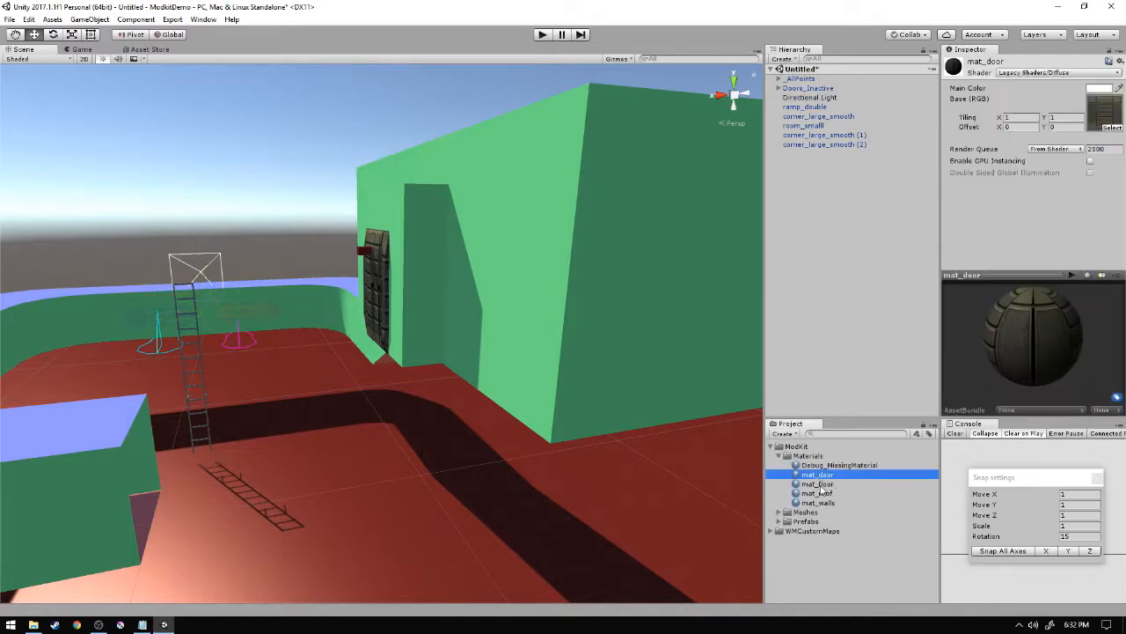
left_click(817, 484)
left_click(821, 502)
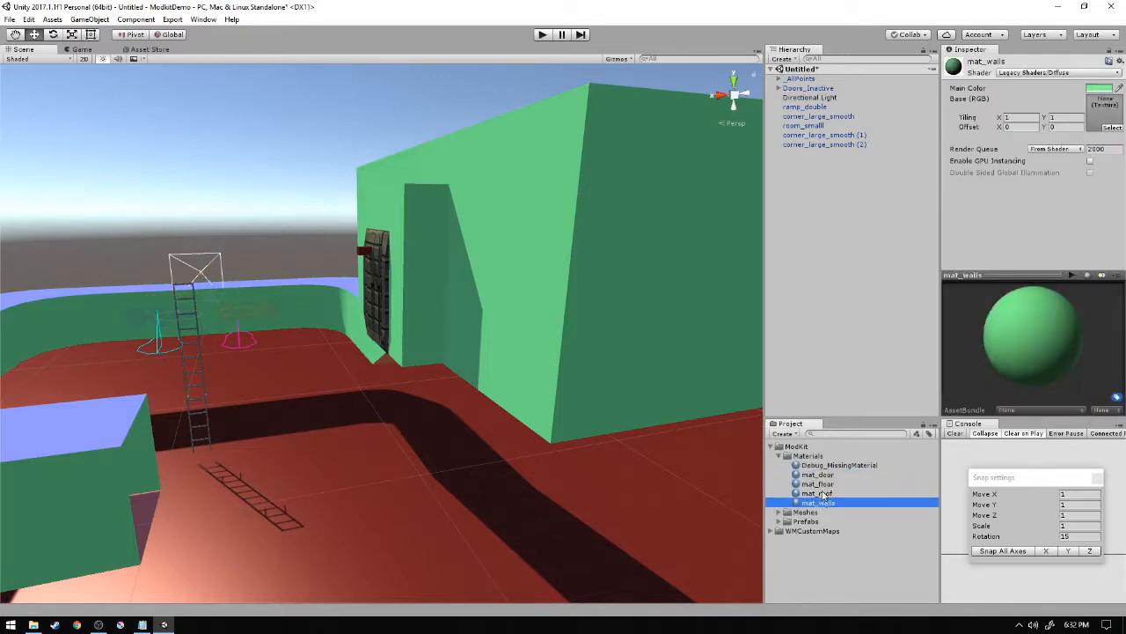
key("Up")
key("Up")
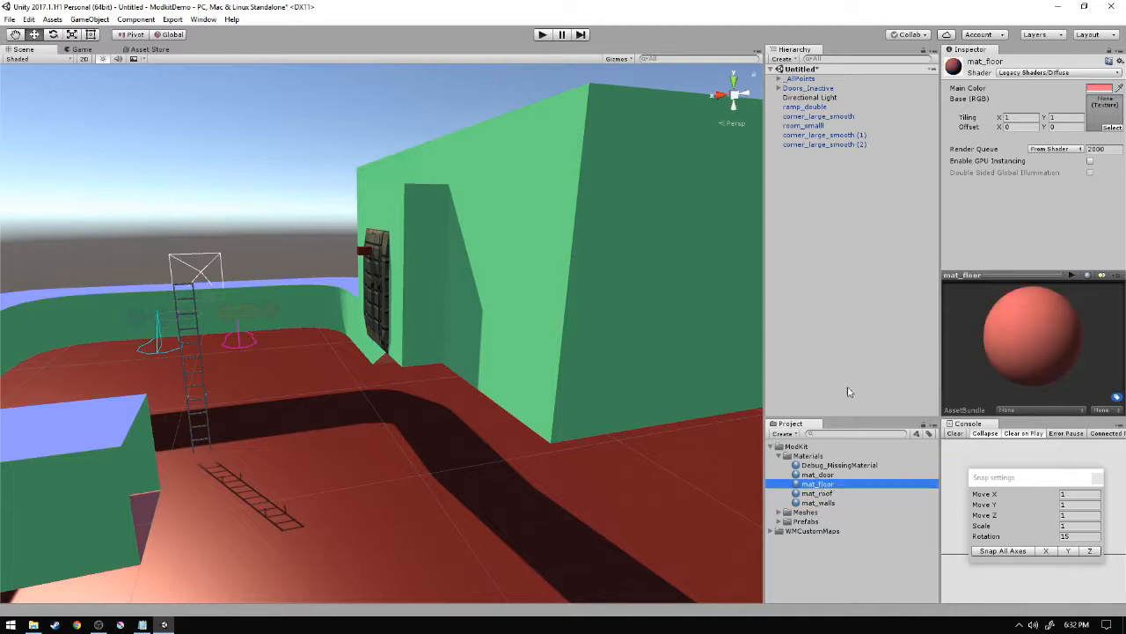
- Try several wall textures as the base texture of mat_floor and assign wall_texture_3
left_click(1113, 129)
scroll(289, 369, "down", 2)
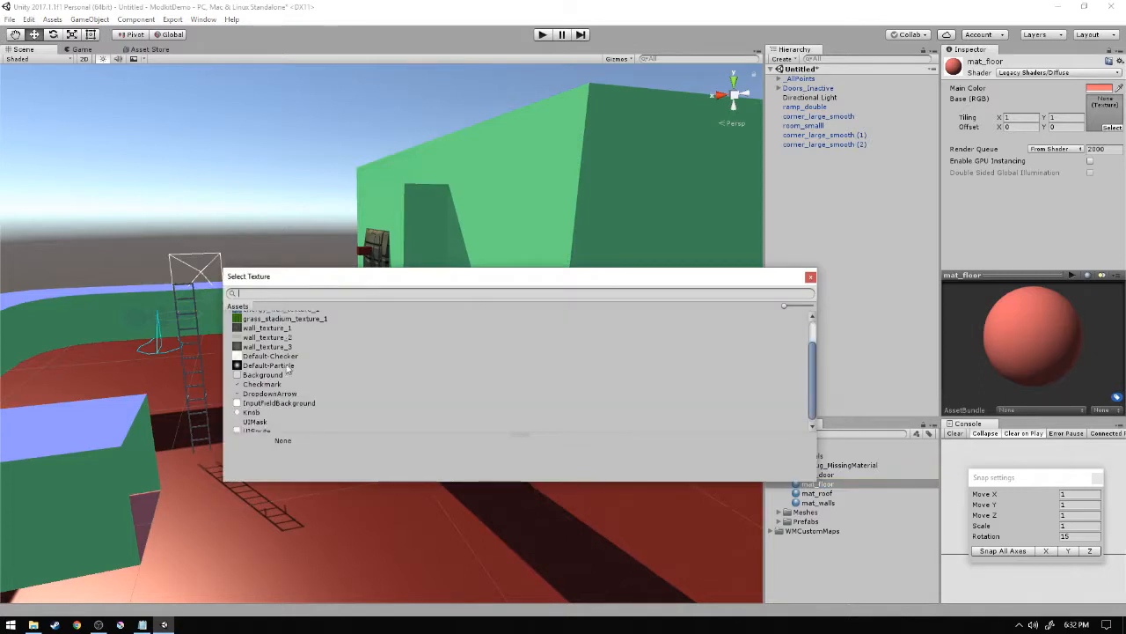
scroll(293, 369, "up", 1)
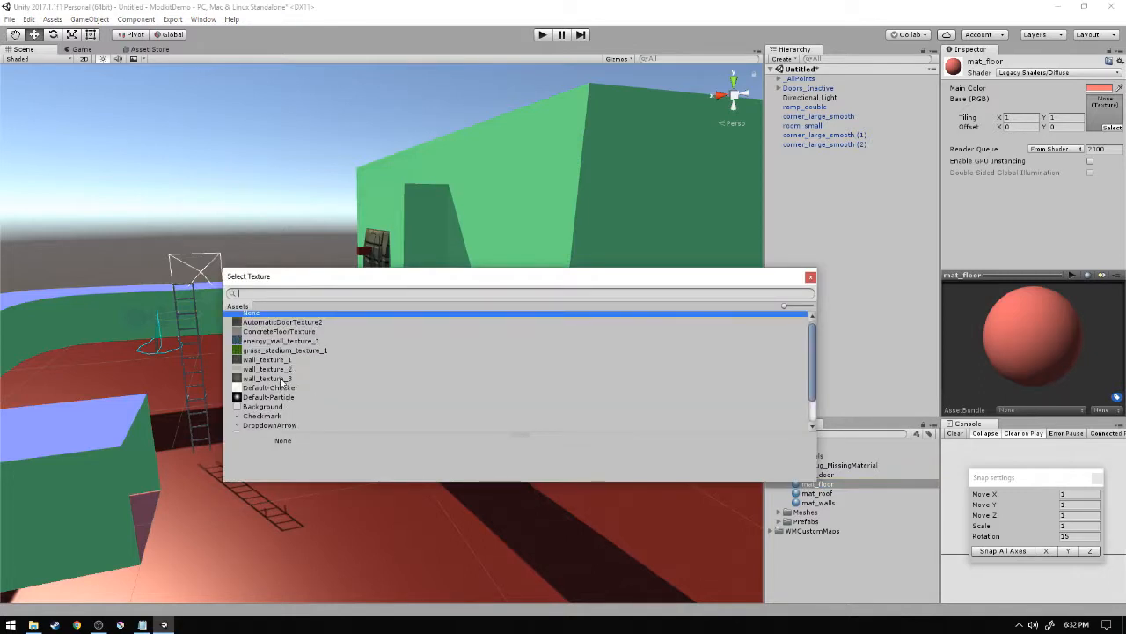
left_click(268, 378)
left_click(283, 368)
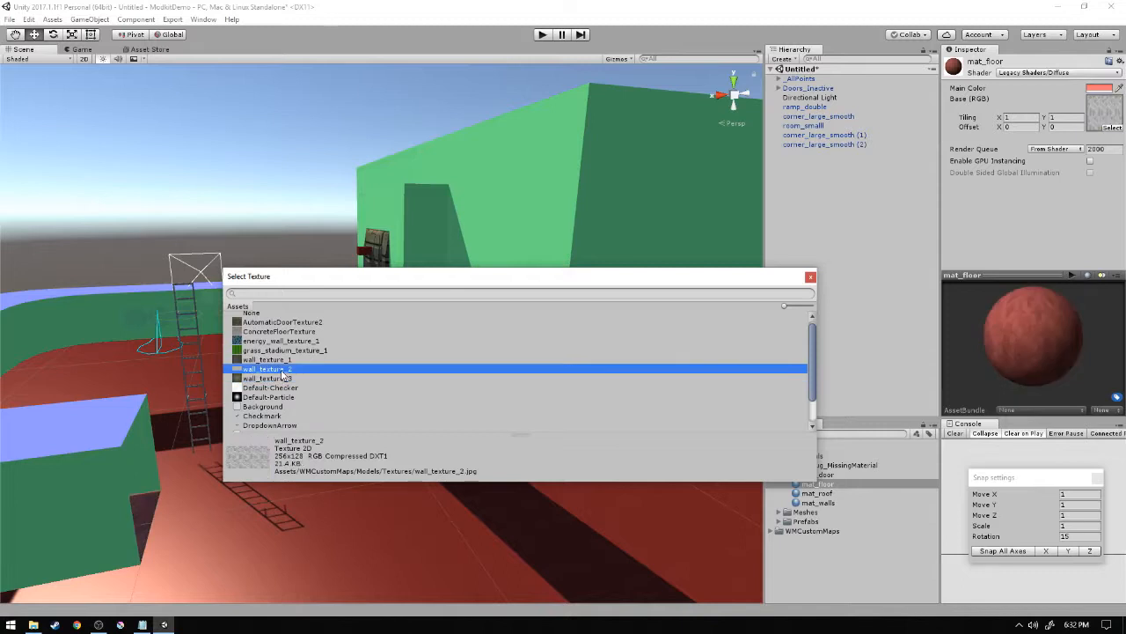
key("Up")
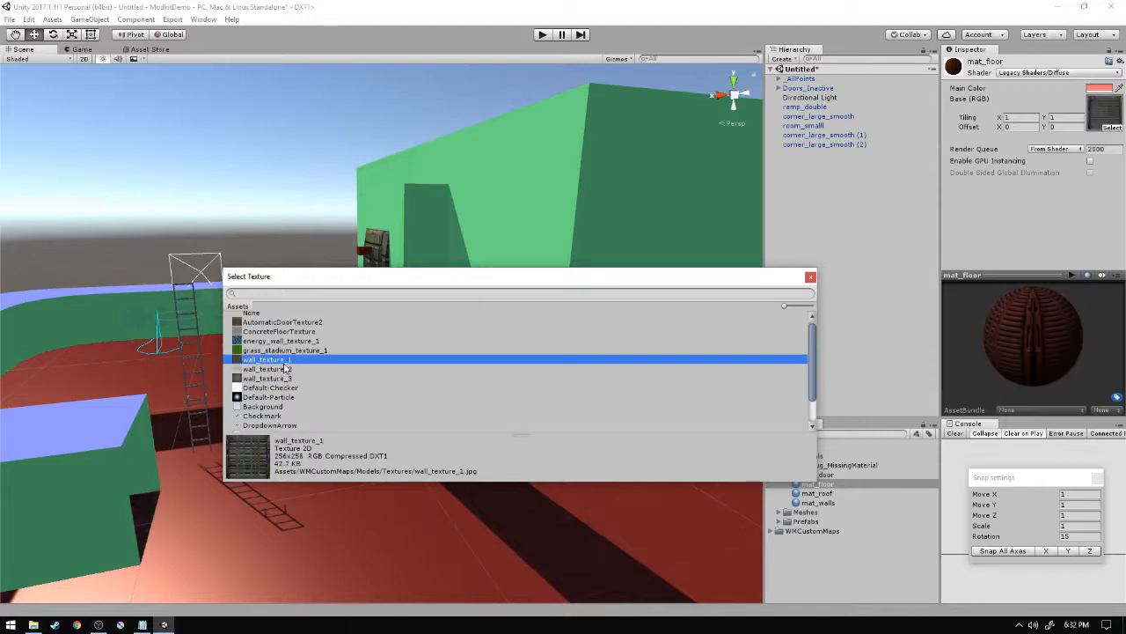
left_click(285, 369)
left_click(288, 379)
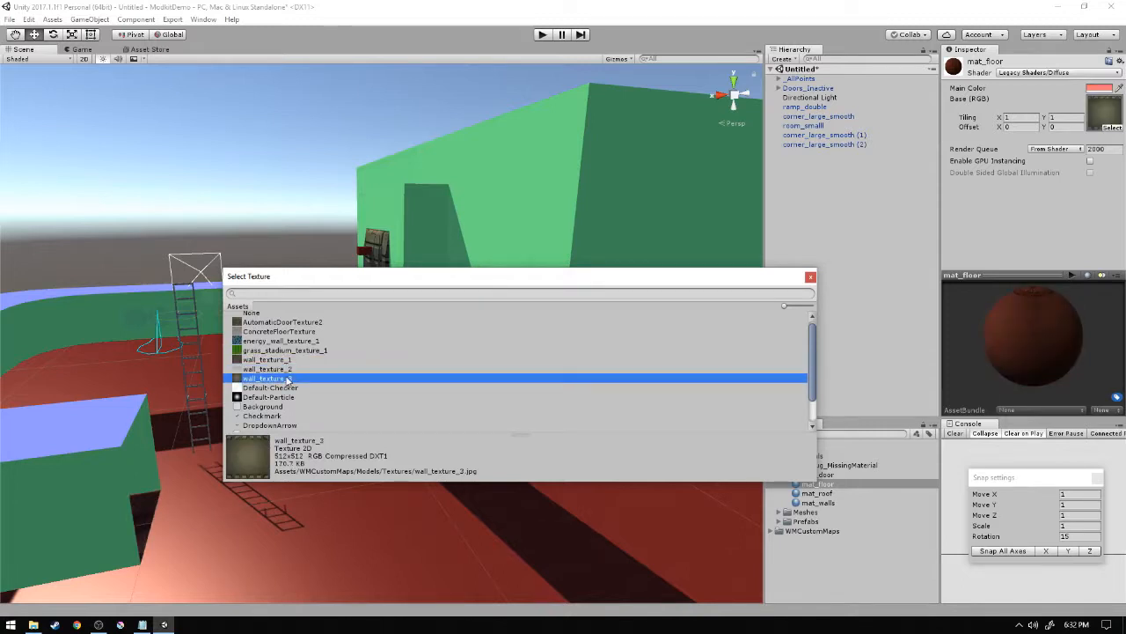
double_click(288, 379)
- Change the main color of mat_floor to pure white, hex FFFFFFFF, with zero saturation
right_click_drag(352, 413, 847, 179)
right_click_drag(497, 244, 423, 238)
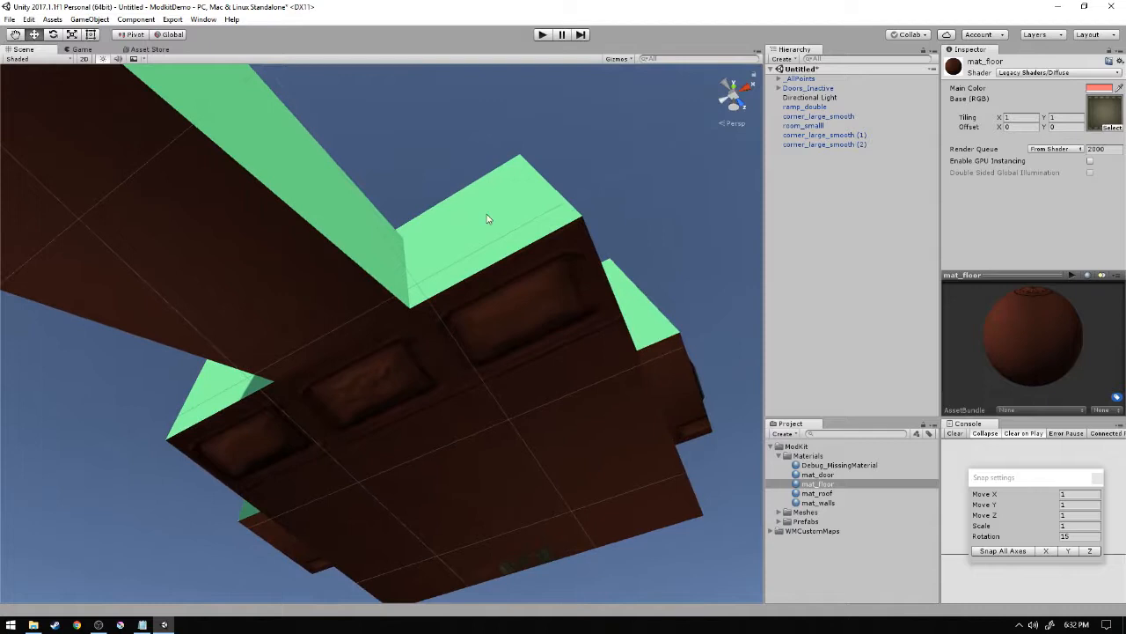
left_click(1107, 89)
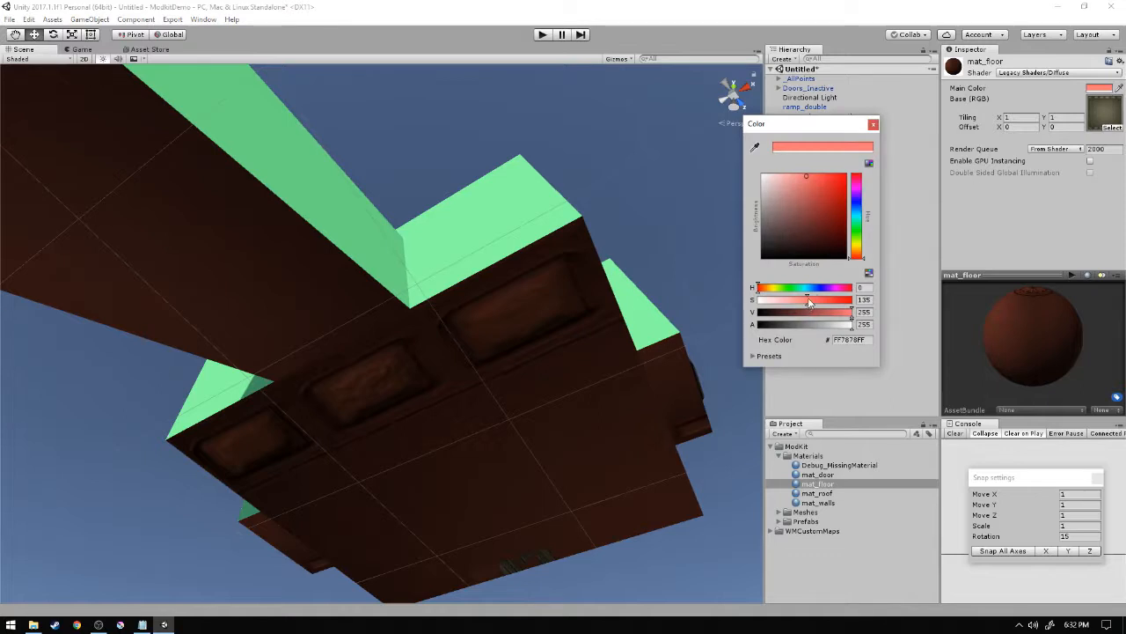
left_click_drag(806, 300, 759, 307)
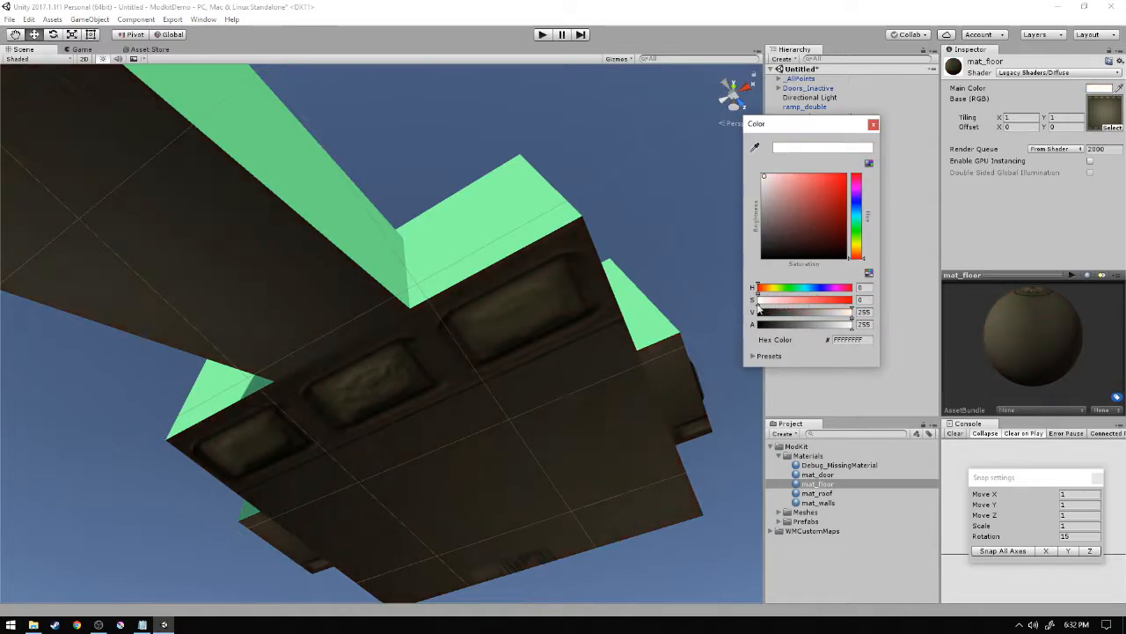
left_click_drag(770, 182, 725, 170)
left_click_drag(792, 302, 758, 303)
left_click(515, 323)
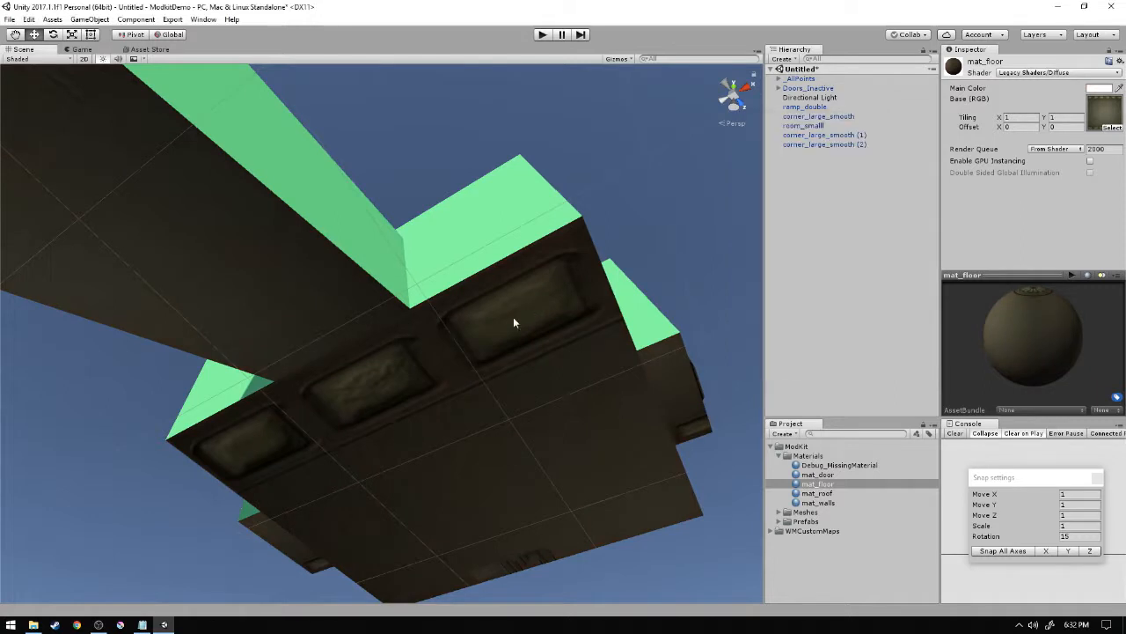
- Set the base texture tiling of mat_floor to 5 in X and 5 in Y
right_click_drag(479, 333, 39, 339)
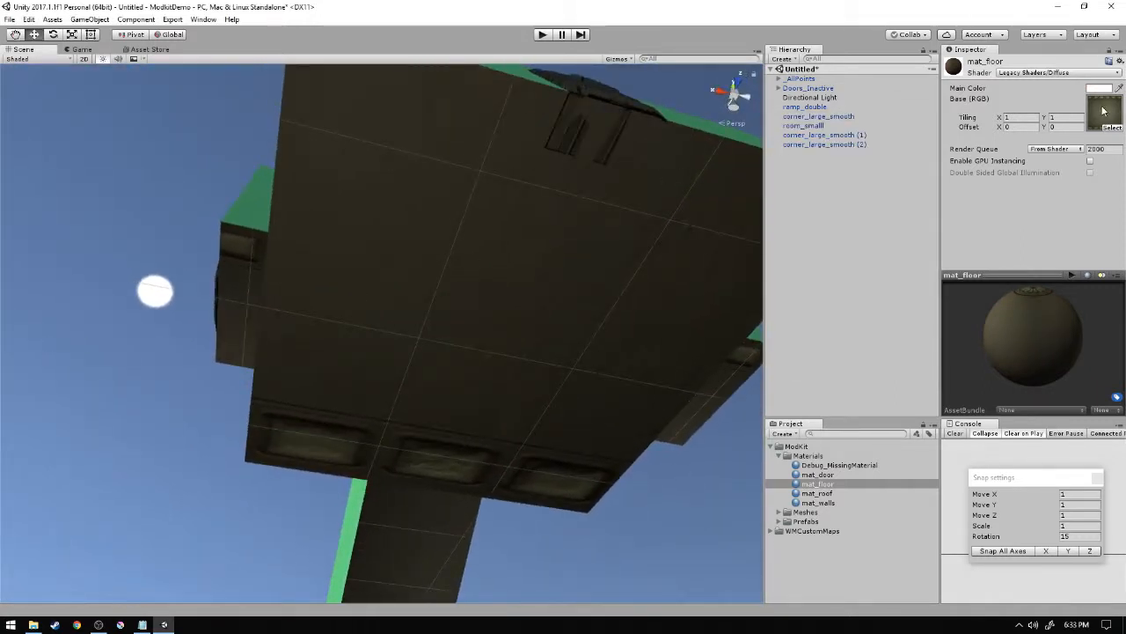
left_click_drag(1033, 380, 850, 352)
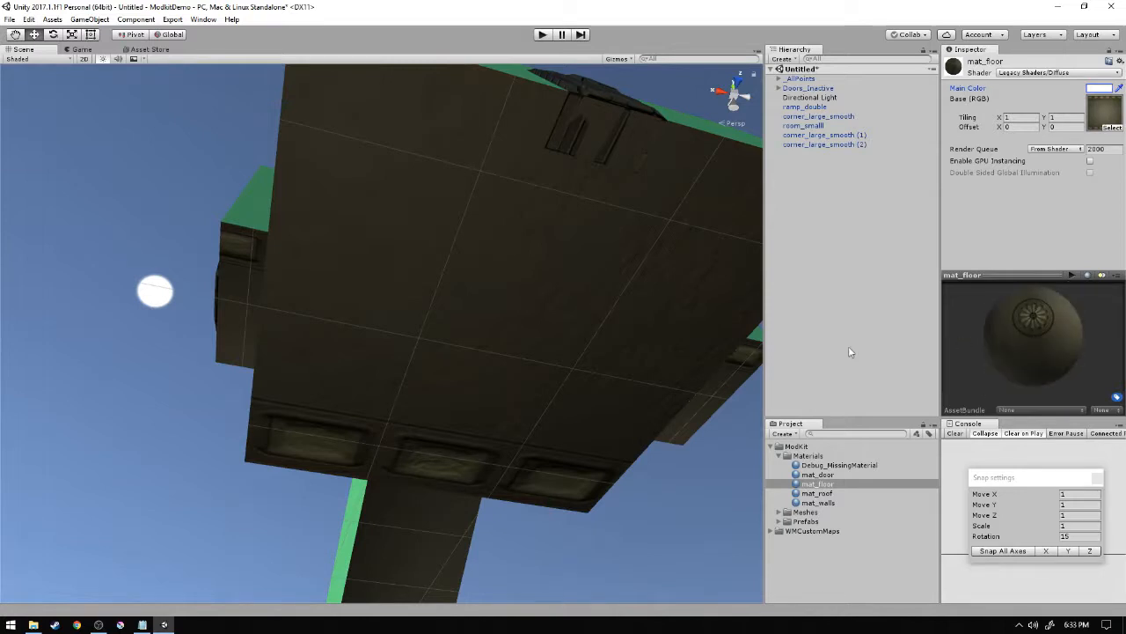
right_click_drag(616, 299, 483, 259)
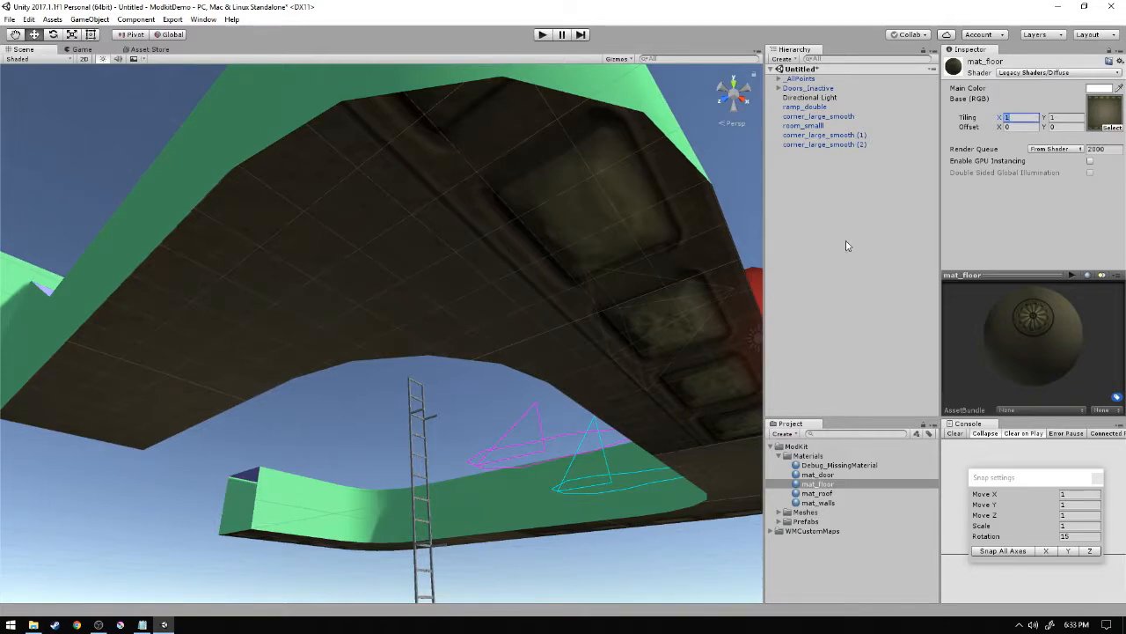
type("5")
key("Tab")
type("5")
key("w")
right_click_drag(506, 271, 762, 369)
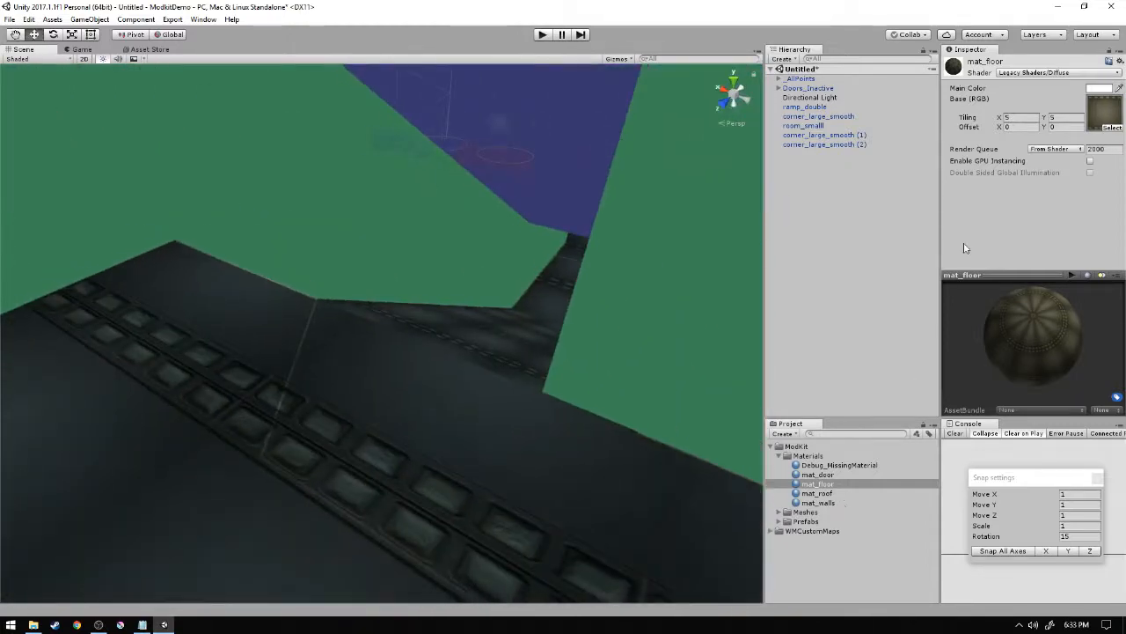
- Try a denser base texture tiling of 20 in X and 20 in Y on mat_floor
type("20")
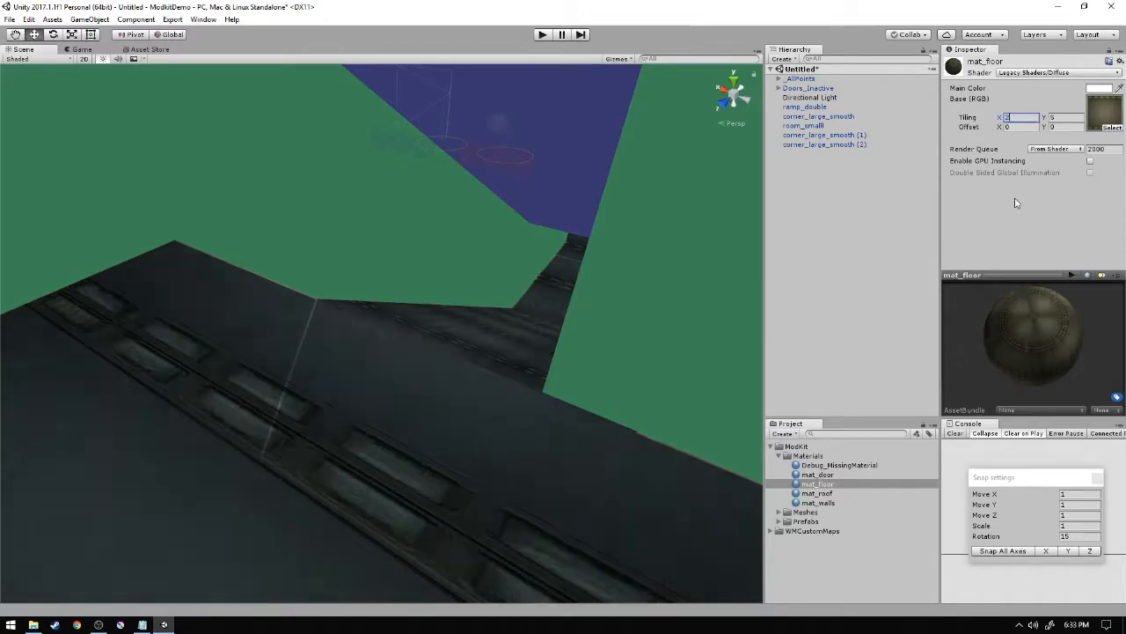
key("Tab")
type("20")
right_click_drag(686, 220, 1125, 97)
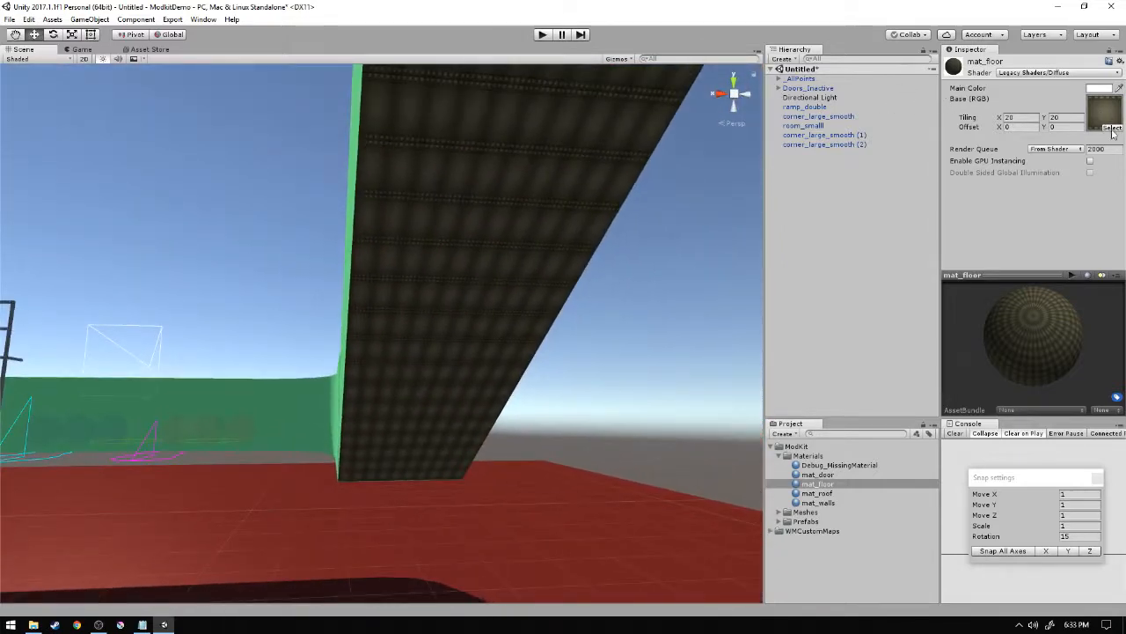
- Replace the base texture of mat_floor with energy_wall_texture_1
left_click(1113, 129)
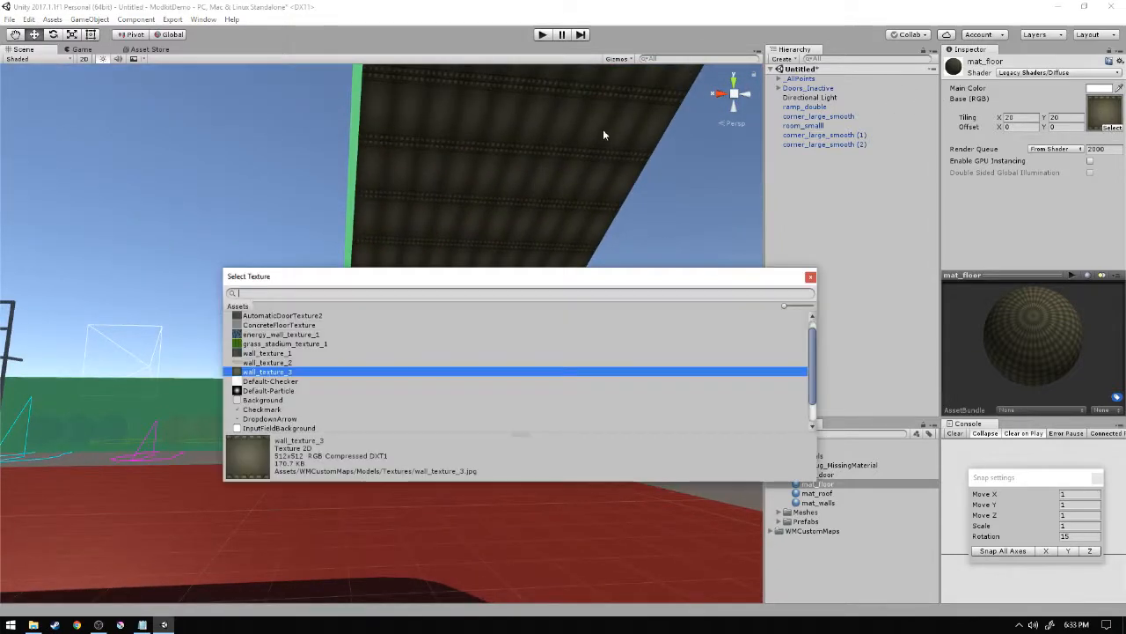
double_click(272, 338)
right_click_drag(272, 340, 498, 228)
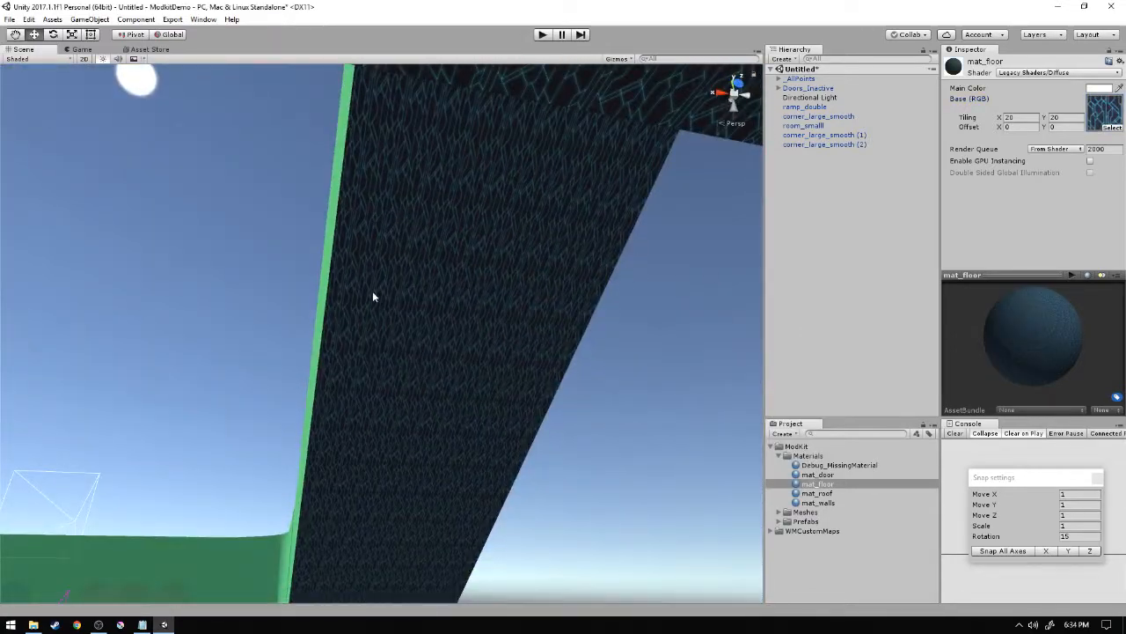
right_click_drag(465, 437, 411, 532)
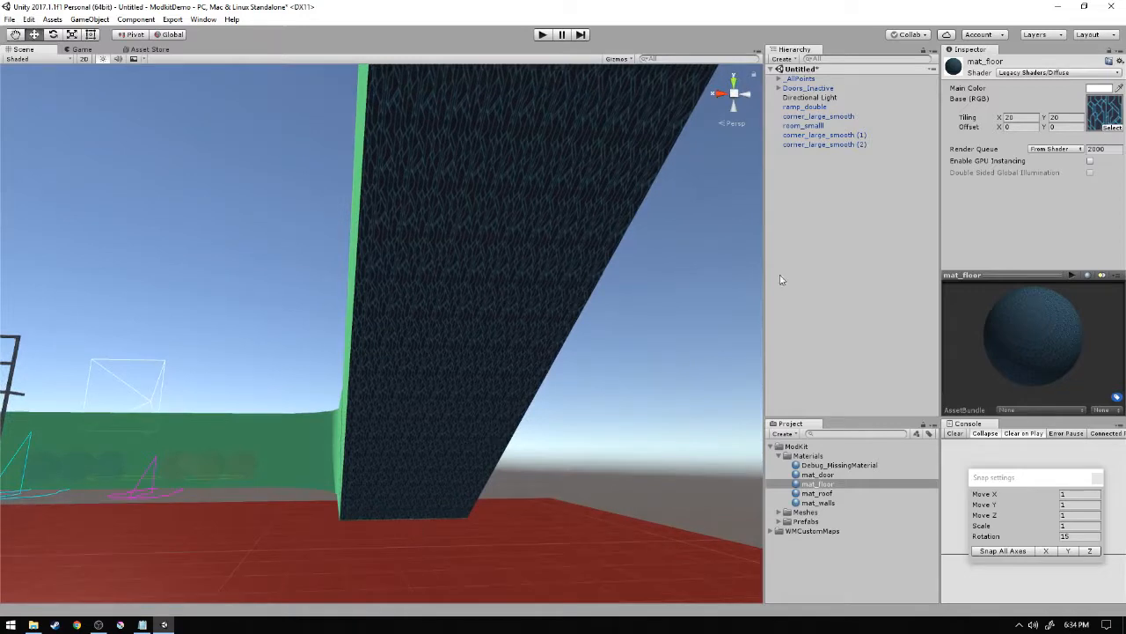
- Set mat_floor's tiling to X 5 and Y 5 for the energy wall texture
right_click_drag(513, 225, 417, 191)
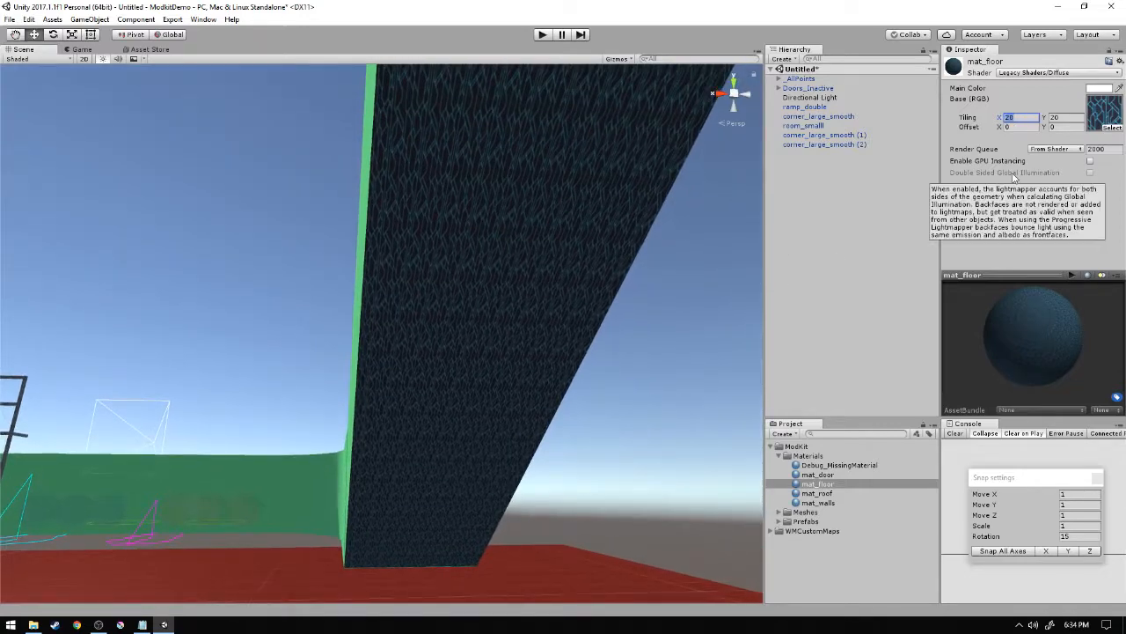
type("5")
key("Tab")
type("5")
right_click_drag(576, 283, 1067, 366)
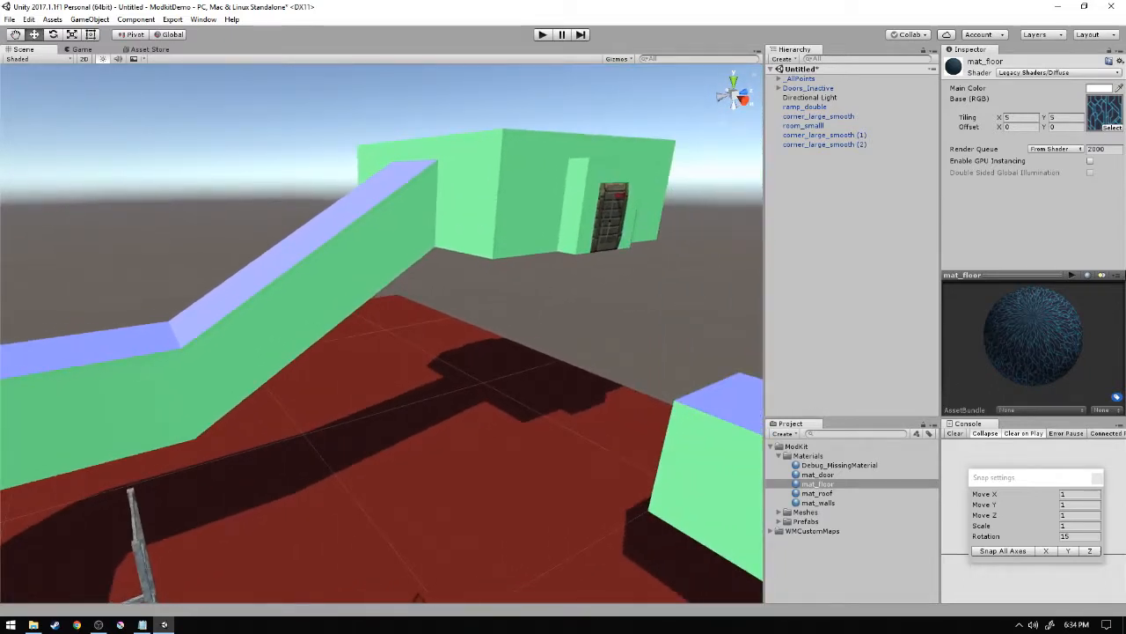
- Change the main color of the mat_walls material to pure white, hex FFFFFFFF
left_click(825, 504)
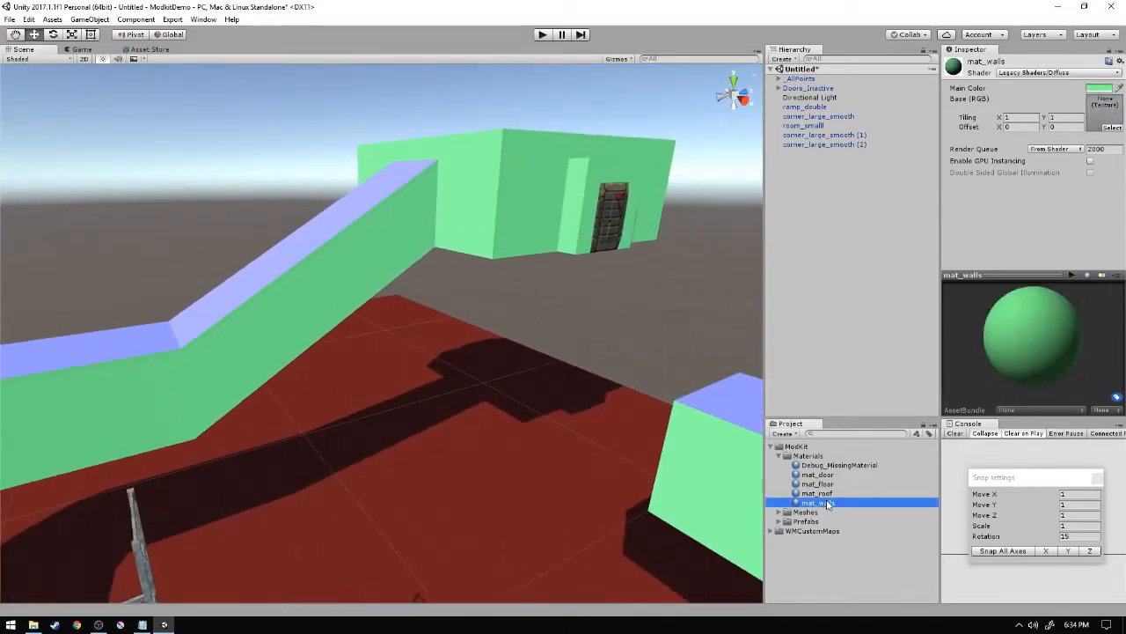
left_click(1099, 90)
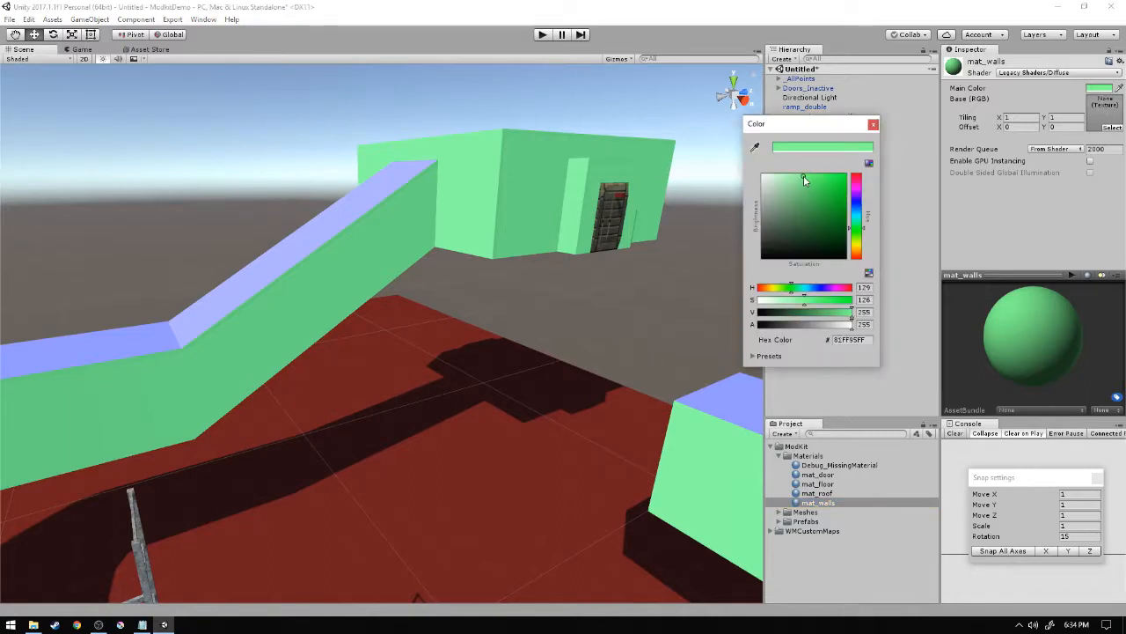
left_click_drag(804, 175, 755, 174)
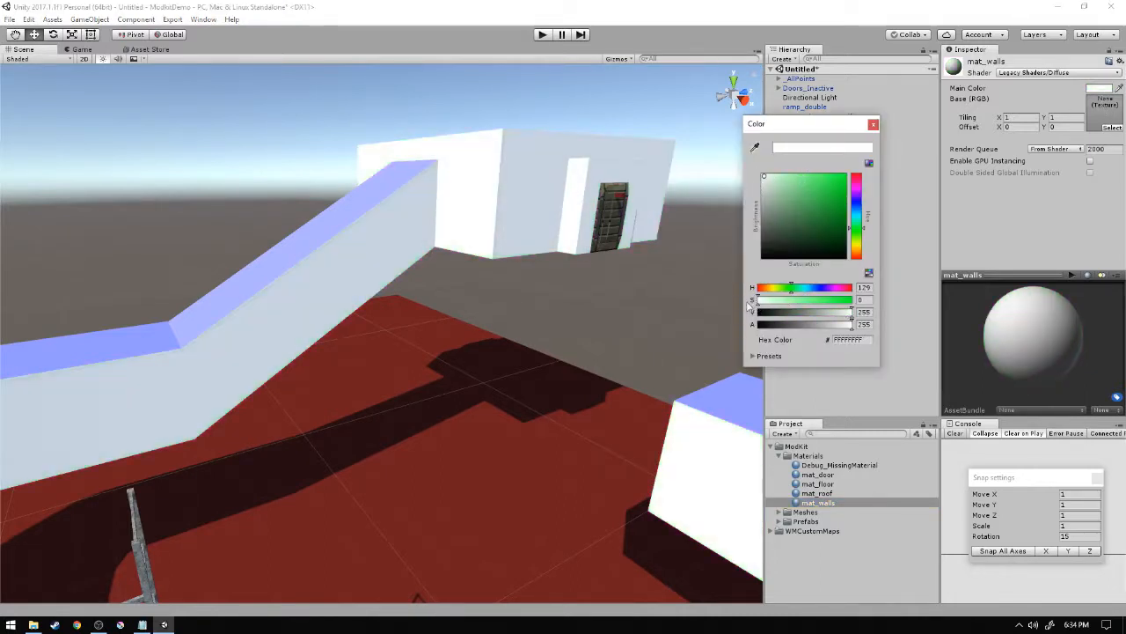
left_click(872, 126)
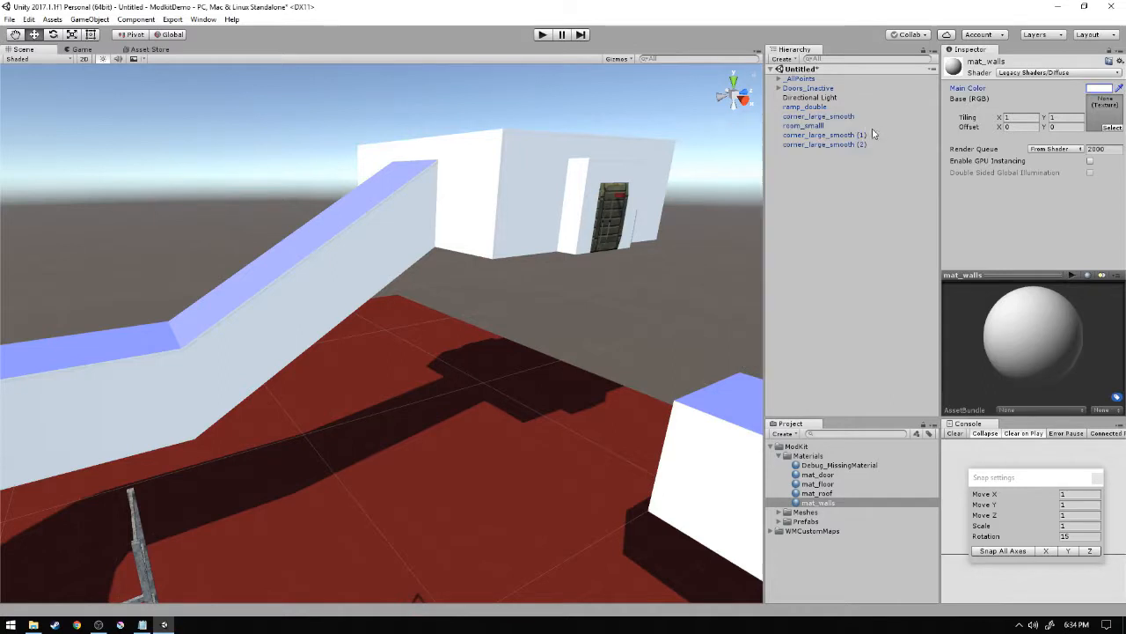
- Assign ConcreteFloorTexture as the base texture of mat_walls
left_click(1112, 128)
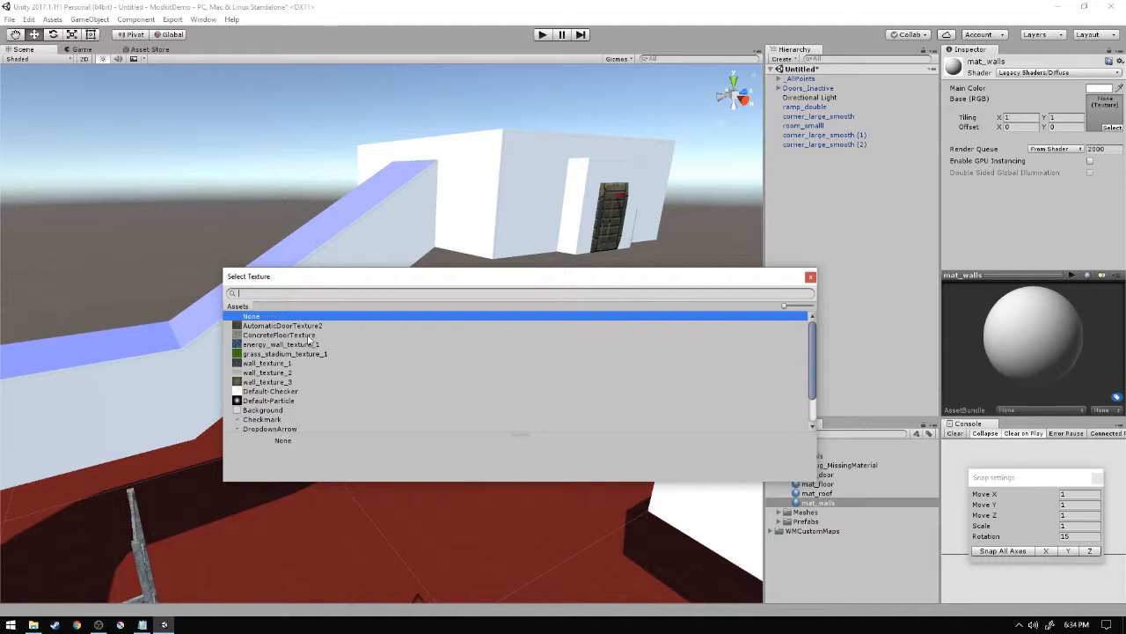
left_click(280, 335)
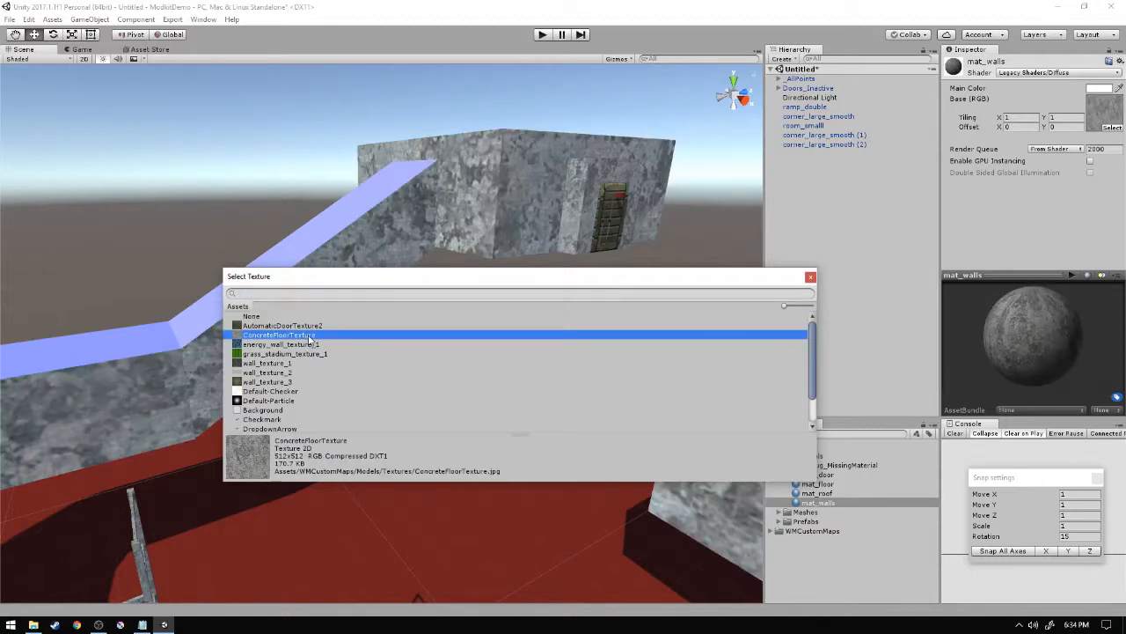
double_click(309, 338)
right_click_drag(569, 327, 493, 315)
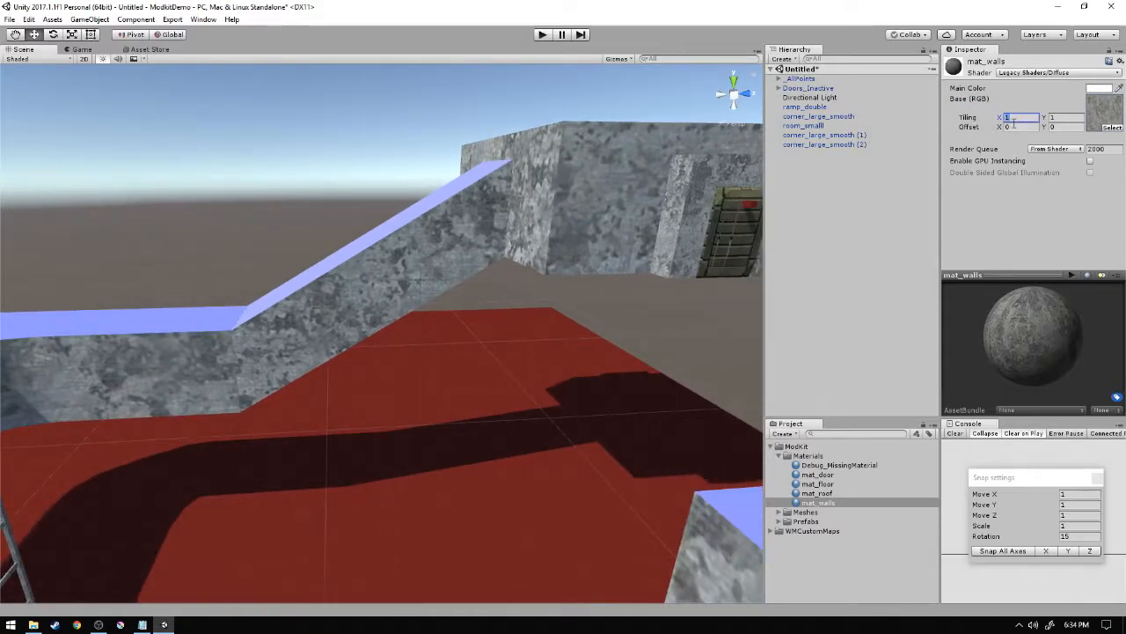
- Set the base texture tiling of mat_walls to 6 in X and 6 in Y
type("6")
key("Tab")
type("6")
right_click_drag(600, 264, 775, 347)
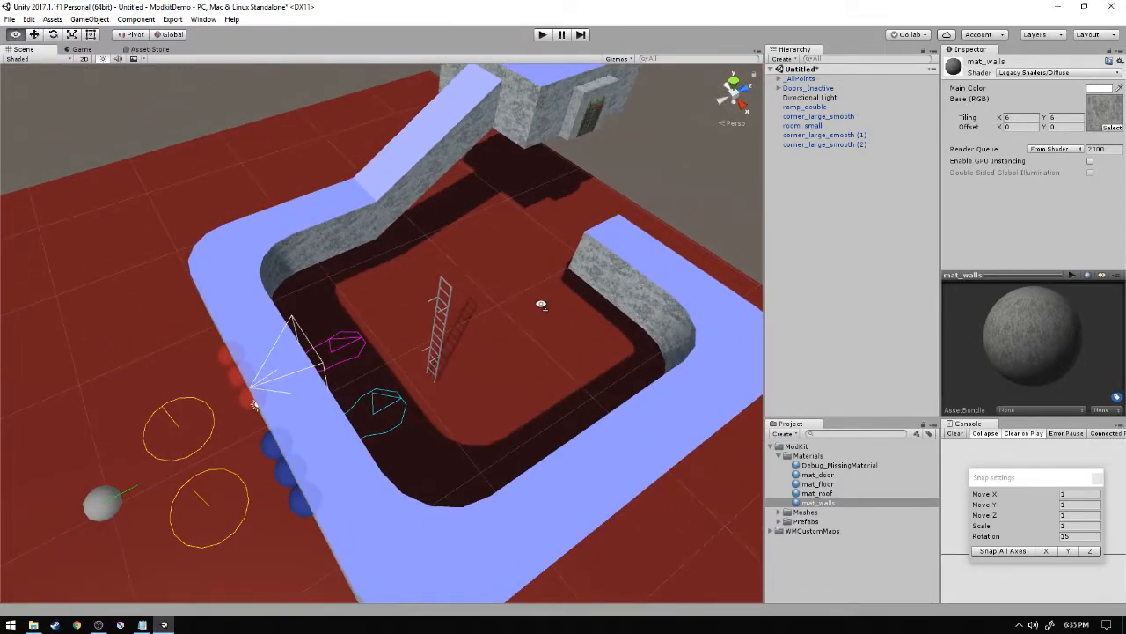
right_click_drag(542, 304, 332, 172)
- Browse the Environments packs in the Asset Store for further map assets, comparing them with the map in the scene
left_click(150, 49)
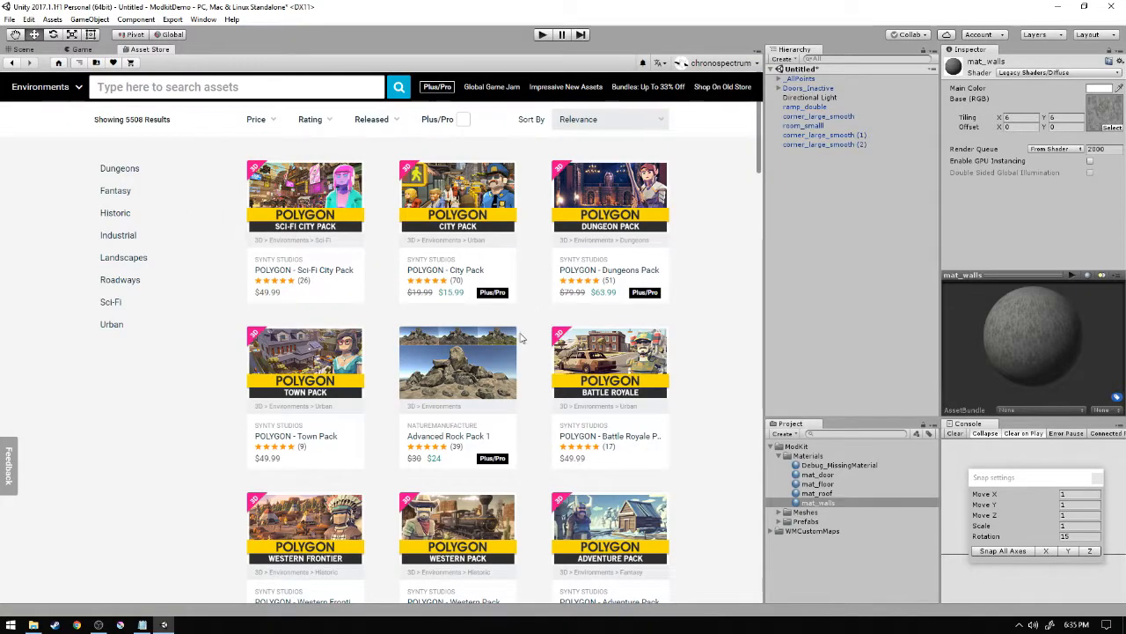
mouse_move(481, 355)
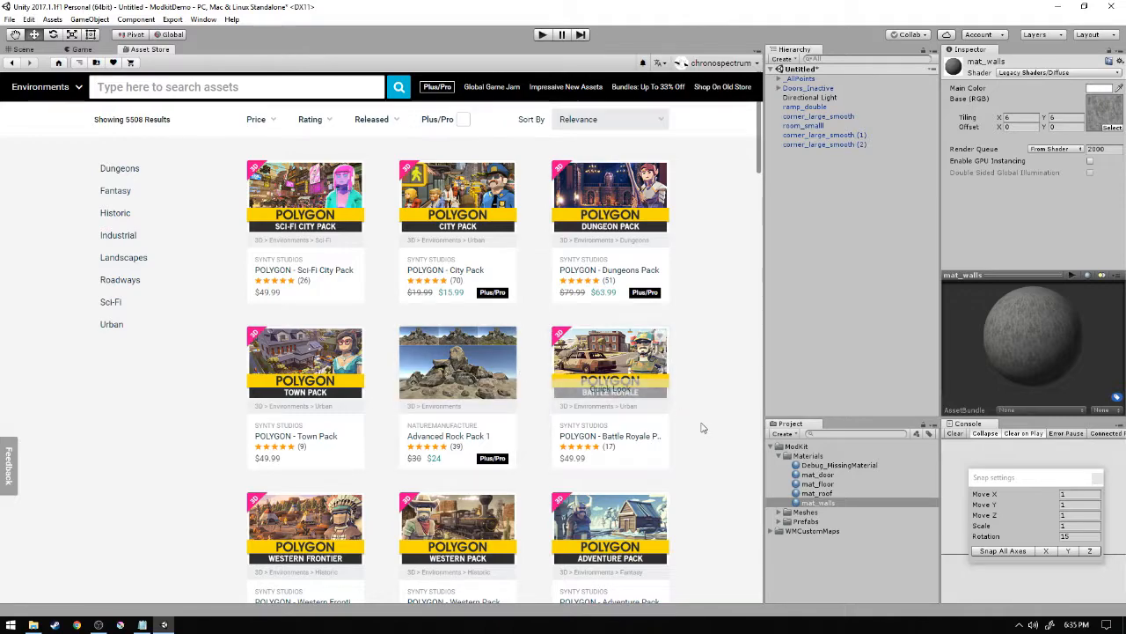
scroll(702, 427, "down", 2)
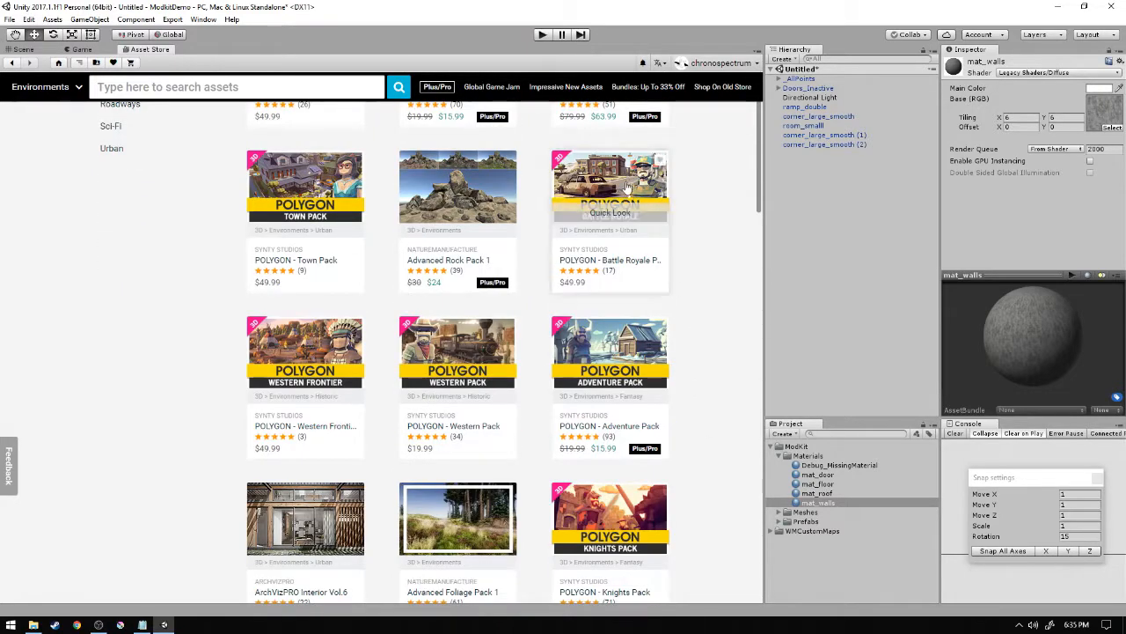
scroll(684, 291, "down", 3)
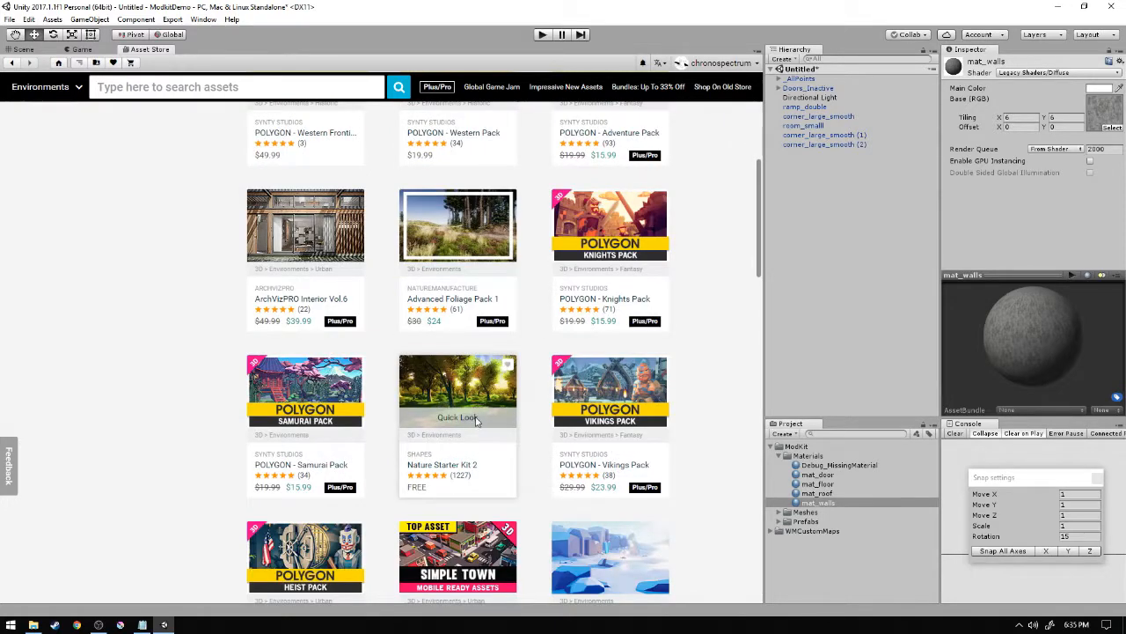
scroll(197, 396, "down", 3)
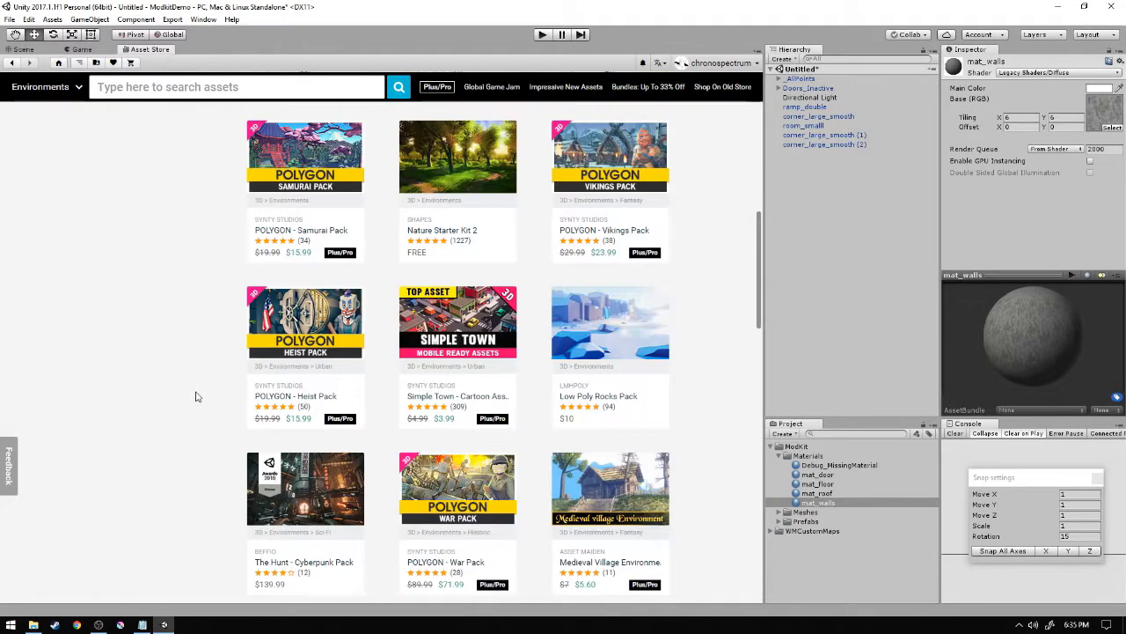
scroll(704, 369, "down", 2)
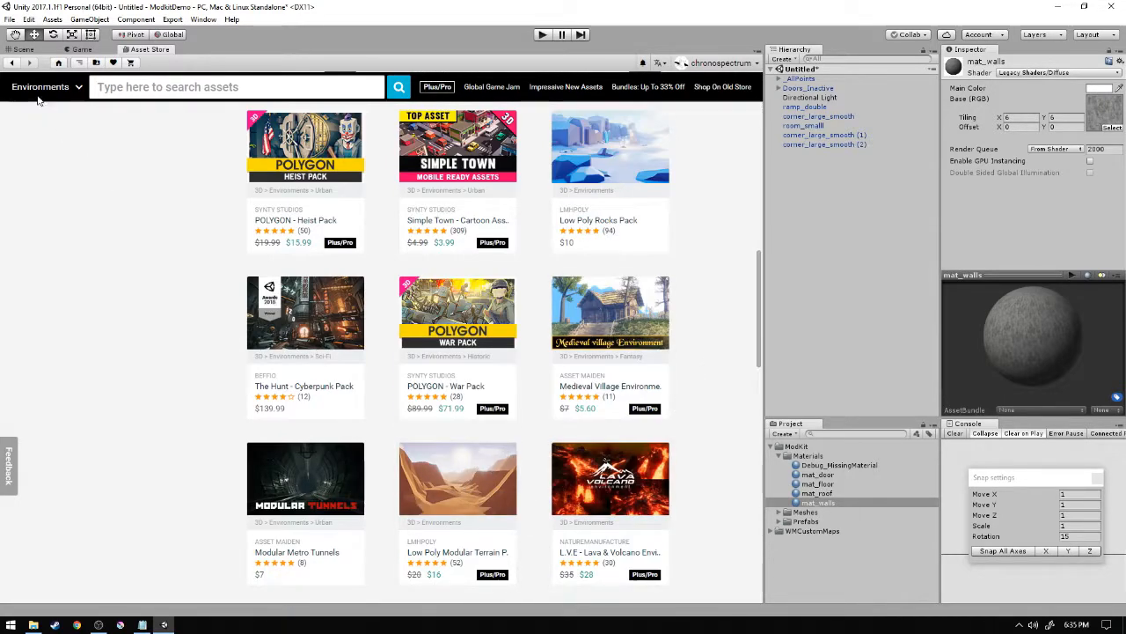
left_click(22, 50)
right_click_drag(432, 334, 289, 352)
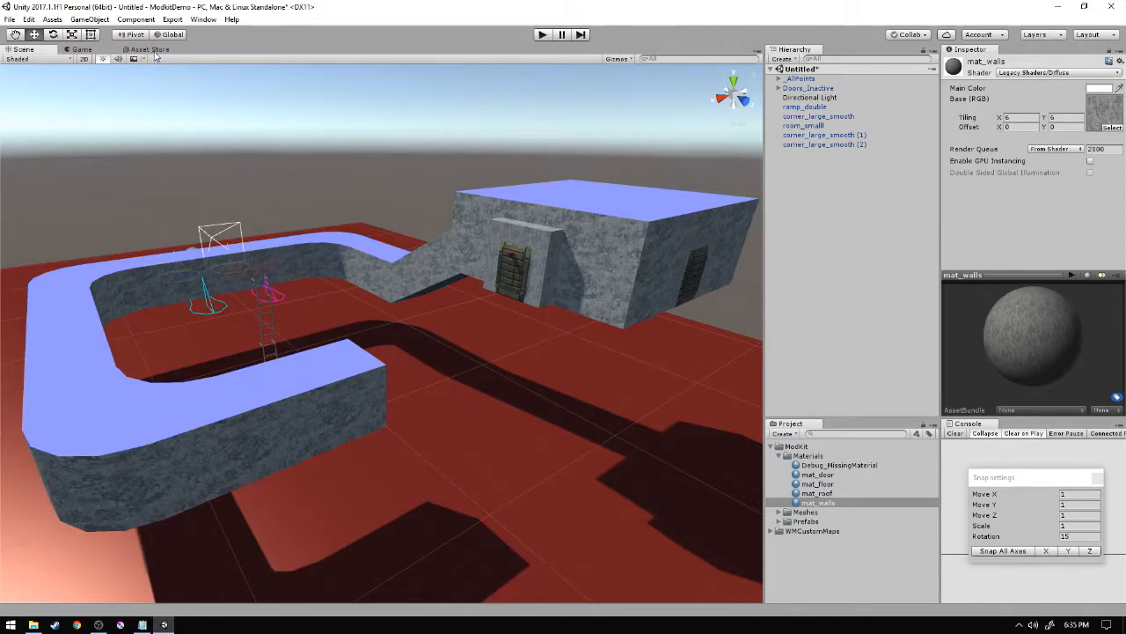
left_click(151, 50)
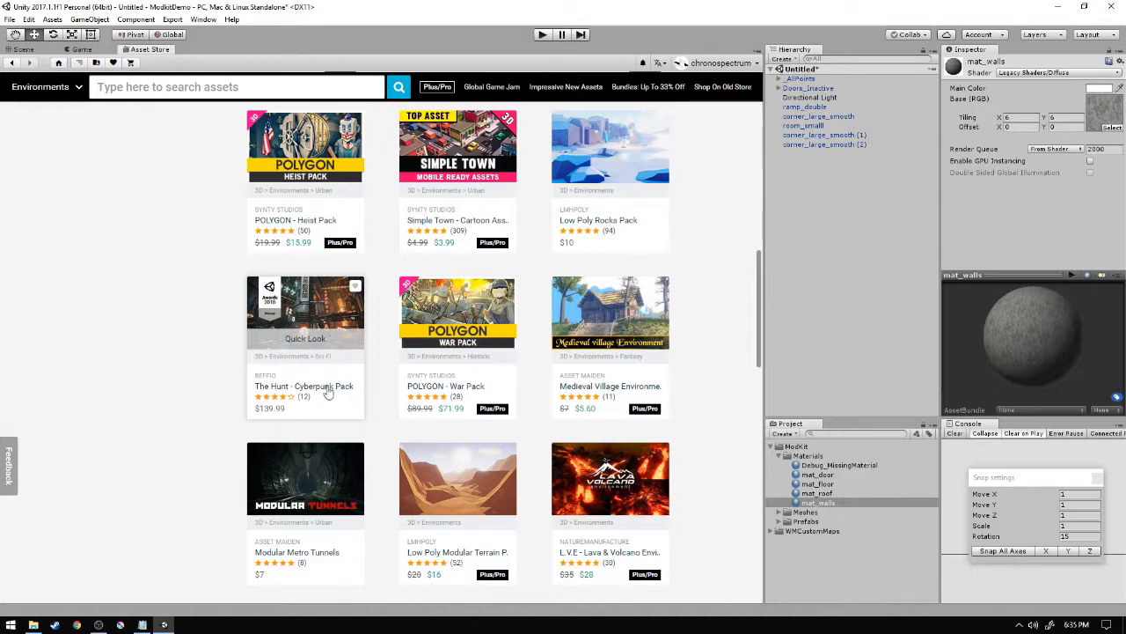
left_click(23, 49)
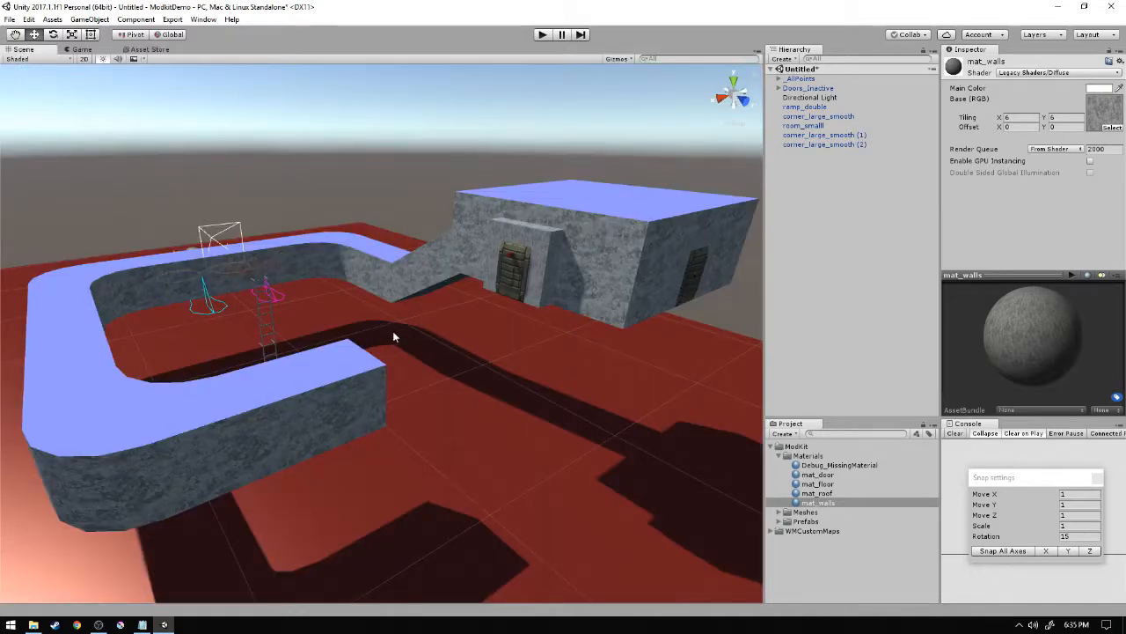
left_click(150, 50)
scroll(229, 283, "up", 2)
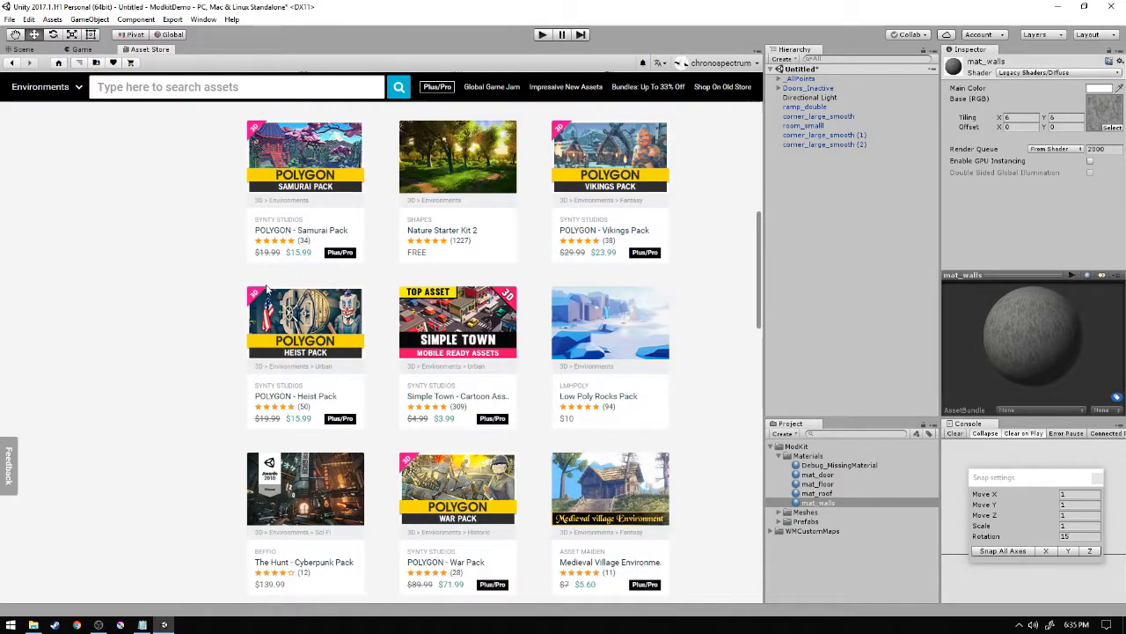
scroll(256, 308, "up", 4)
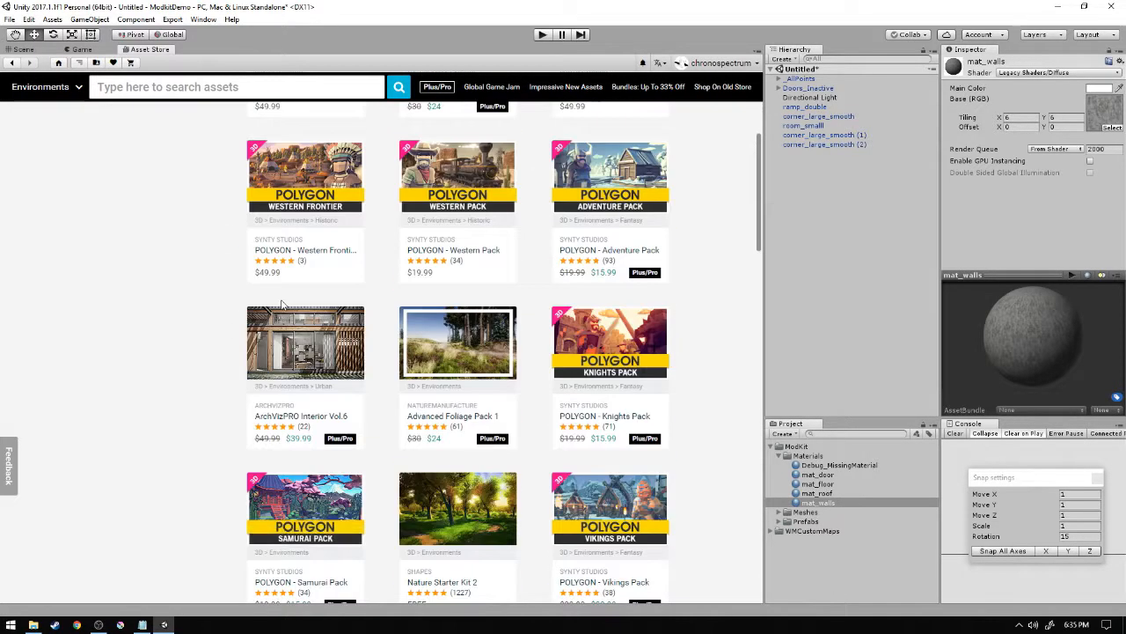
scroll(554, 396, "up", 4)
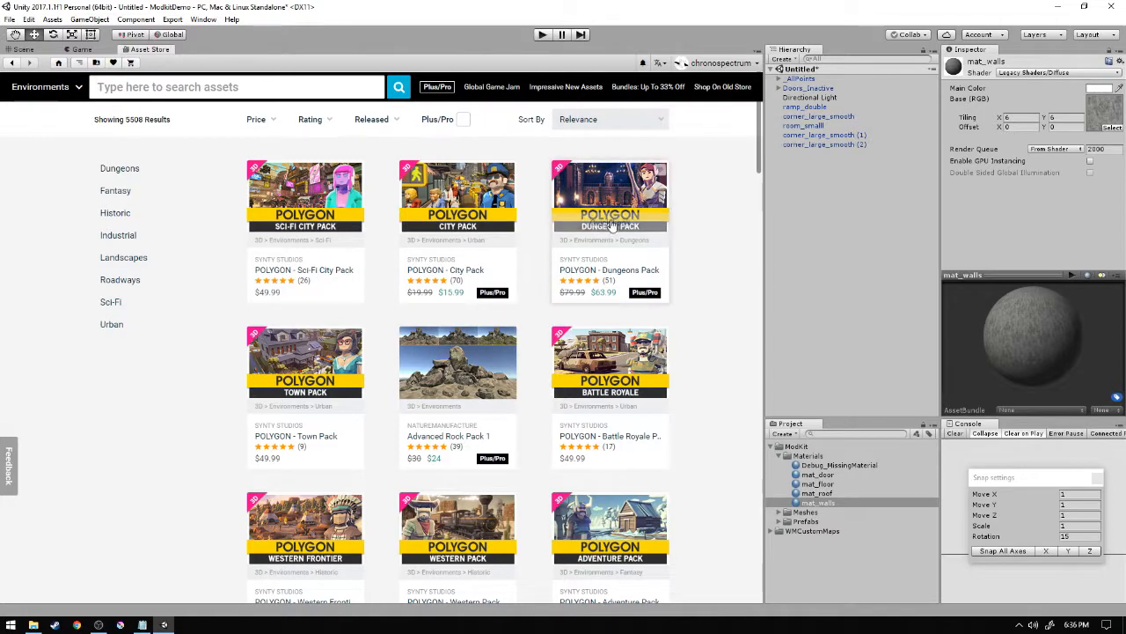
- Return to the scene and examine the textured map from several angles, including the corner walls, the double ramp and the small room
left_click(25, 49)
left_click_drag(475, 338, 420, 354, "alt")
left_click_drag(687, 205, 611, 278, "alt")
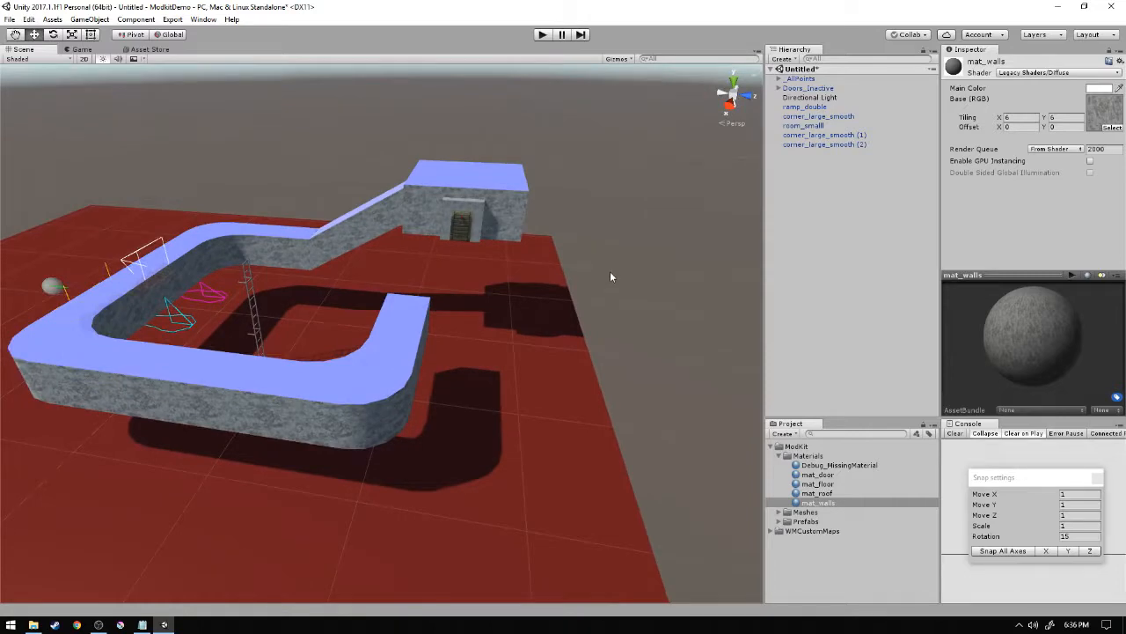
left_click_drag(473, 261, 242, 247, "alt")
right_click_drag(339, 181, 533, 219)
left_click_drag(543, 301, 726, 304, "alt")
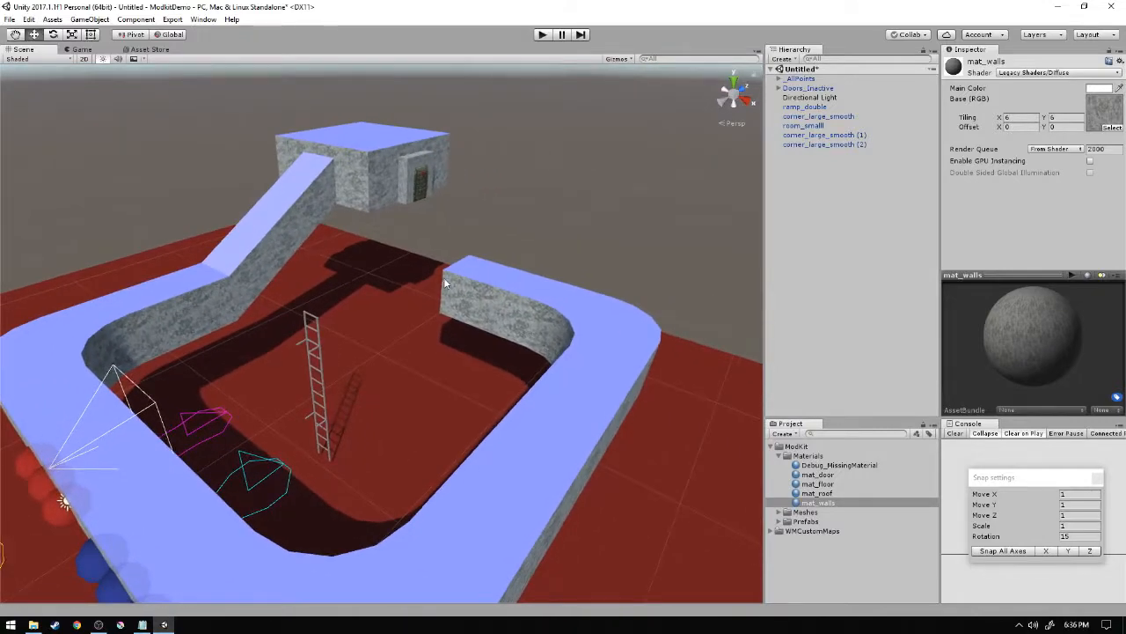
left_click_drag(444, 281, 288, 290, "alt")
right_click_drag(533, 488, 218, 385)
key("w")
key("w")
right_click_drag(197, 336, 515, 412)
key("w")
key("s")
key("s")
key("s")
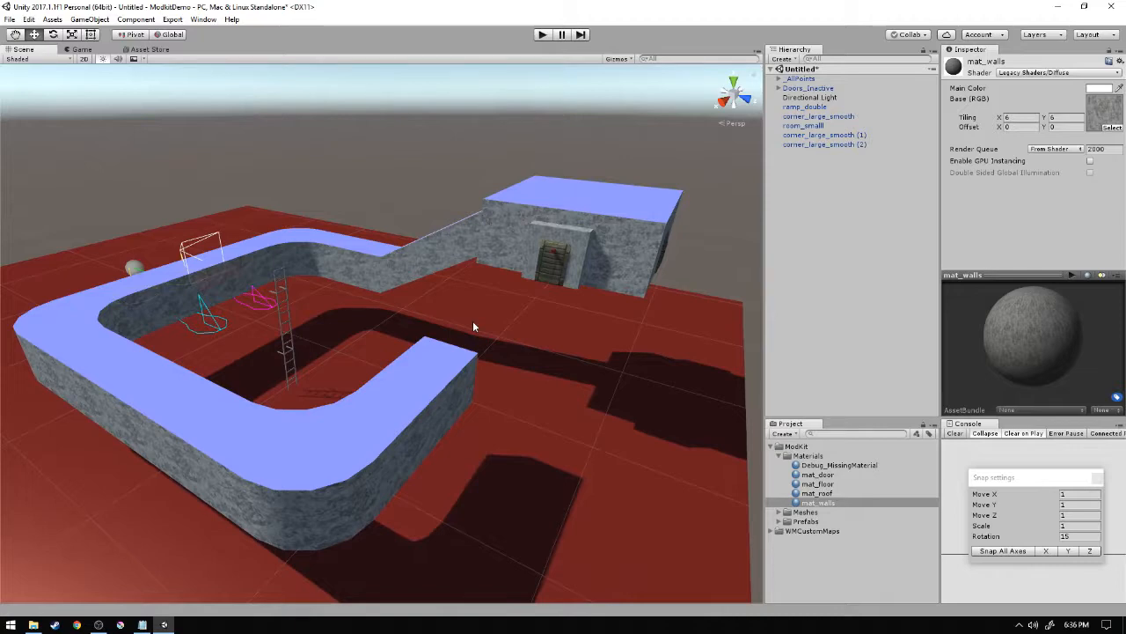
left_click_drag(470, 261, 444, 297, "alt")
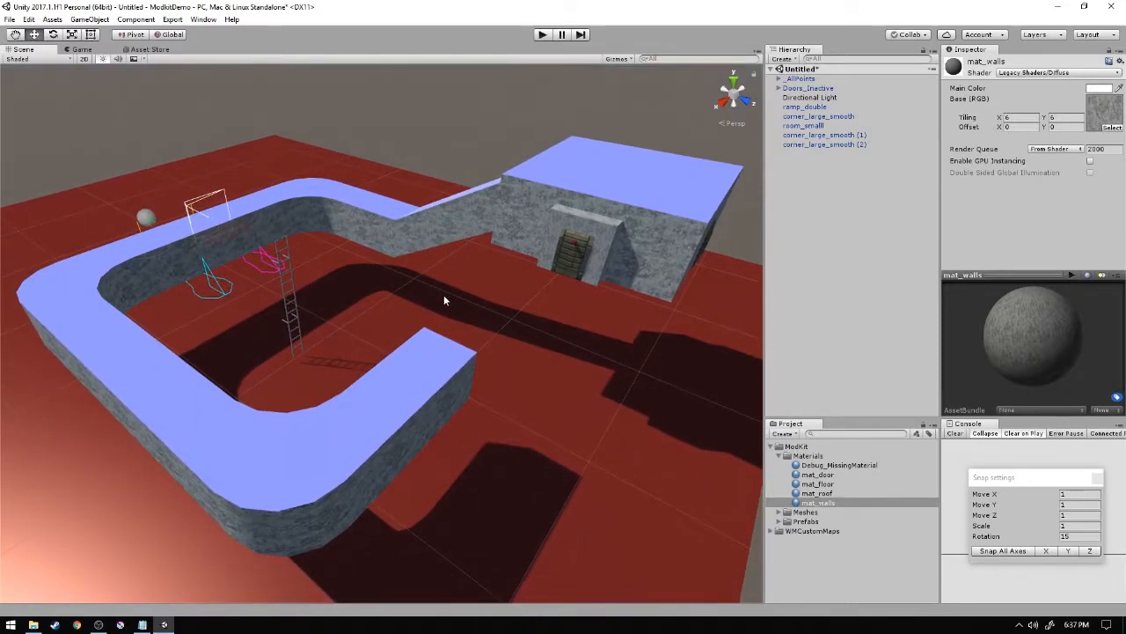
left_click_drag(505, 278, 478, 266, "alt")
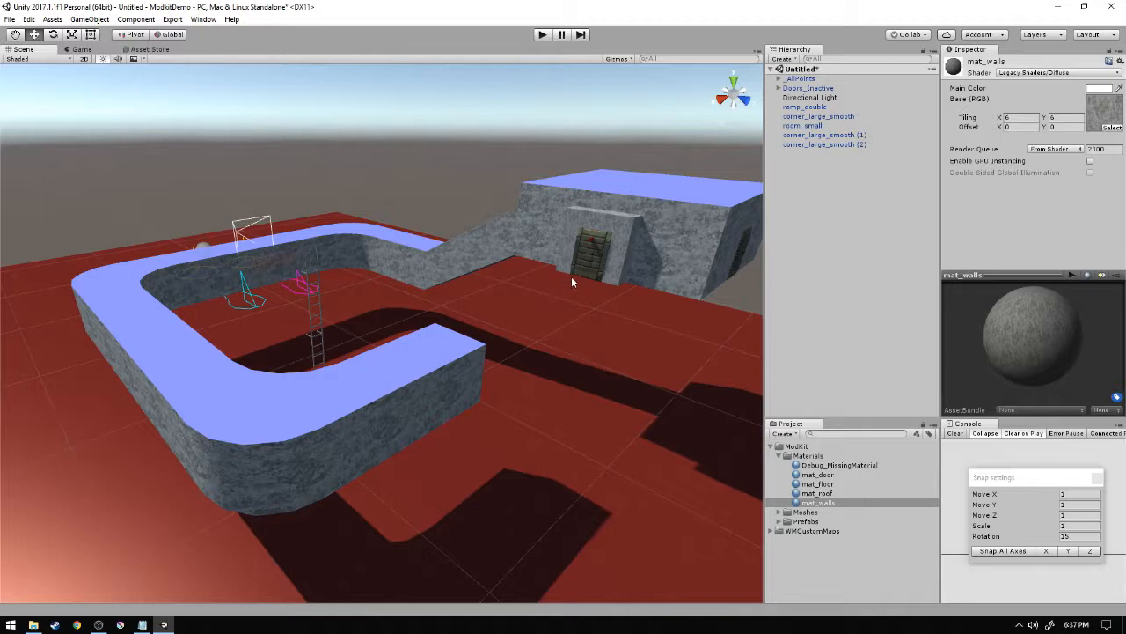
left_click_drag(558, 267, 513, 262, "alt")
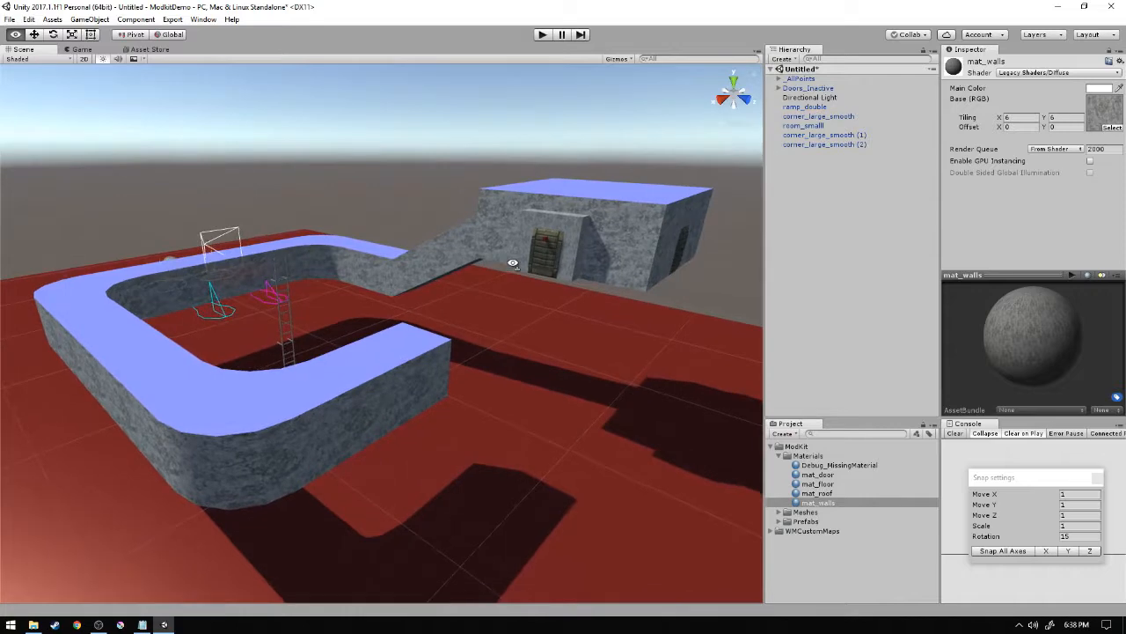